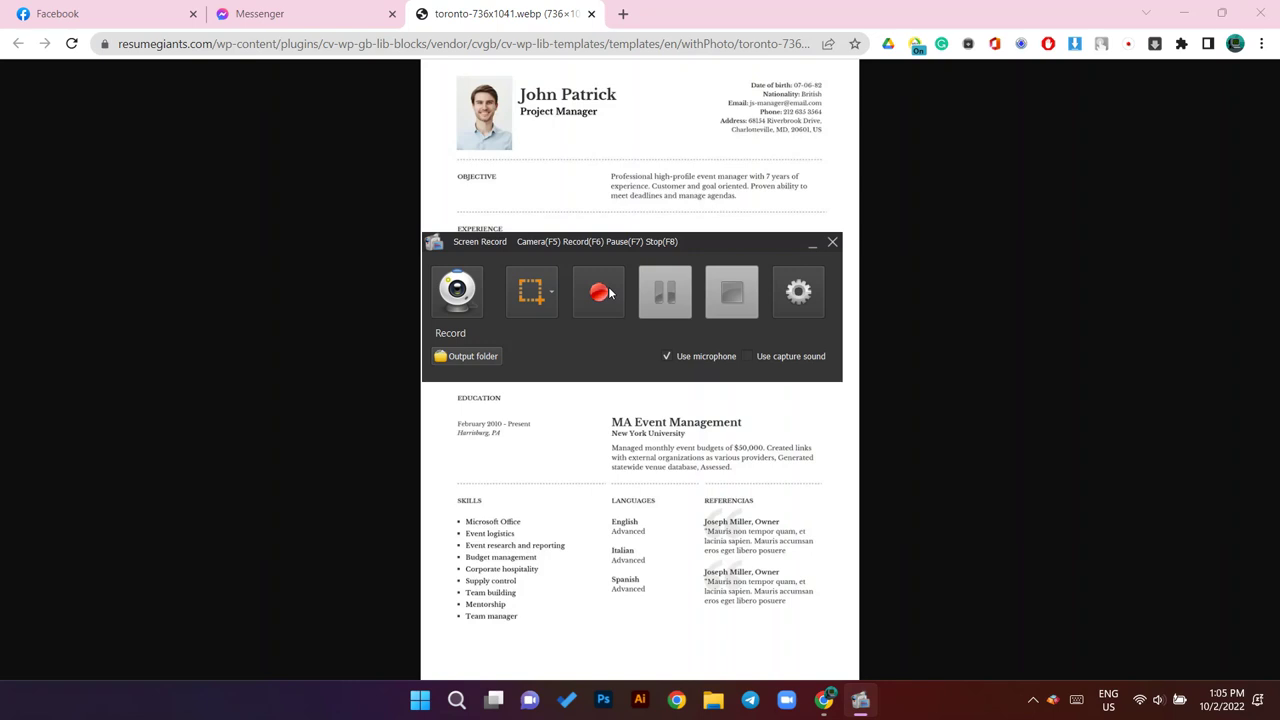
# Start the screen recording from the Screen Record panel
pyautogui.click(600, 292)
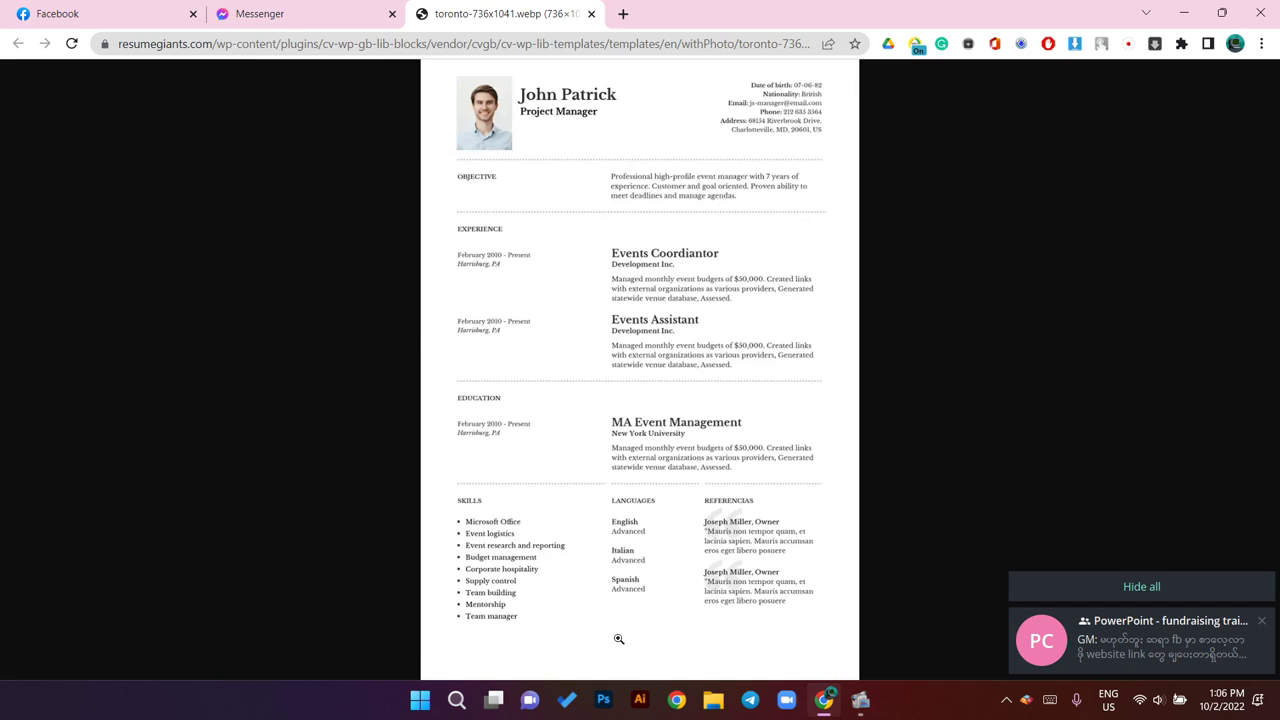
# Search the Start menu for 'word' and launch Microsoft Word, closing the mistakenly opened WordPad
pyautogui.click(428, 700)
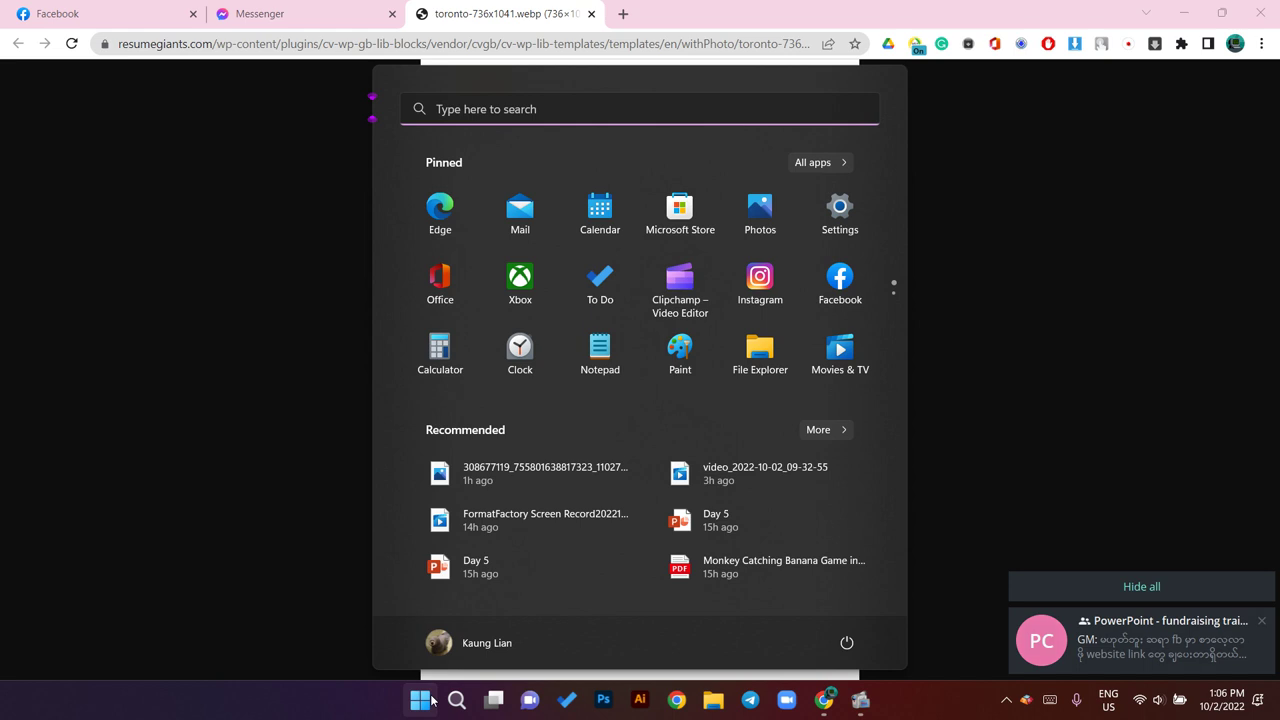
pyautogui.write('word')
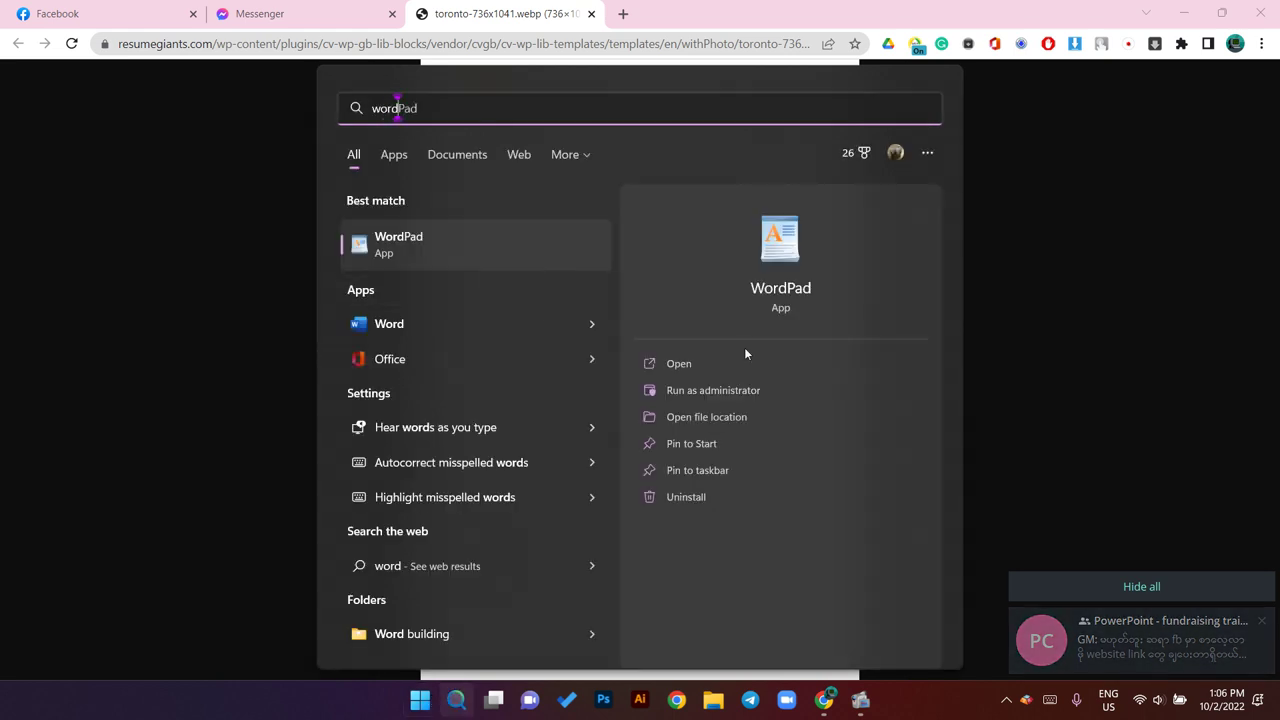
pyautogui.click(762, 363)
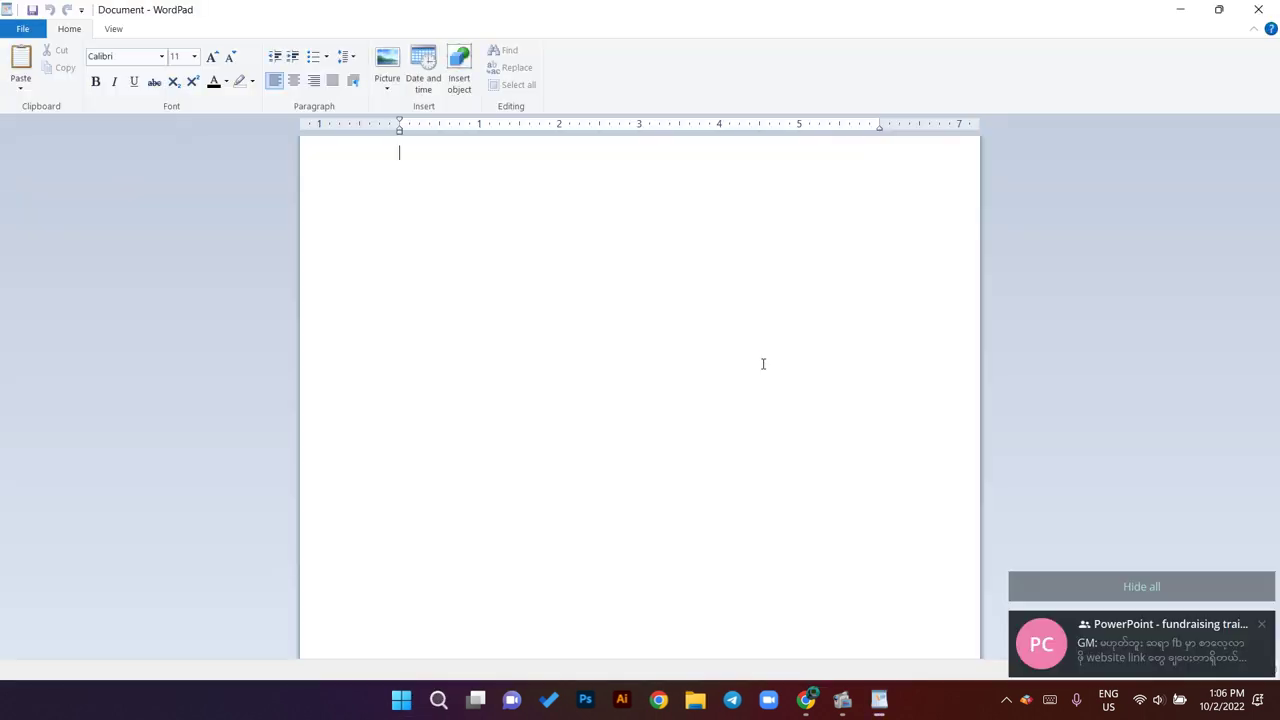
pyautogui.click(1258, 9)
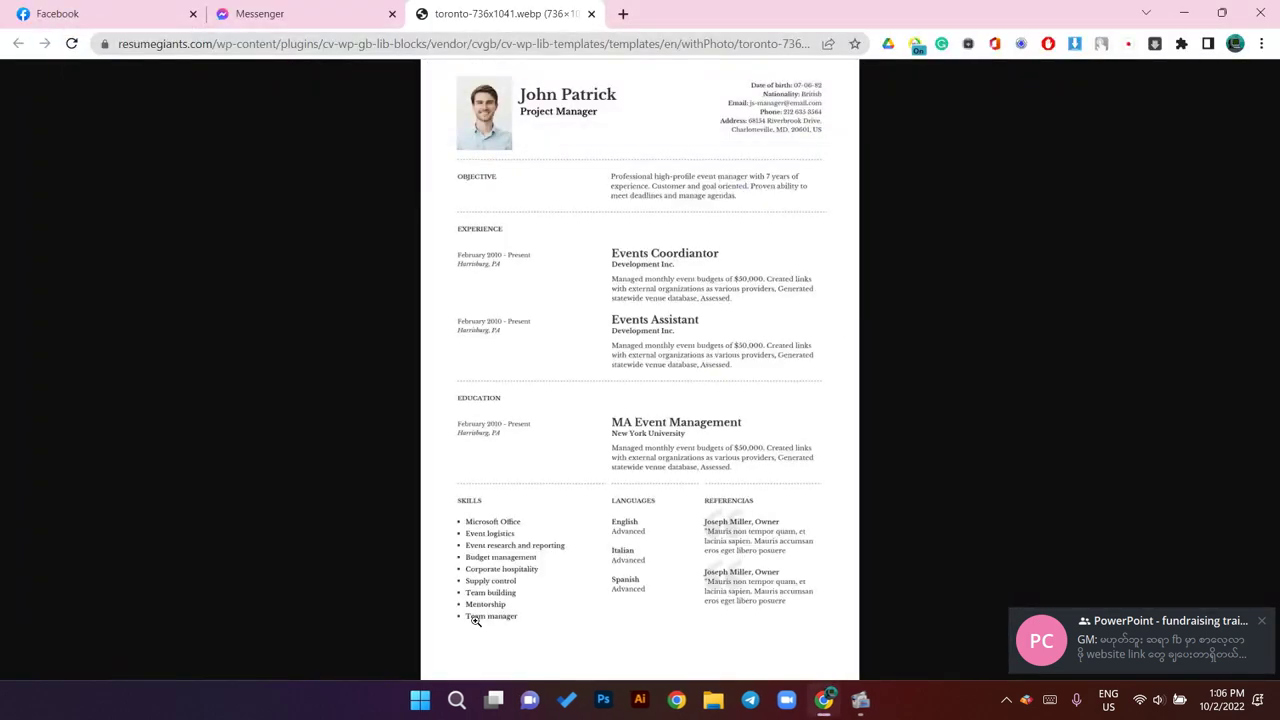
pyautogui.click(419, 703)
pyautogui.write('word')
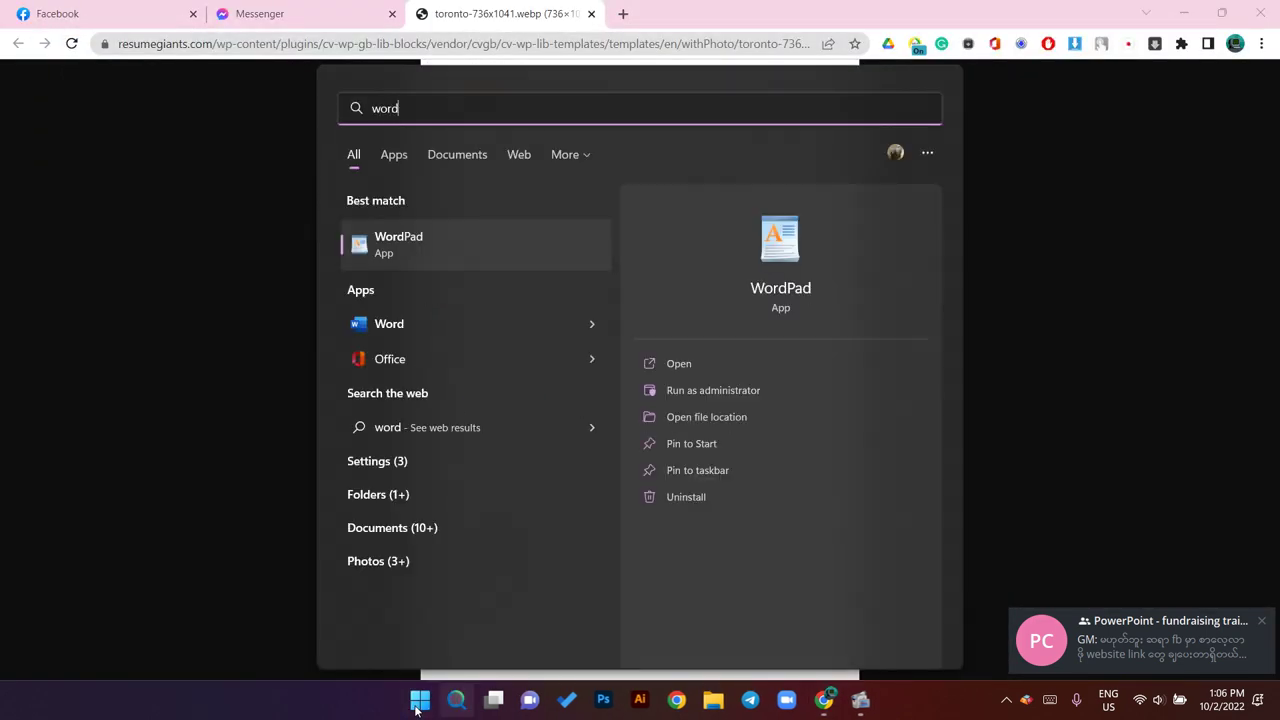
pyautogui.press('Down')
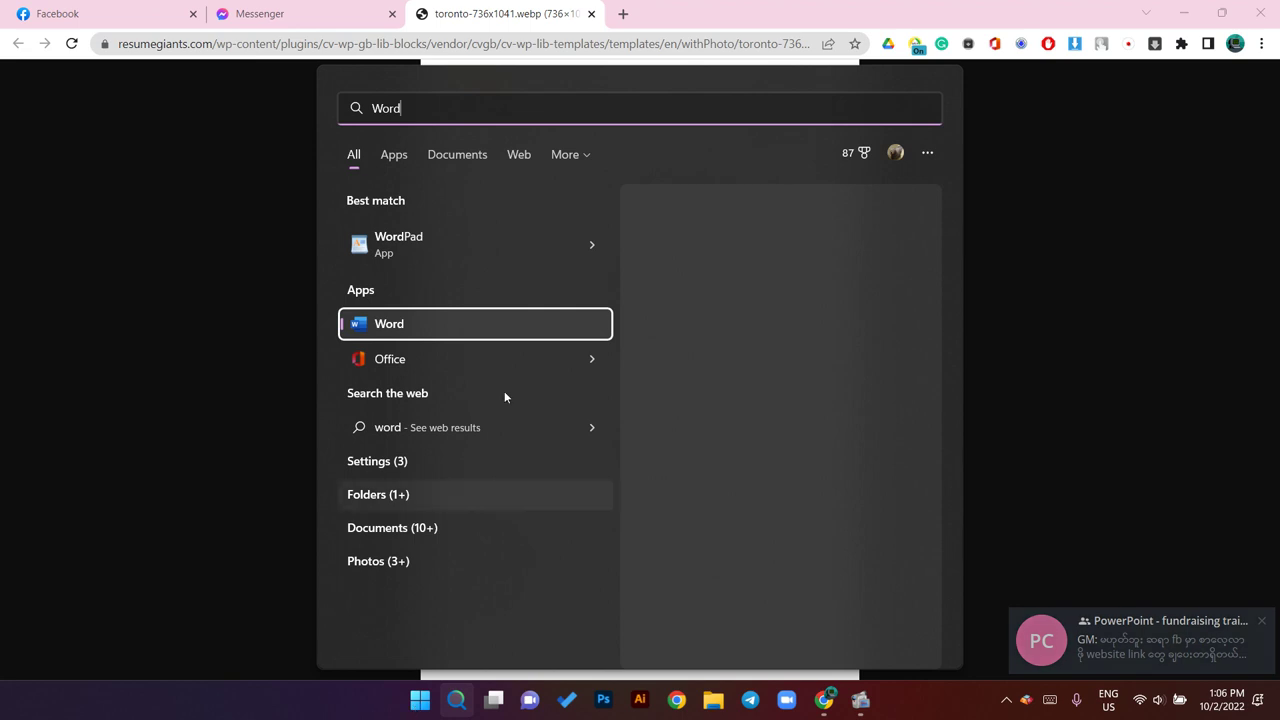
pyautogui.click(542, 323)
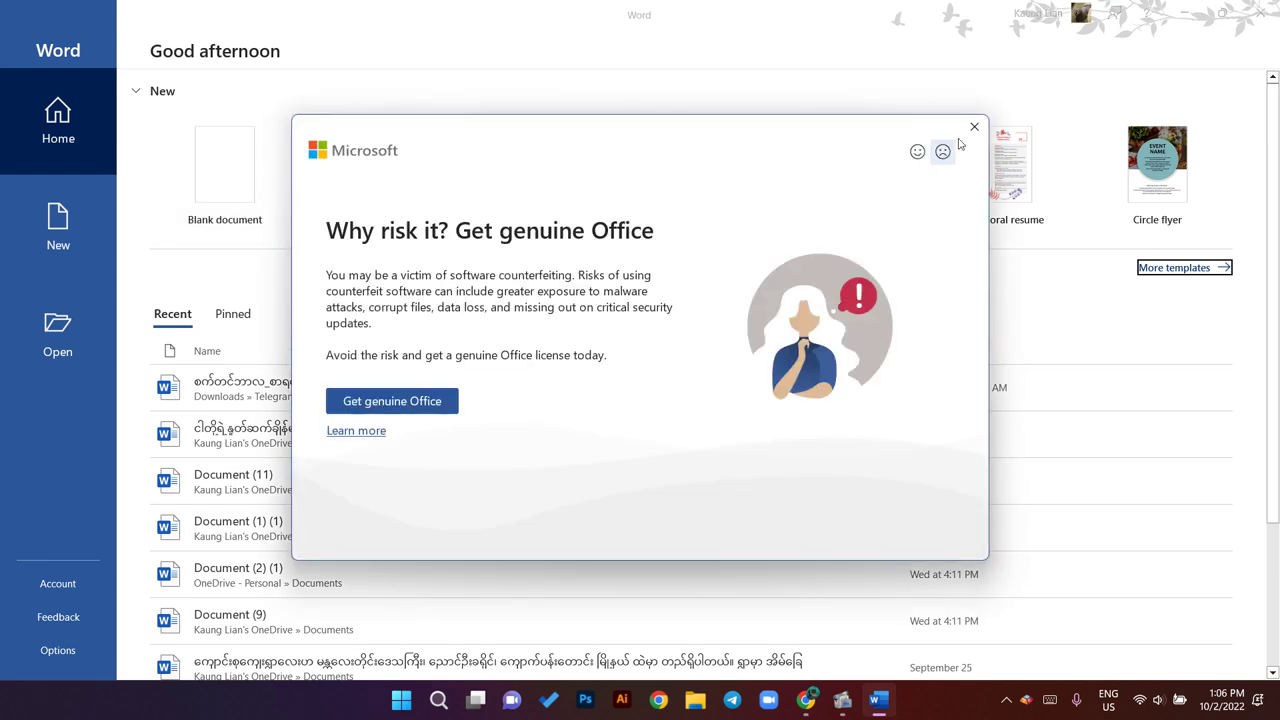
# Dismiss the Get genuine Office prompt and browse the online 'cv' templates
pyautogui.click(974, 126)
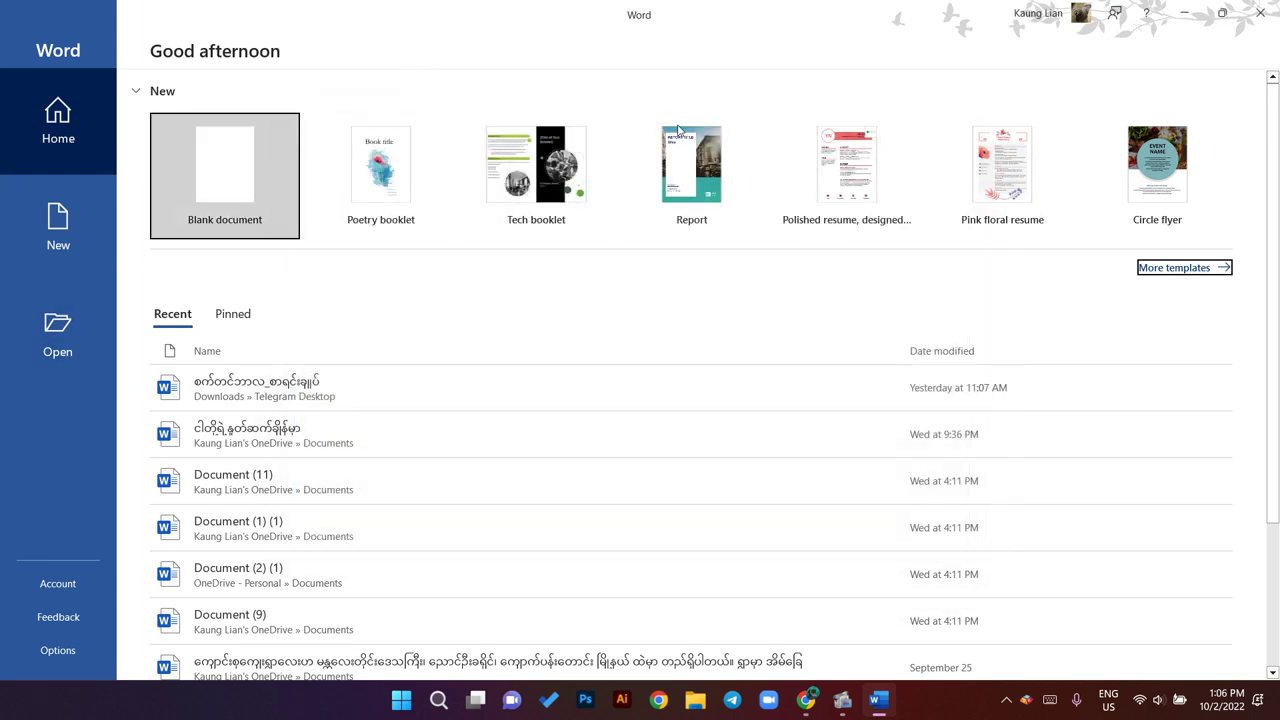
pyautogui.click(1178, 268)
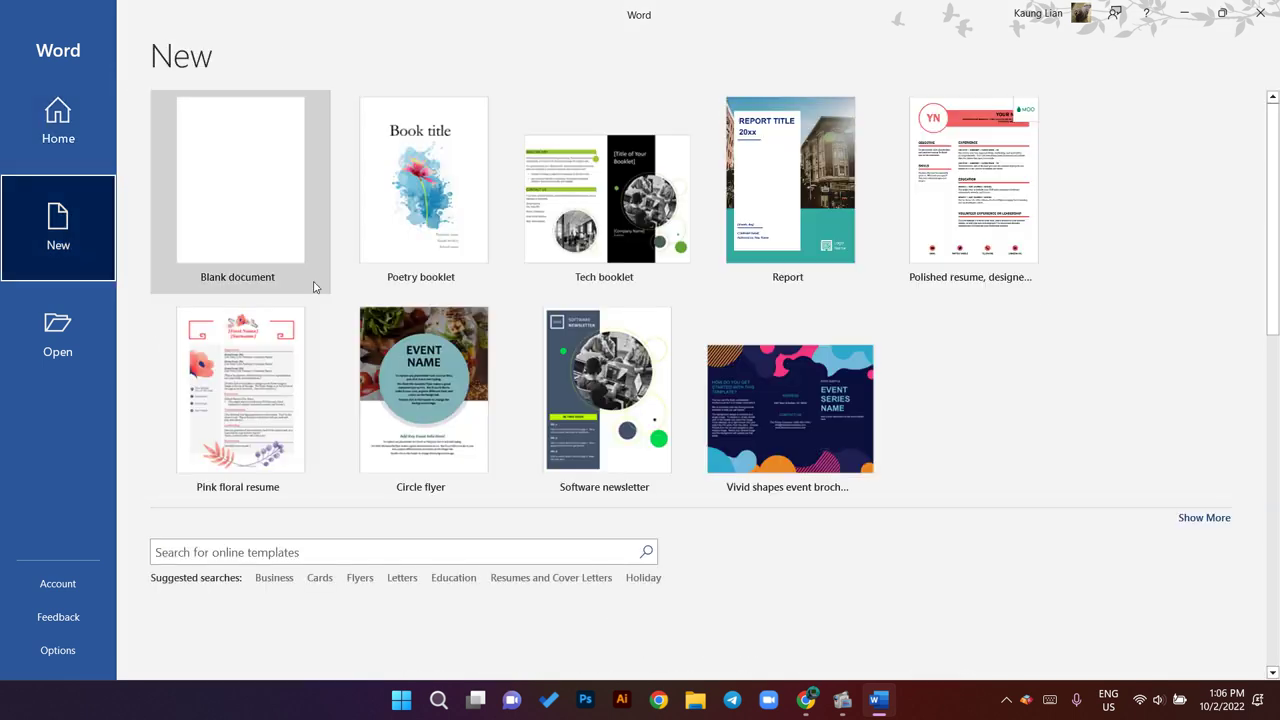
pyautogui.click(377, 550)
pyautogui.write('cv')
pyautogui.press('Return')
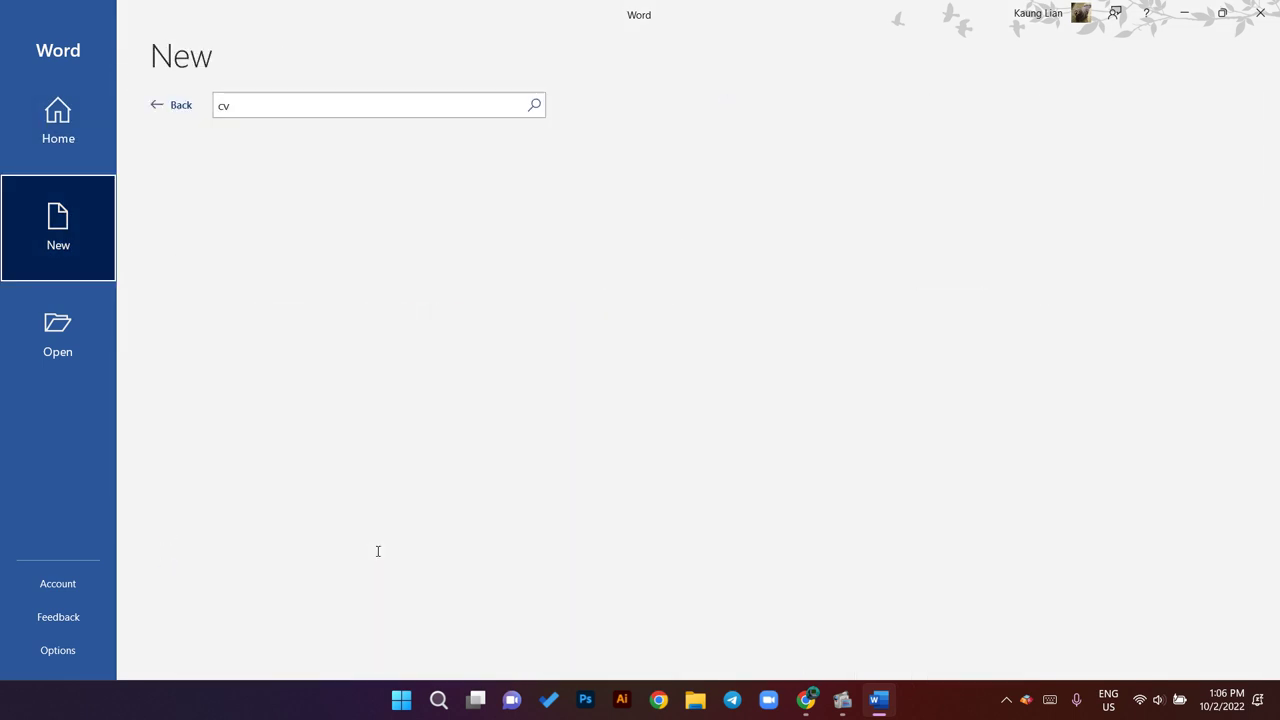
pyautogui.scroll(-2, 491, 514)
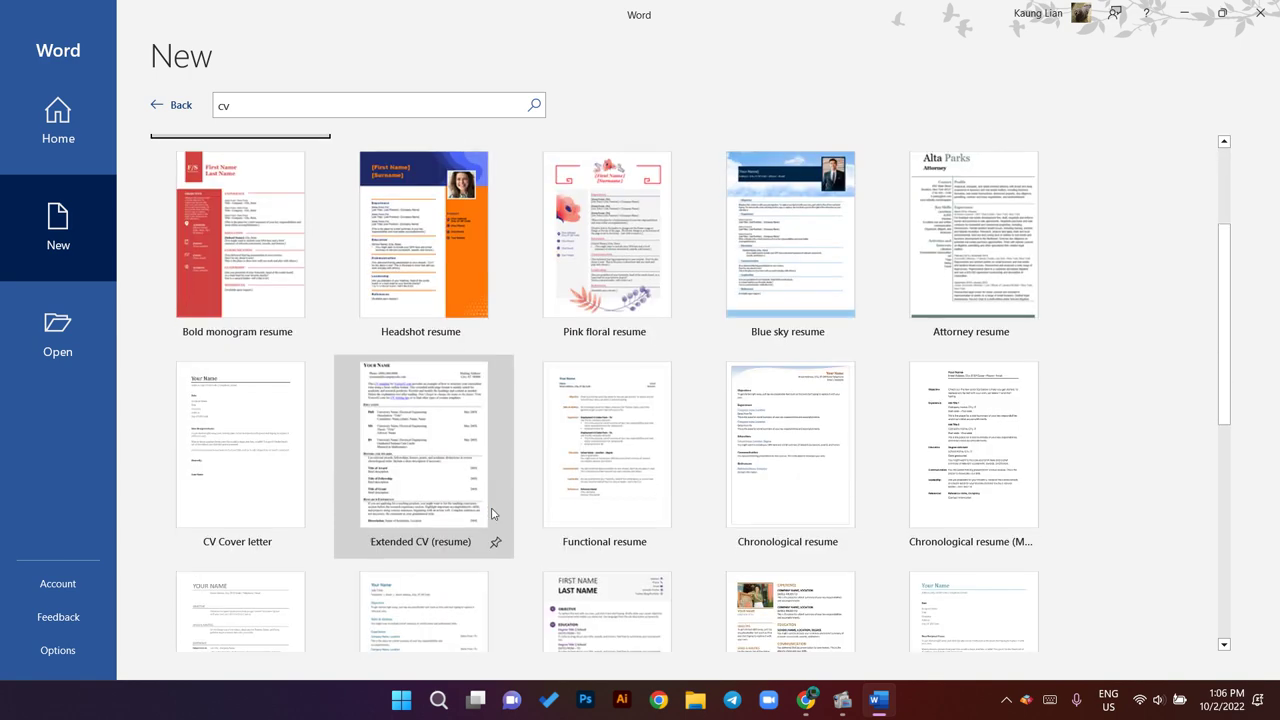
pyautogui.scroll(-3, 466, 496)
pyautogui.scroll(-3, 453, 490)
pyautogui.scroll(3, 450, 488)
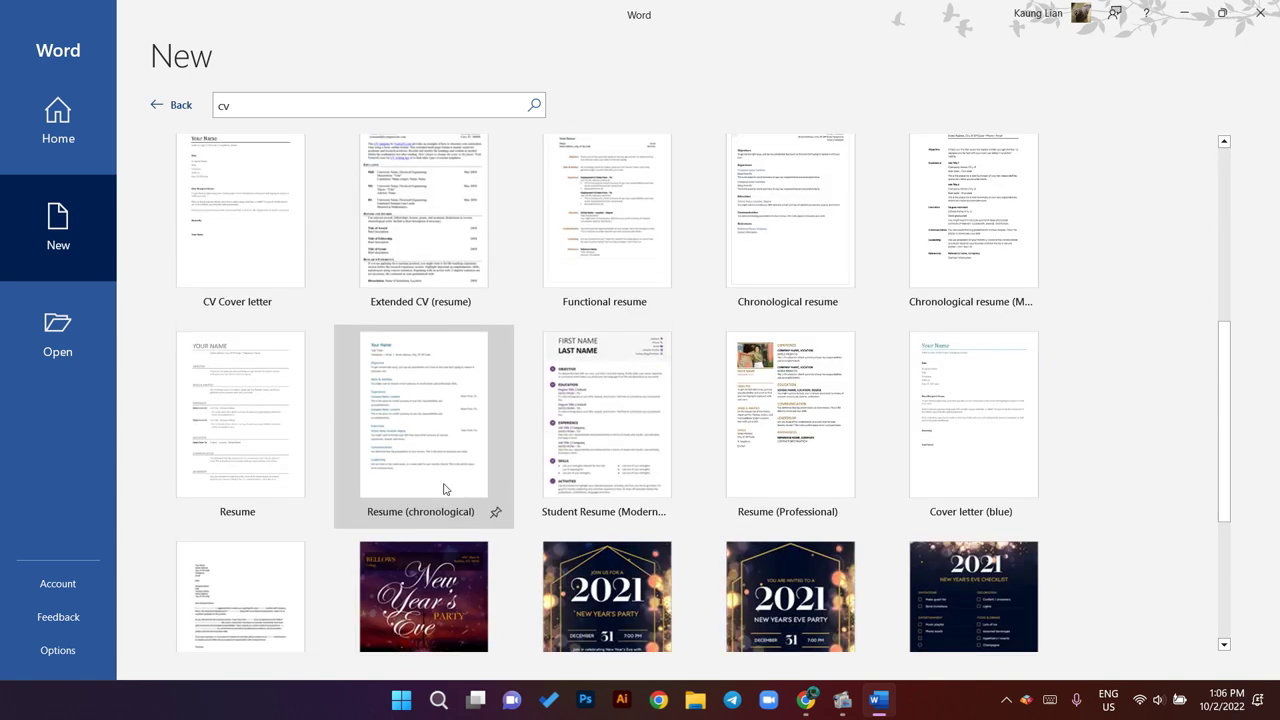
pyautogui.scroll(3, 445, 489)
pyautogui.scroll(3, 408, 486)
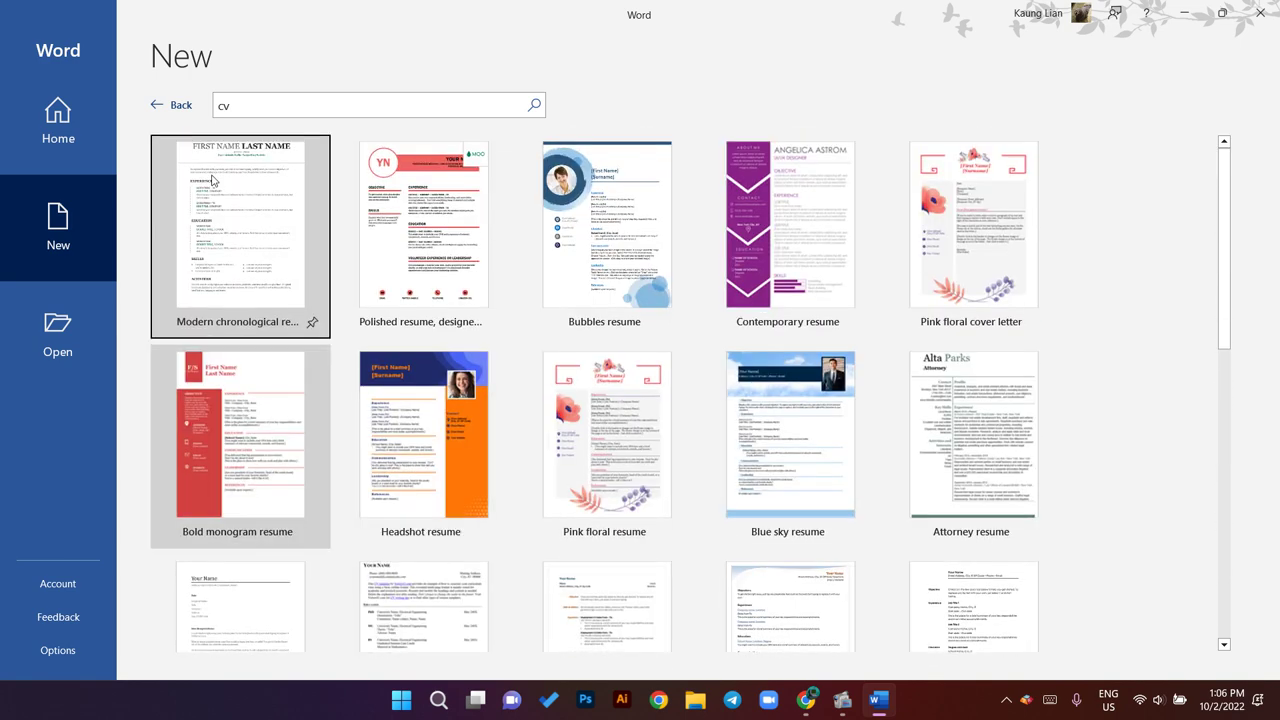
# Return to the default templates and create a blank document
pyautogui.click(159, 112)
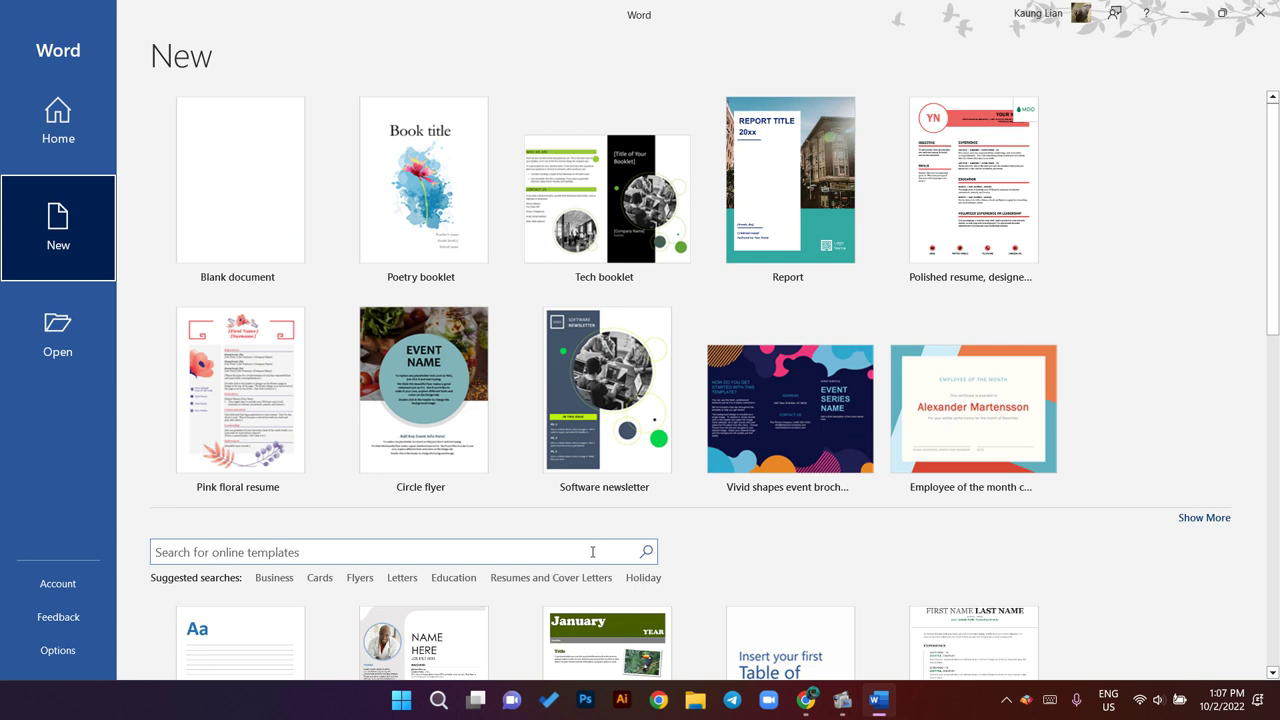
pyautogui.click(483, 551)
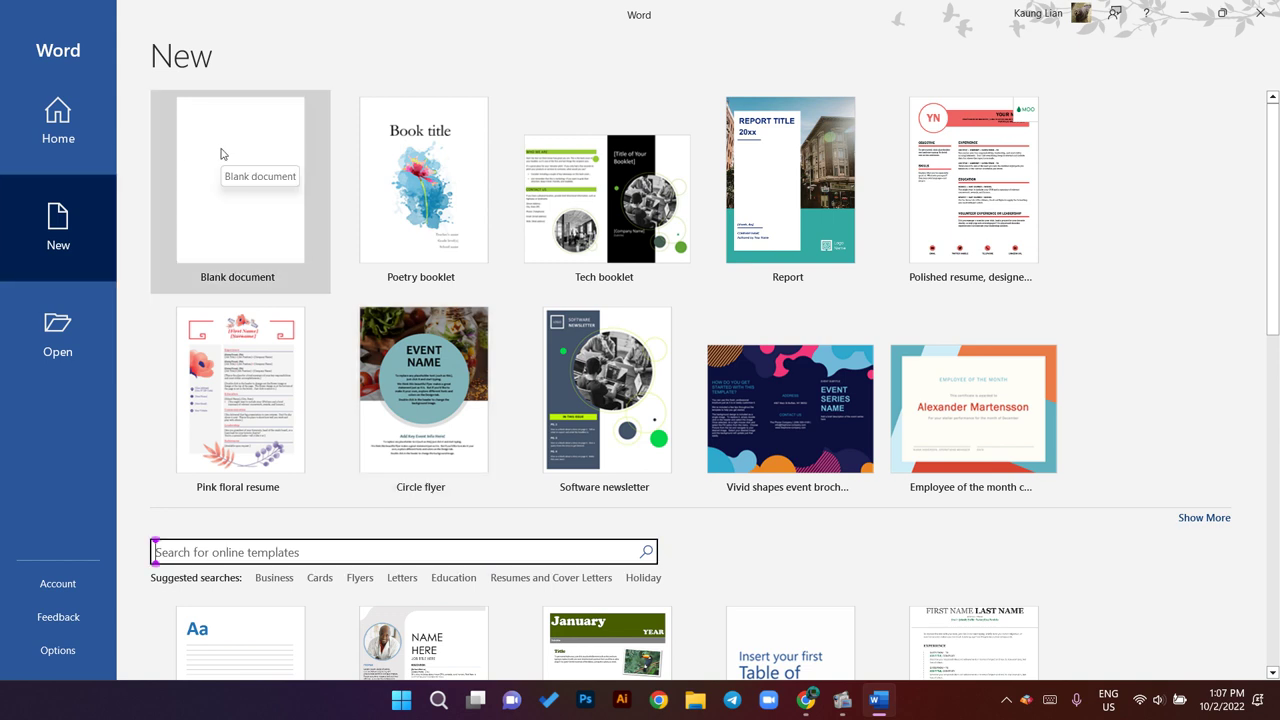
pyautogui.click(281, 164)
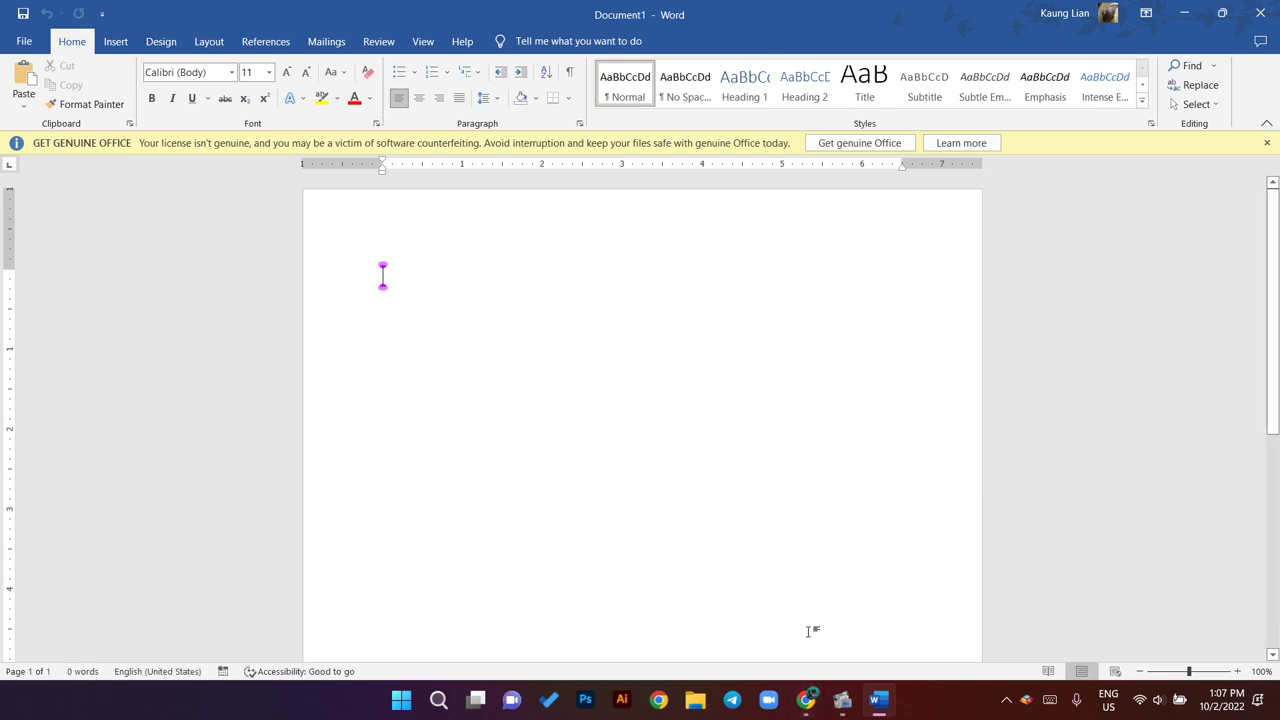
pyautogui.click(806, 700)
pyautogui.click(531, 161)
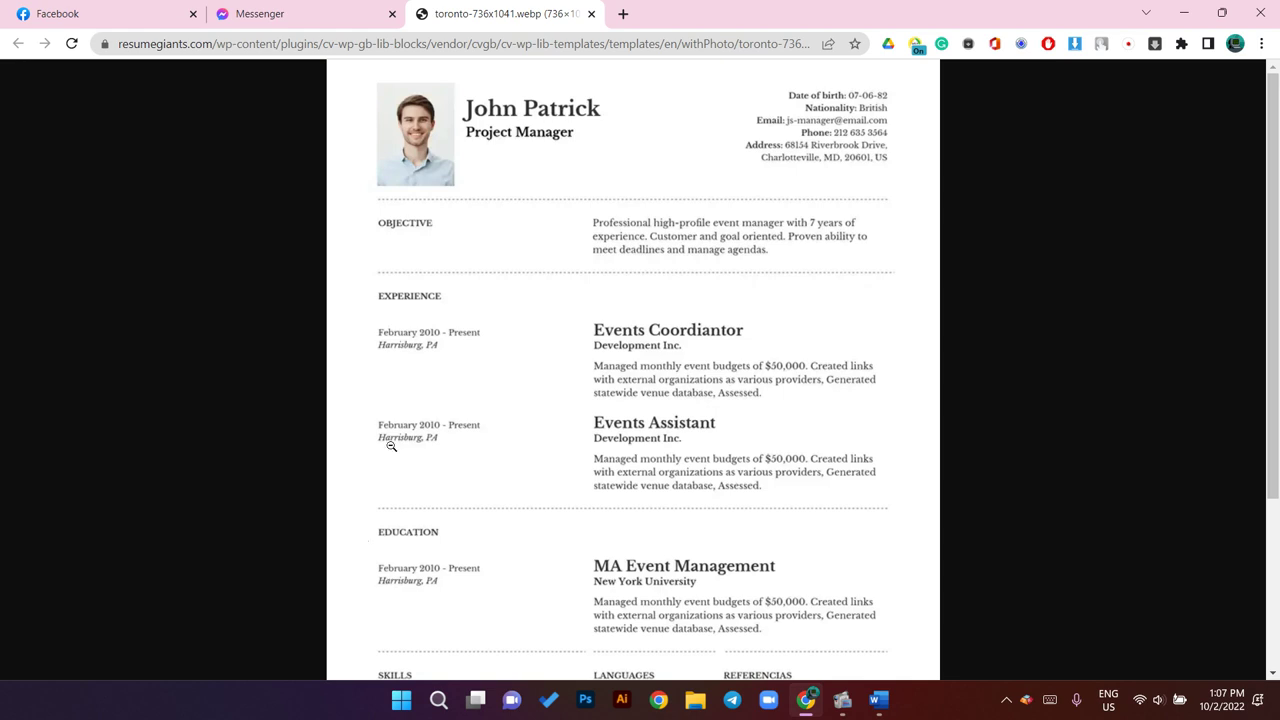
pyautogui.scroll(-3, 373, 537)
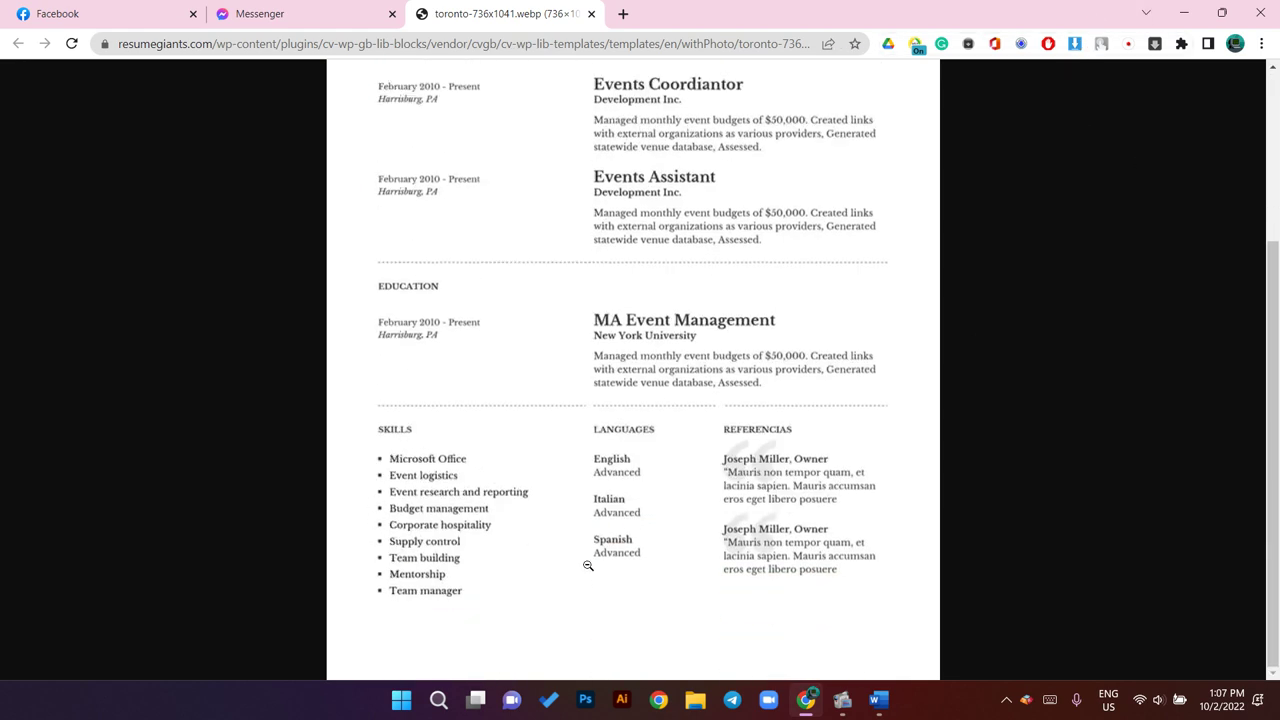
pyautogui.scroll(3, 1134, 184)
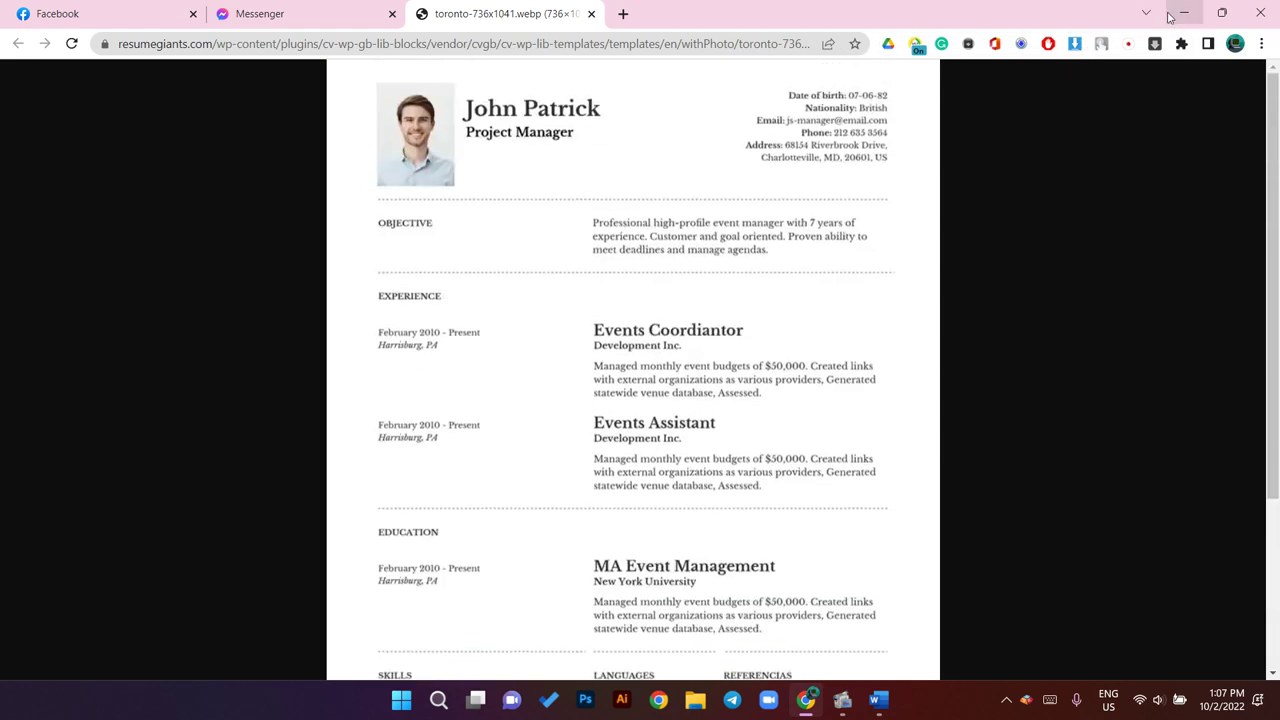
pyautogui.click(1184, 13)
# Change the page size to A4 and zoom out to 46% to view the whole page
pyautogui.scroll(-2, 200, 210)
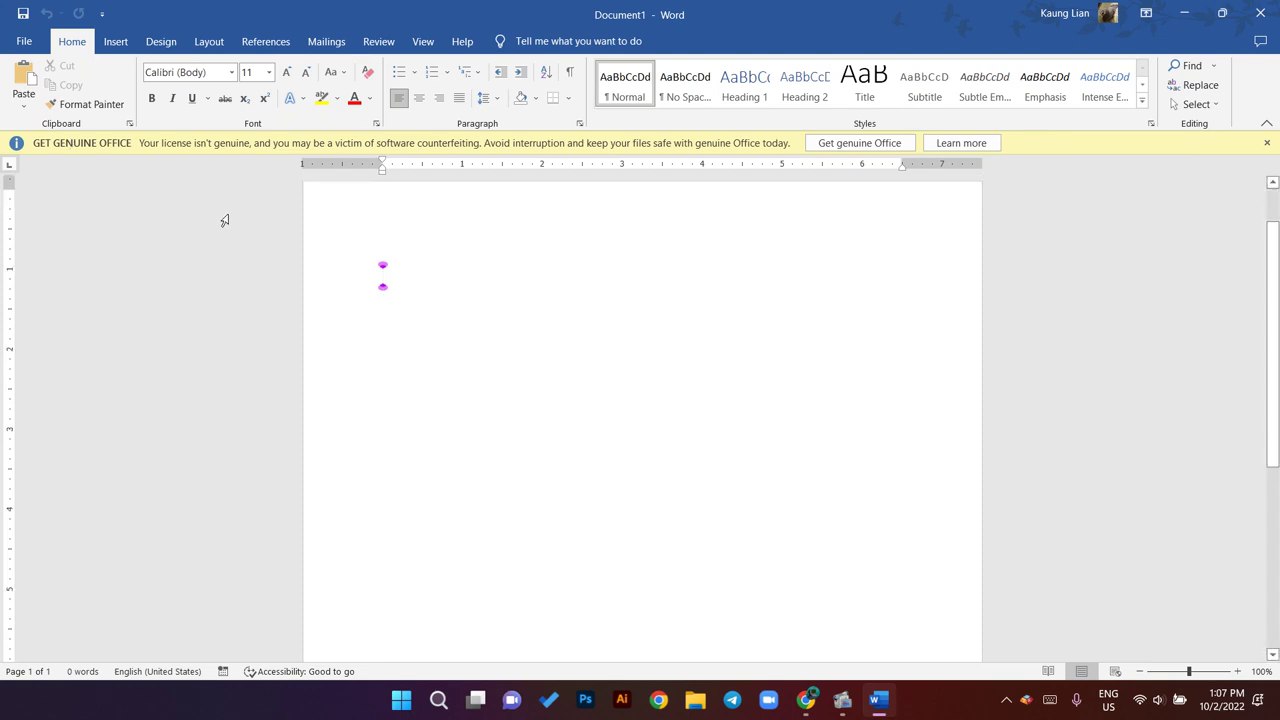
pyautogui.click(162, 41)
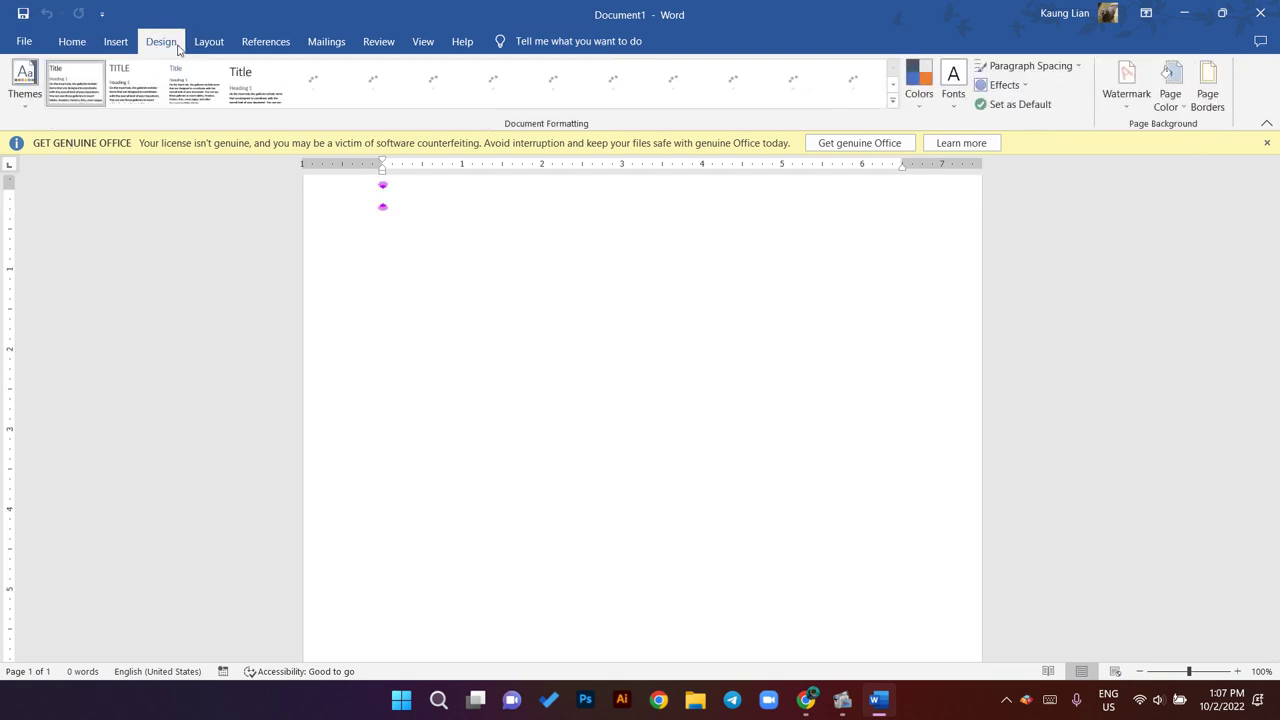
pyautogui.click(209, 41)
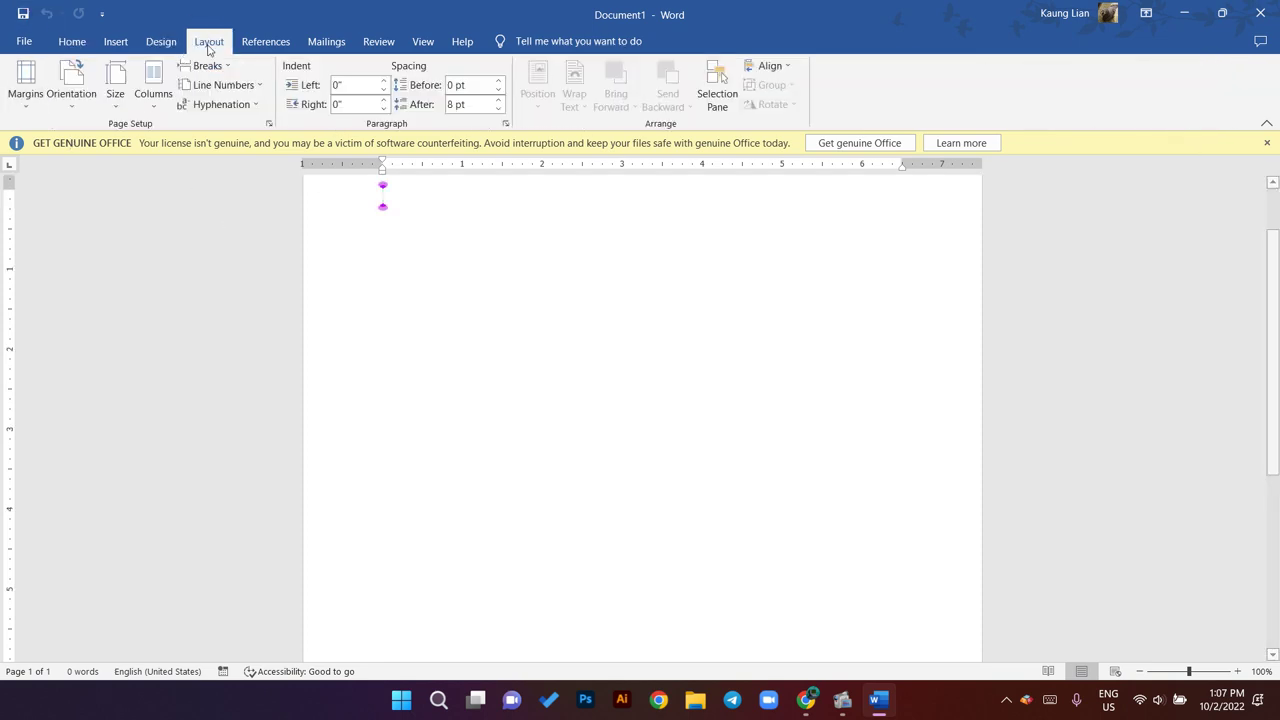
pyautogui.click(110, 92)
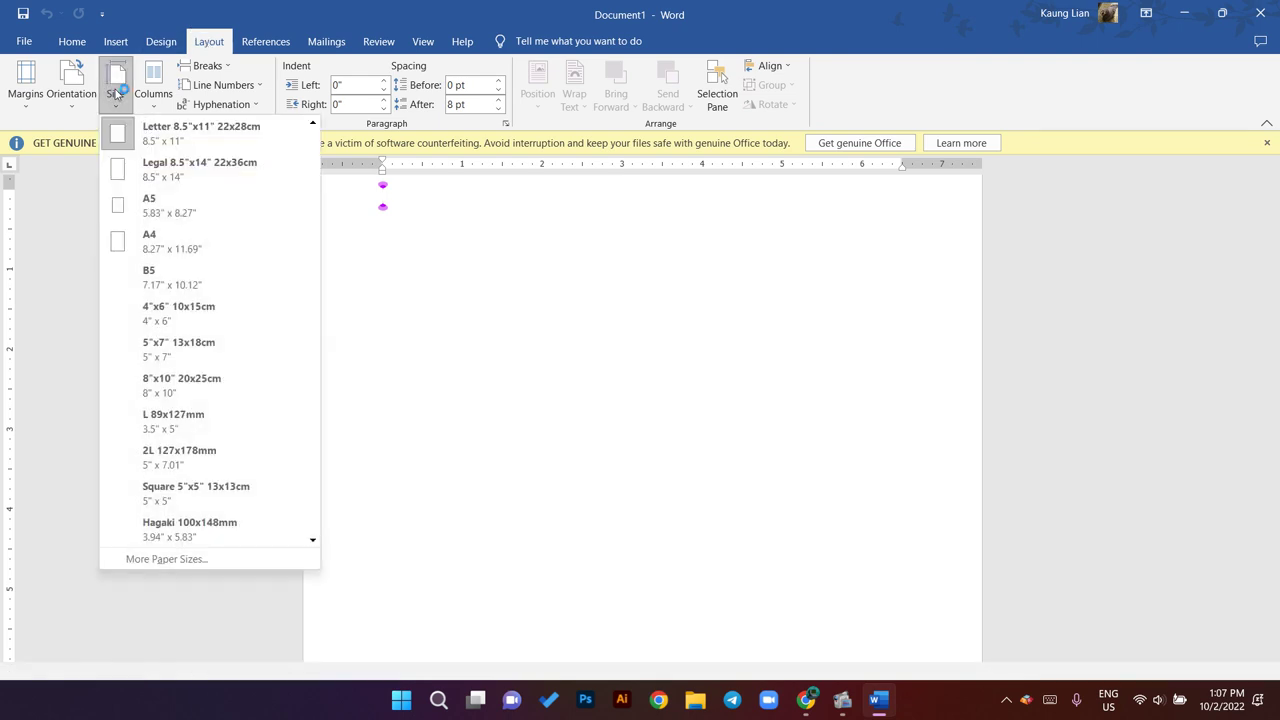
pyautogui.click(188, 242)
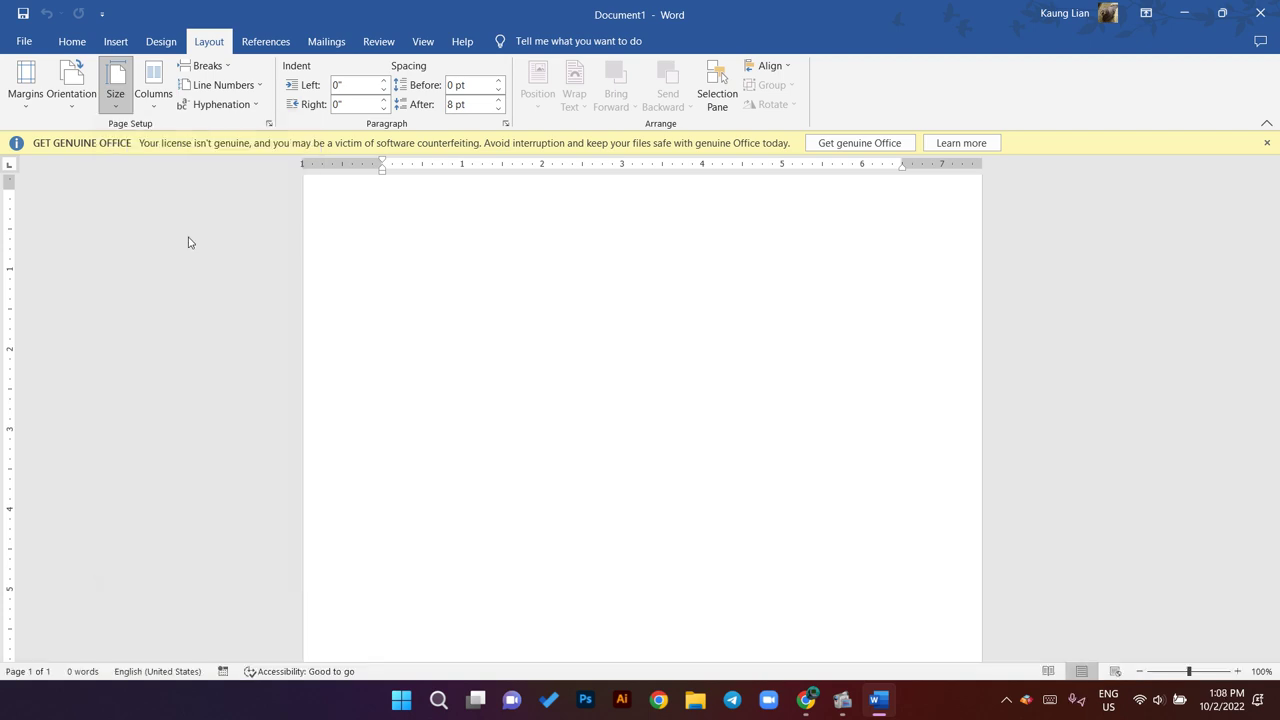
pyautogui.click(1165, 673)
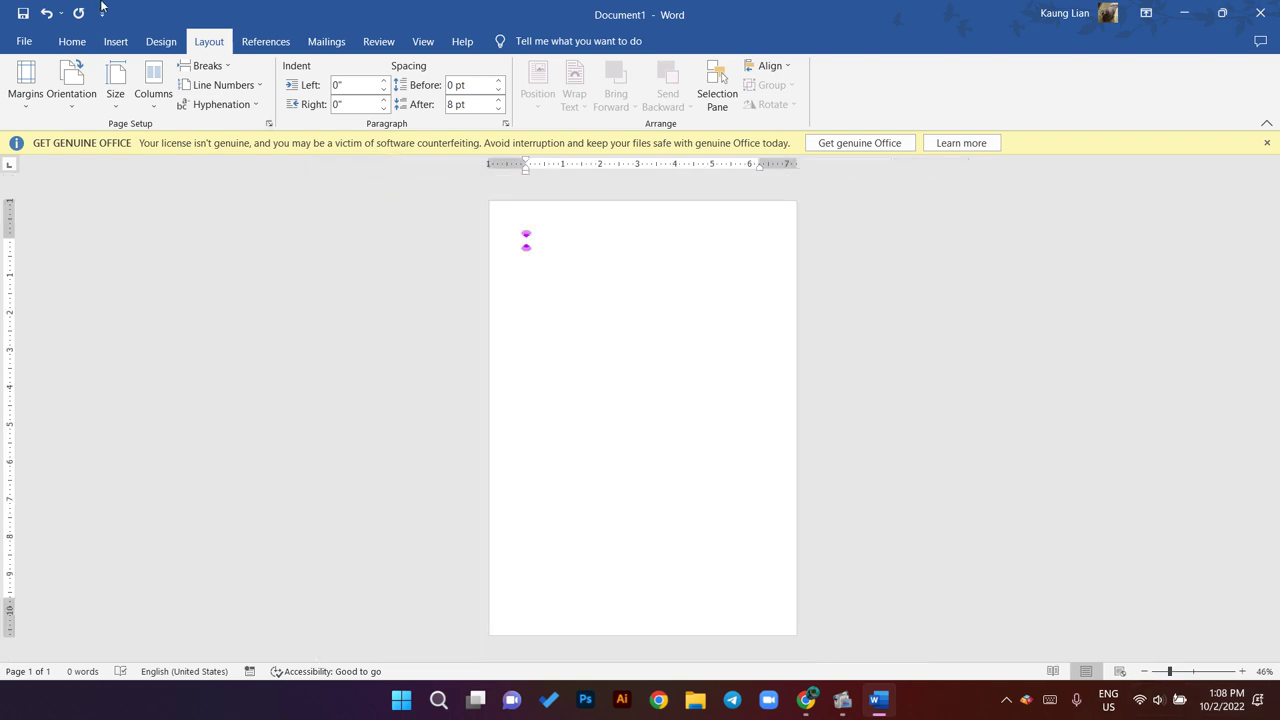
pyautogui.click(116, 42)
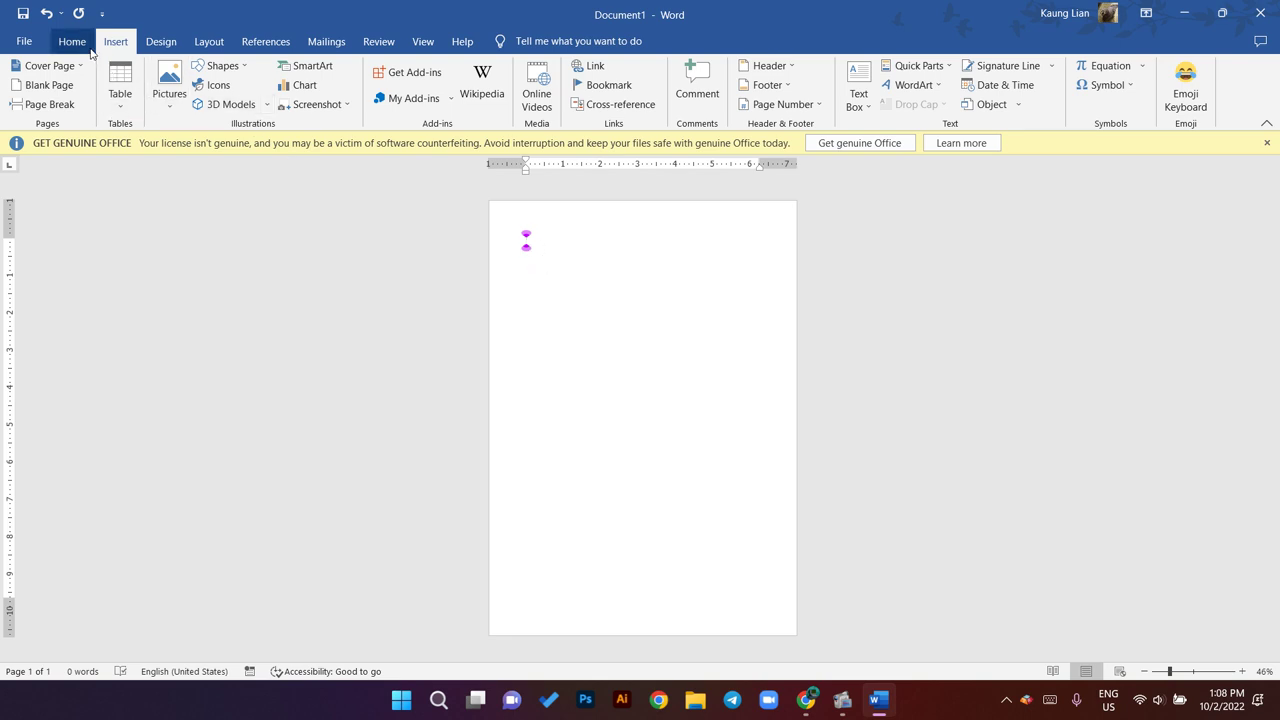
# Open Online Pictures from the Insert Pictures menu
pyautogui.click(170, 105)
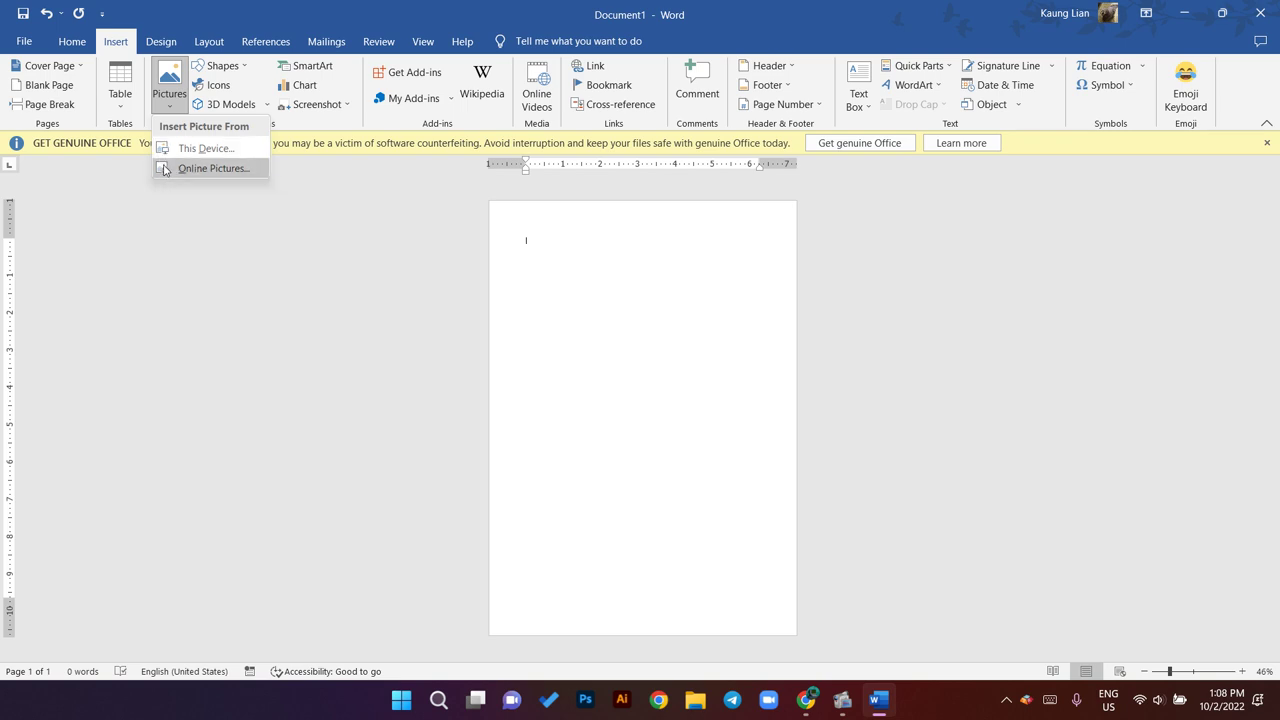
pyautogui.click(166, 169)
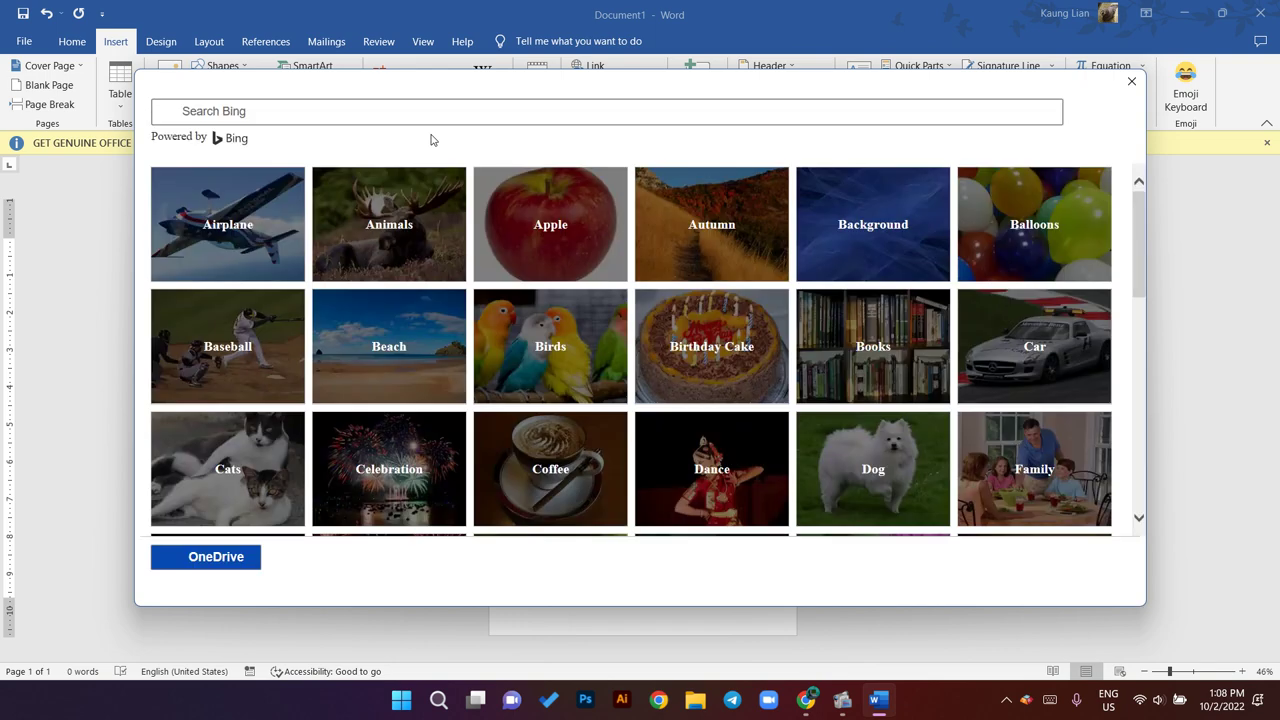
# Search Bing images for 'passport', then 'passport picture', then 'lincoln'
pyautogui.click(401, 115)
pyautogui.write('passpo')
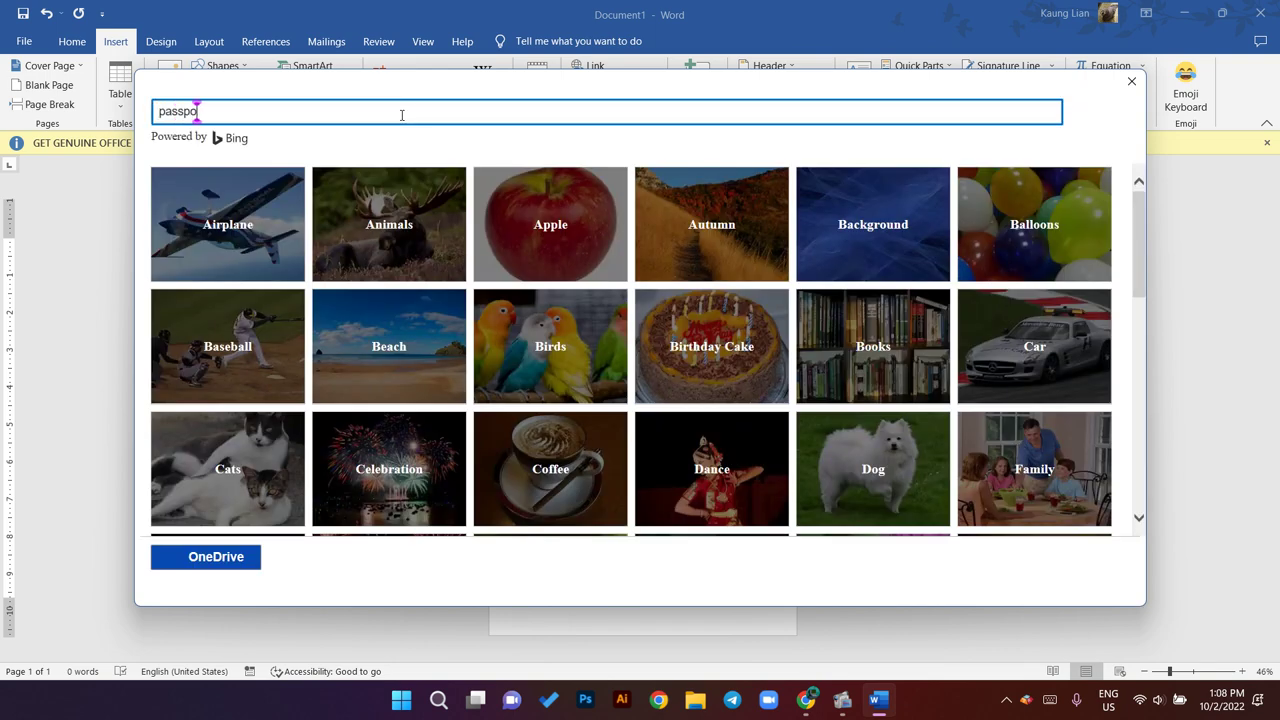
pyautogui.write('rt')
pyautogui.press('Return')
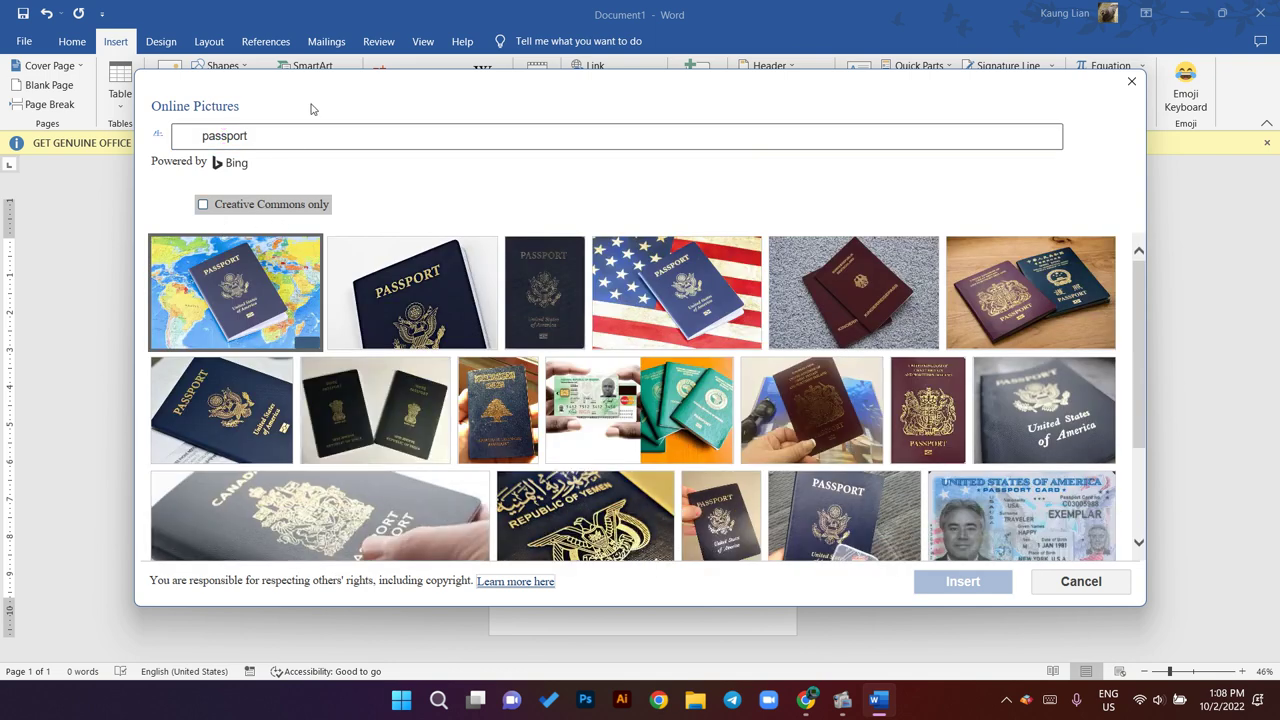
pyautogui.click(322, 135)
pyautogui.write('pic')
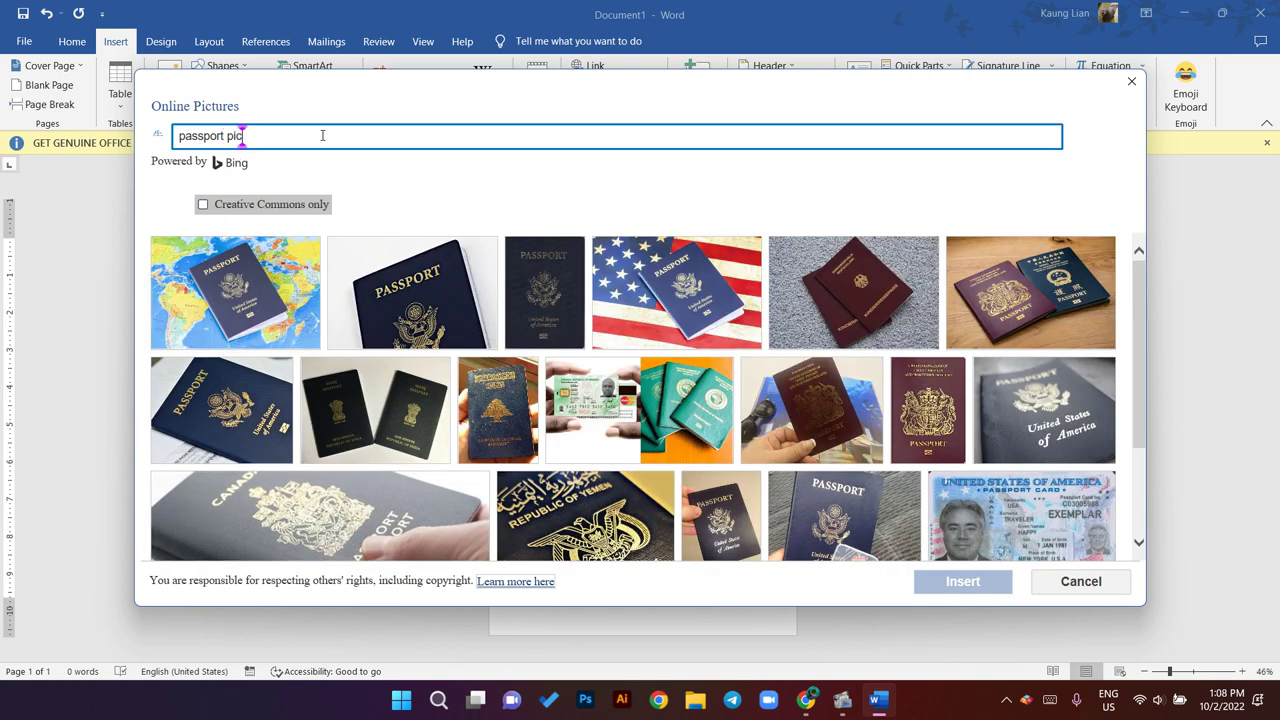
pyautogui.write('ture')
pyautogui.press('Return')
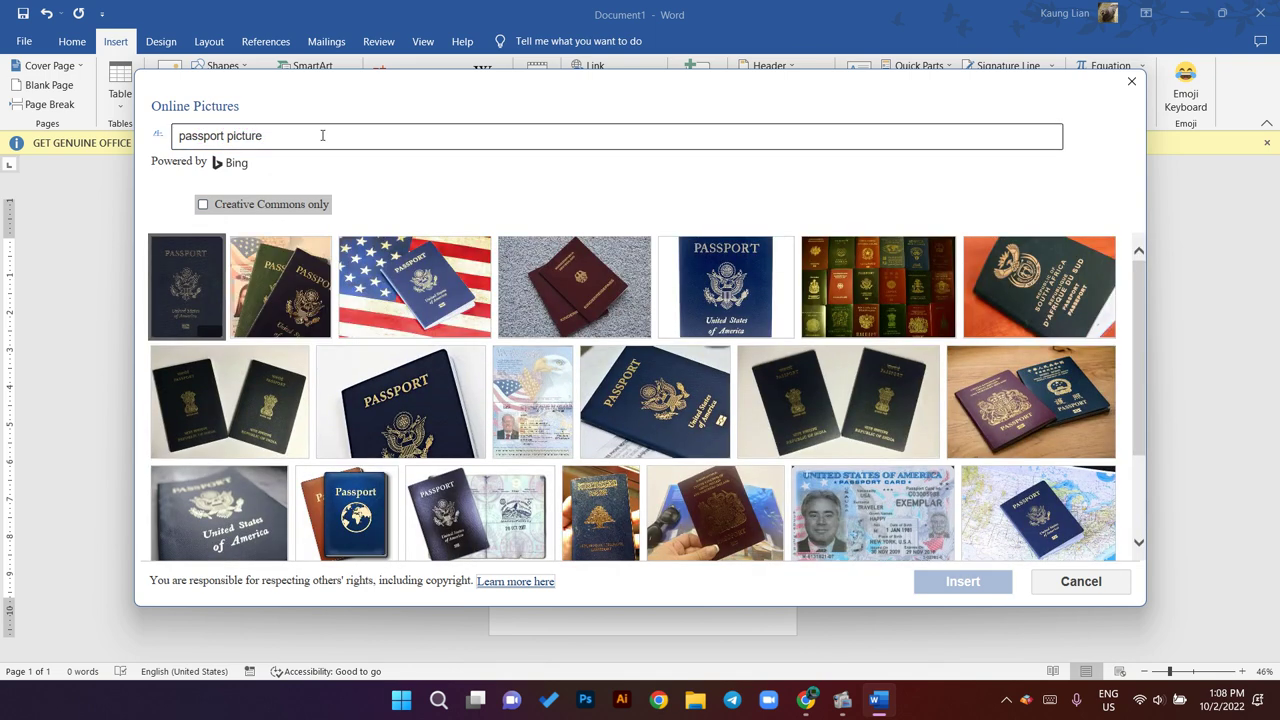
pyautogui.scroll(-2, 322, 135)
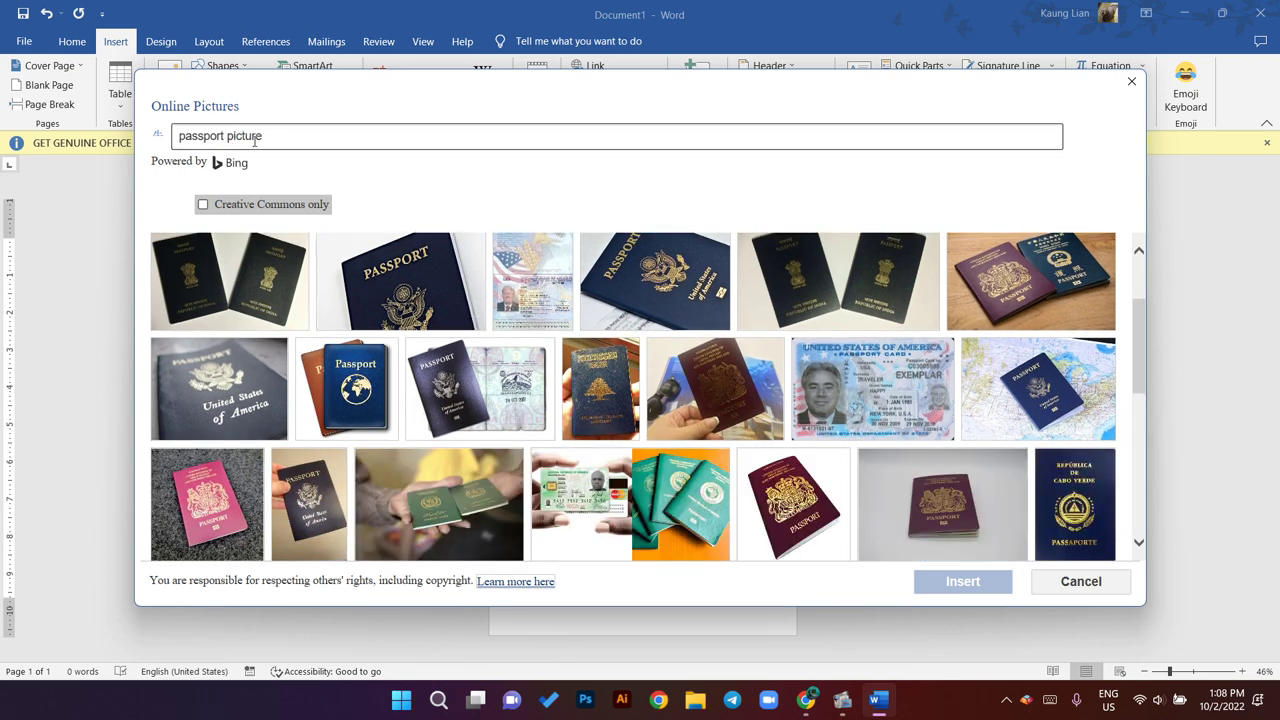
pyautogui.click(230, 135)
pyautogui.write('l')
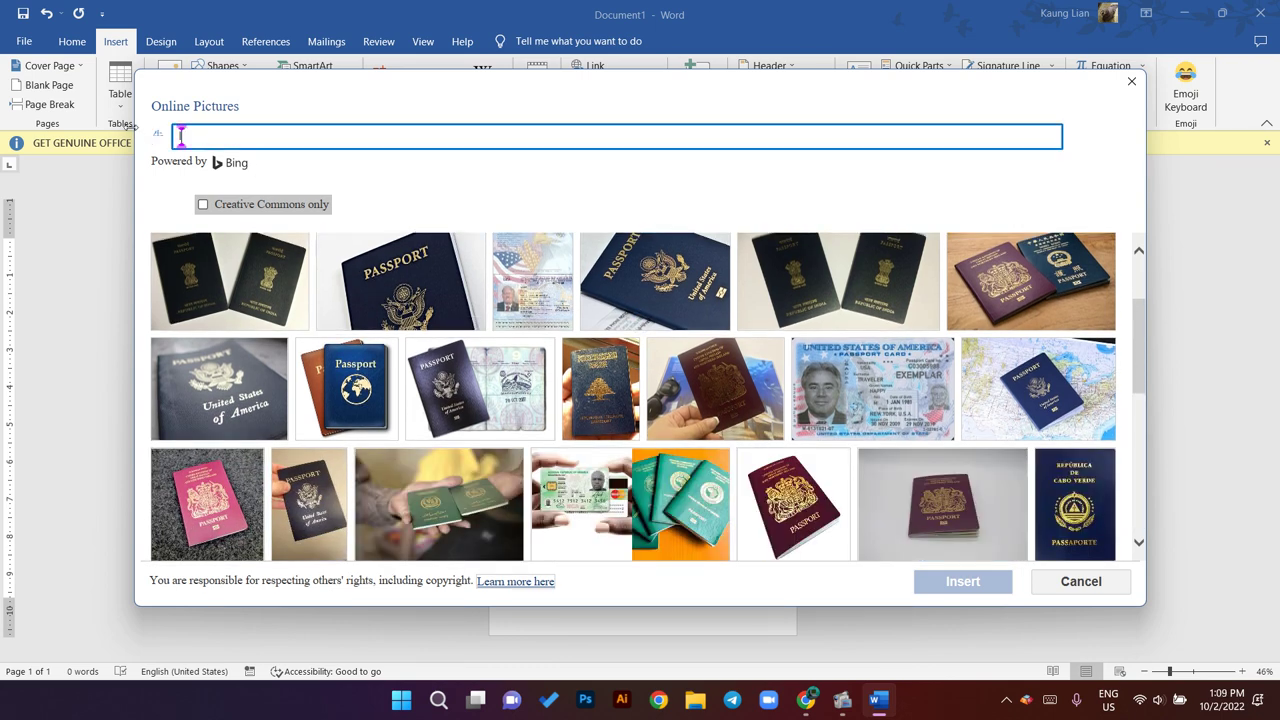
pyautogui.write('inc')
pyautogui.press('Return')
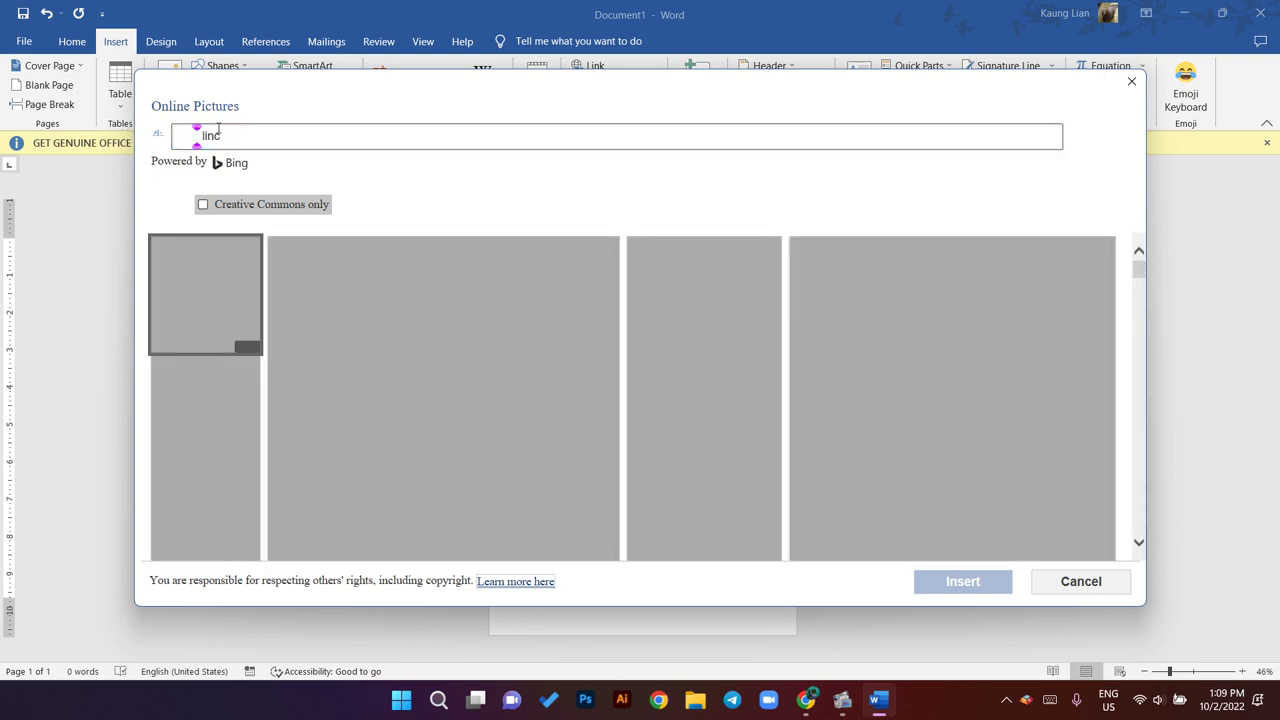
pyautogui.write('oln')
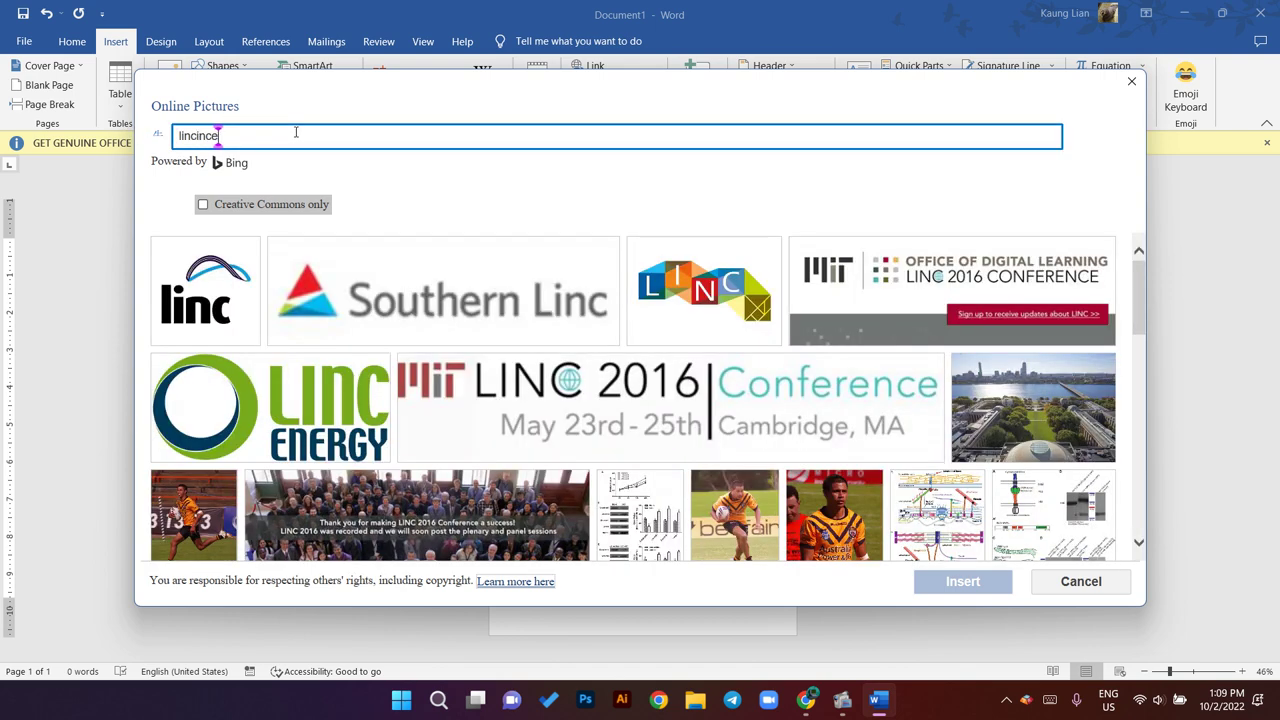
pyautogui.press('Return')
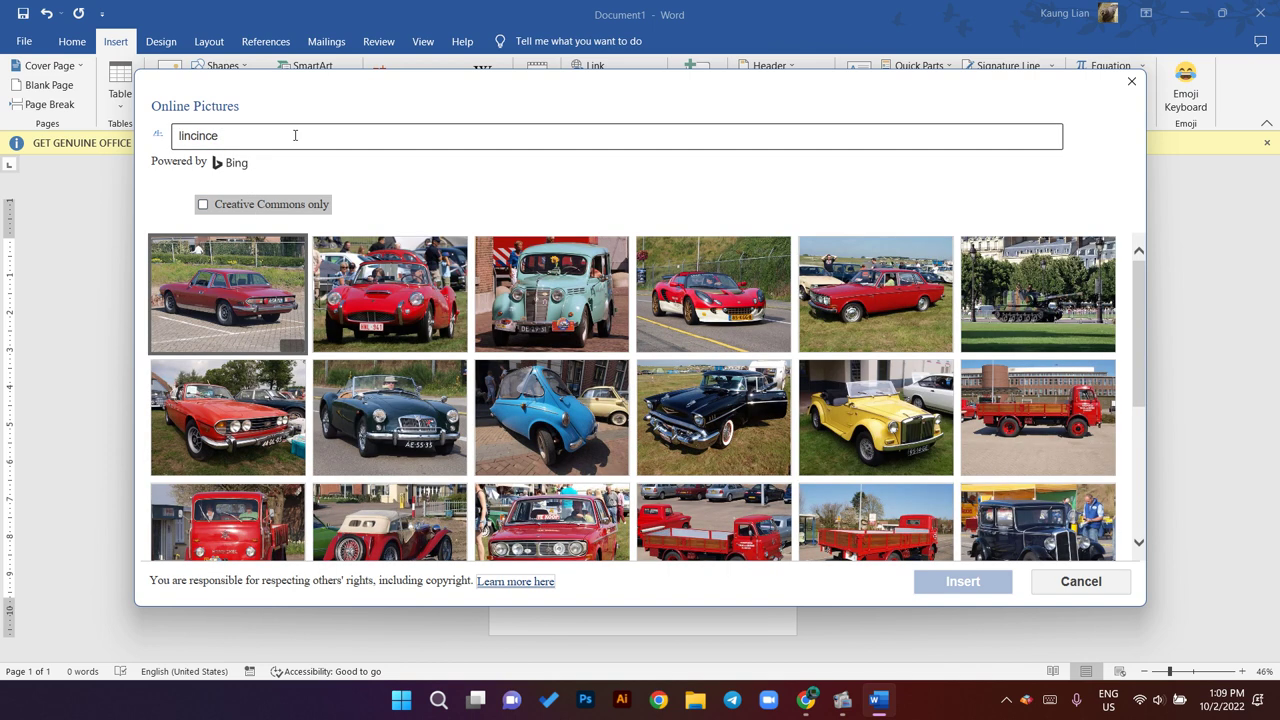
# Clear the query, search 'passport picture' again and scroll through the results
pyautogui.click(272, 134)
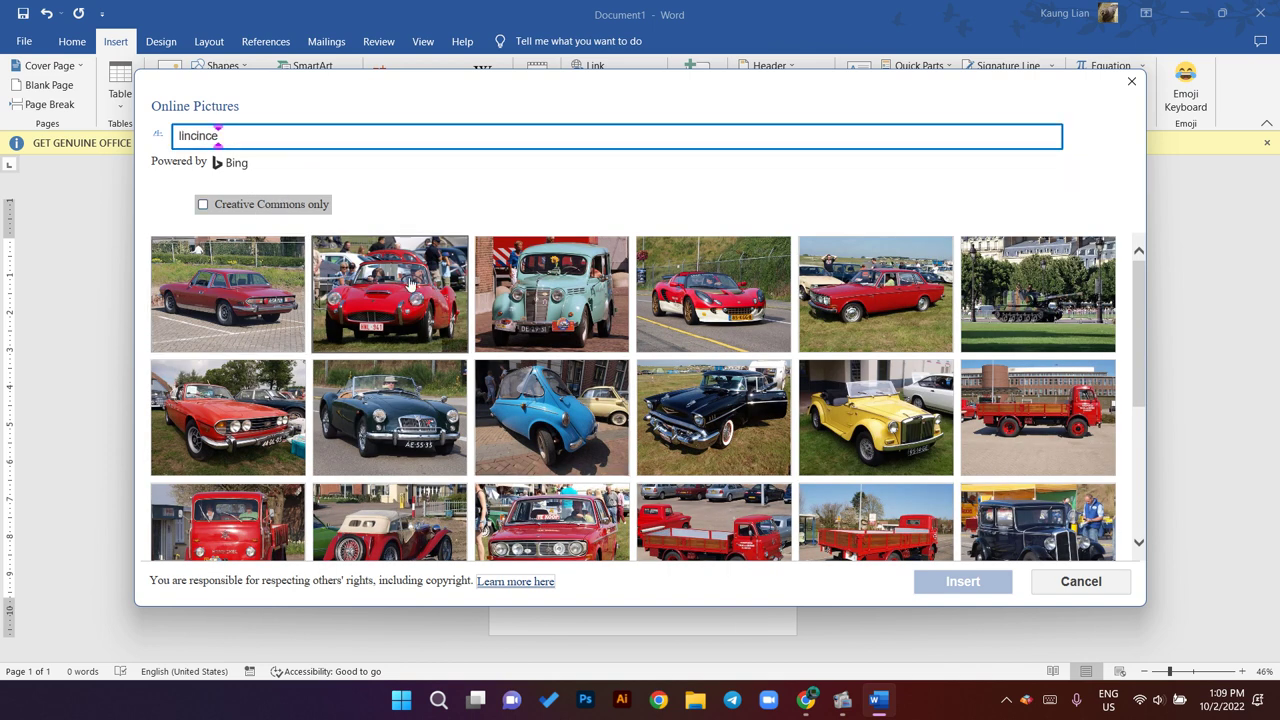
pyautogui.hotkey('ctrl', 'a')
pyautogui.press('BackSpace')
pyautogui.write('pass')
pyautogui.write('port pi')
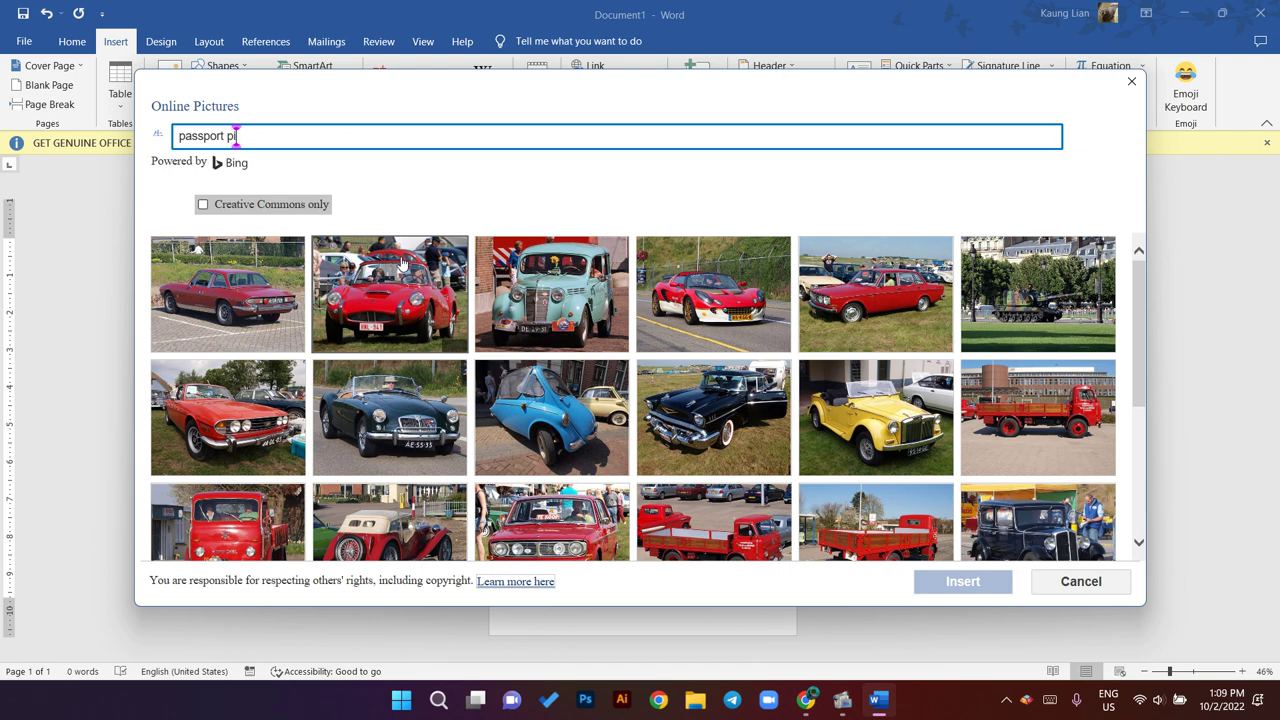
pyautogui.write('cture')
pyautogui.press('Return')
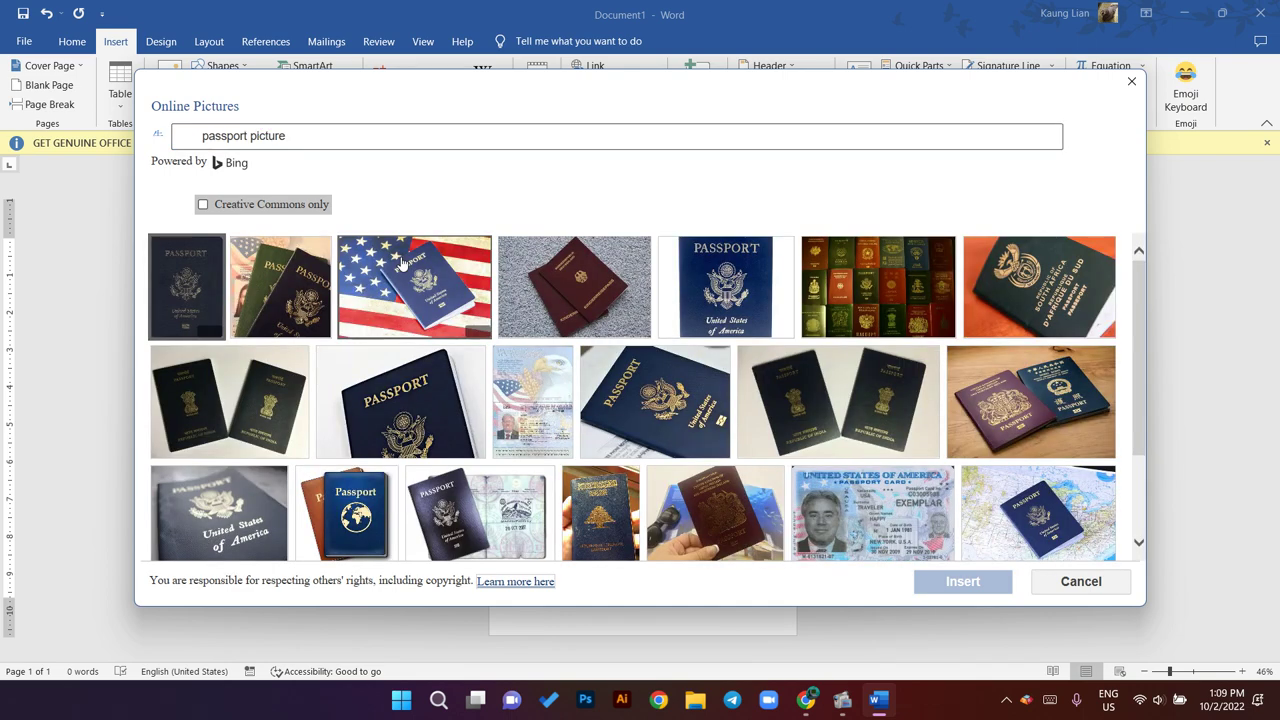
pyautogui.scroll(-2, 418, 330)
pyautogui.scroll(-5, 418, 330)
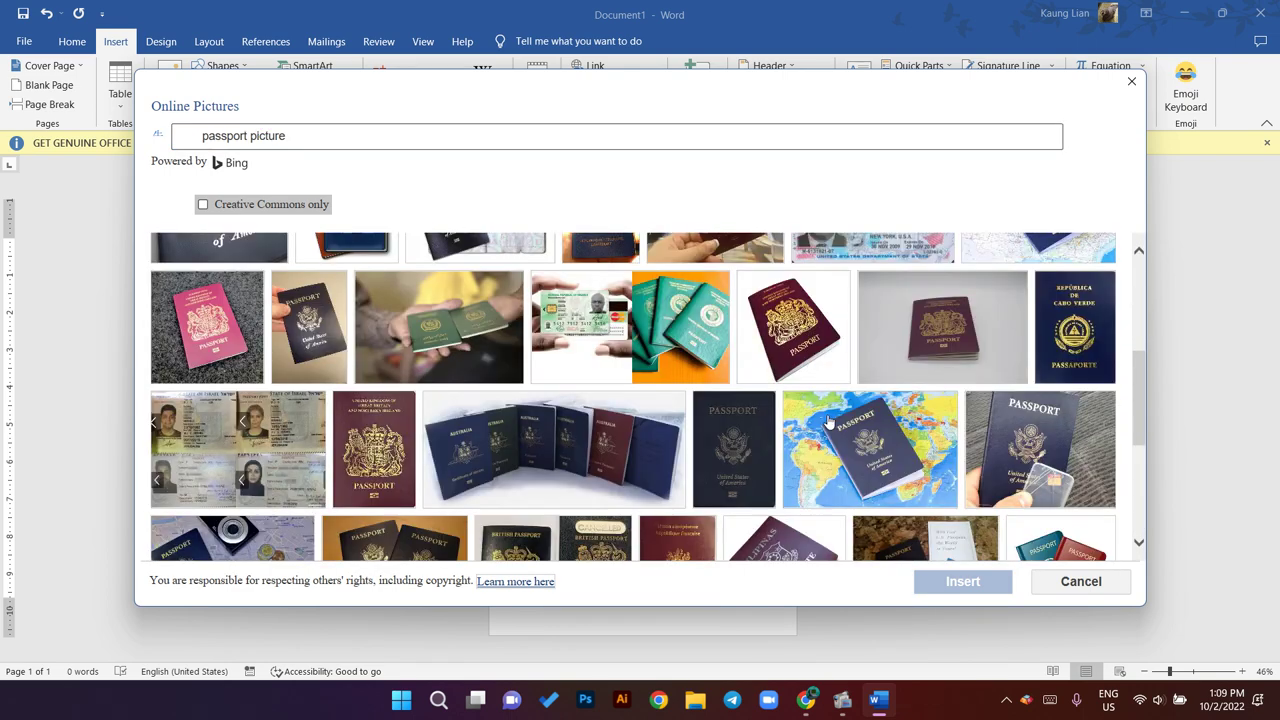
pyautogui.scroll(-3, 380, 300)
pyautogui.scroll(-3, 330, 270)
pyautogui.scroll(-3, 280, 245)
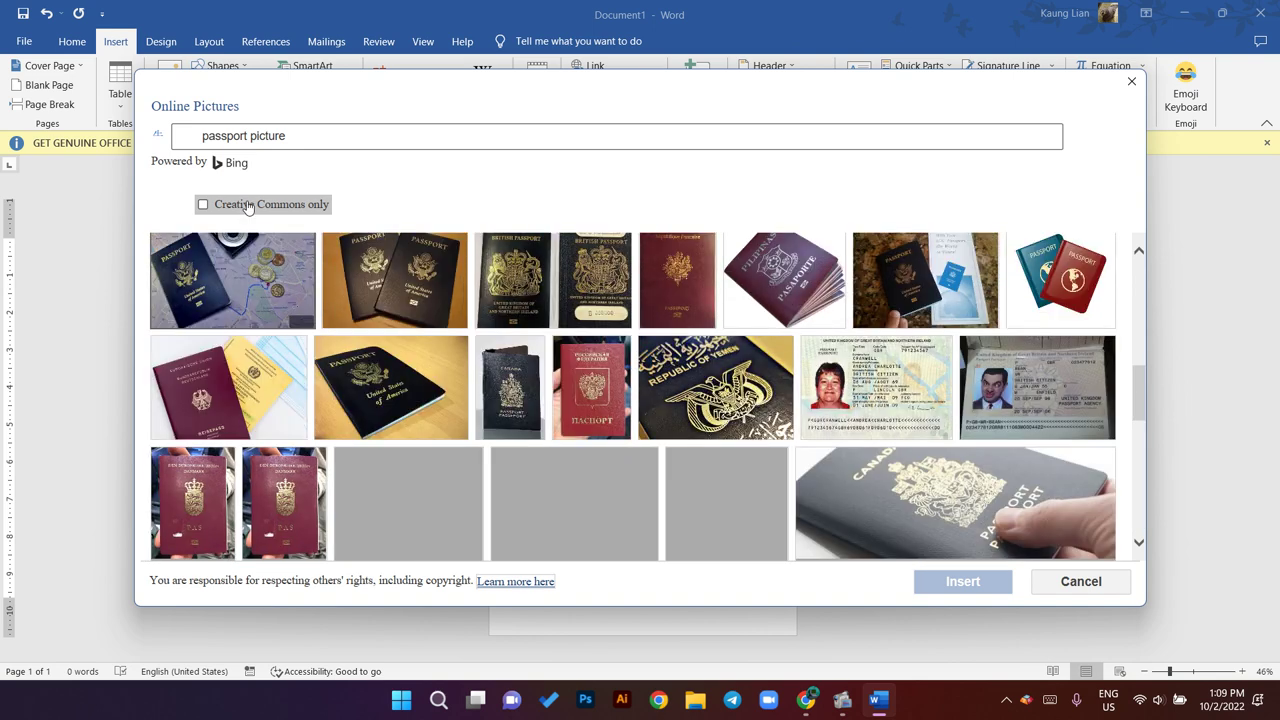
pyautogui.click(322, 138)
pyautogui.press('Return')
pyautogui.click(319, 144)
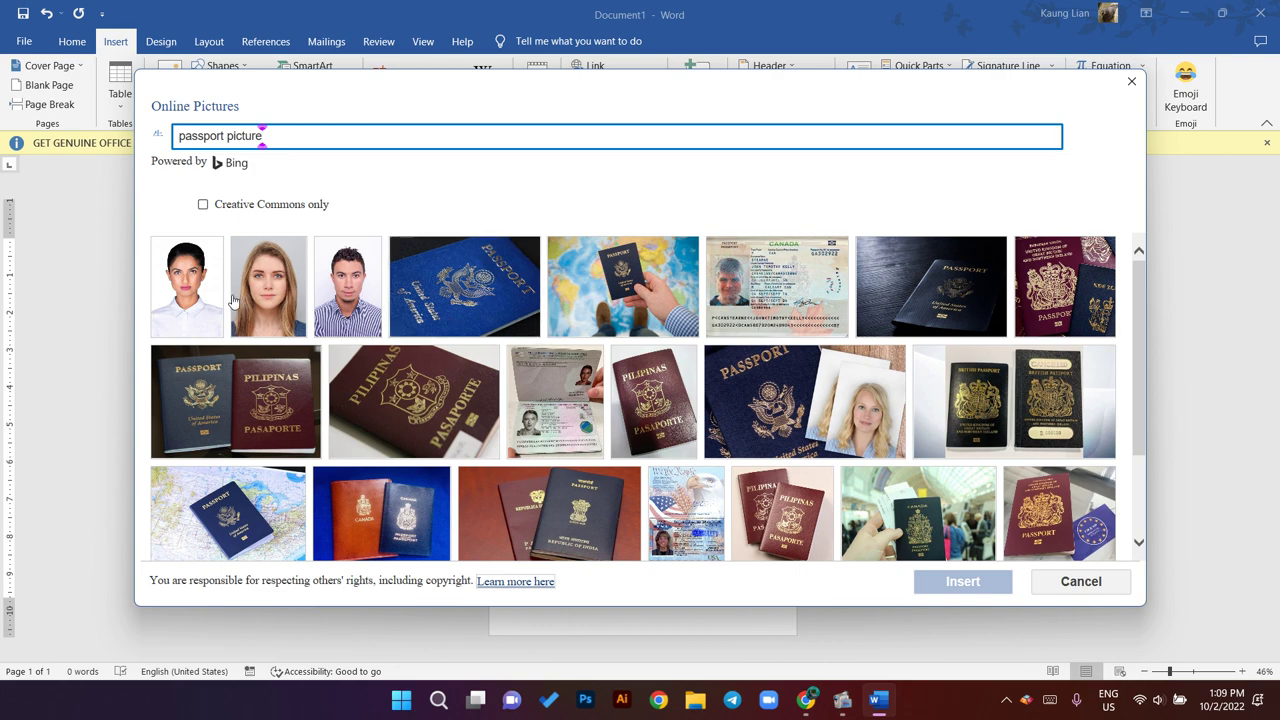
# Re-run the search with a closing quote and select the white-background portrait photo
pyautogui.scroll(-3, 416, 420)
pyautogui.scroll(3, 416, 425)
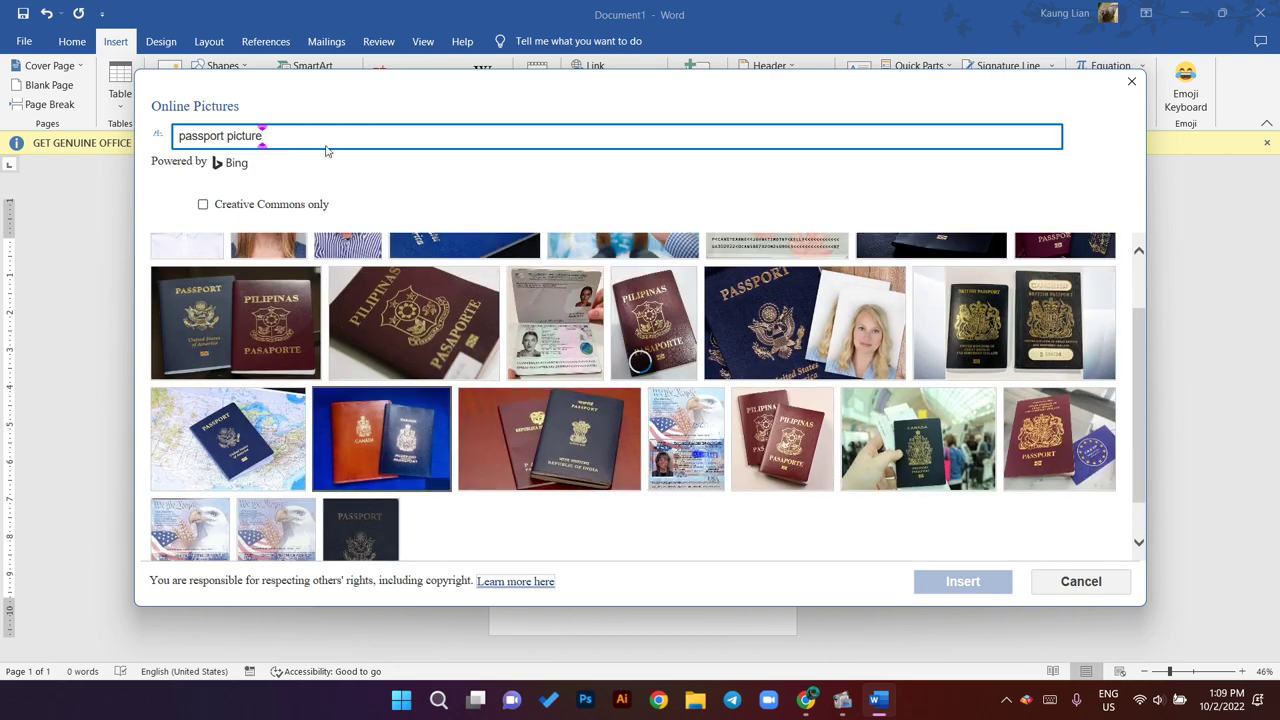
pyautogui.write('"')
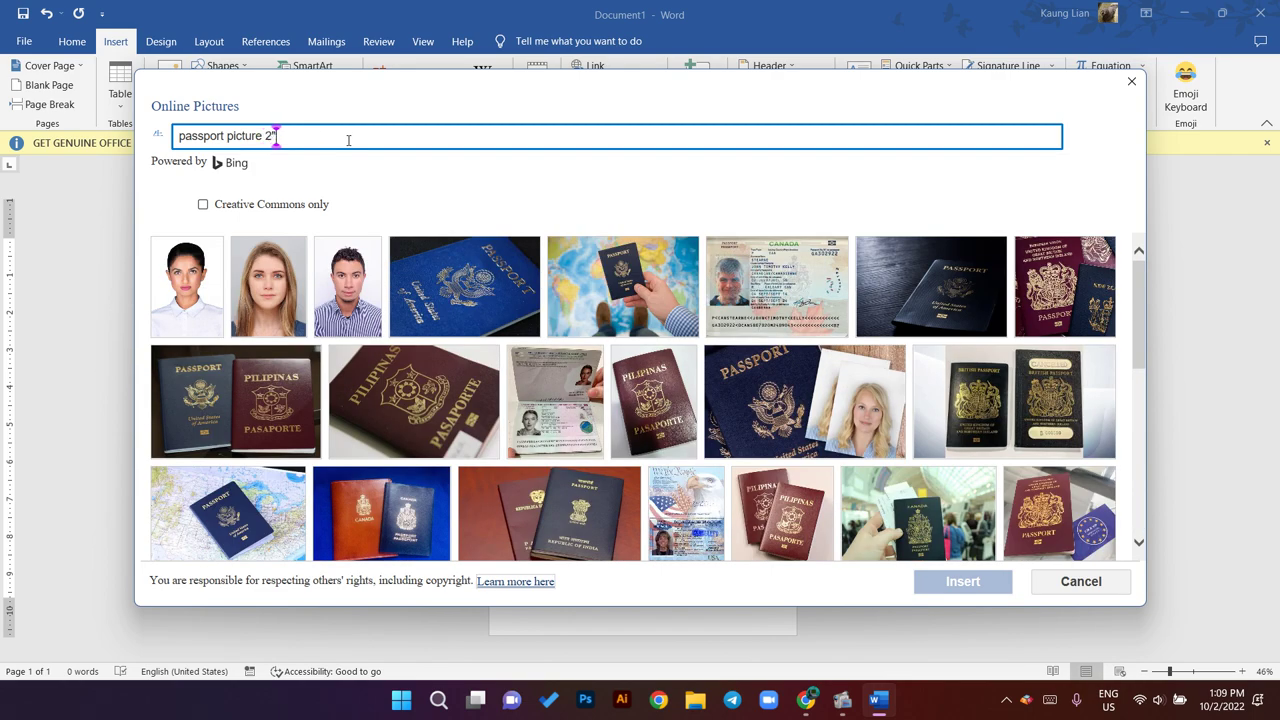
pyautogui.press('Return')
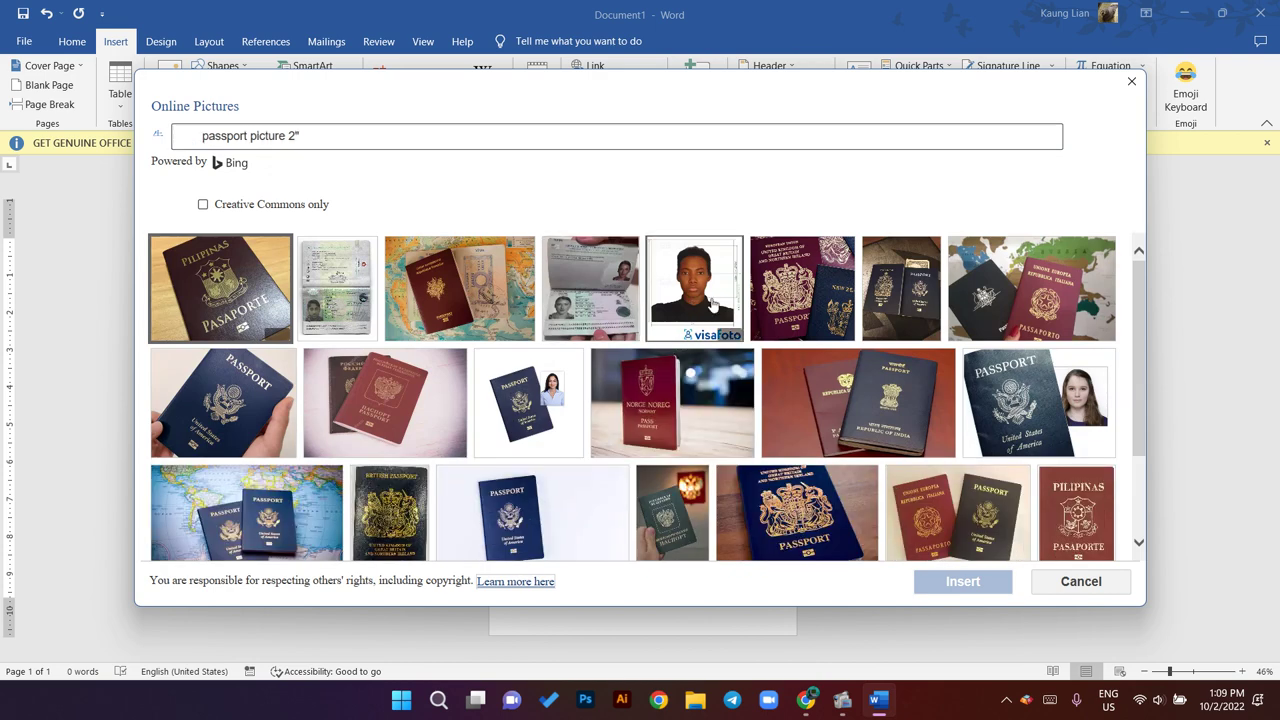
pyautogui.scroll(-3, 640, 340)
pyautogui.click(332, 133)
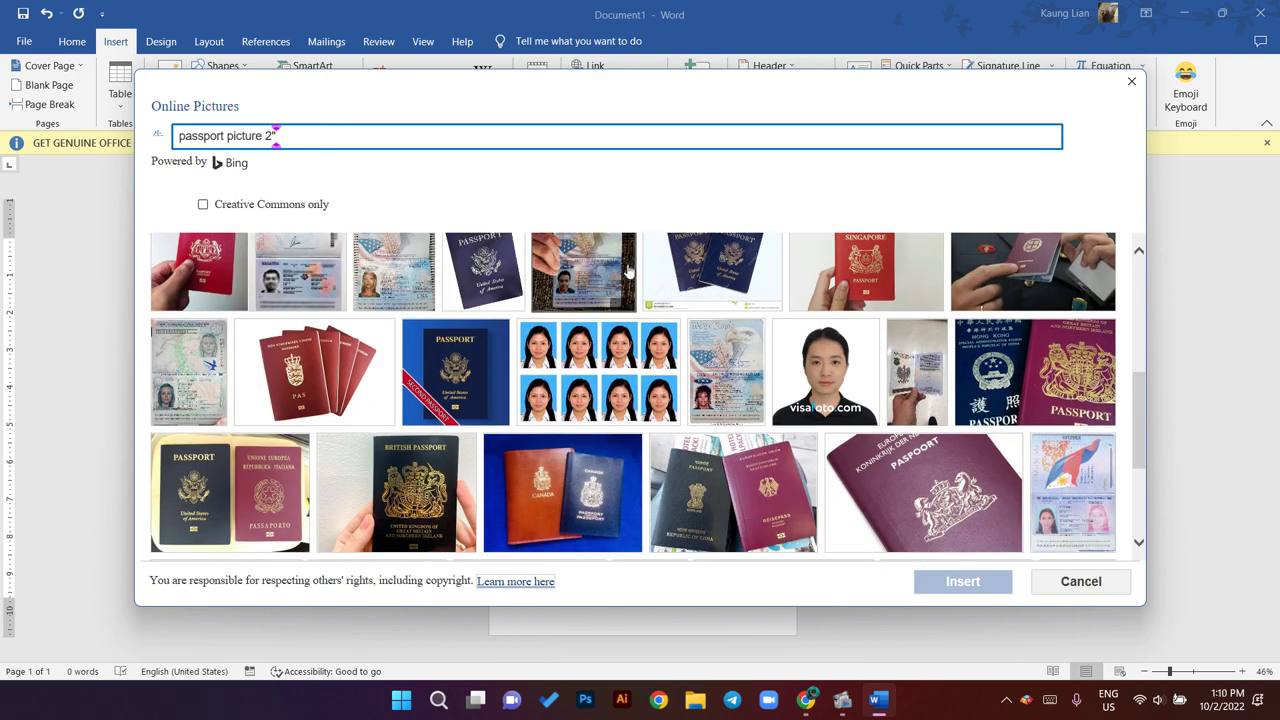
pyautogui.click(825, 380)
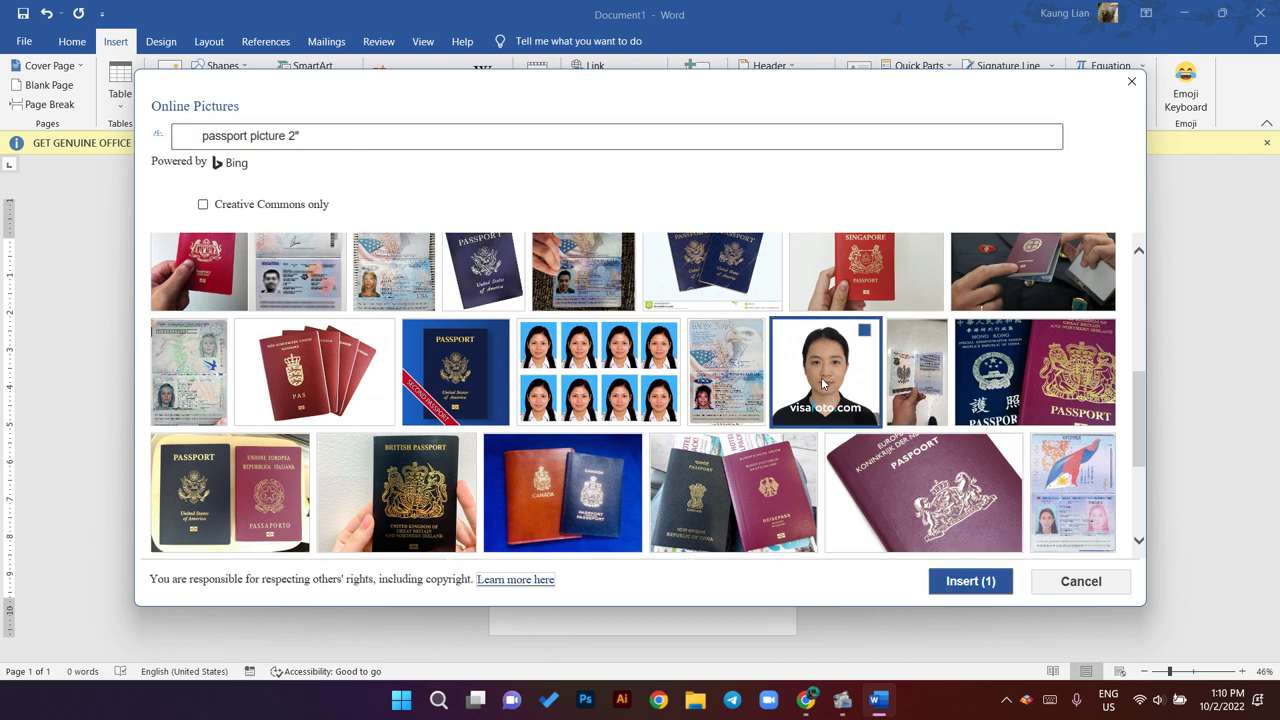
# Insert the selected portrait and resize it to 1.45 inches square
pyautogui.click(960, 581)
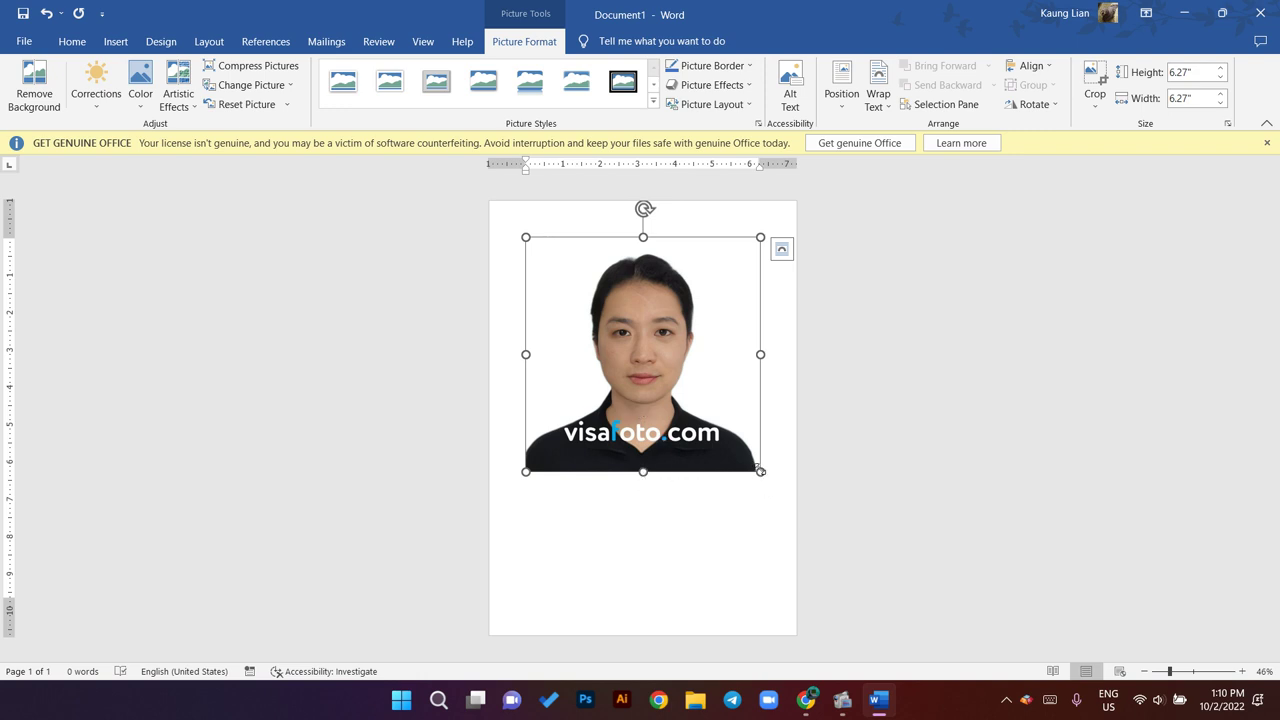
pyautogui.moveTo(761, 471); pyautogui.dragTo(576, 288)
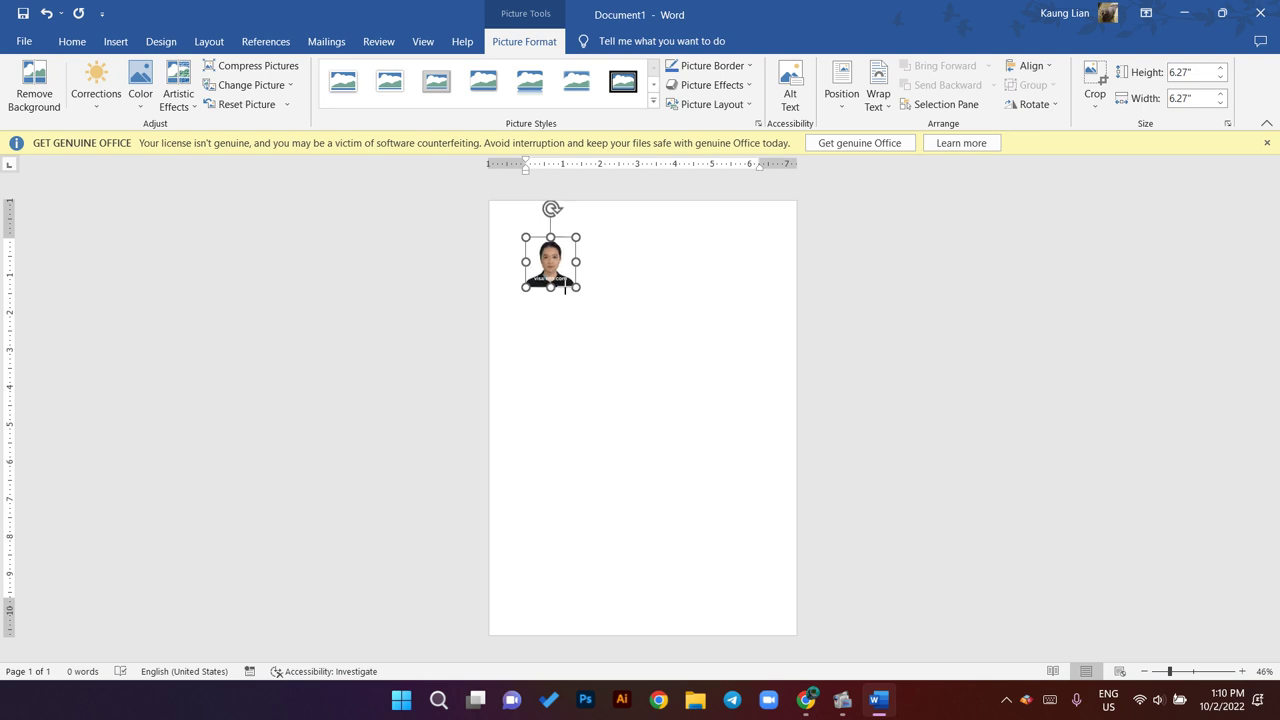
pyautogui.moveTo(575, 288); pyautogui.dragTo(581, 292)
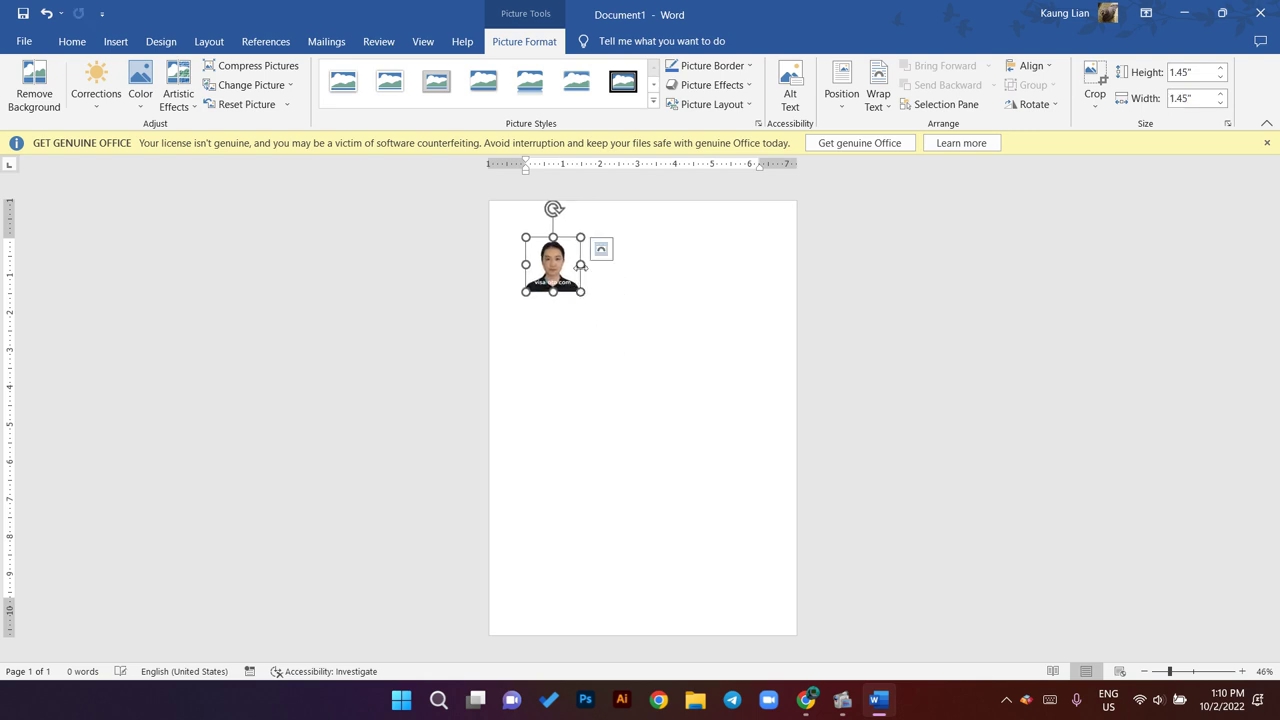
# Give the portrait a black picture border
pyautogui.click(710, 66)
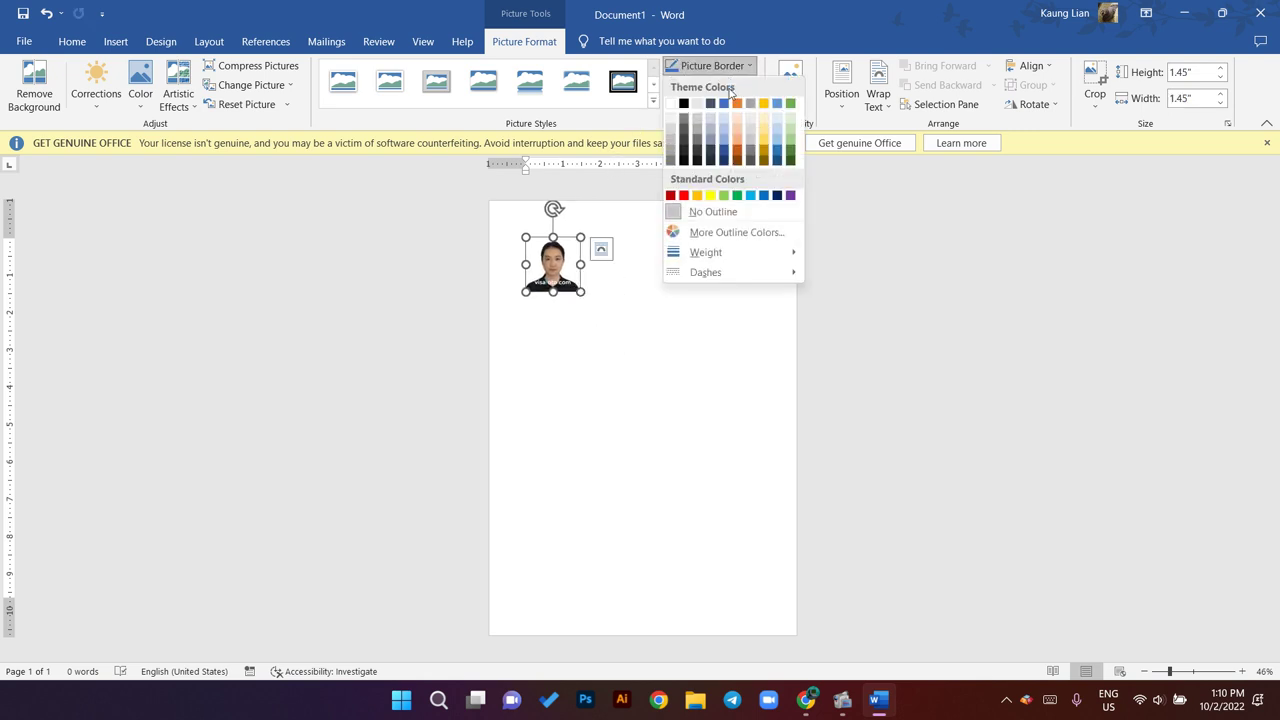
pyautogui.click(684, 104)
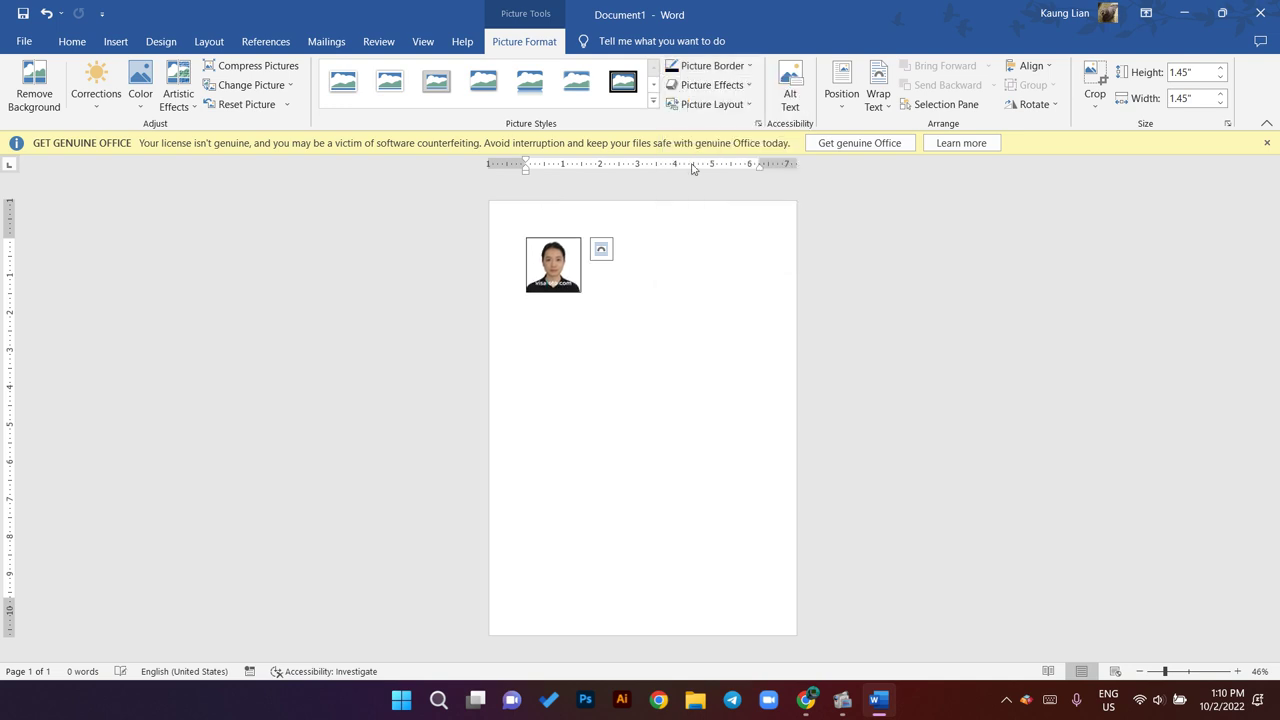
pyautogui.click(690, 270)
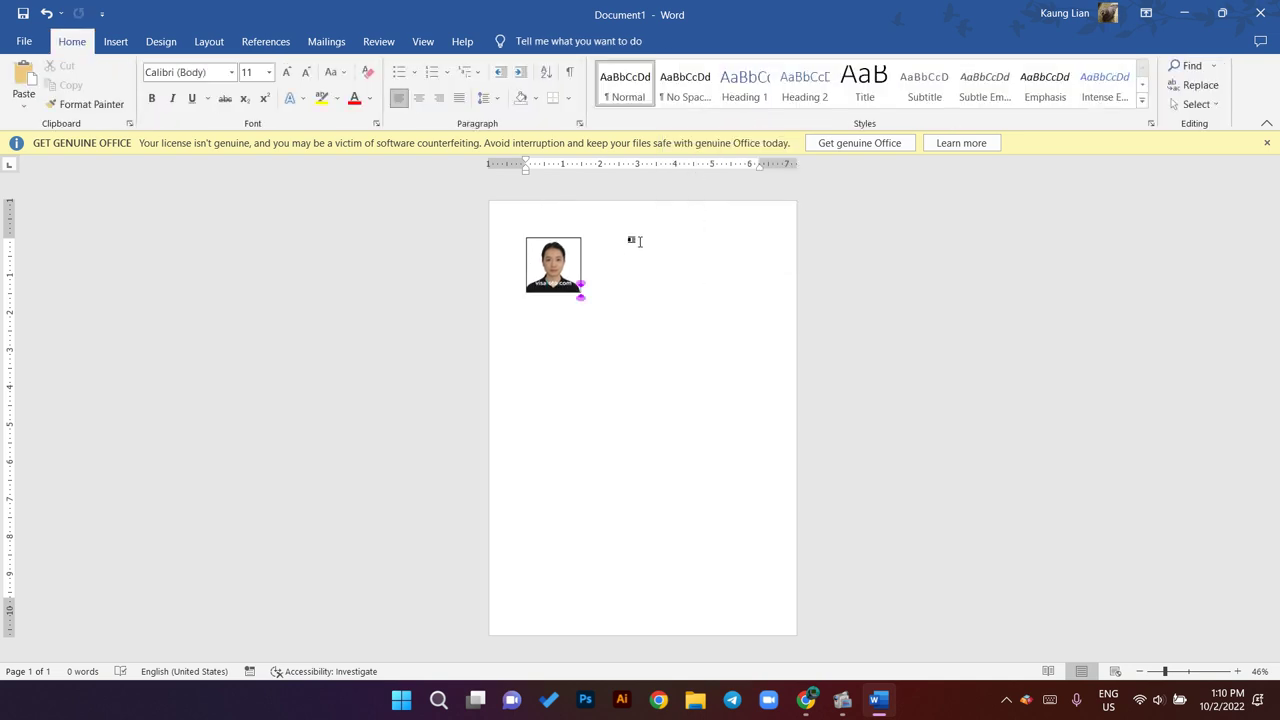
# Draw a text box to the right of the photo
pyautogui.click(116, 42)
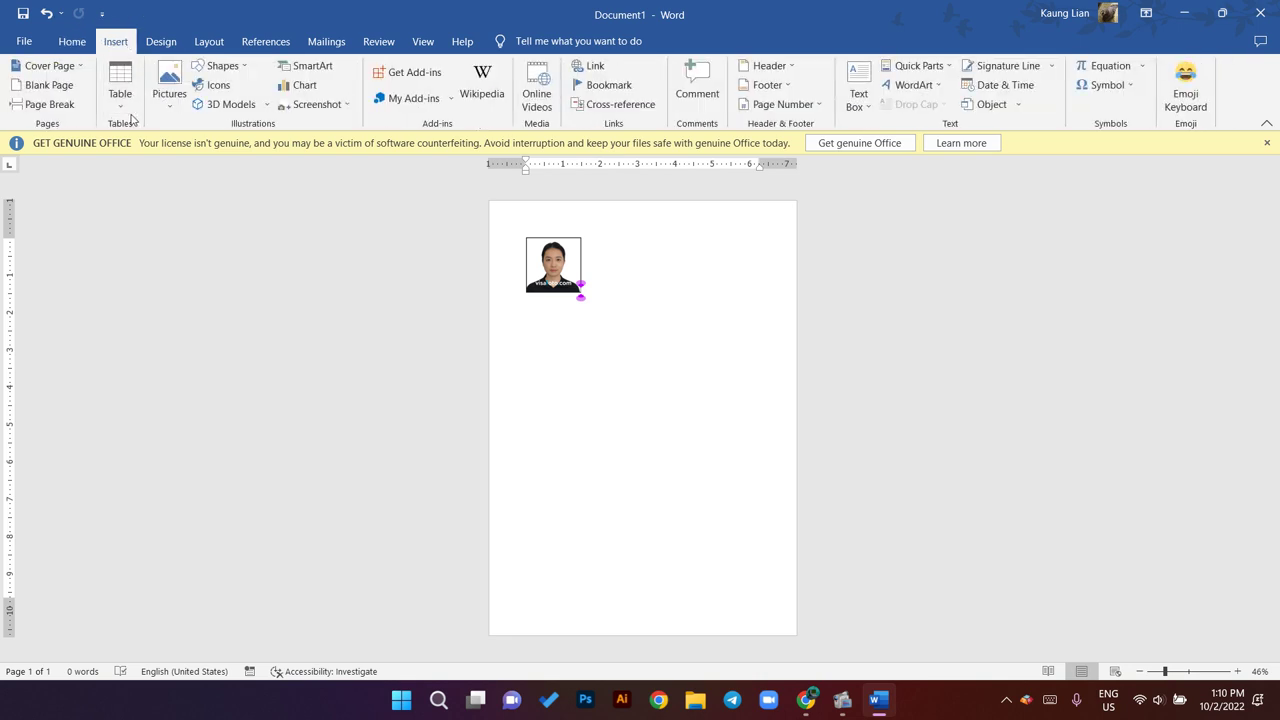
pyautogui.click(221, 68)
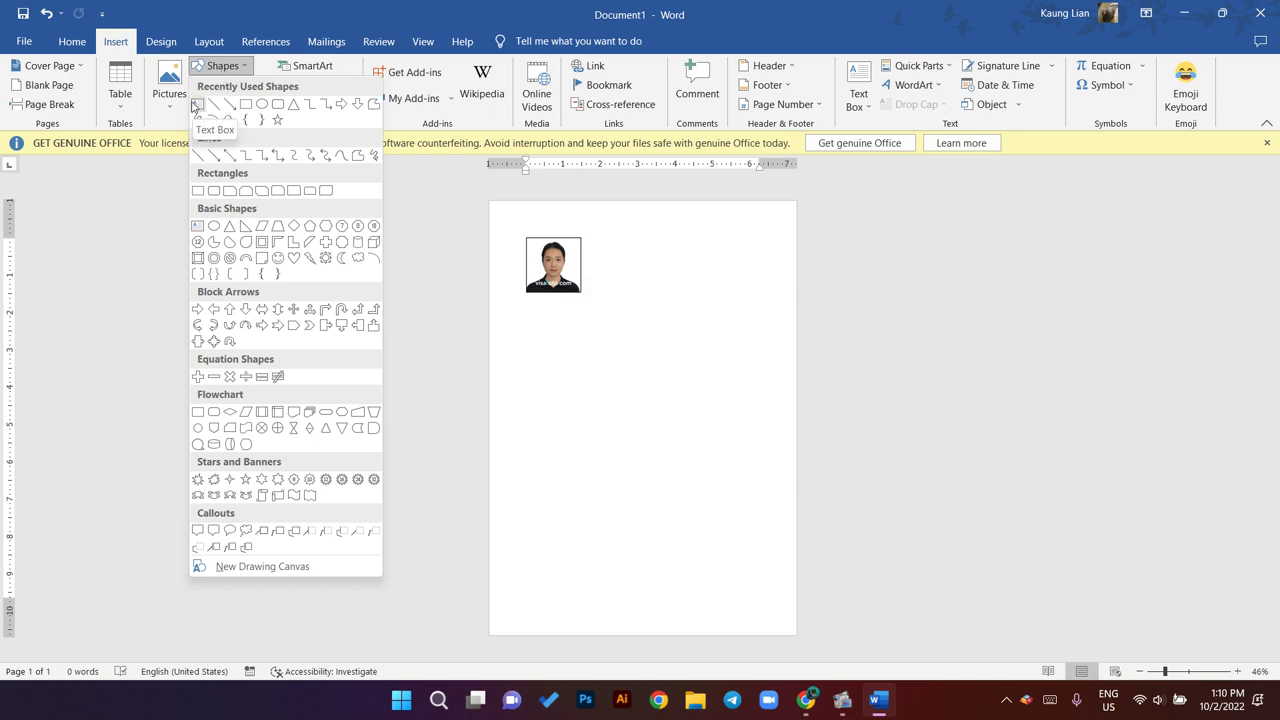
pyautogui.click(196, 106)
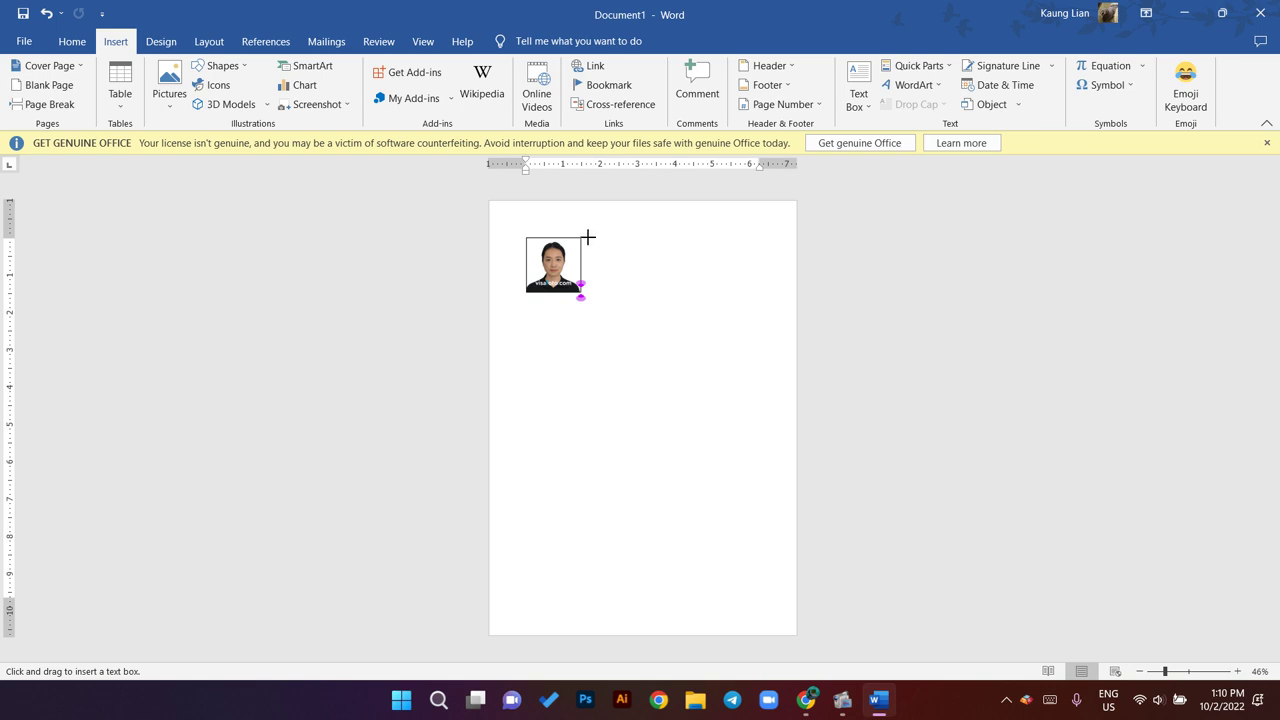
pyautogui.moveTo(588, 237); pyautogui.dragTo(729, 261)
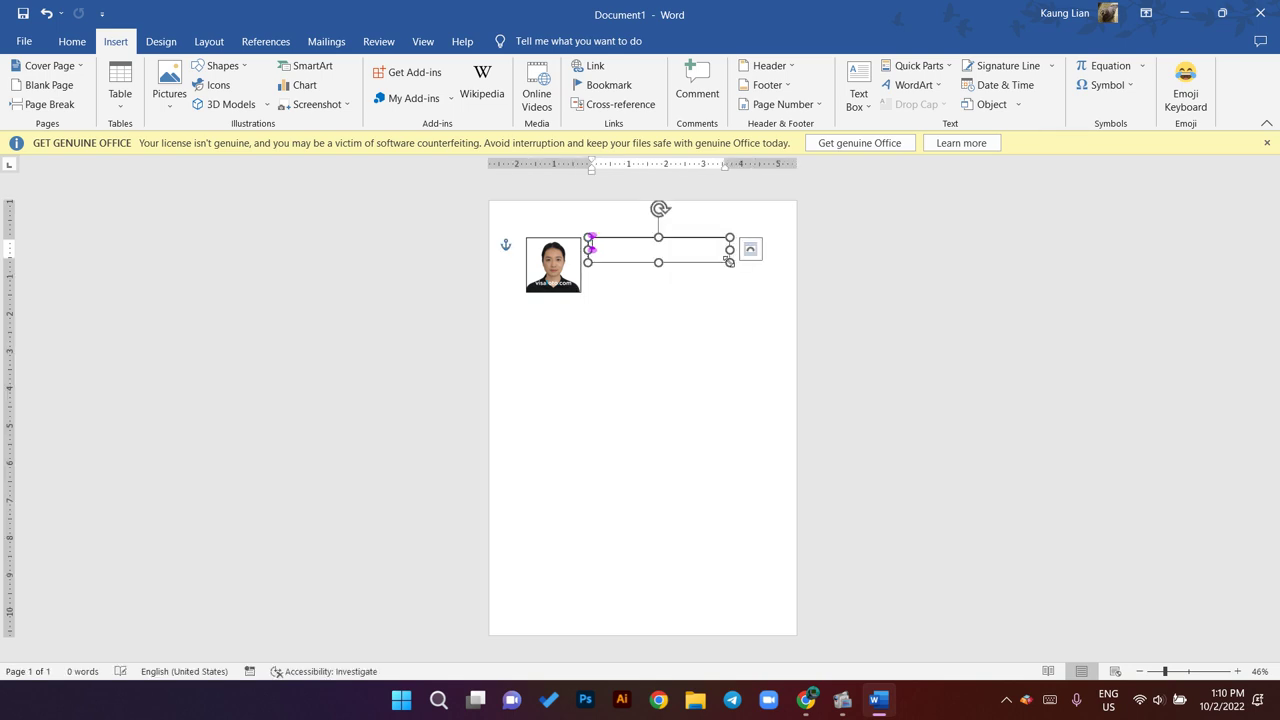
# Type the person's full name in the box and enlarge it to 22 pt
pyautogui.click(72, 42)
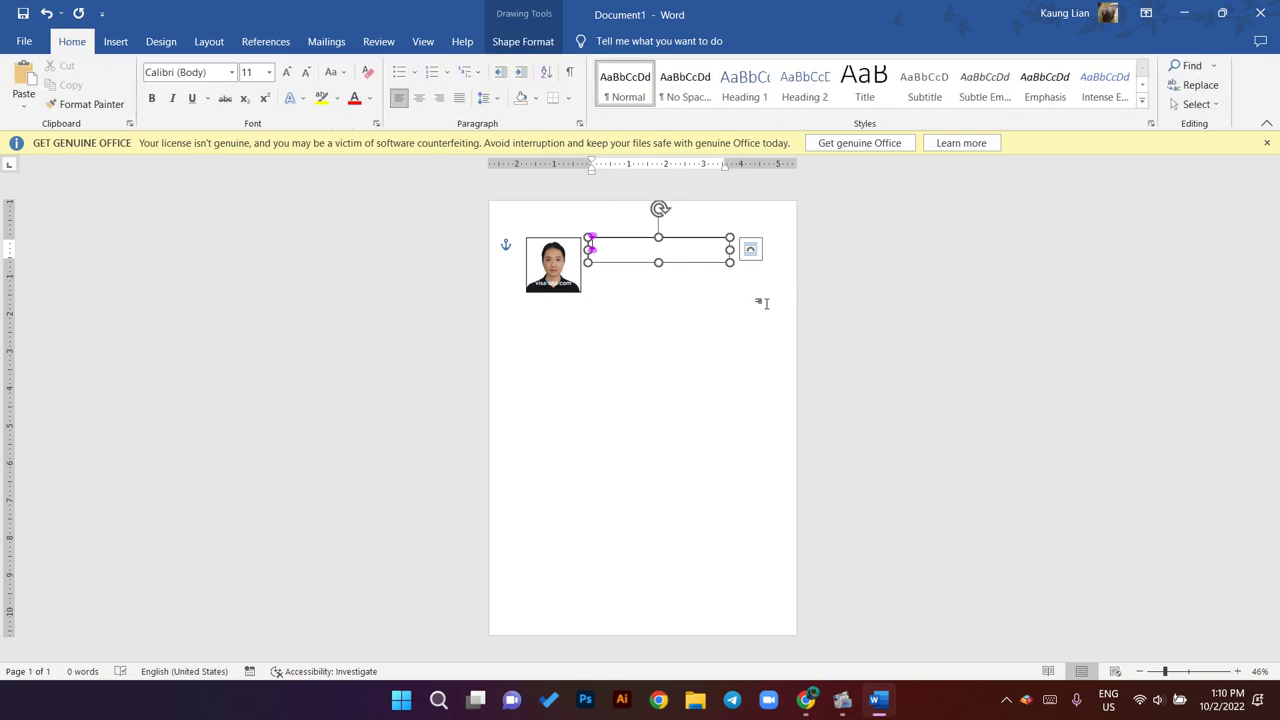
pyautogui.write('Lian')
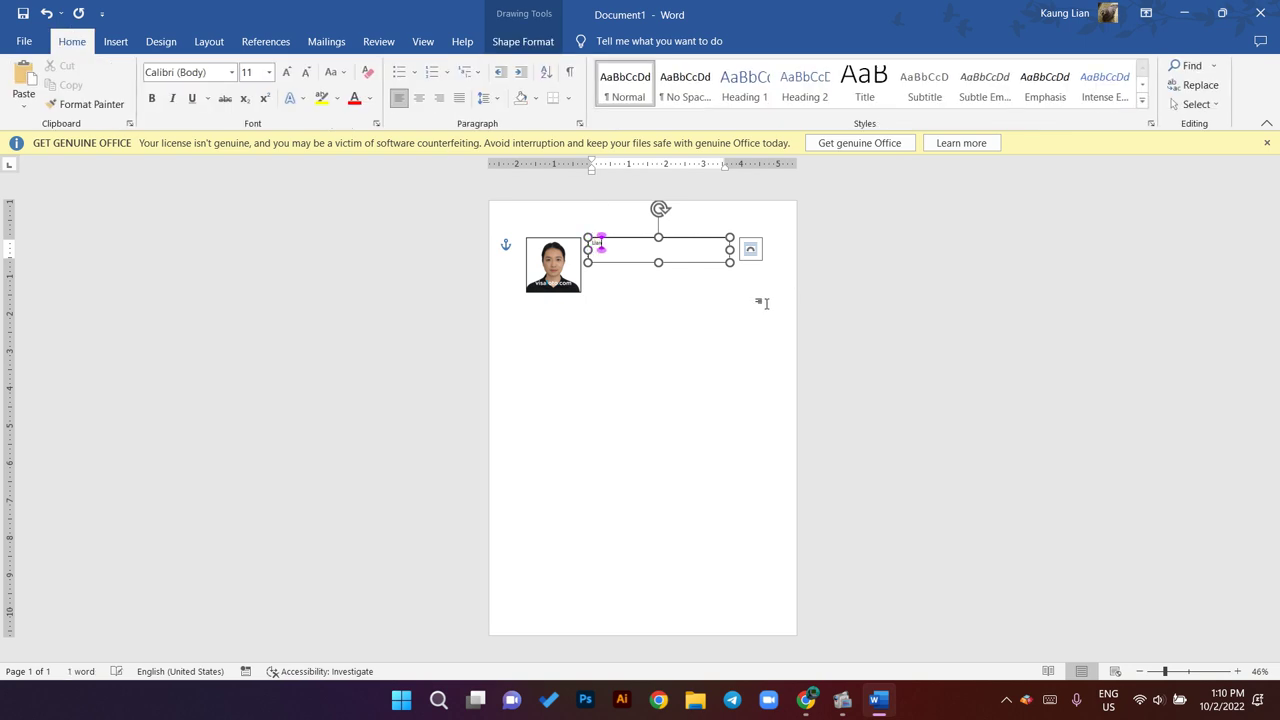
pyautogui.hotkey('ctrl', 'a')
pyautogui.click(286, 72)
pyautogui.click(286, 72)
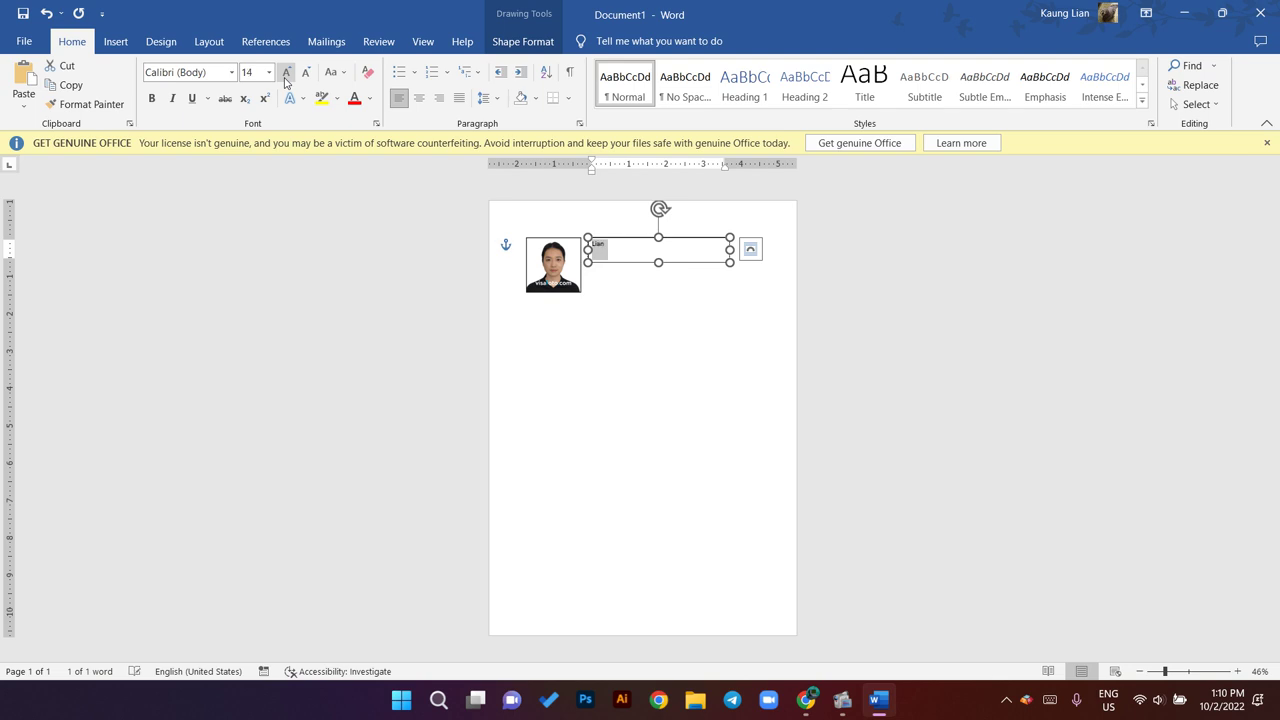
pyautogui.click(286, 72)
pyautogui.click(286, 72)
pyautogui.click(286, 72)
pyautogui.click(286, 72)
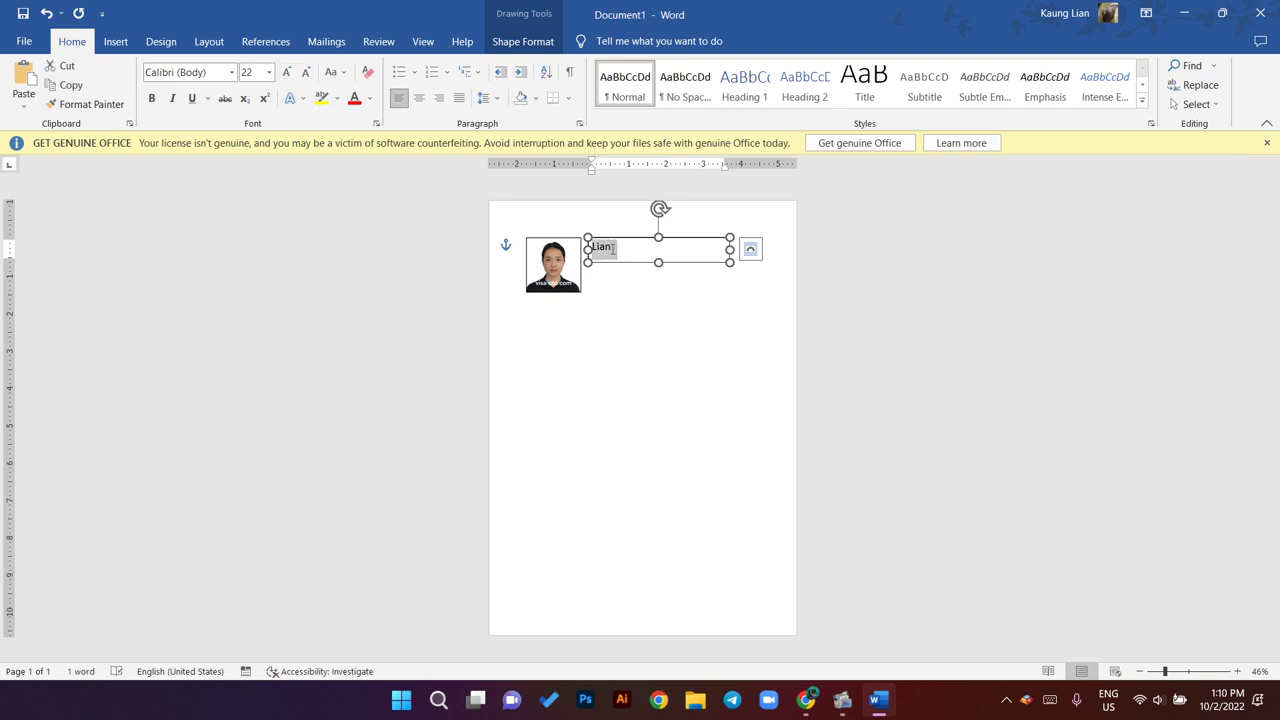
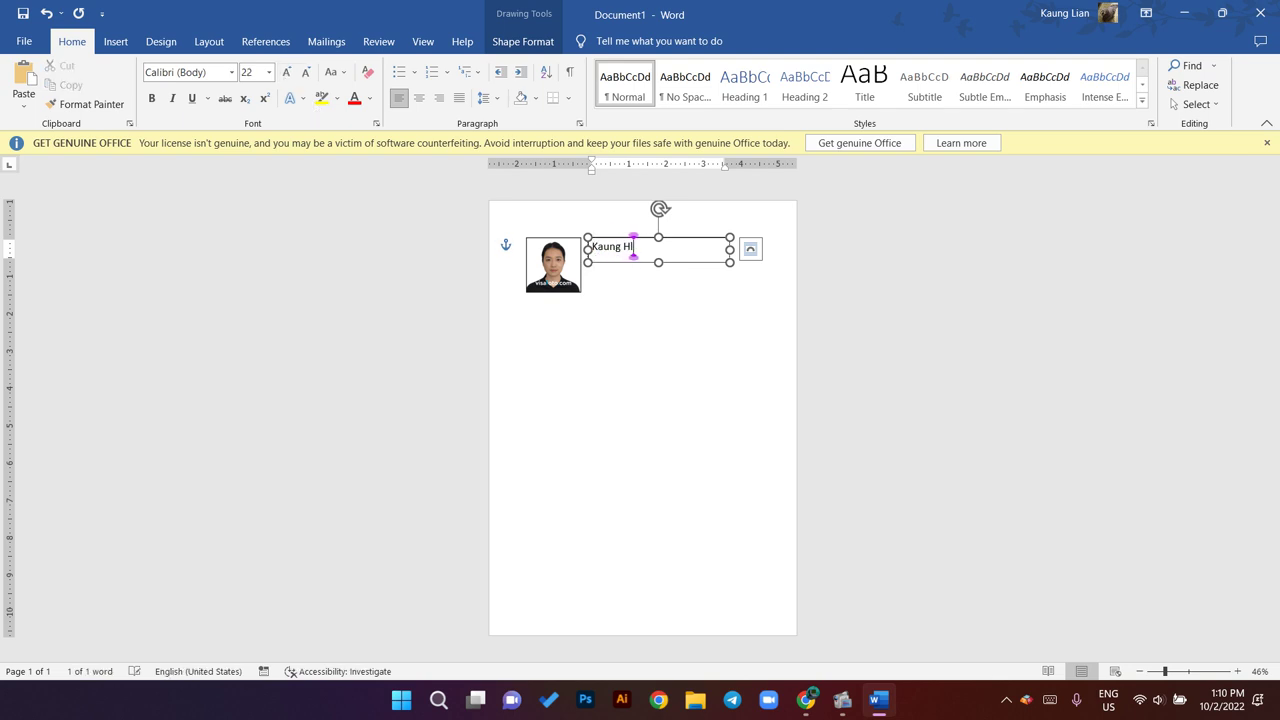
pyautogui.write('@ Lian')
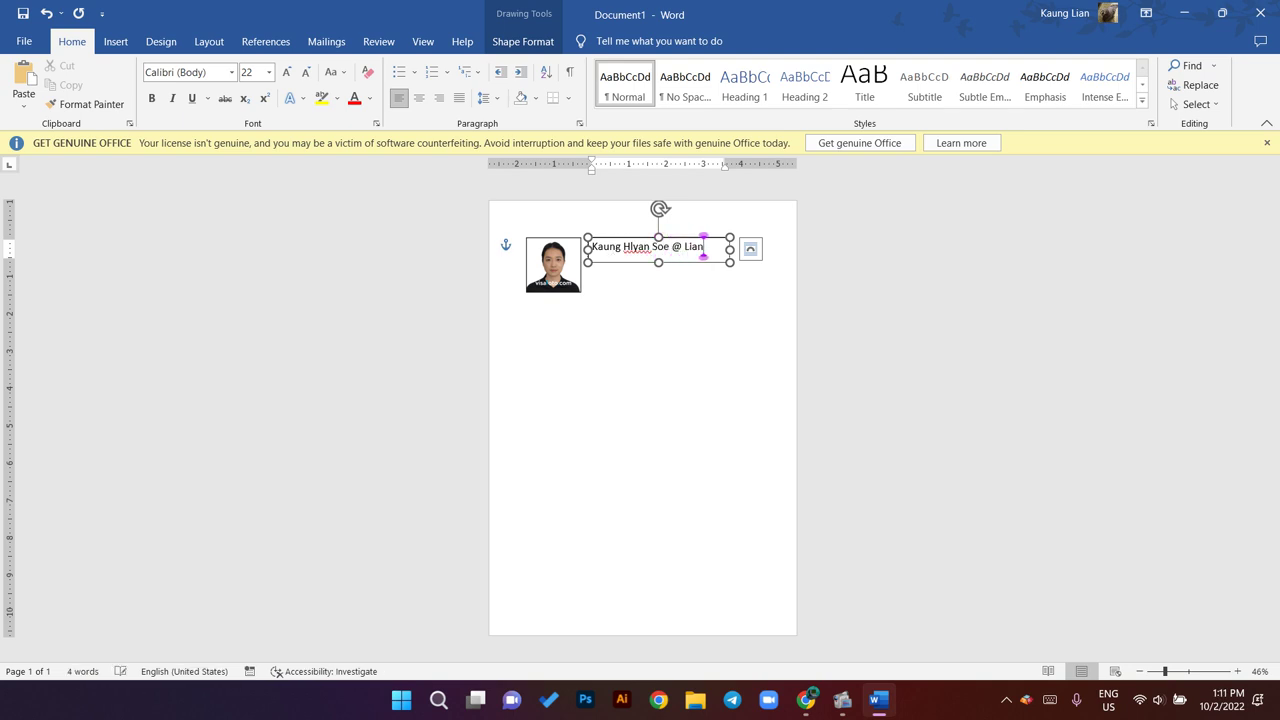
pyautogui.hotkey('ctrl', 'a')
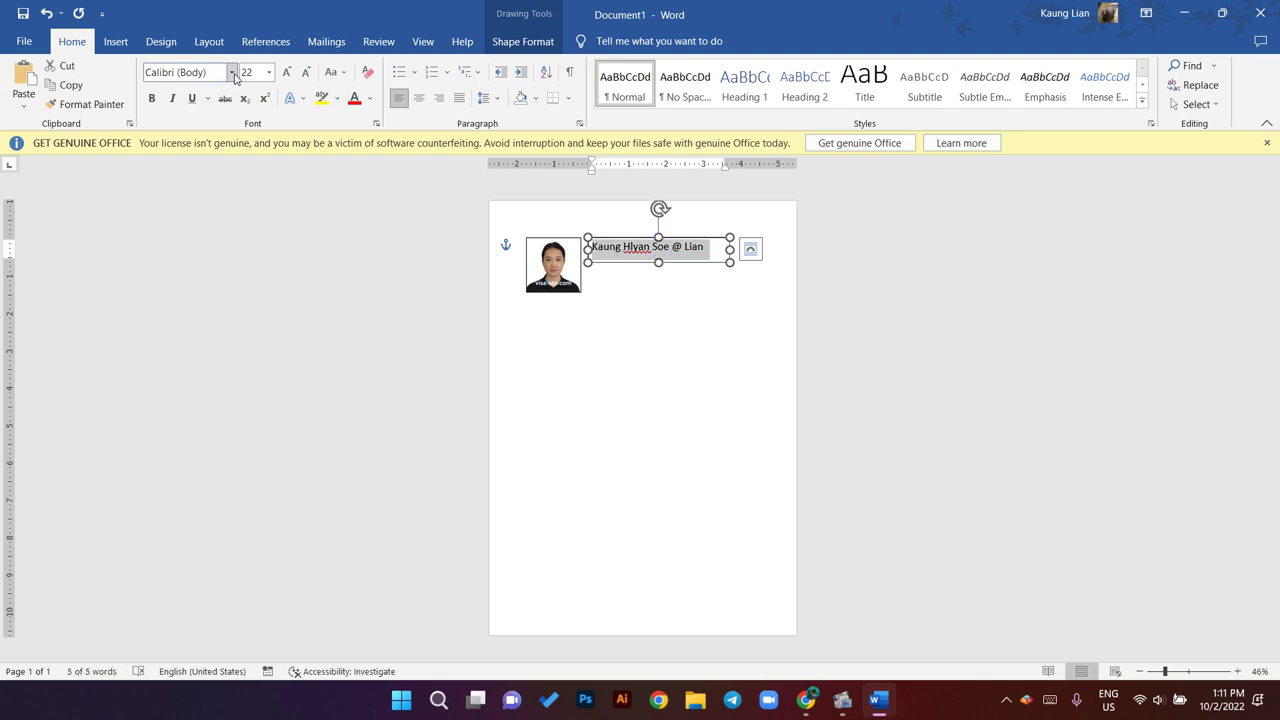
# Set the name in Ideal Sans Bold with black font color
pyautogui.click(232, 72)
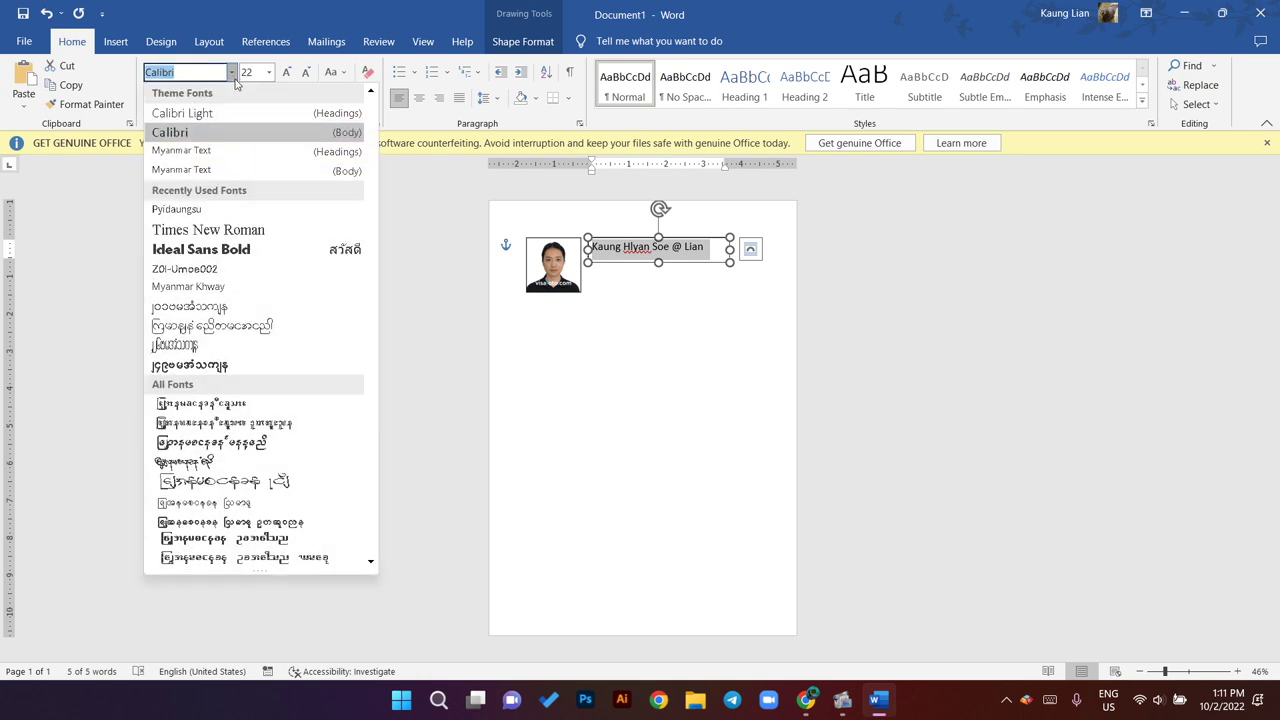
pyautogui.click(262, 248)
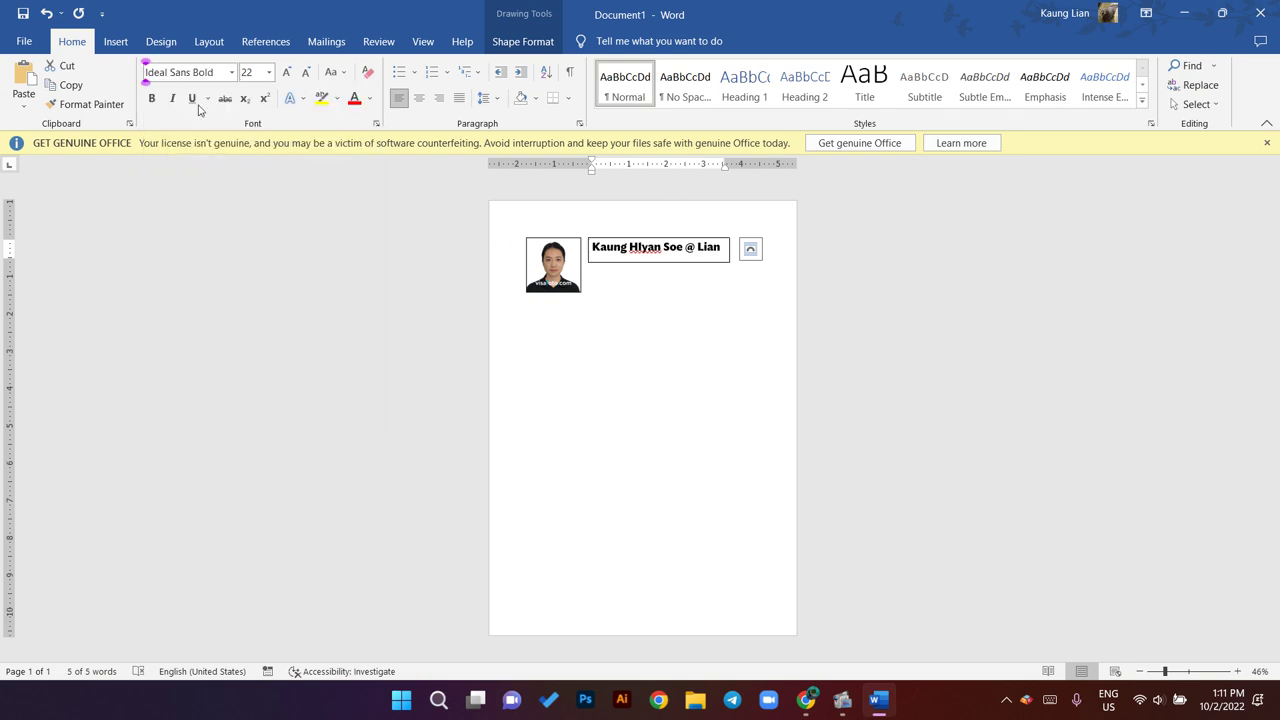
pyautogui.click(369, 98)
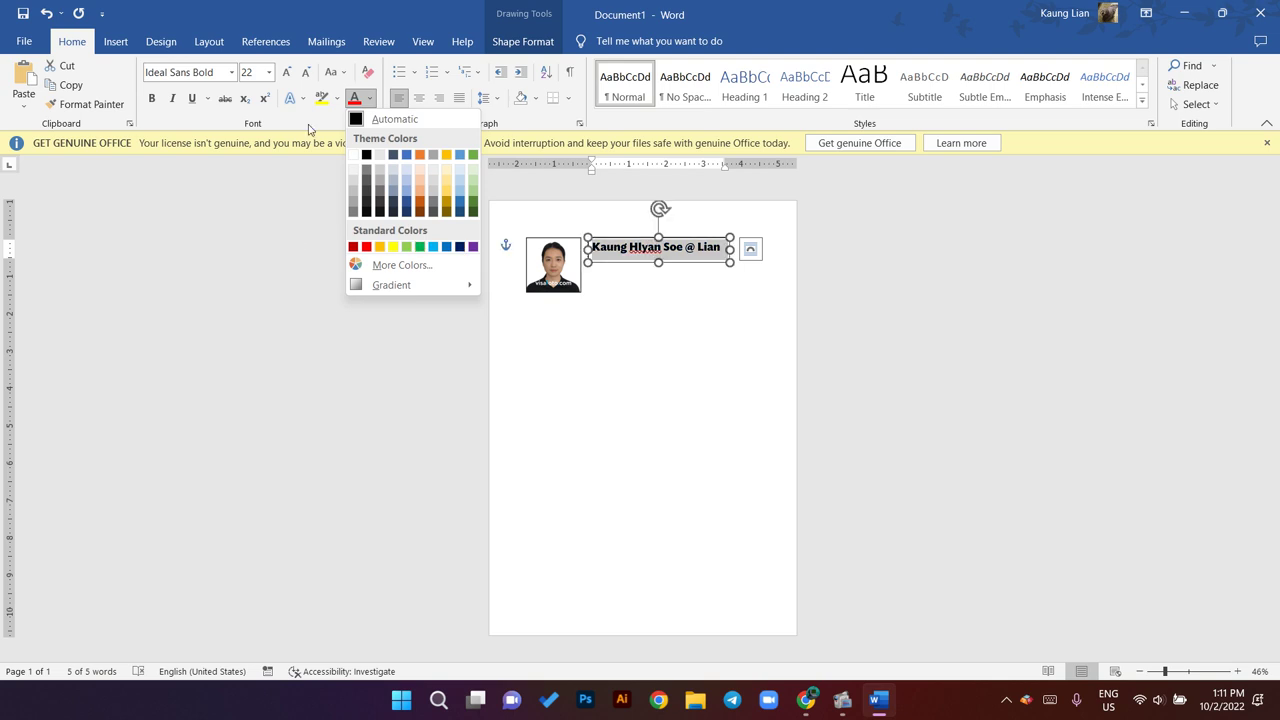
pyautogui.click(365, 156)
pyautogui.click(603, 279)
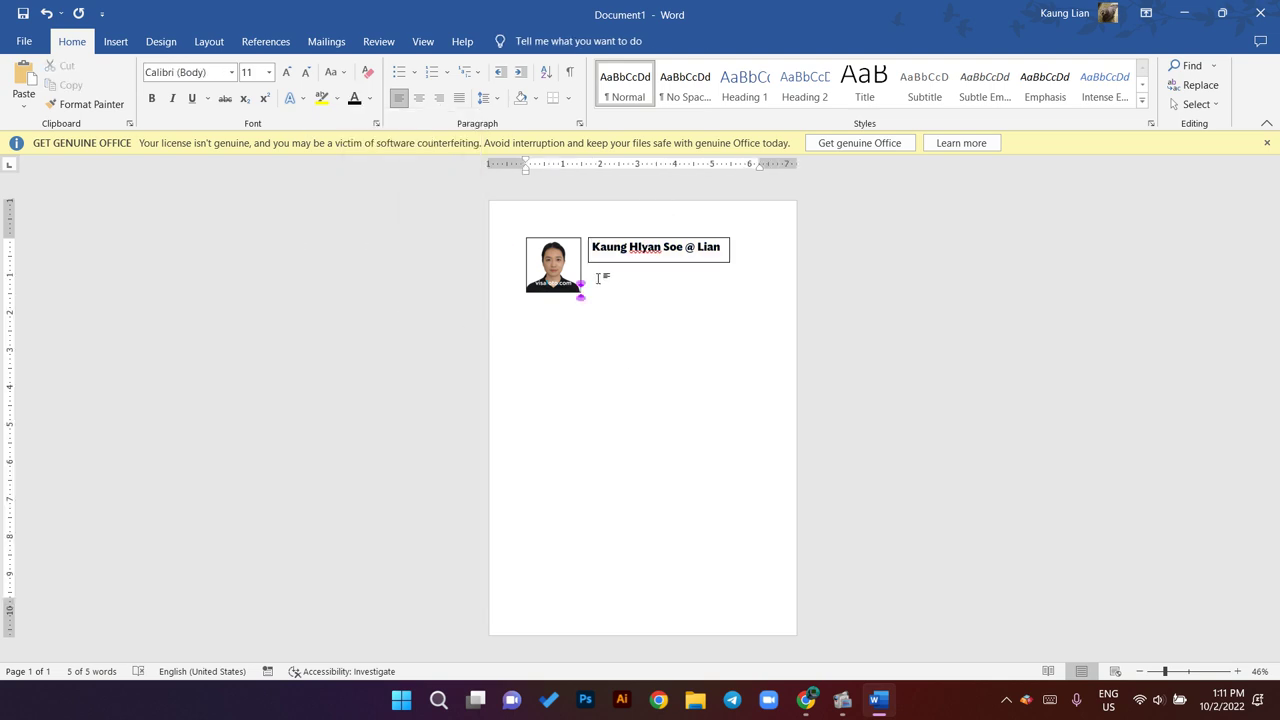
pyautogui.click(1199, 673)
pyautogui.click(666, 333)
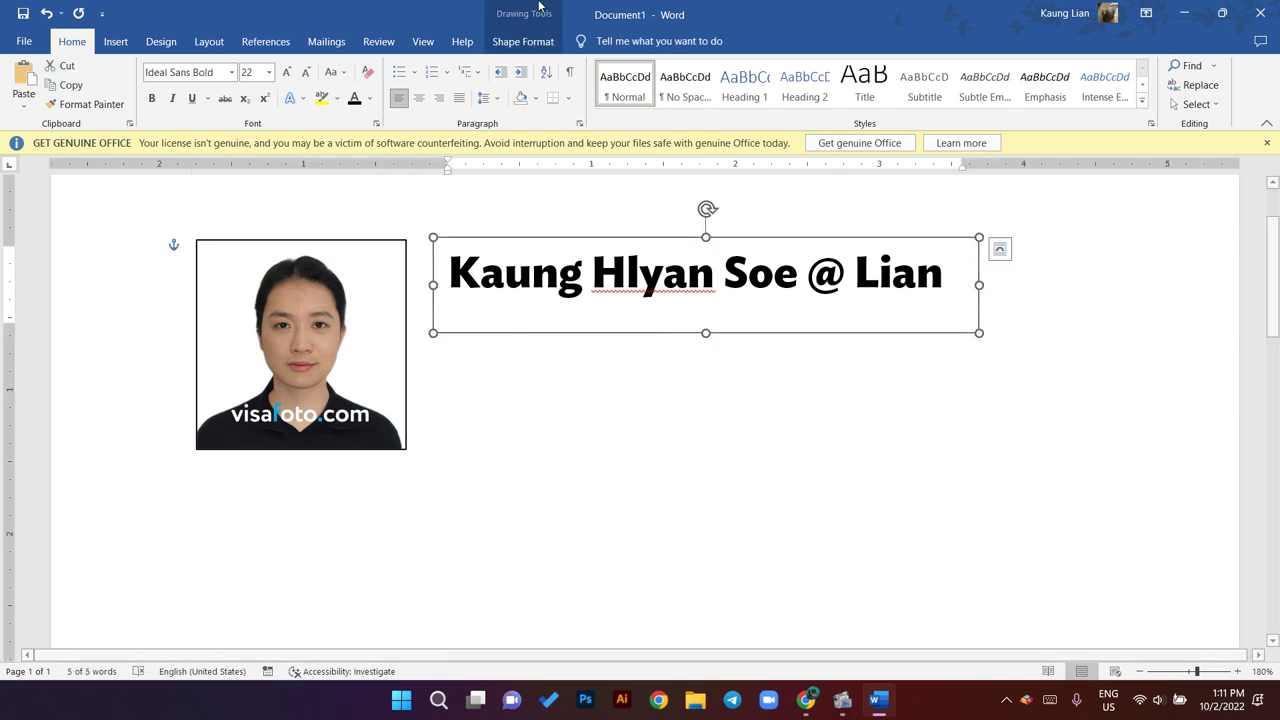
# Set the name box to No Outline and No Fill, then zoom back out
pyautogui.click(520, 41)
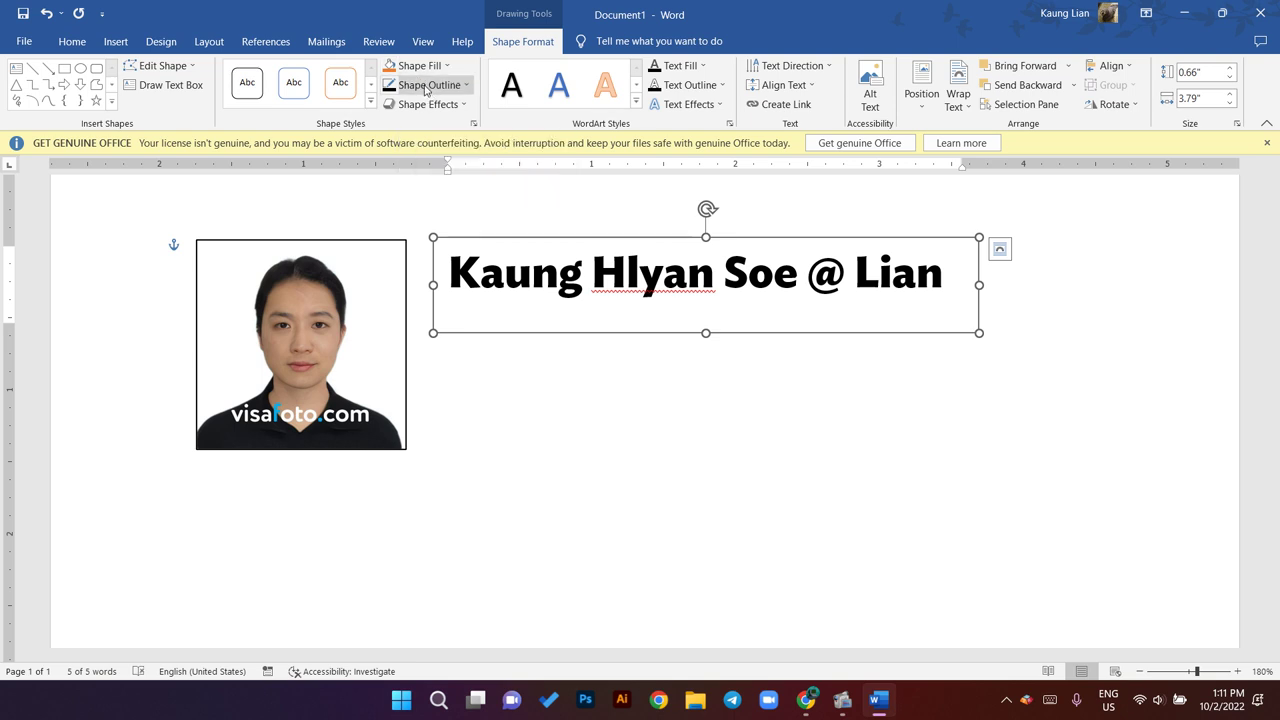
pyautogui.click(427, 89)
pyautogui.click(420, 229)
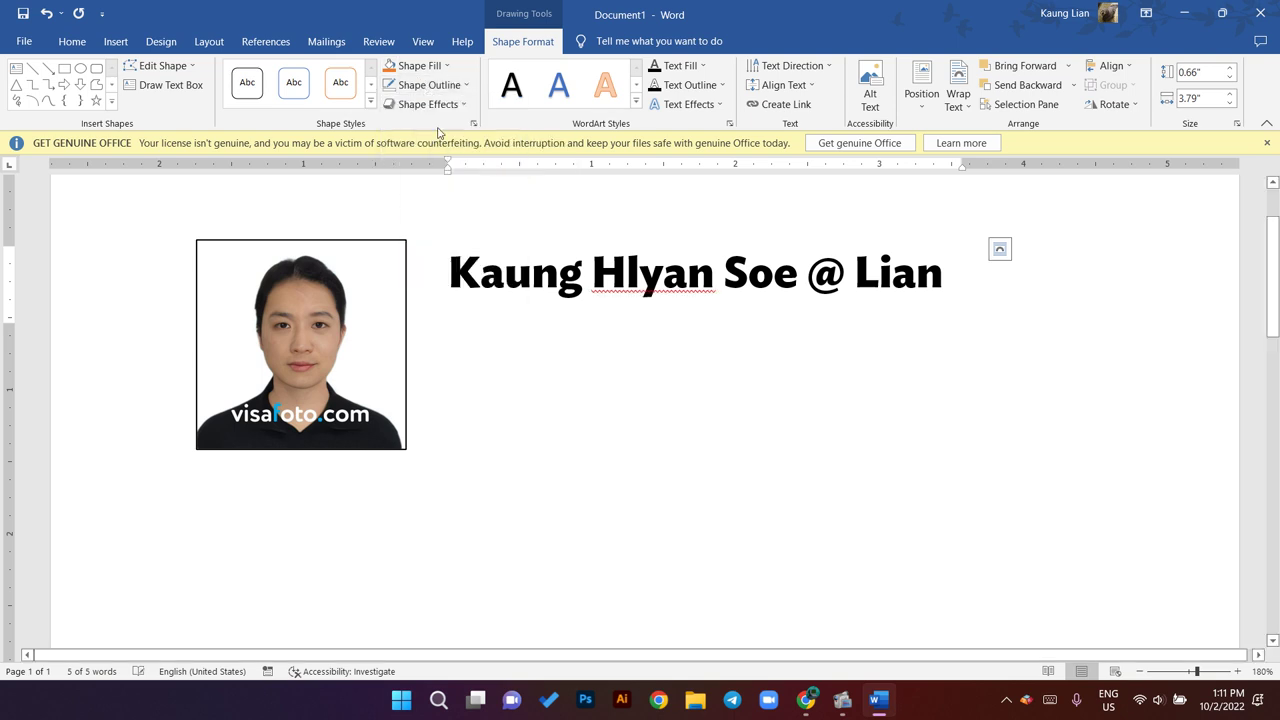
pyautogui.click(418, 66)
pyautogui.click(417, 208)
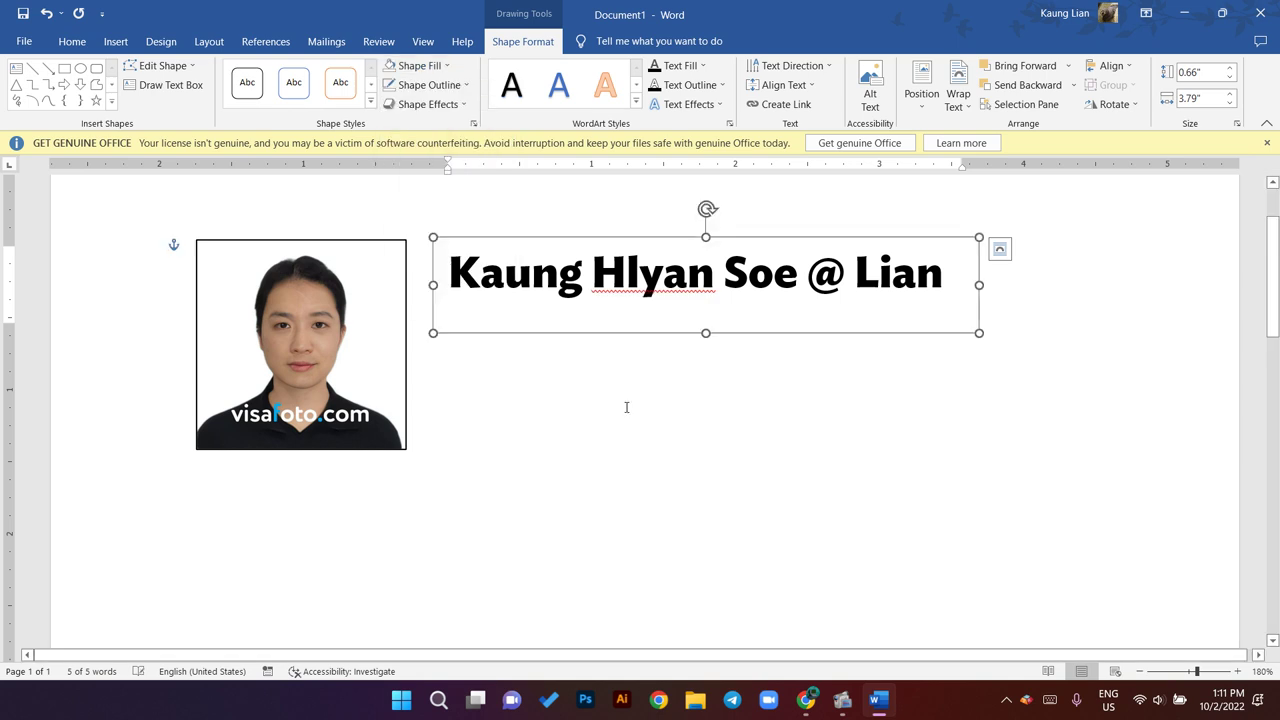
pyautogui.moveTo(1197, 671); pyautogui.dragTo(1182, 671)
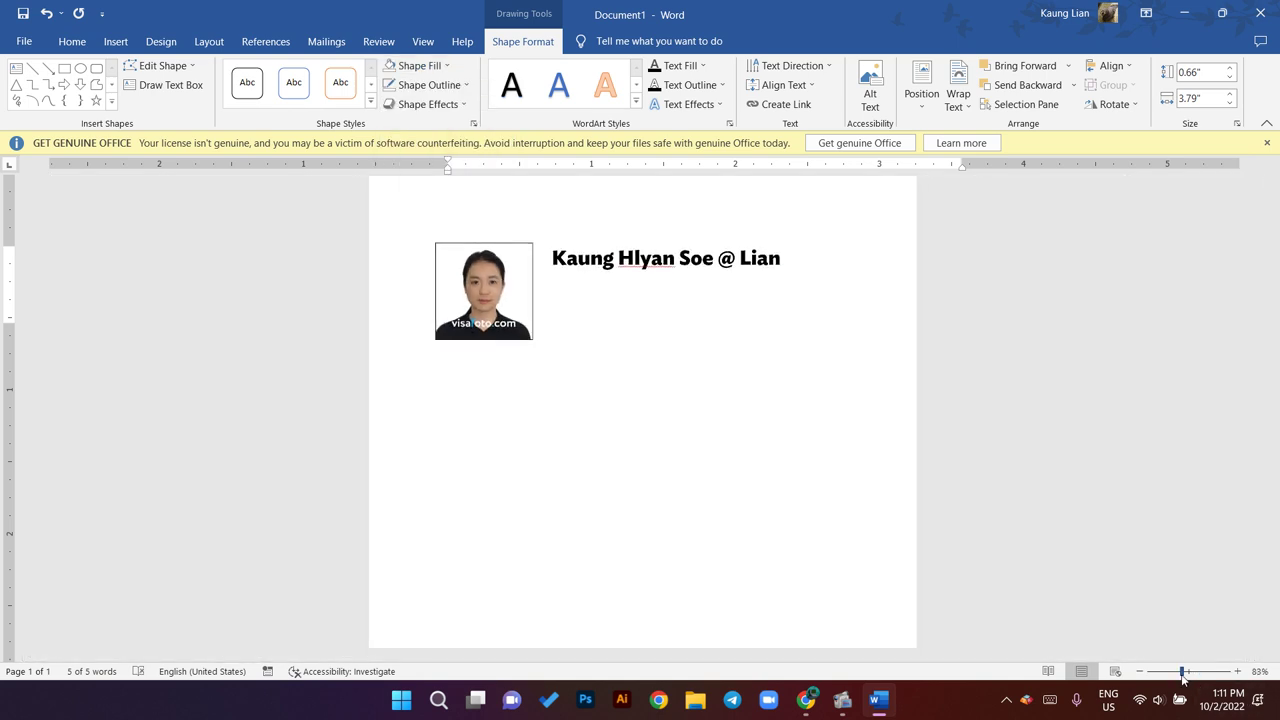
pyautogui.click(972, 381)
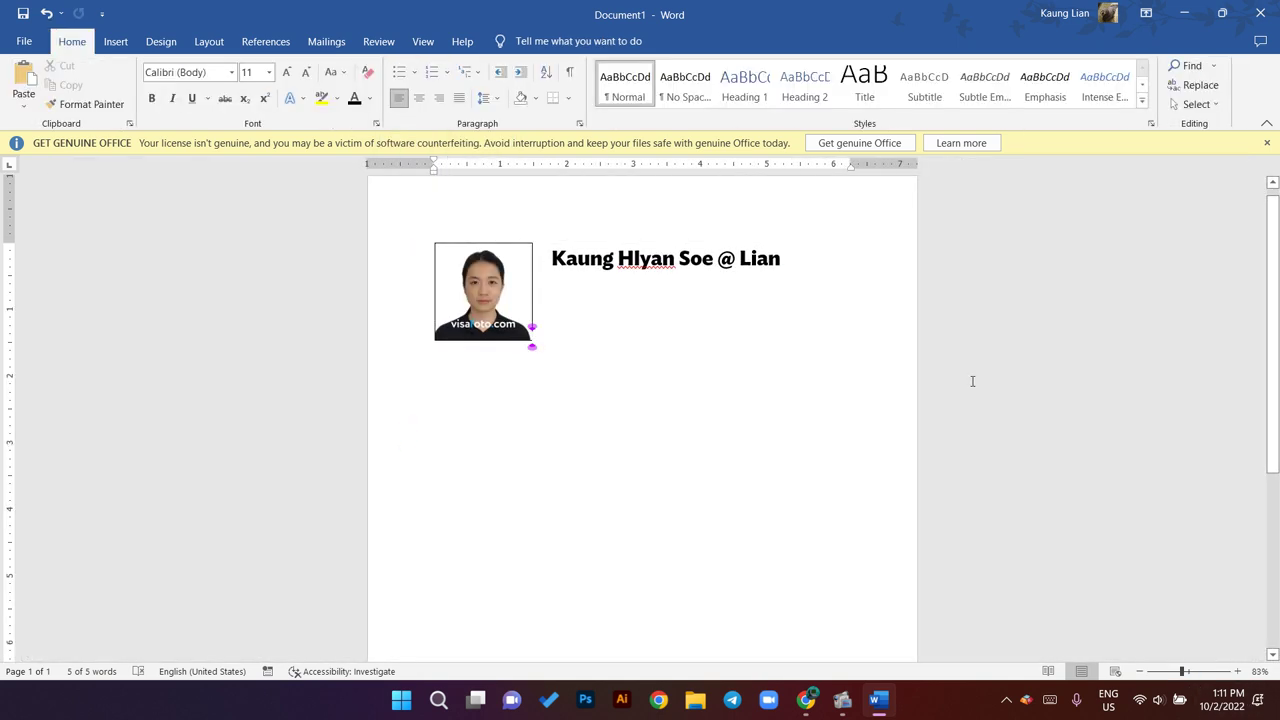
pyautogui.click(704, 276)
pyautogui.click(703, 288)
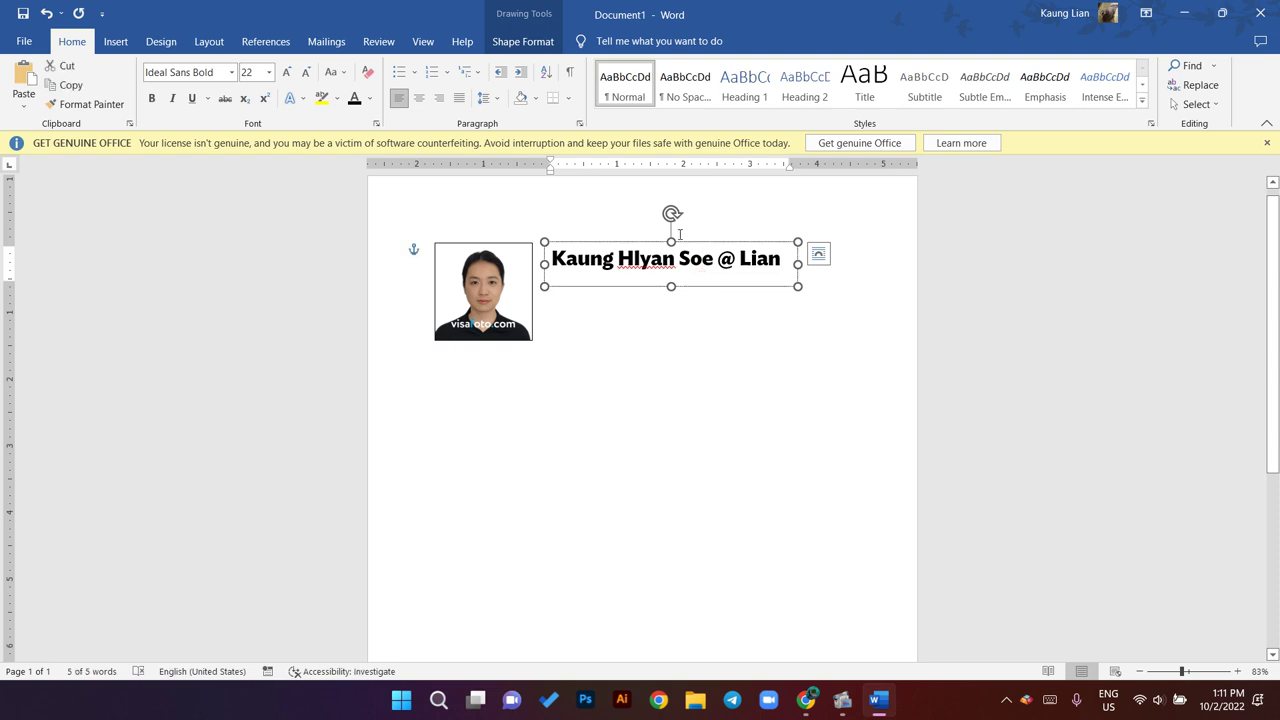
# Duplicate the name box just below and replace its text with 'Student'
pyautogui.click(687, 252)
pyautogui.click(681, 244)
pyautogui.keyDown('ctrl'); pyautogui.moveTo(702, 287); pyautogui.dragTo(724, 314); pyautogui.keyUp('ctrl')
pyautogui.tripleClick(709, 290)
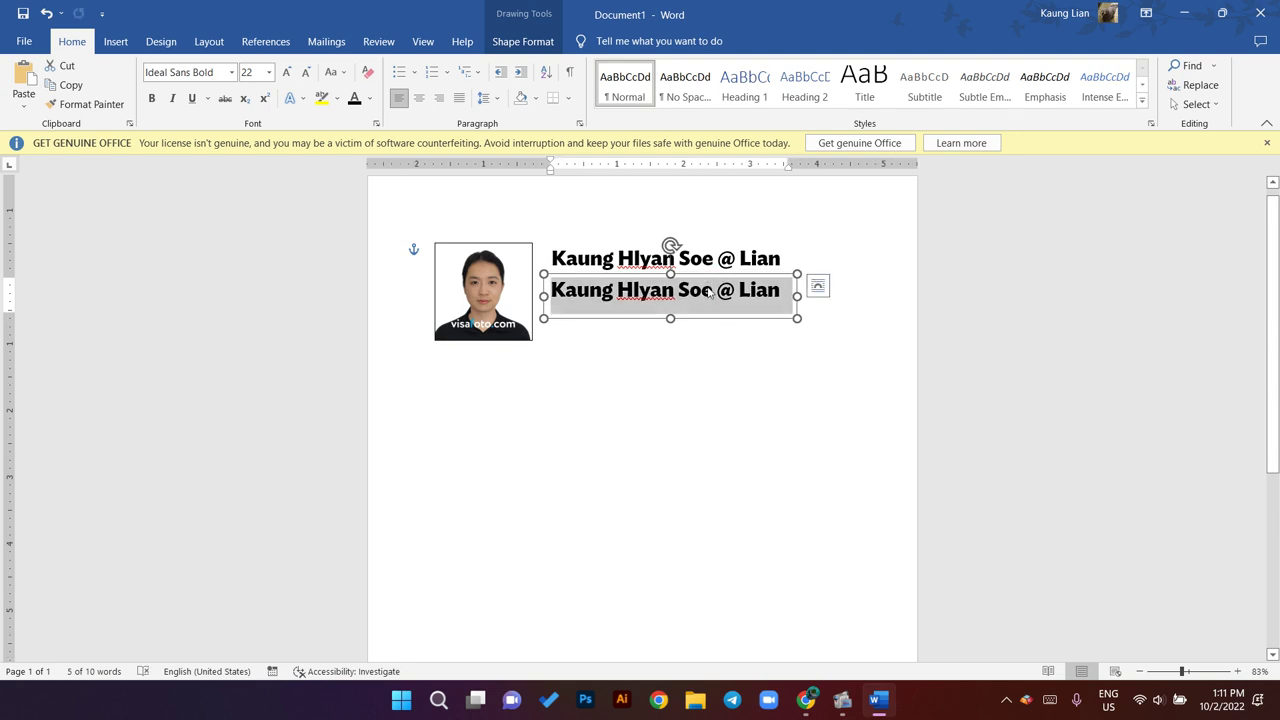
pyautogui.write('Studet')
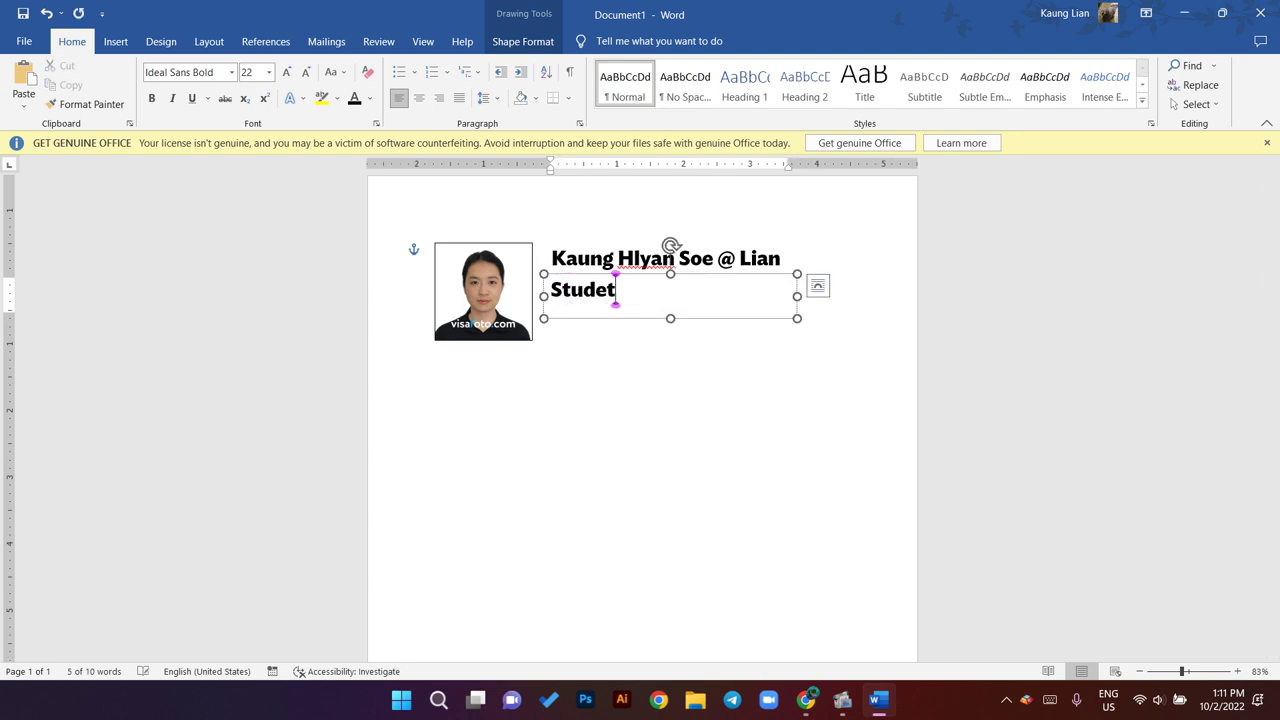
pyautogui.press('BackSpace')
pyautogui.write('nt')
pyautogui.click(1099, 490)
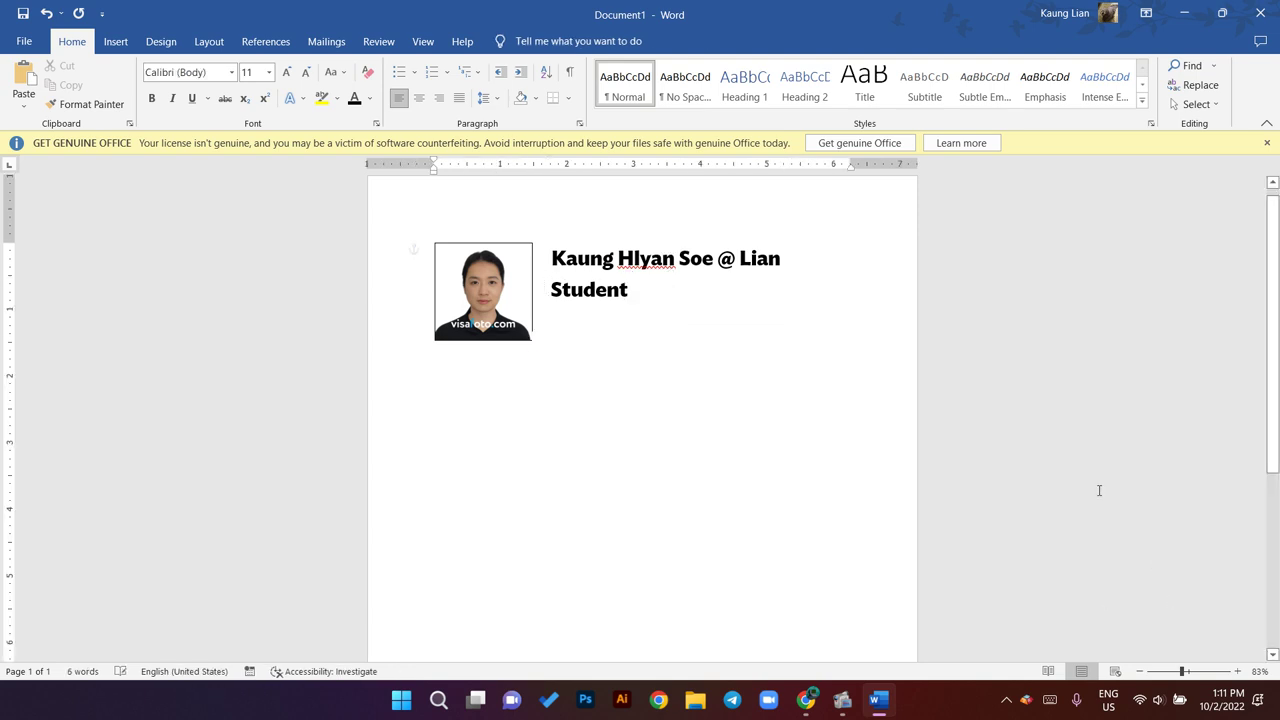
# Compare the Student line against the reference résumé in Chrome, then reselect its text
pyautogui.click(590, 297)
pyautogui.doubleClick(590, 297)
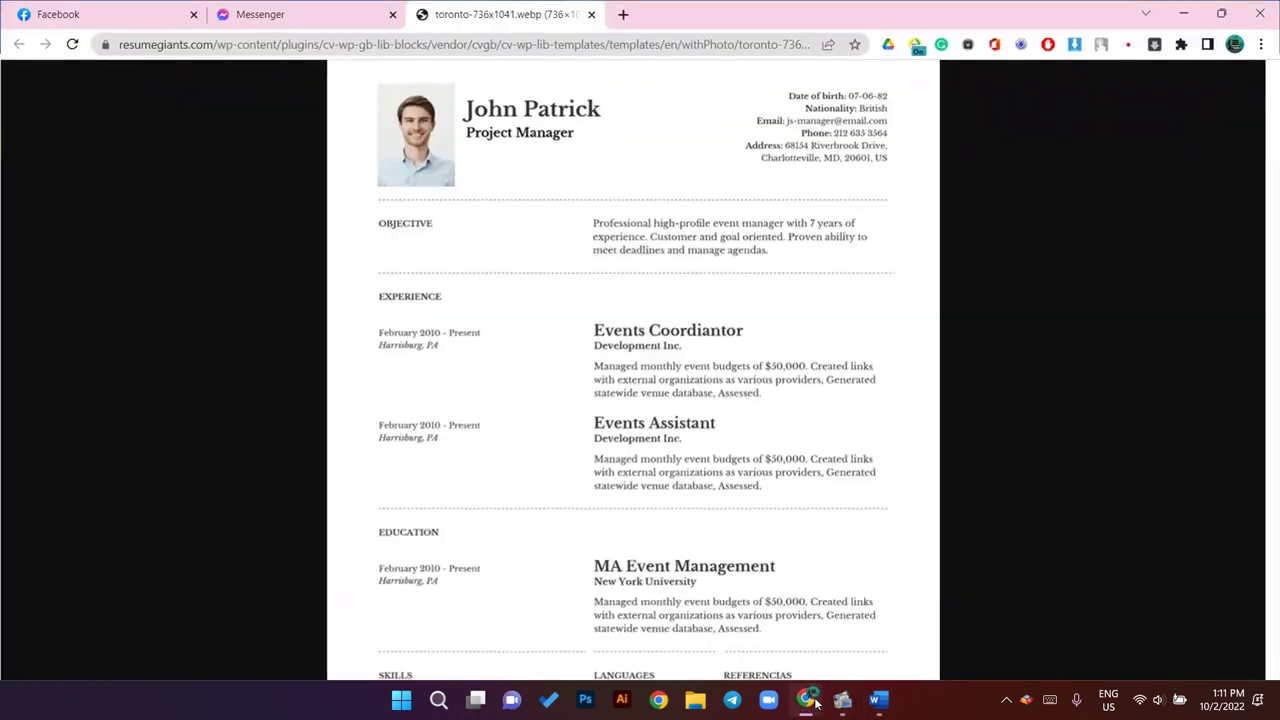
pyautogui.click(805, 700)
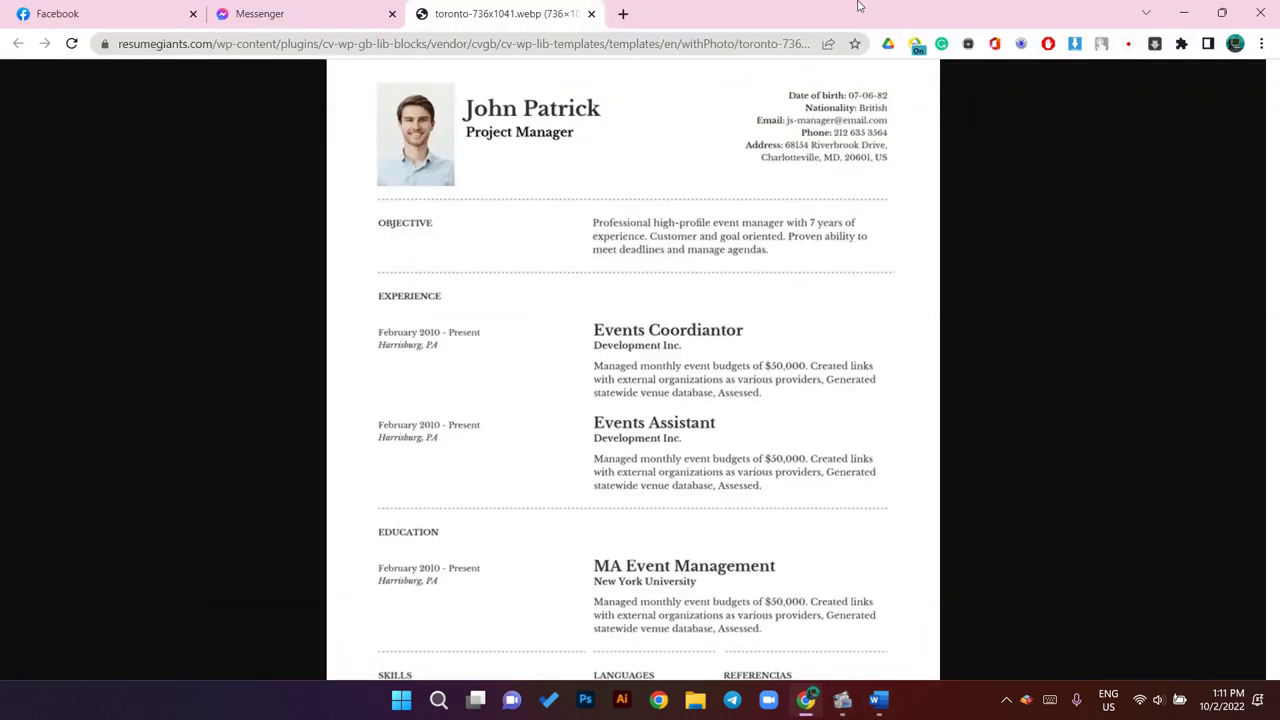
pyautogui.click(1203, 7)
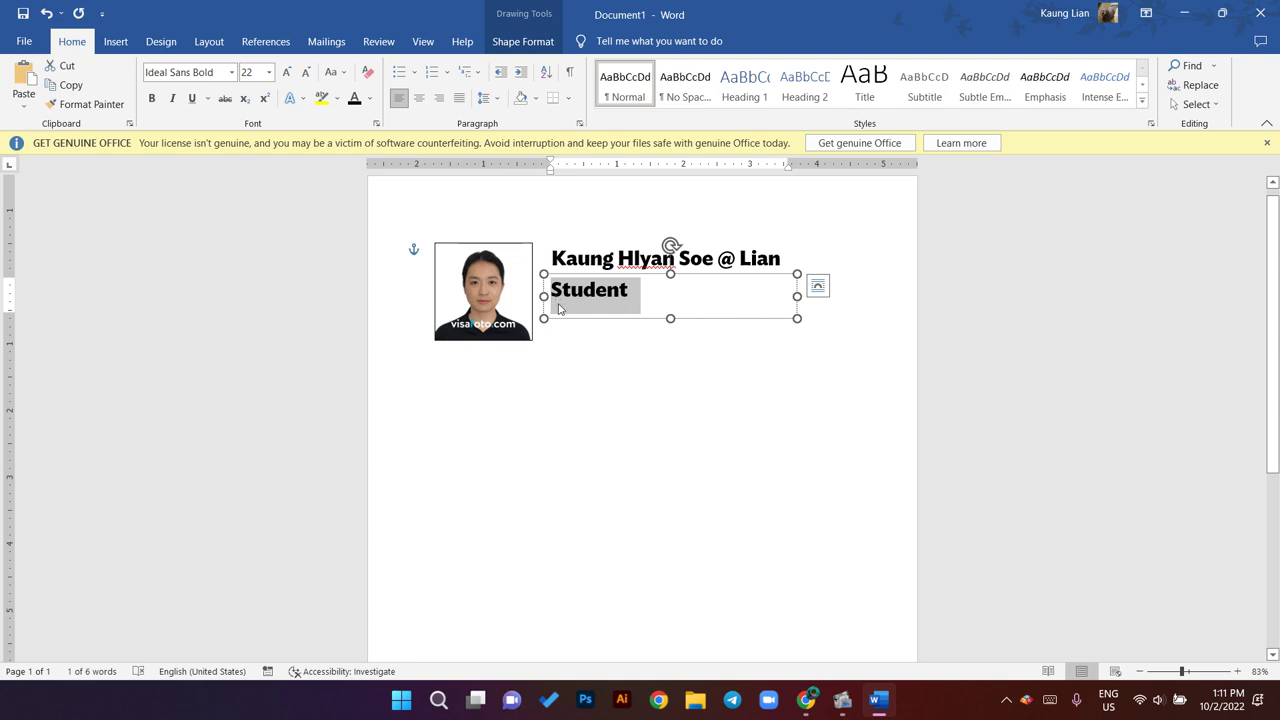
pyautogui.click(580, 321)
pyautogui.click(580, 290)
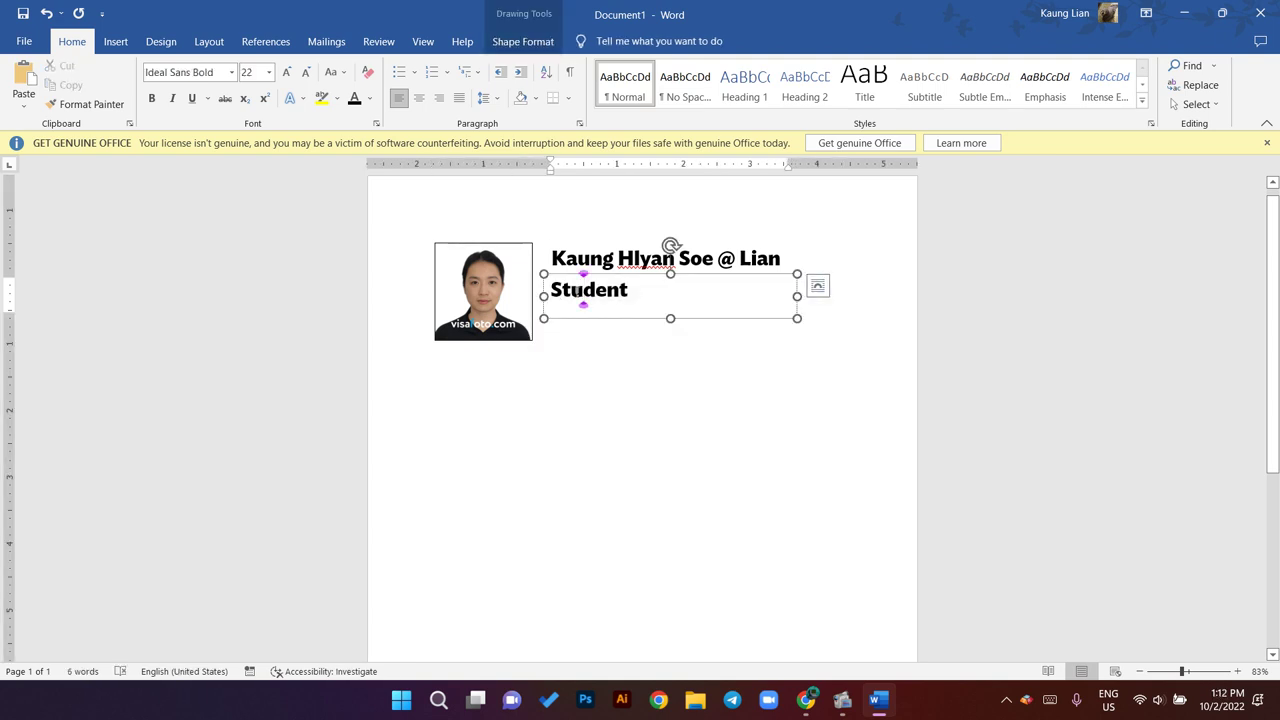
# Shrink 'Student' two sizes and move the Student line lower on the page
pyautogui.doubleClick(583, 290)
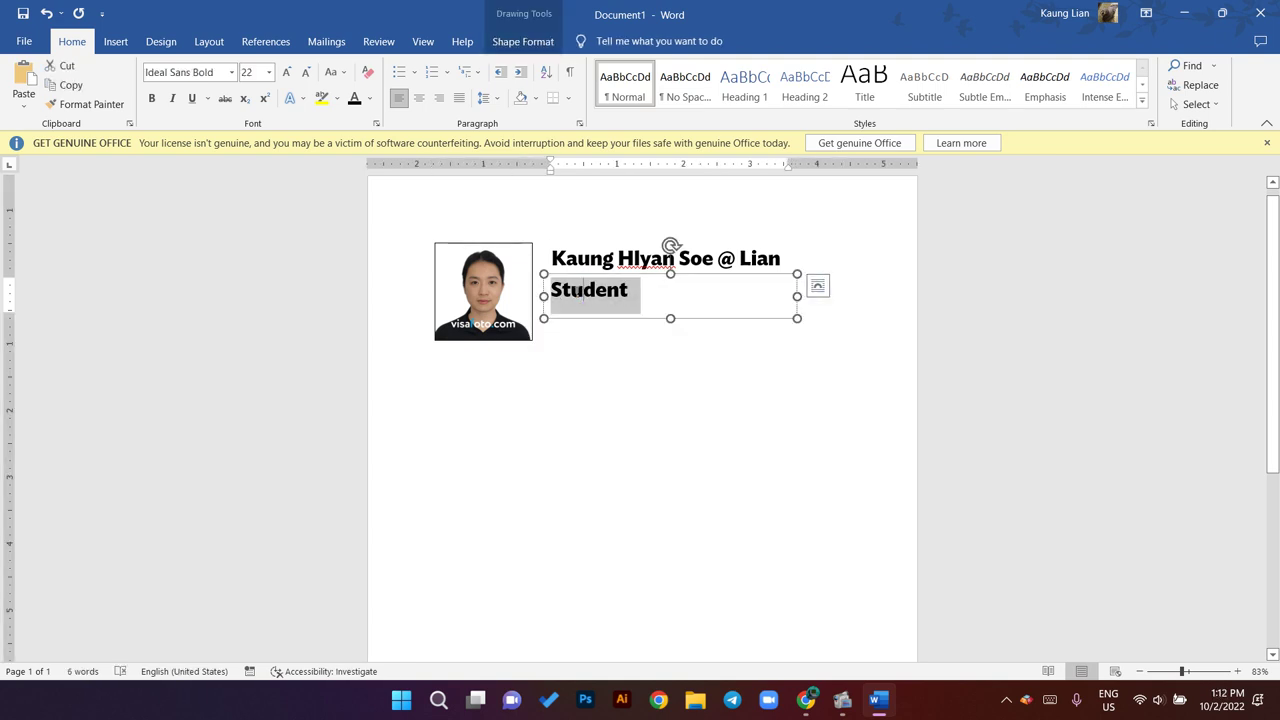
pyautogui.click(307, 72)
pyautogui.click(307, 72)
pyautogui.click(883, 425)
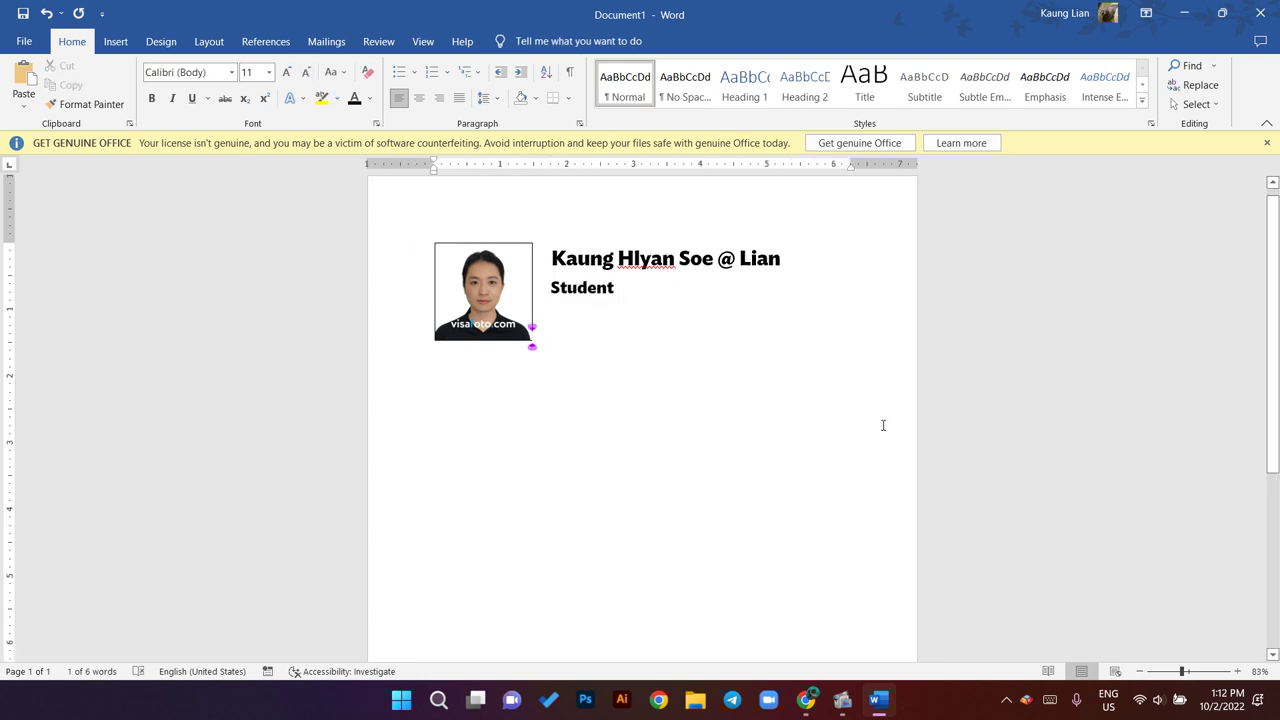
pyautogui.click(597, 287)
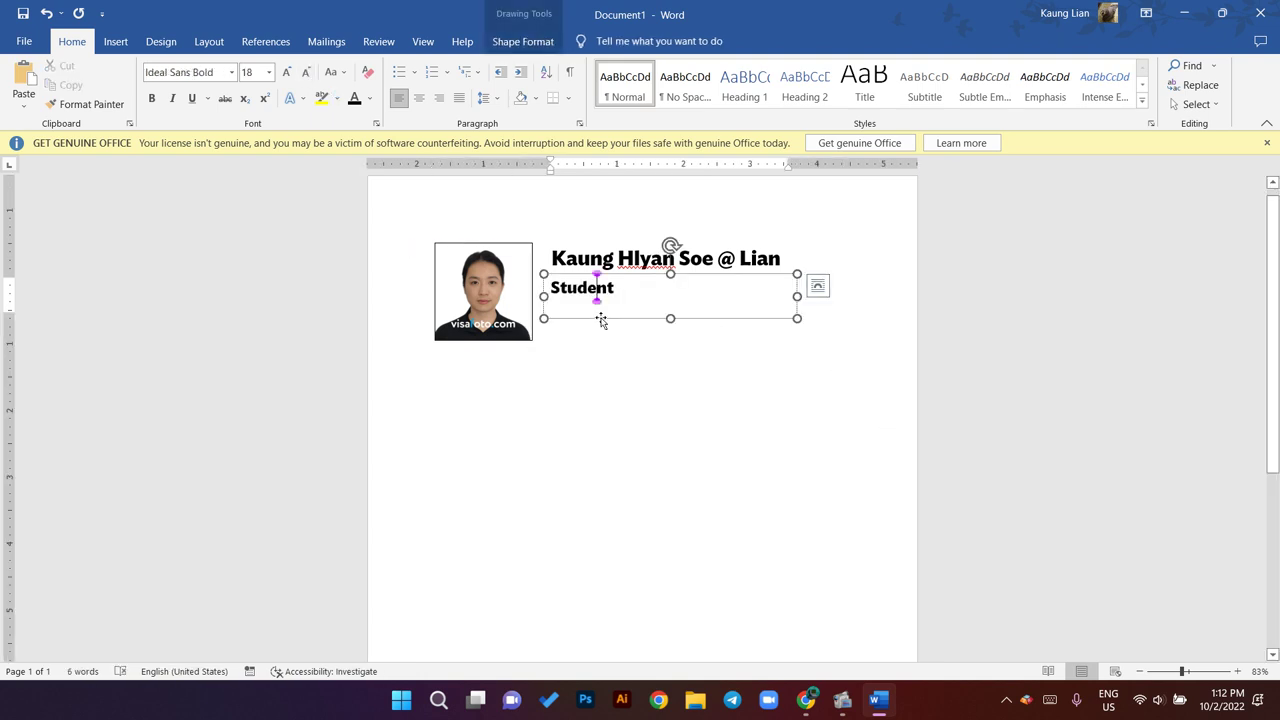
pyautogui.moveTo(600, 314); pyautogui.dragTo(602, 355)
# Move the name down closer to Student and compare with the reference résumé
pyautogui.click(597, 296)
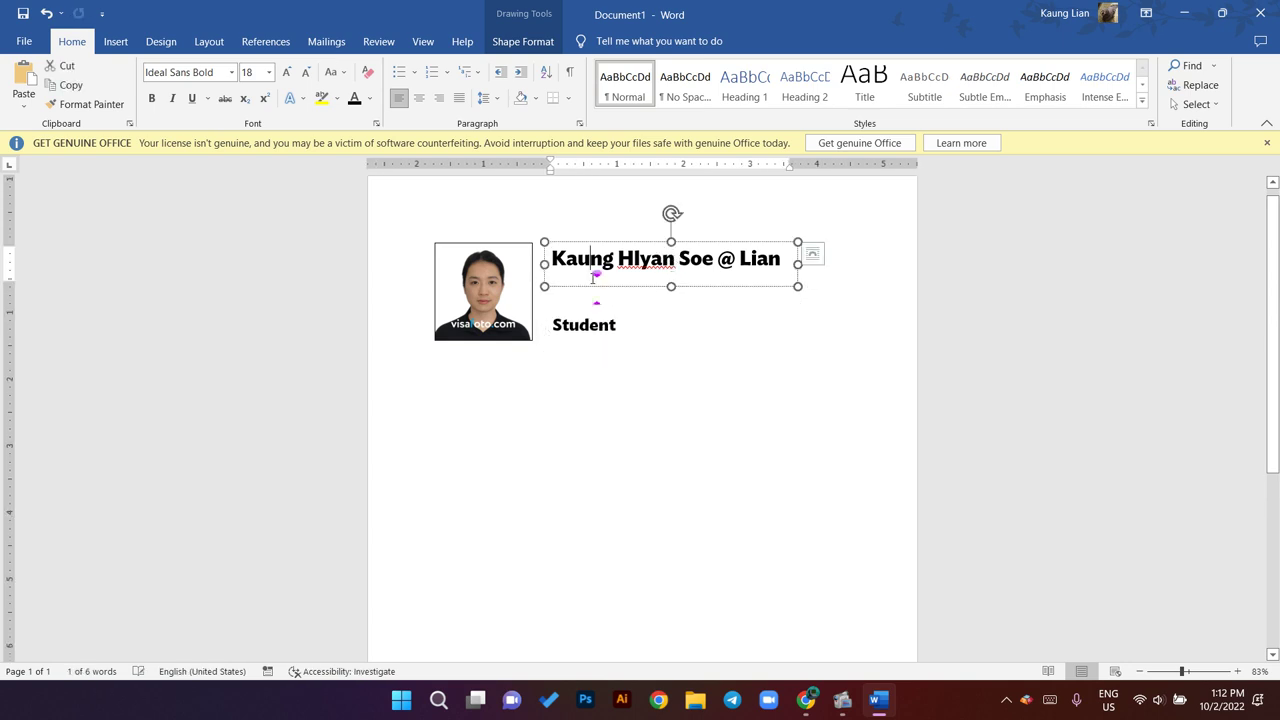
pyautogui.moveTo(600, 289); pyautogui.dragTo(600, 325)
pyautogui.click(880, 371)
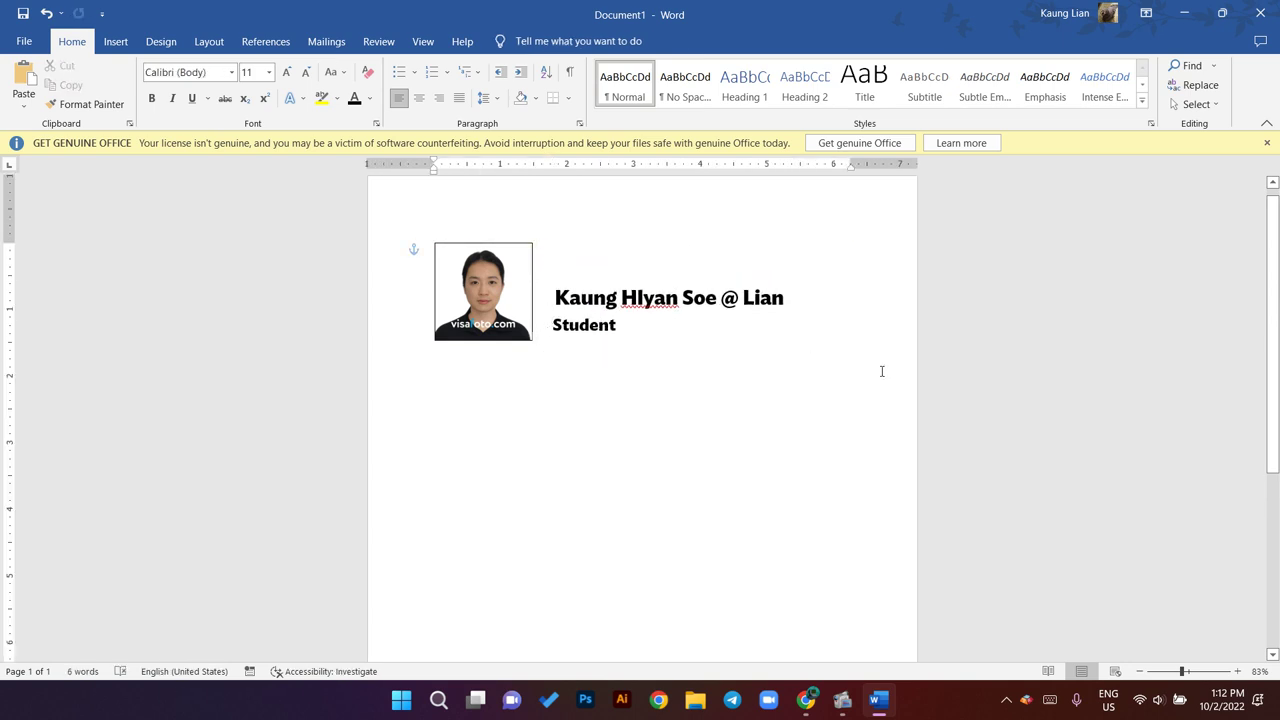
pyautogui.moveTo(1178, 673); pyautogui.dragTo(1171, 673)
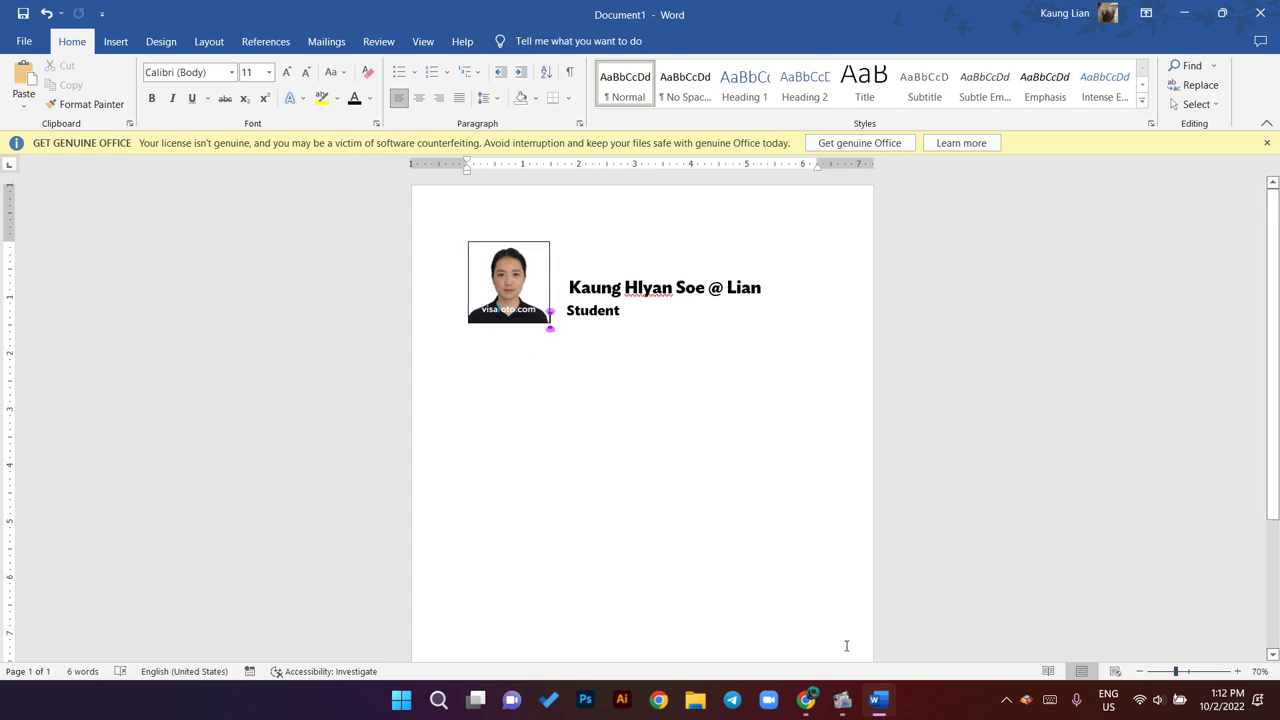
pyautogui.click(808, 701)
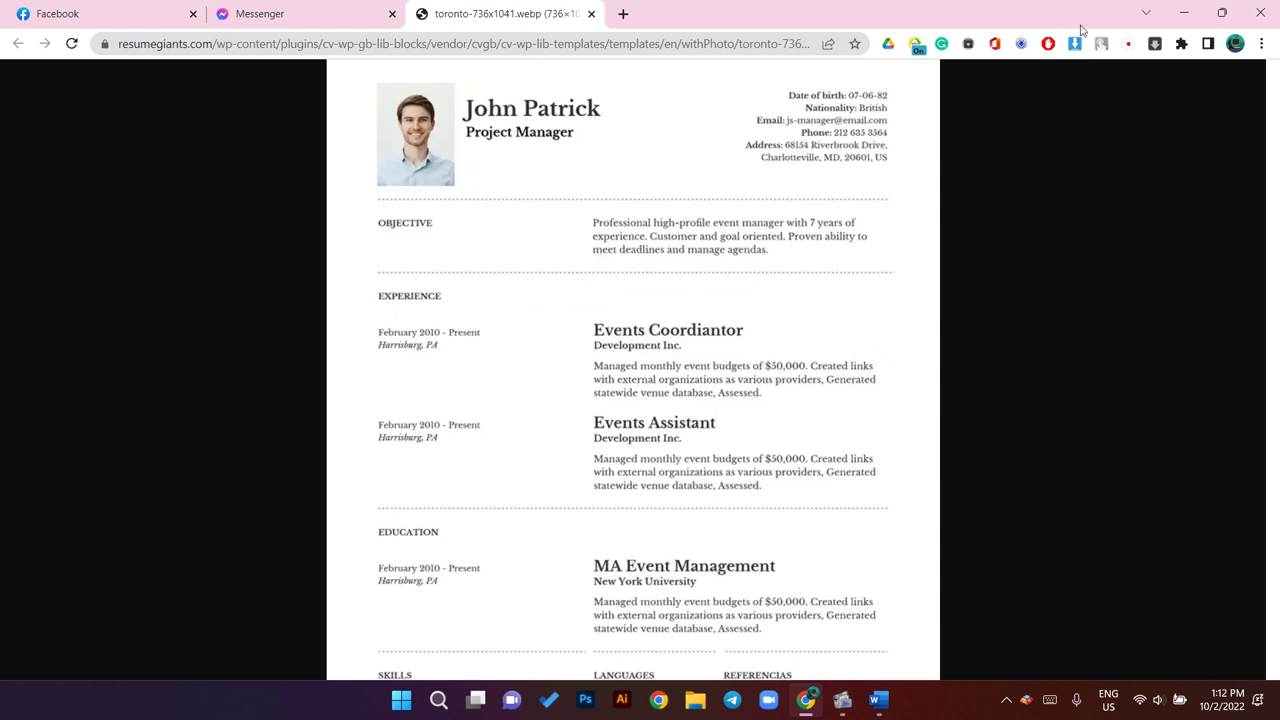
pyautogui.click(1184, 13)
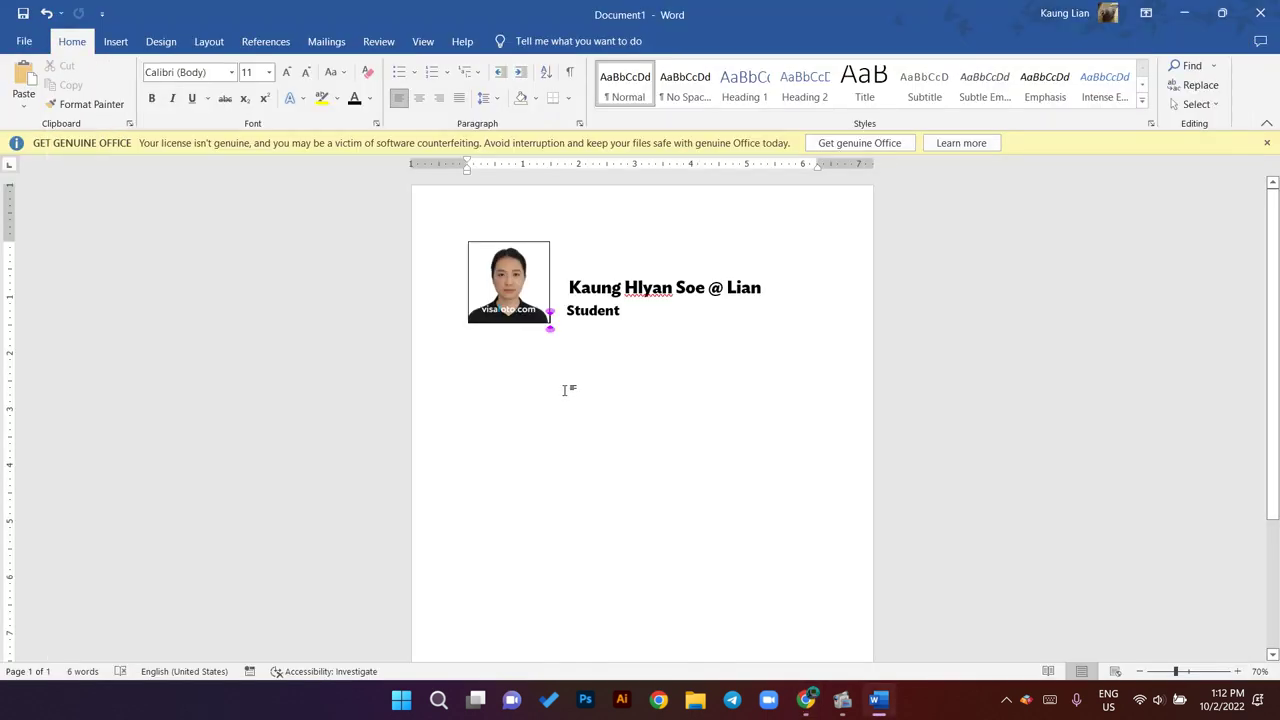
# Reduce the name to 18 pt and the word Student to about 14 pt
pyautogui.click(689, 289)
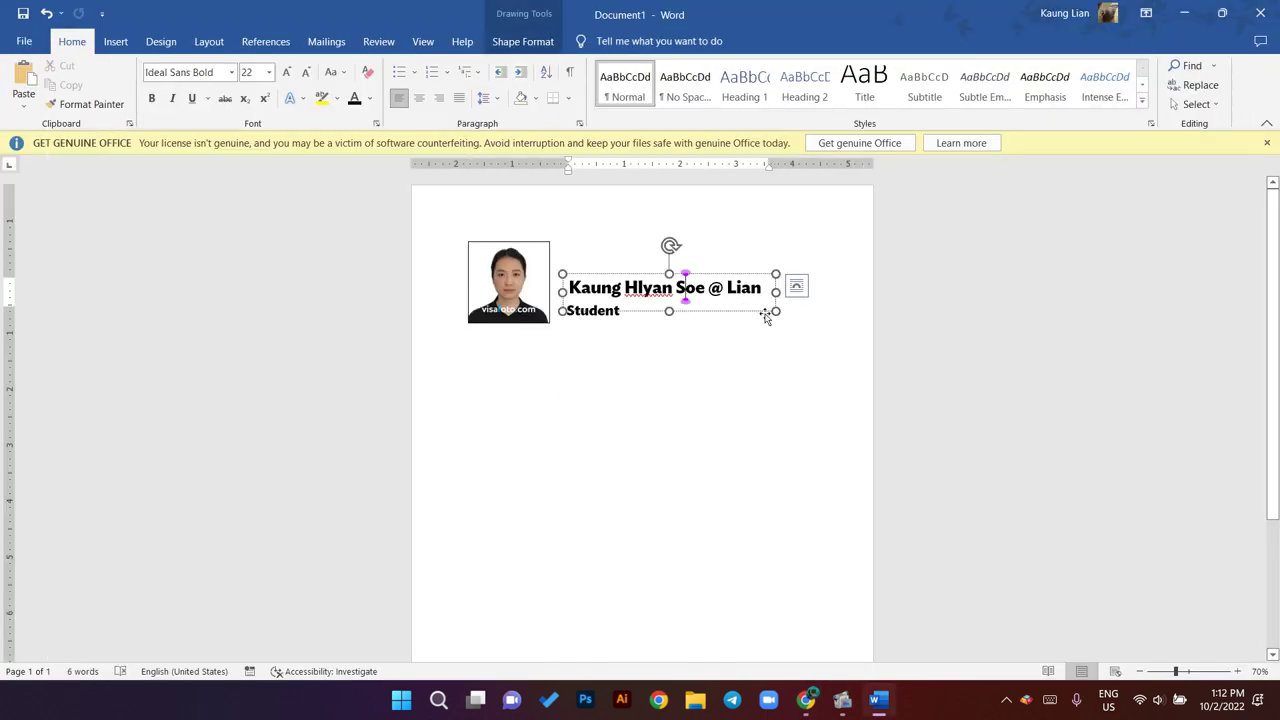
pyautogui.click(766, 314)
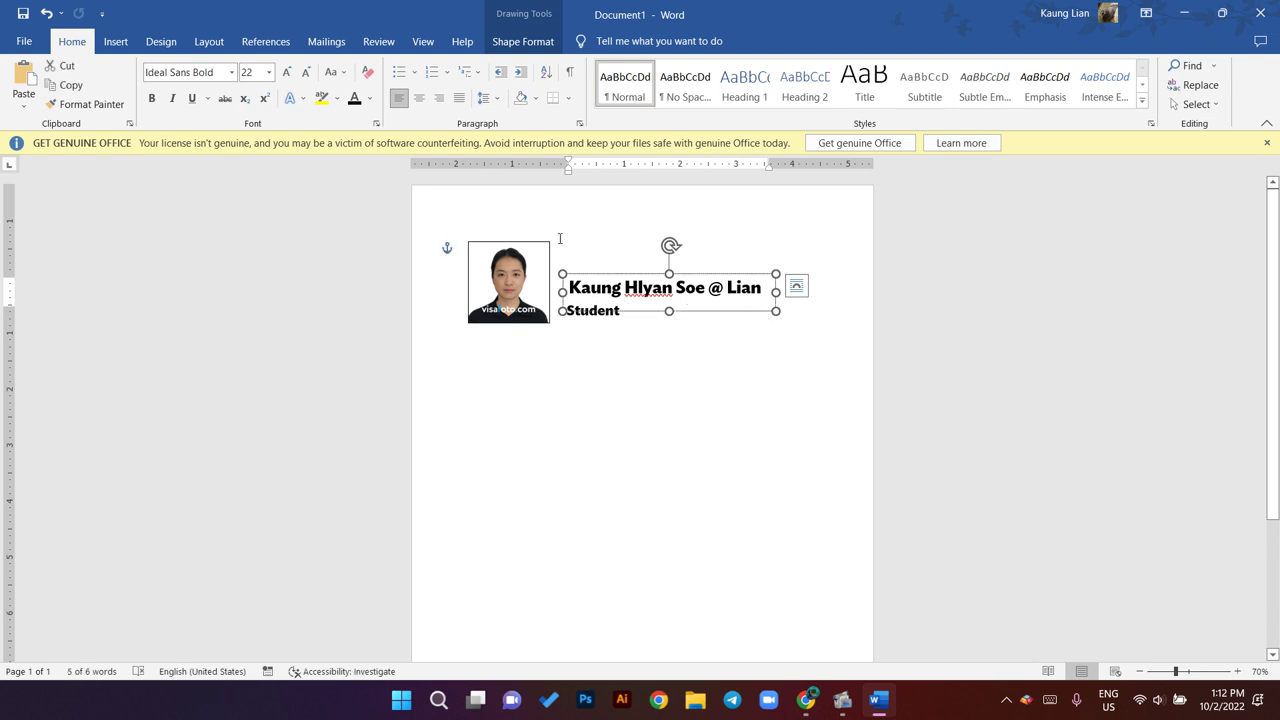
pyautogui.click(306, 72)
pyautogui.click(306, 72)
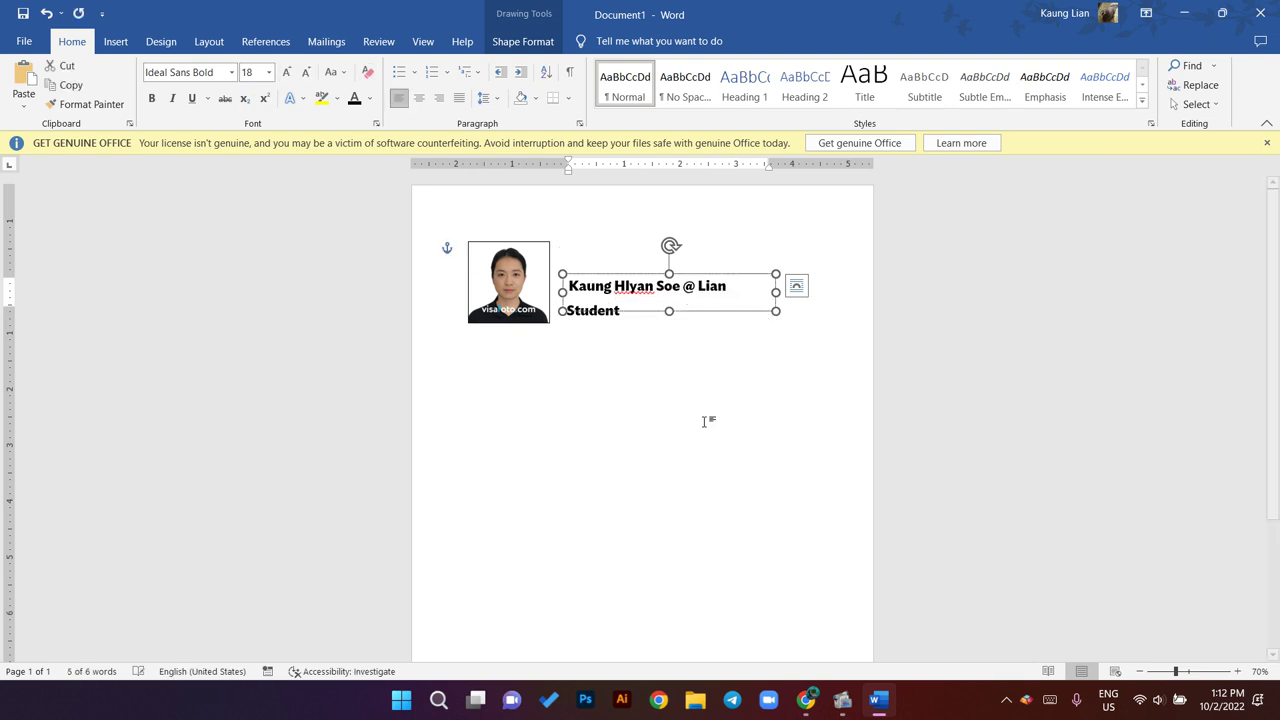
pyautogui.click(580, 310)
pyautogui.hotkey('ctrl', 'a')
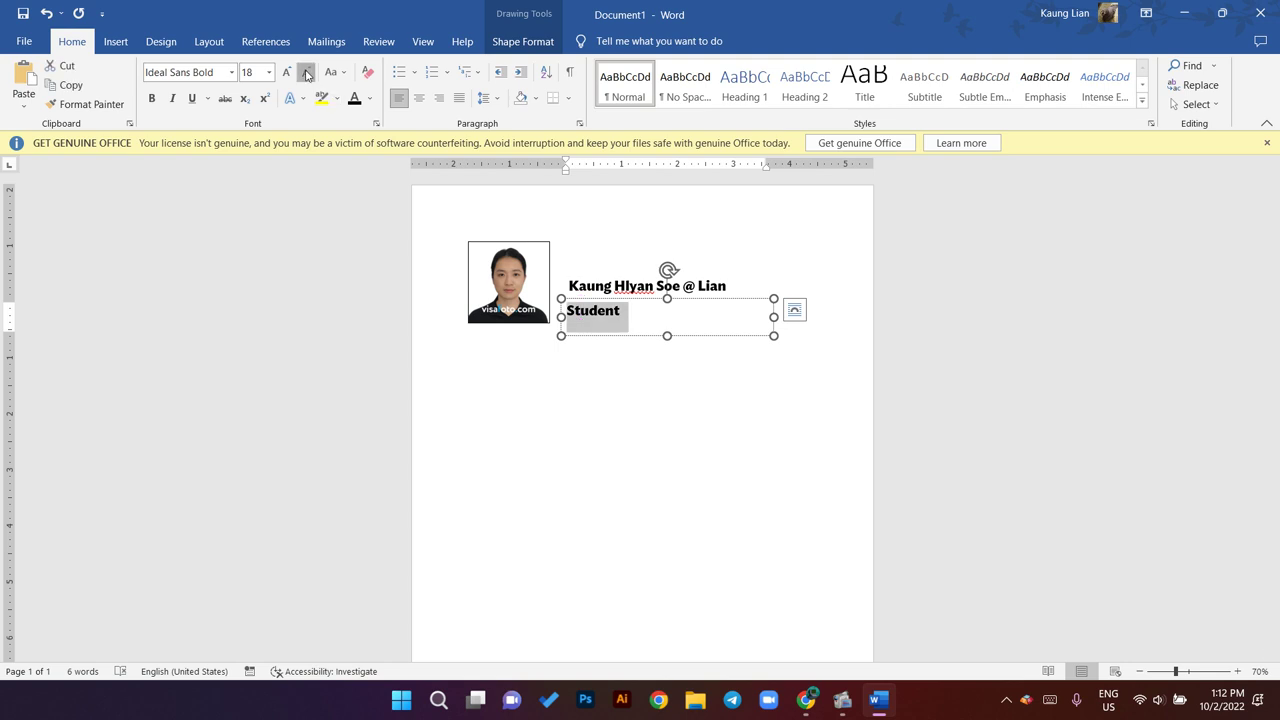
pyautogui.click(305, 72)
pyautogui.click(305, 72)
pyautogui.click(644, 365)
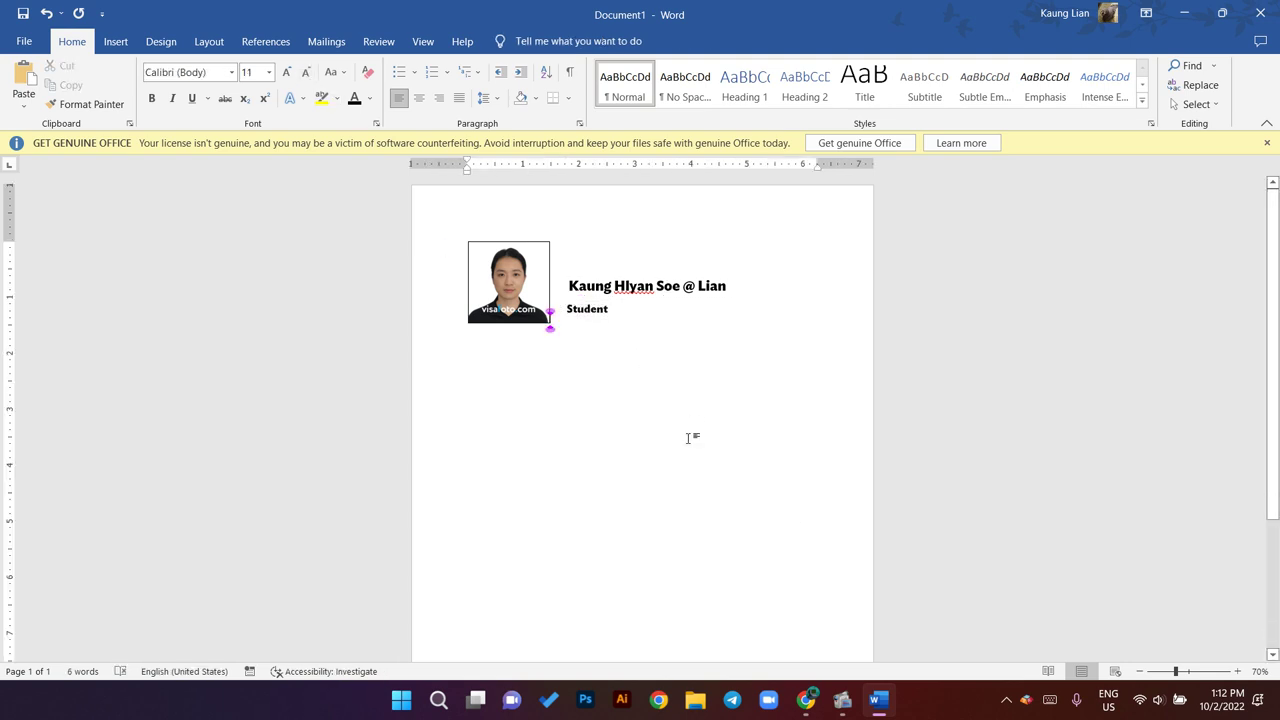
# Move the name text box down and left against the photo
pyautogui.click(666, 273)
pyautogui.moveTo(586, 276); pyautogui.dragTo(596, 320)
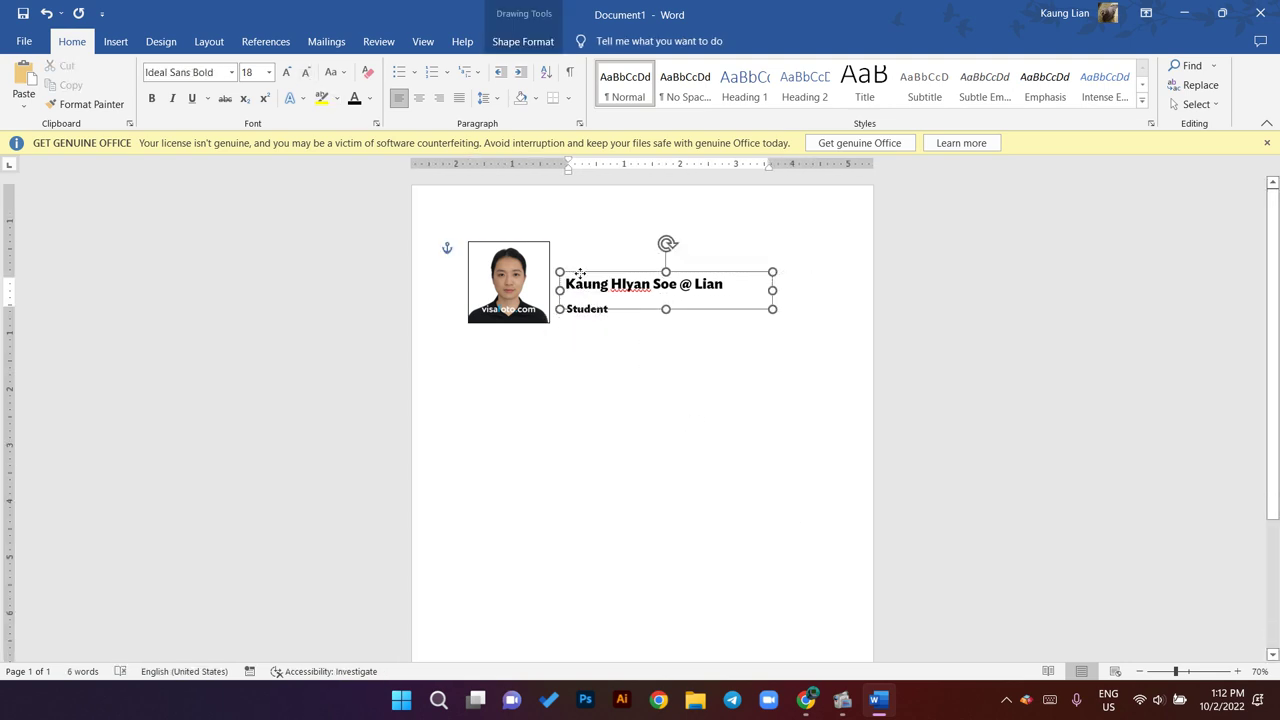
pyautogui.click(596, 320)
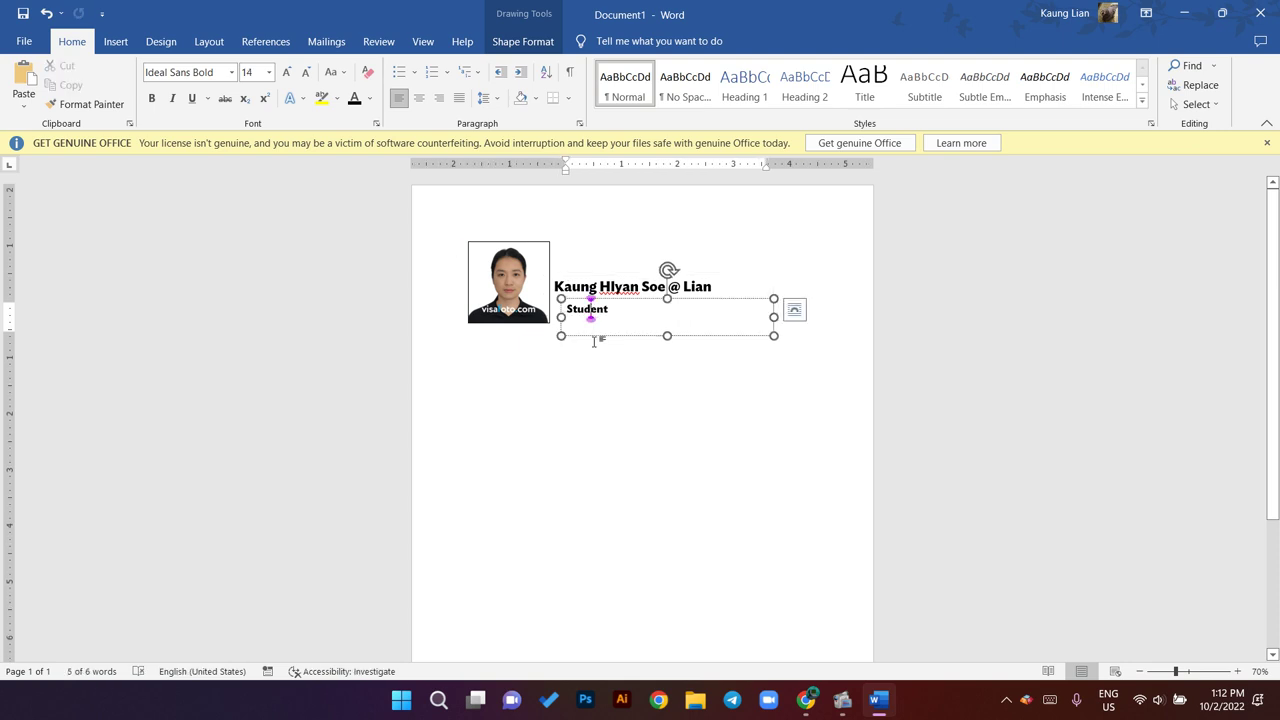
pyautogui.moveTo(589, 340); pyautogui.dragTo(576, 340)
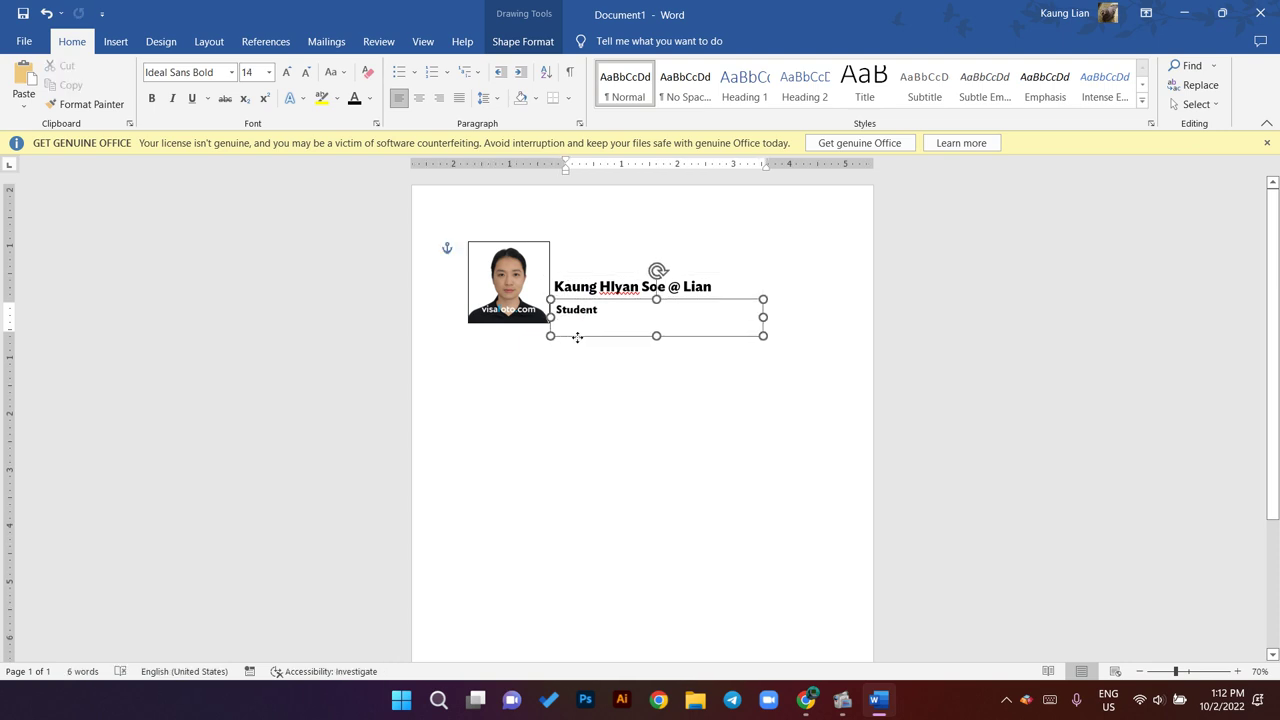
pyautogui.click(608, 427)
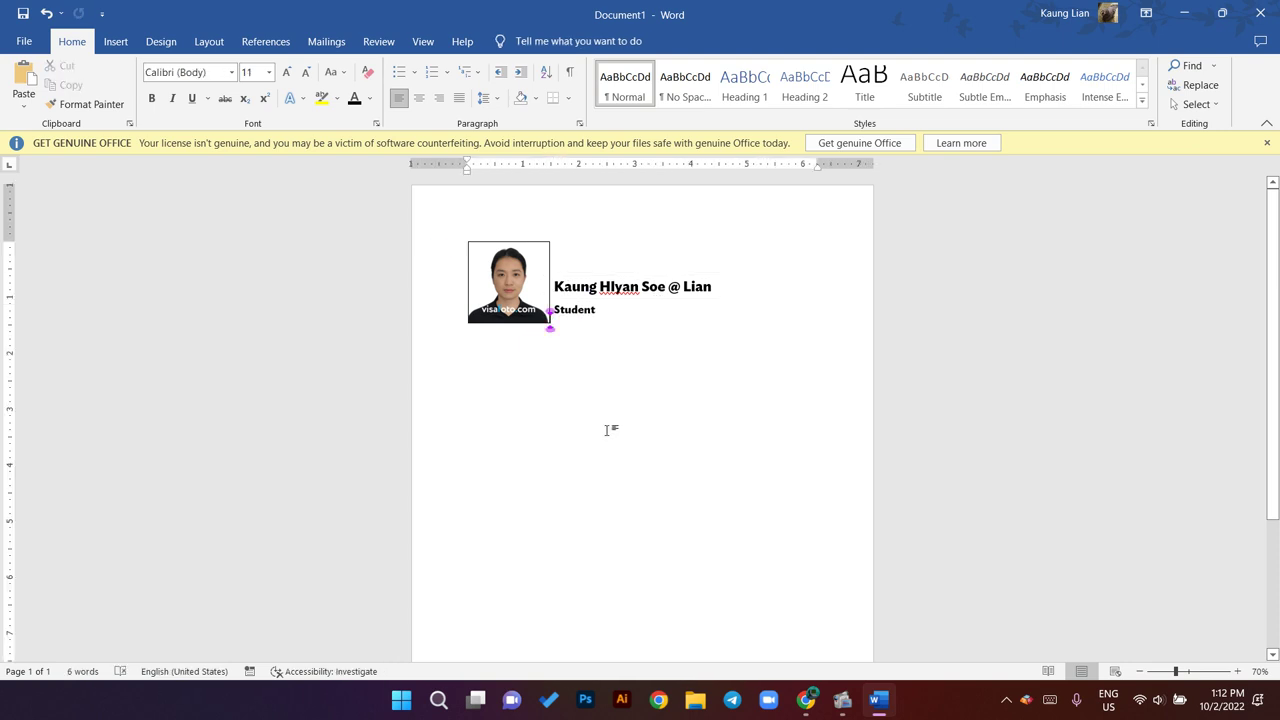
# Draw a new text box at the top right, beside the name
pyautogui.click(116, 44)
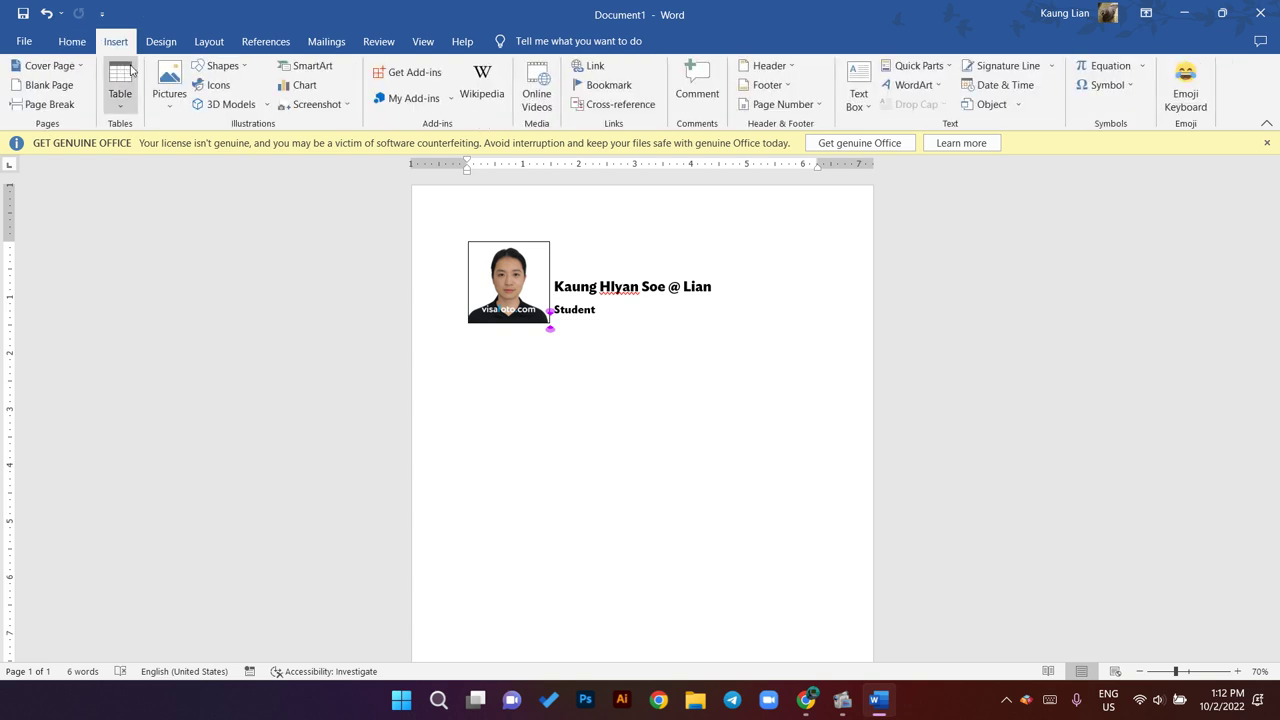
pyautogui.click(213, 67)
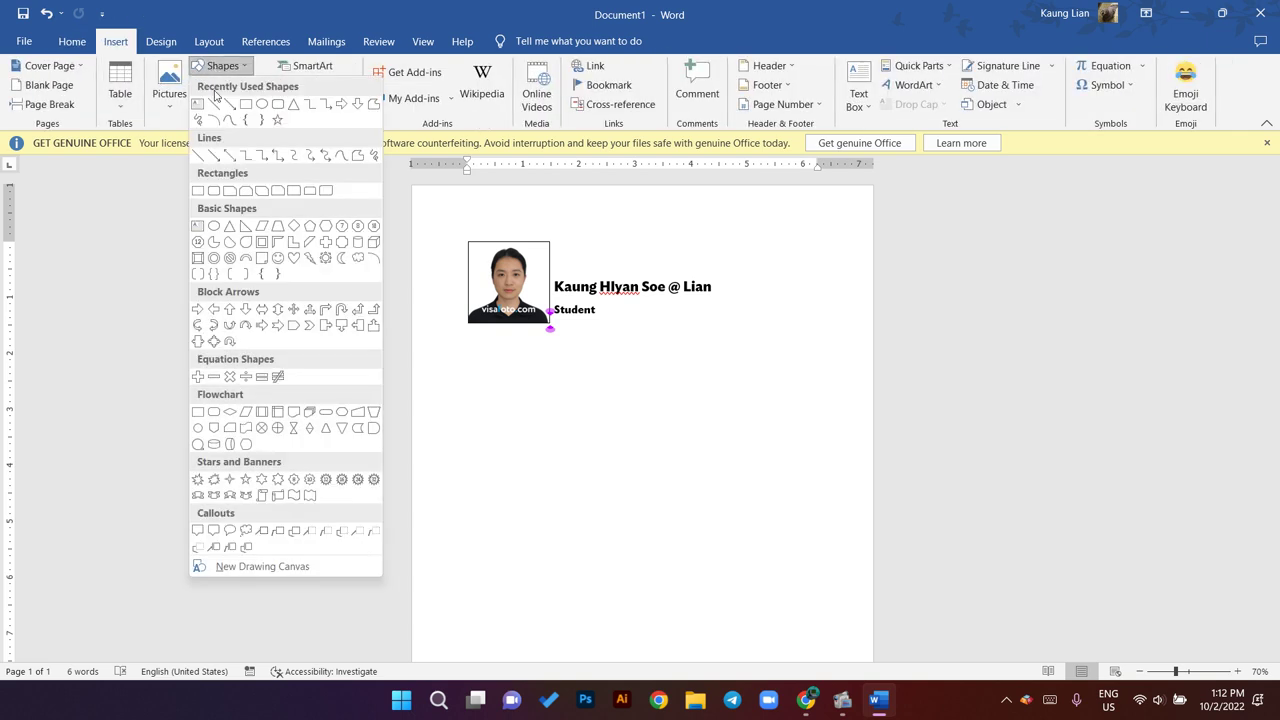
pyautogui.click(197, 106)
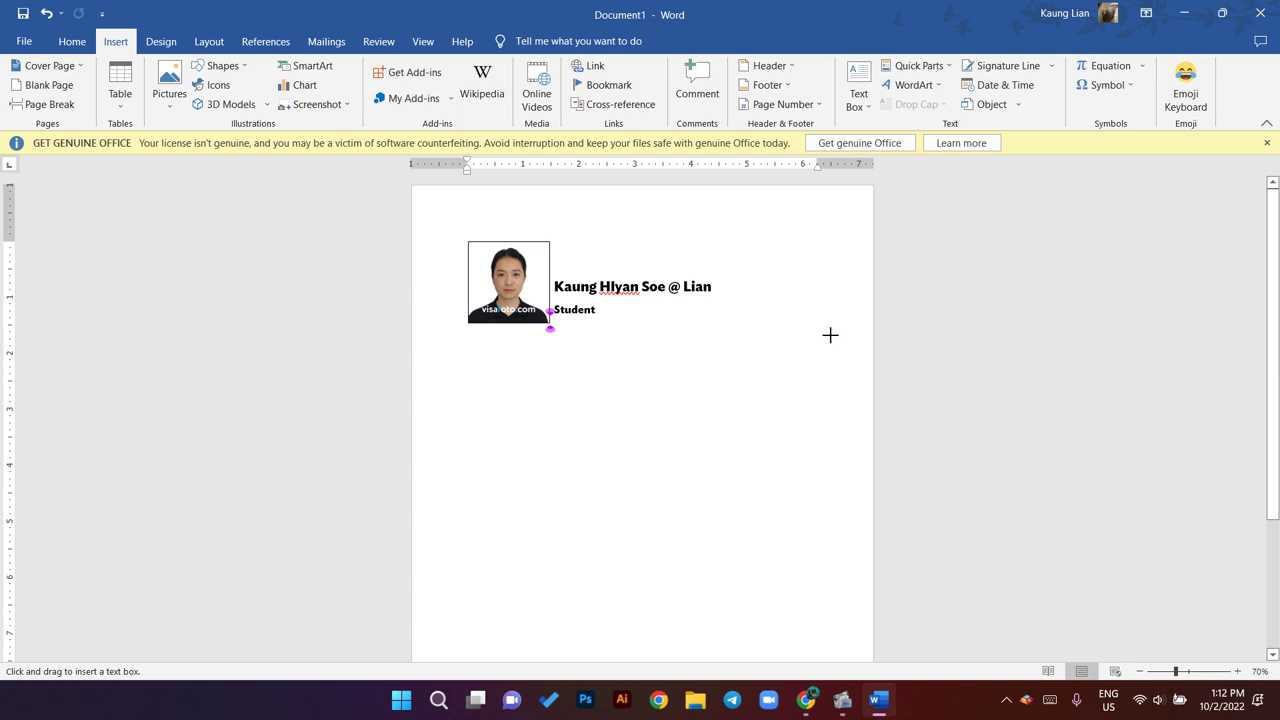
pyautogui.moveTo(833, 335); pyautogui.dragTo(715, 224)
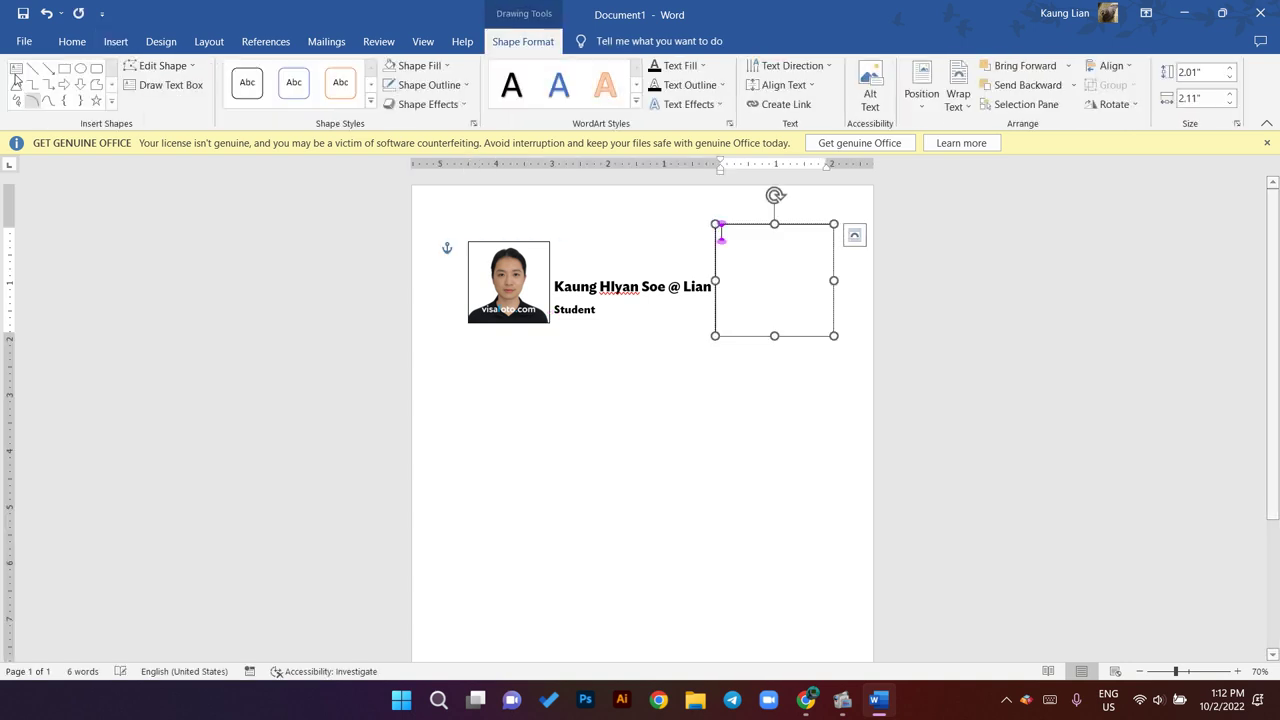
pyautogui.click(104, 47)
# Type 'Date of birth : dd/mm/yyyy' in the new box and zoom to 99%
pyautogui.click(72, 42)
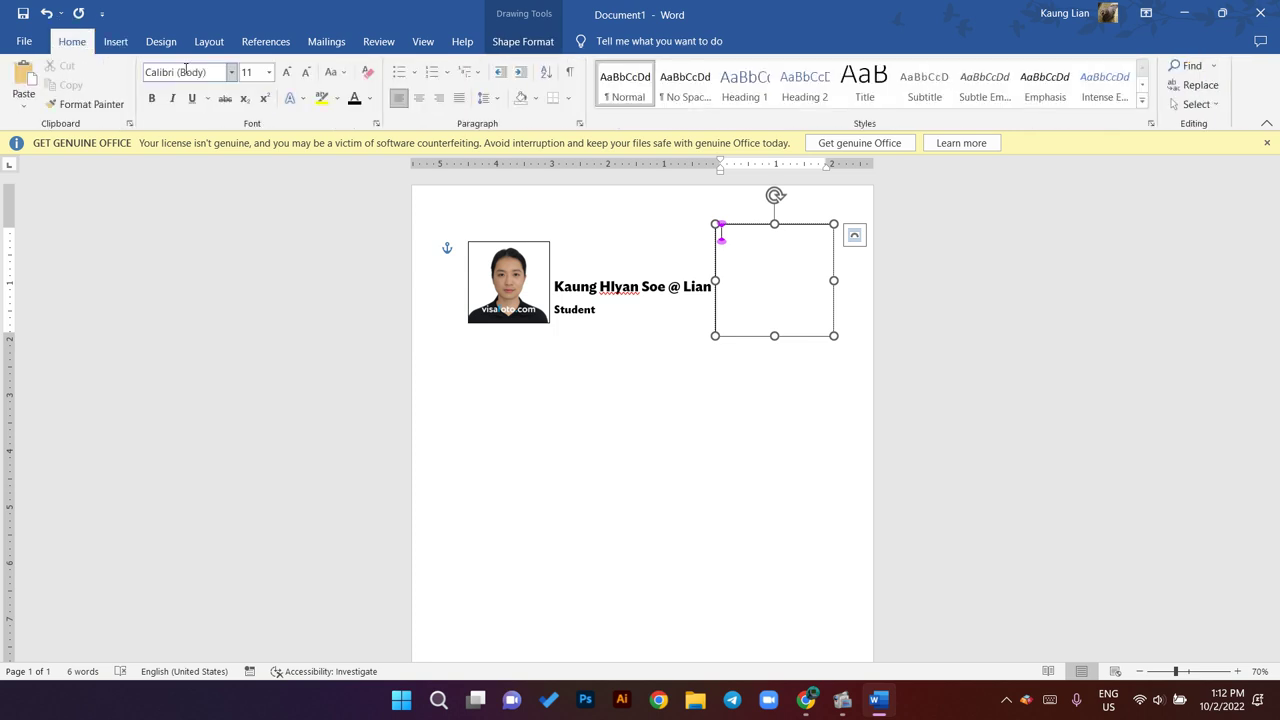
pyautogui.write('Date of')
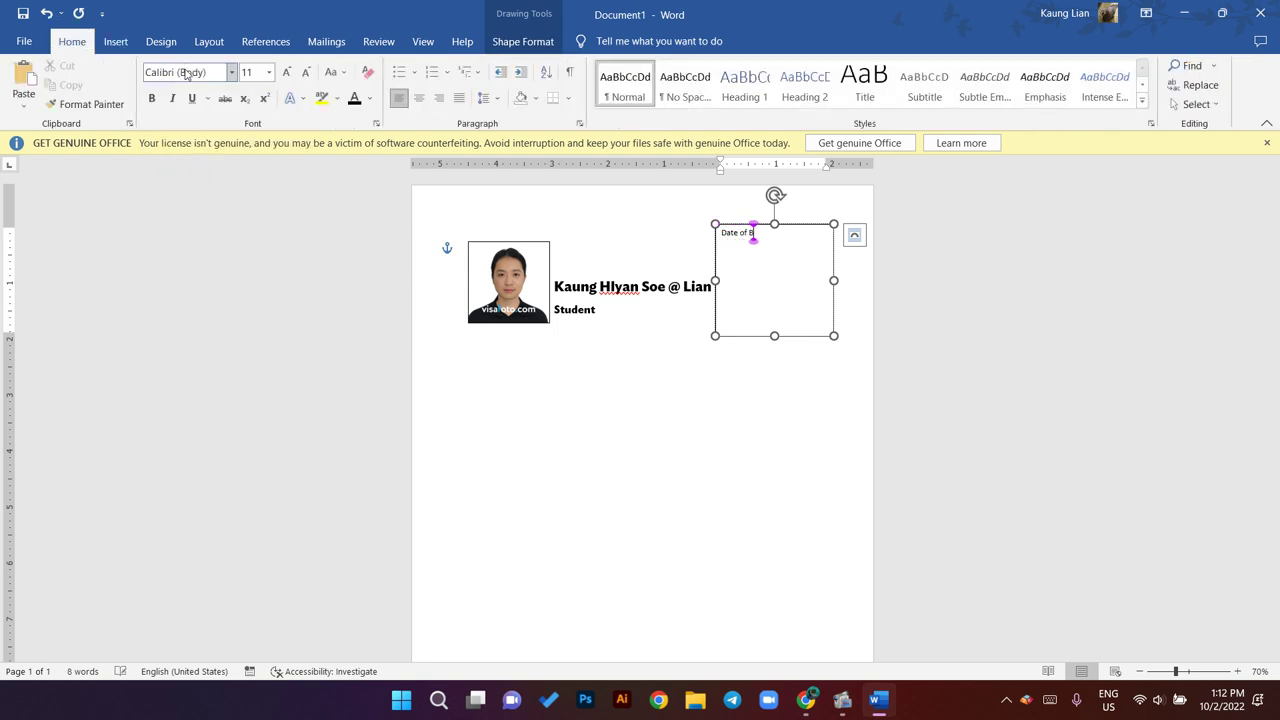
pyautogui.write(' birt')
pyautogui.write('h :')
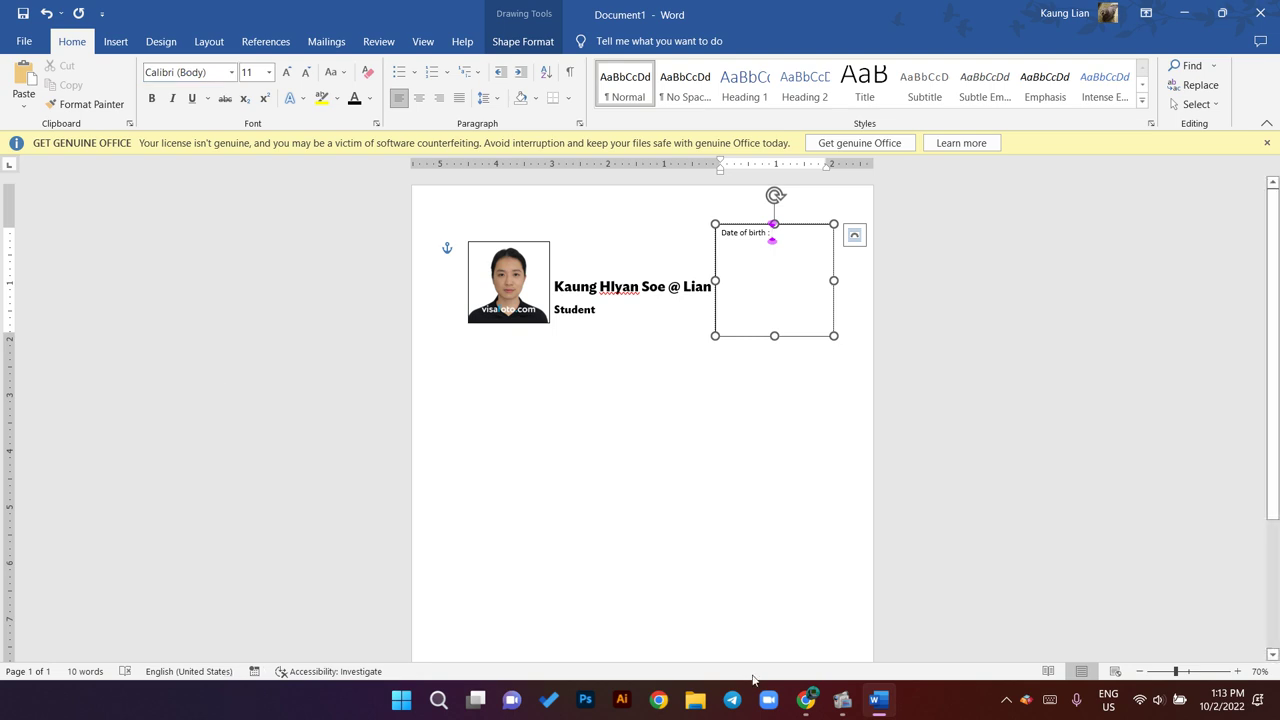
pyautogui.click(805, 700)
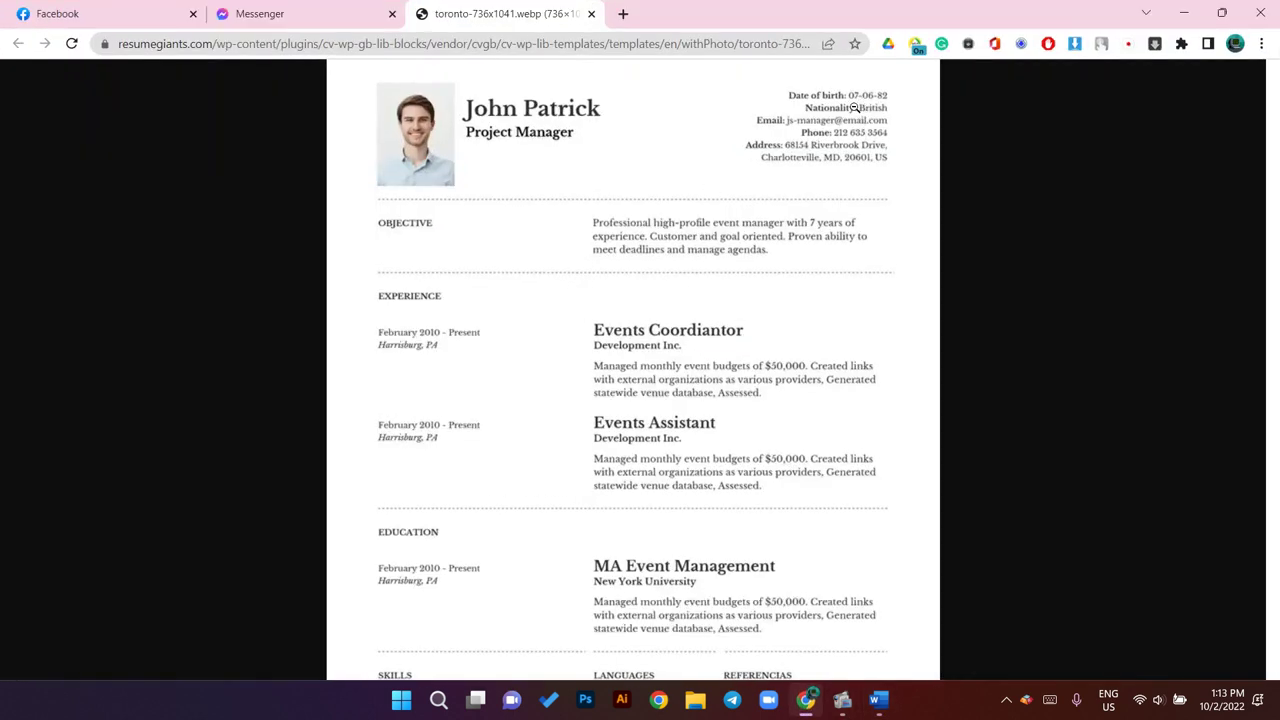
pyautogui.click(1186, 7)
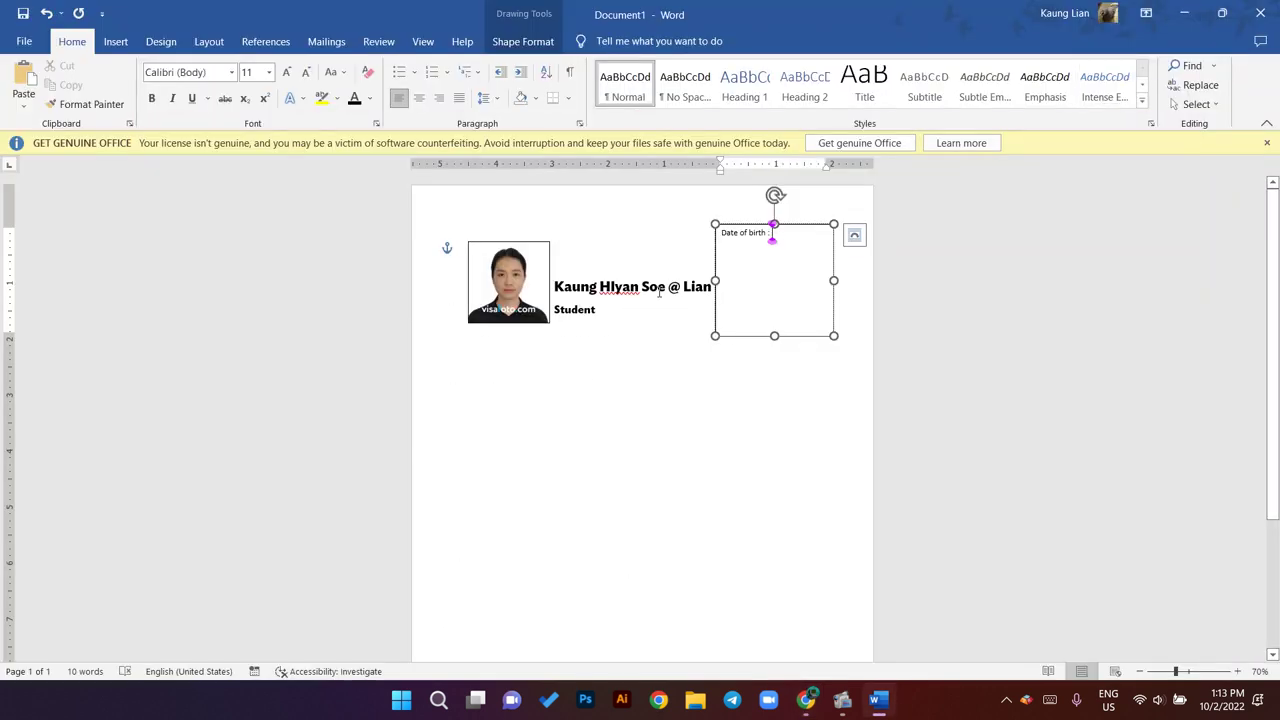
pyautogui.write('dd/mm')
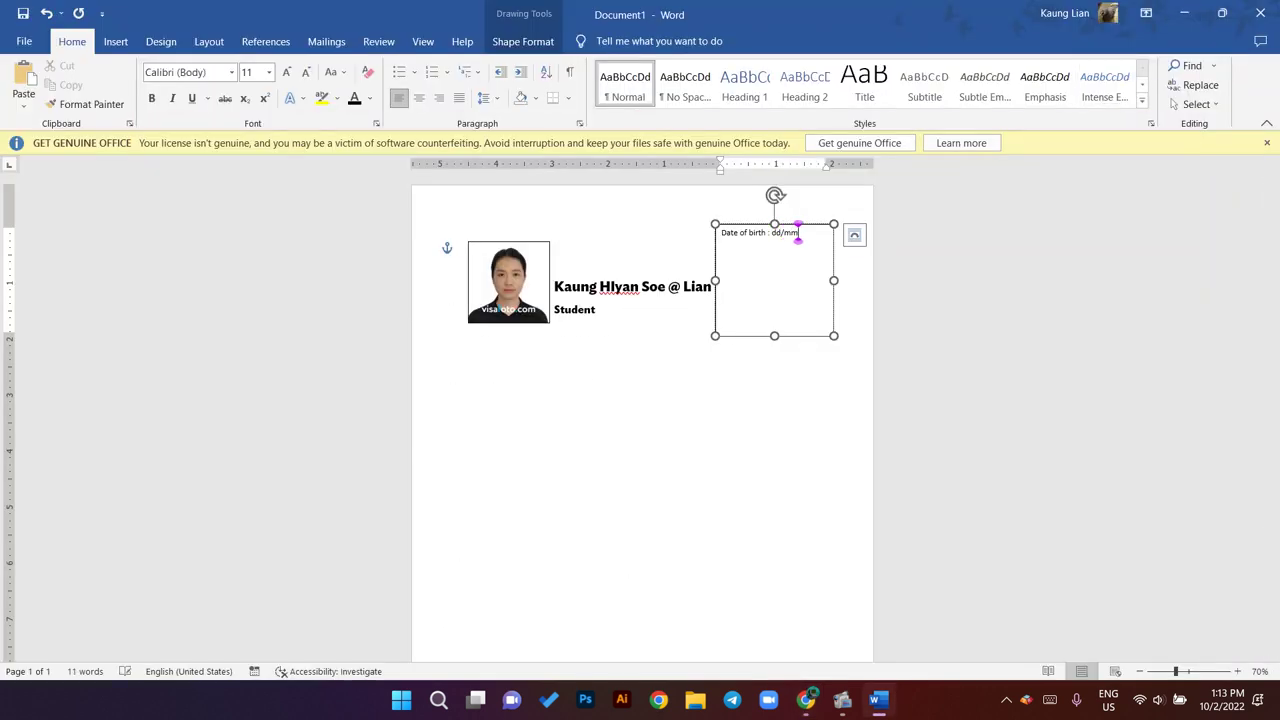
pyautogui.write('/')
pyautogui.write('yyyy')
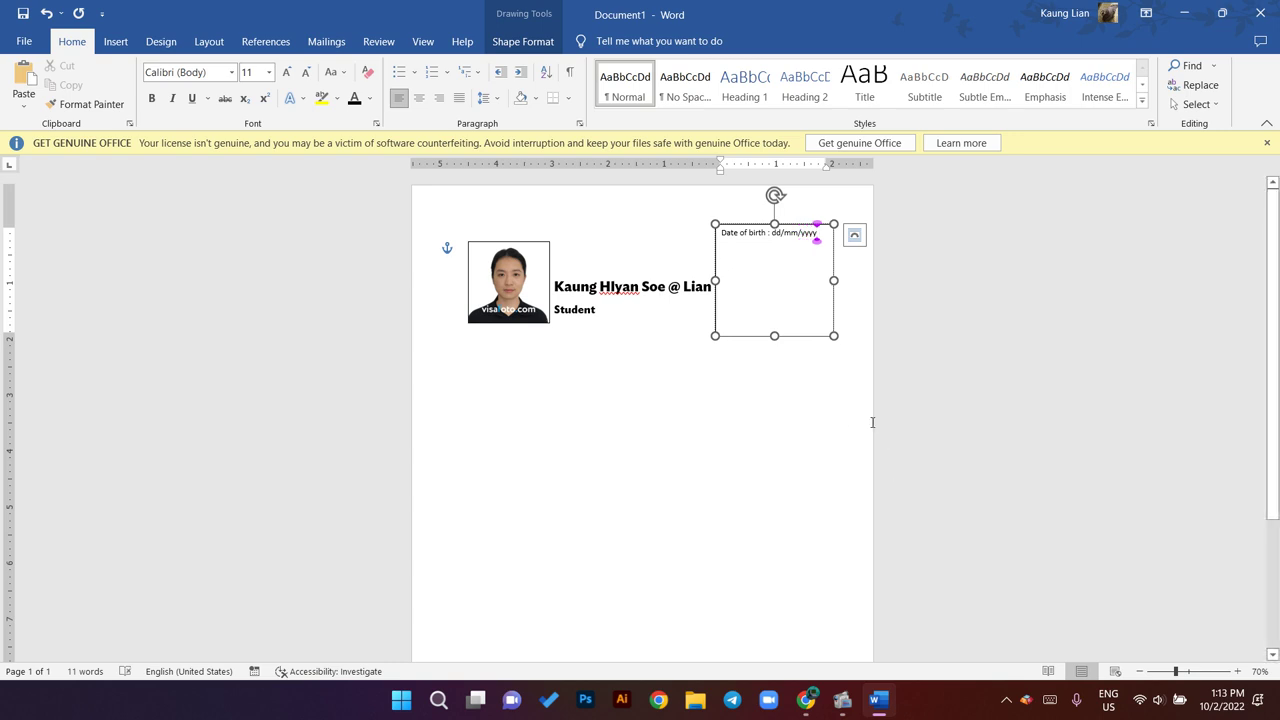
pyautogui.moveTo(1176, 671); pyautogui.dragTo(1189, 671)
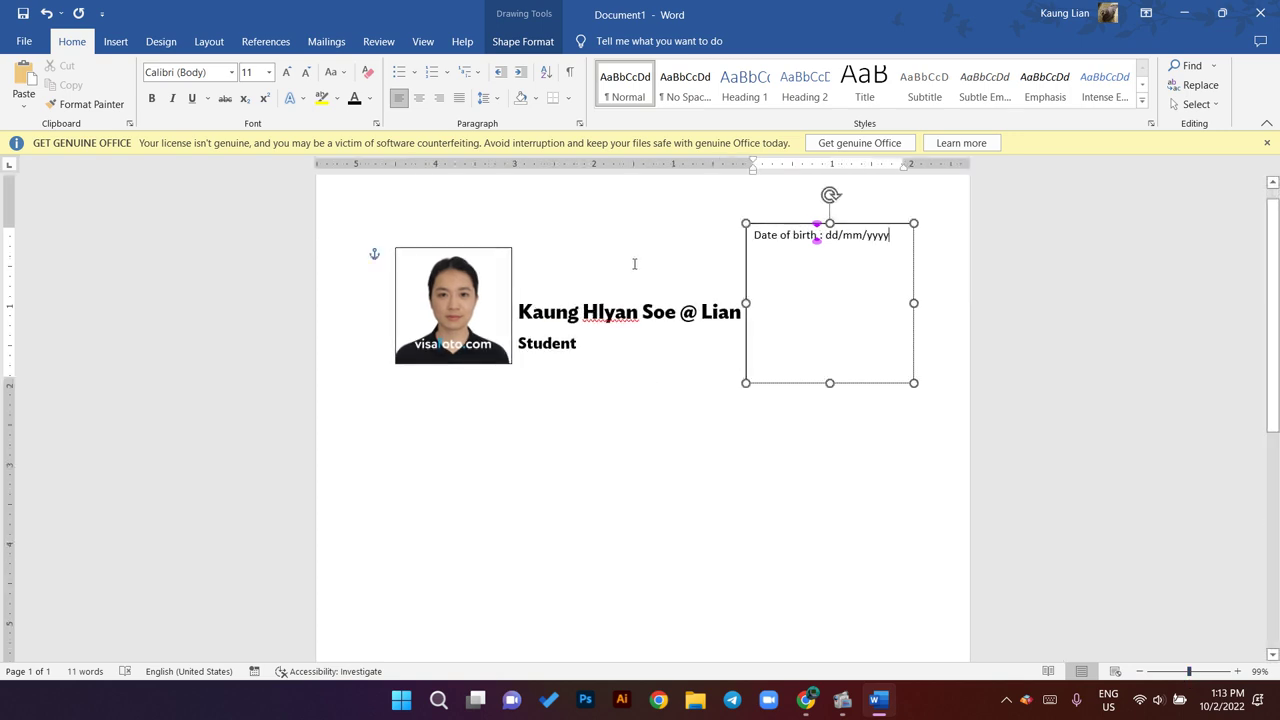
# Add a 'Nationality : Myanmar' line below the date of birth
pyautogui.click(805, 699)
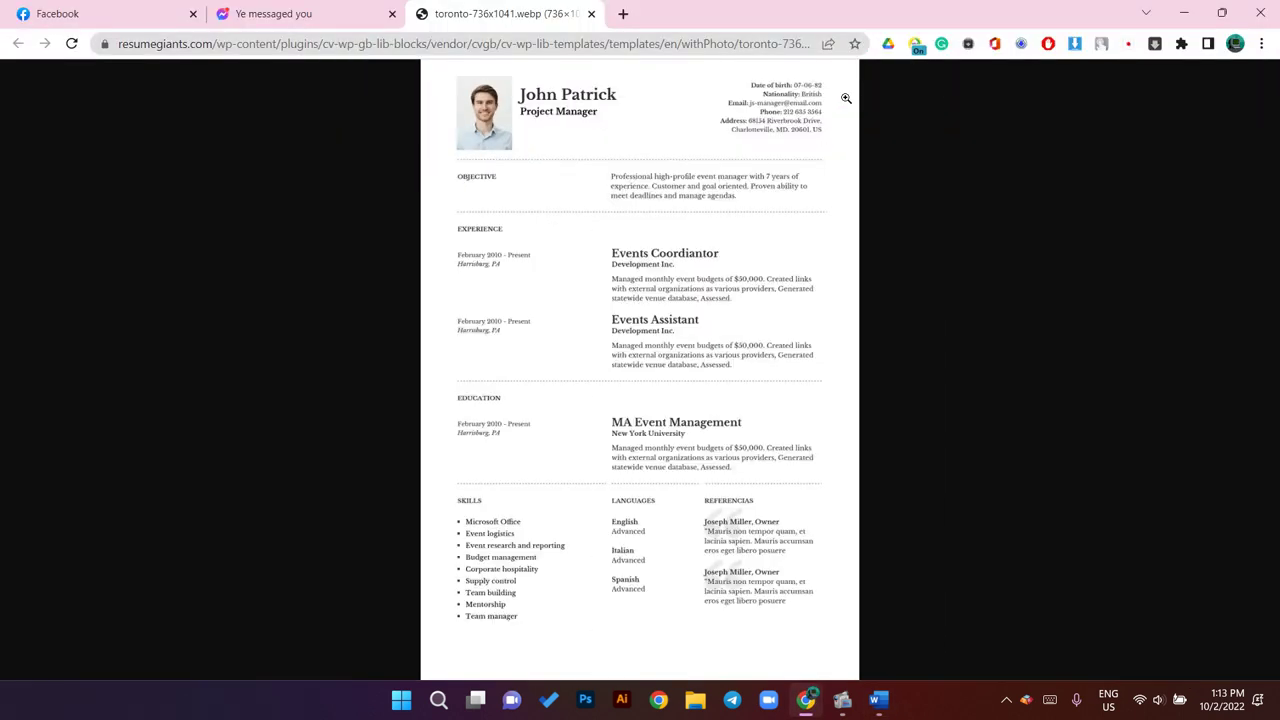
pyautogui.click(848, 98)
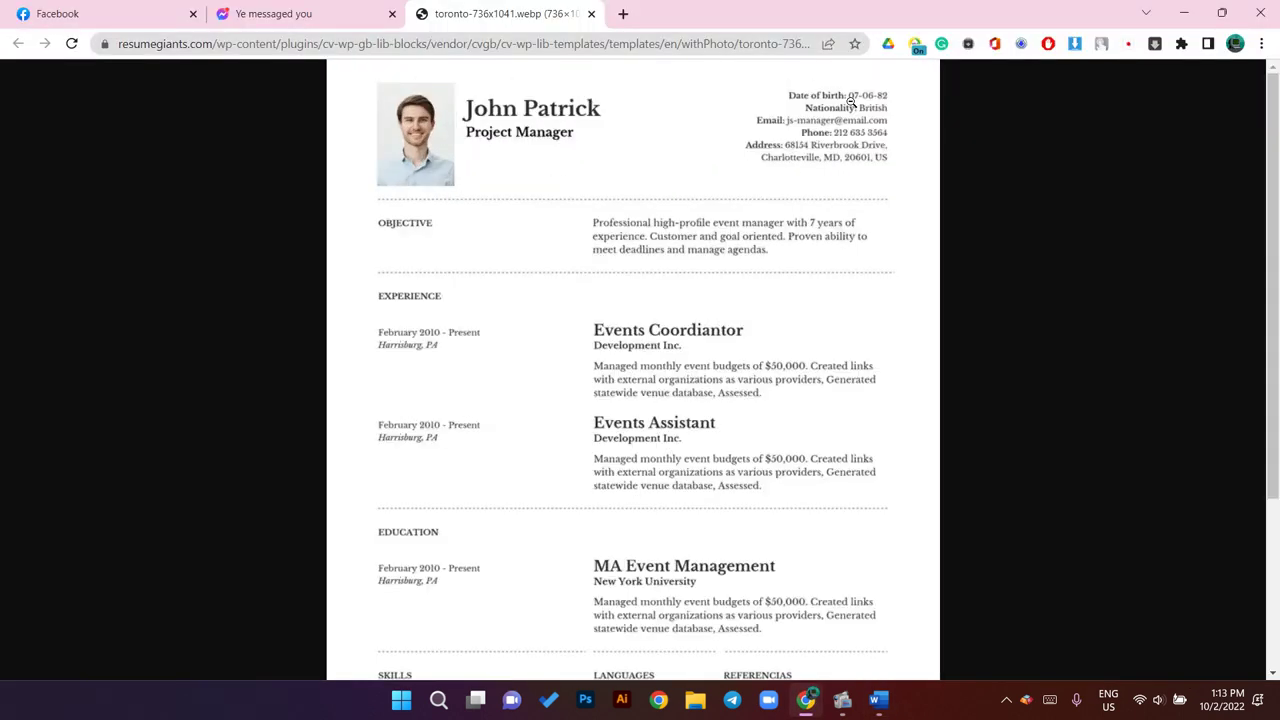
pyautogui.click(1195, 12)
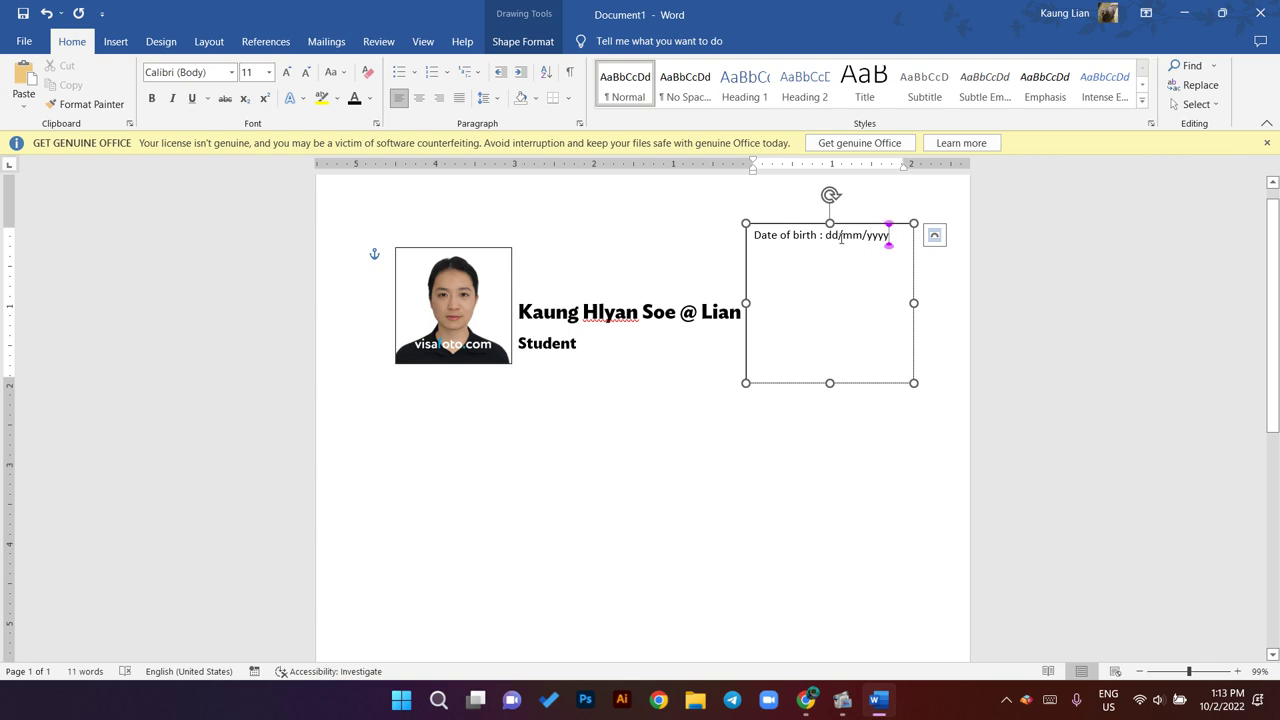
pyautogui.click(862, 236)
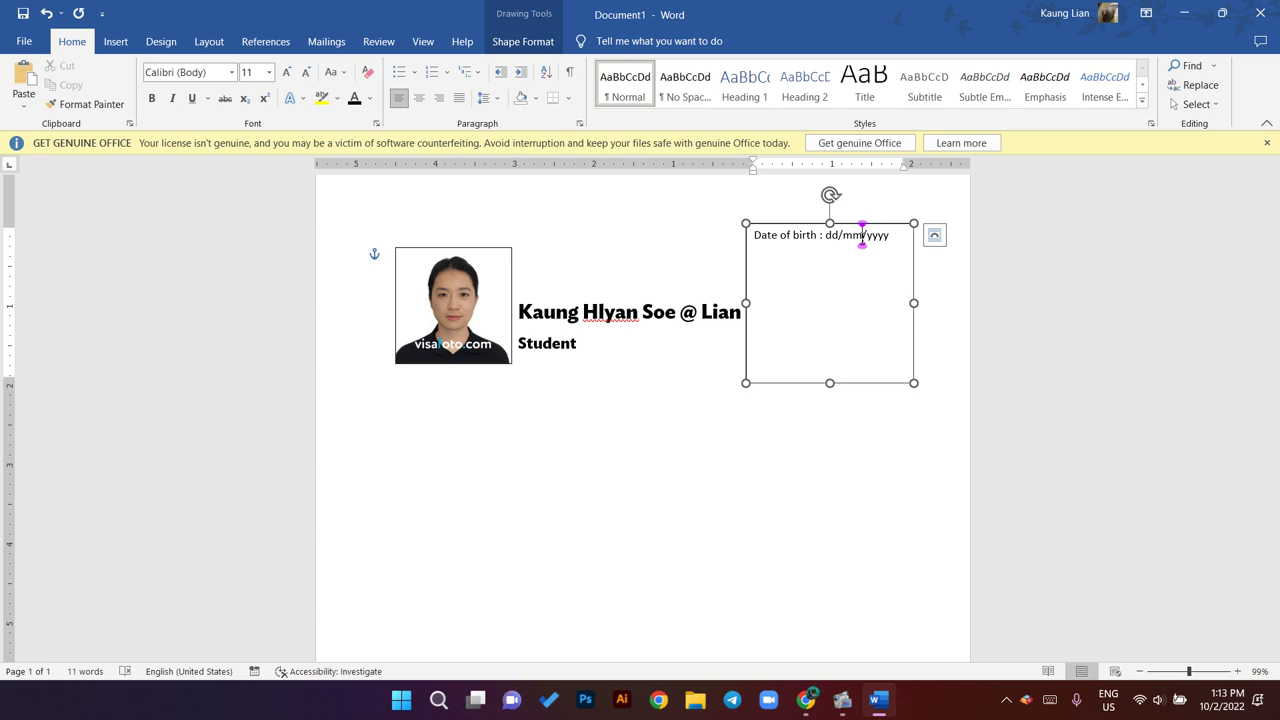
pyautogui.click(791, 264)
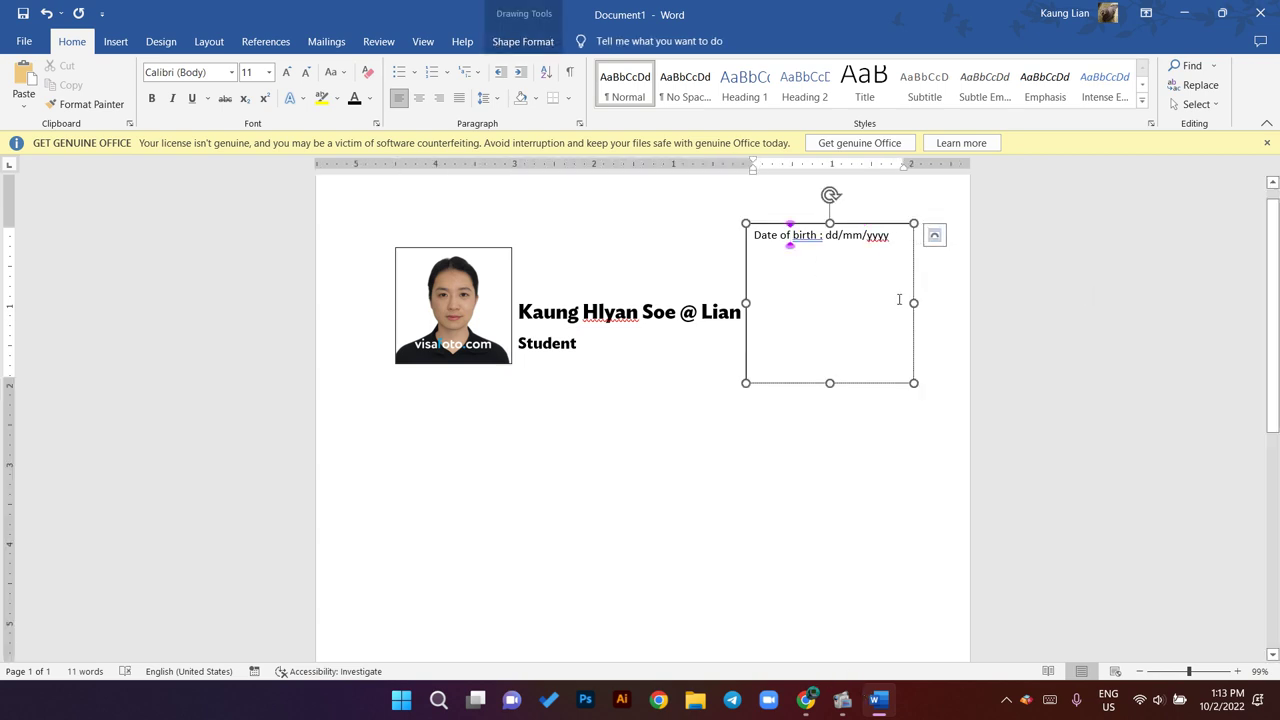
pyautogui.click(903, 252)
pyautogui.press('Return')
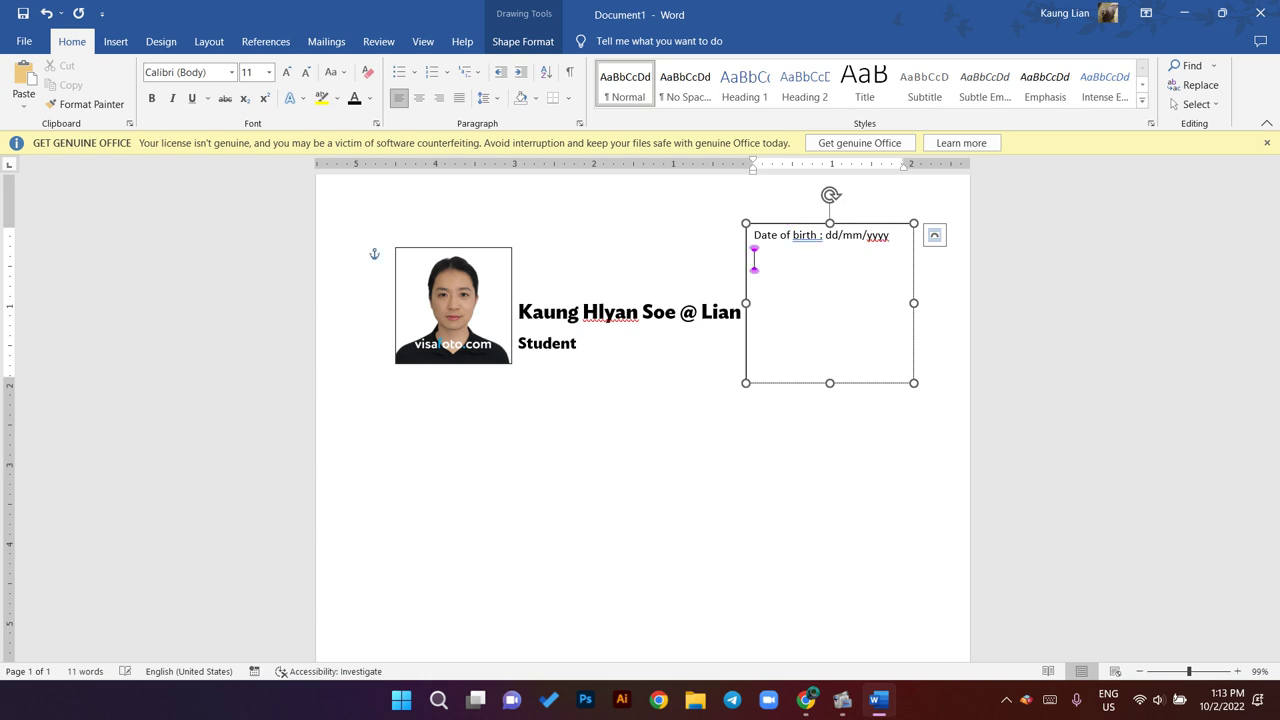
pyautogui.write('Nat')
pyautogui.write('ionali')
pyautogui.write('ty : ')
pyautogui.write('Myanmar')
# Add an 'Email :' line with a placeholder e-mail address
pyautogui.press('Return')
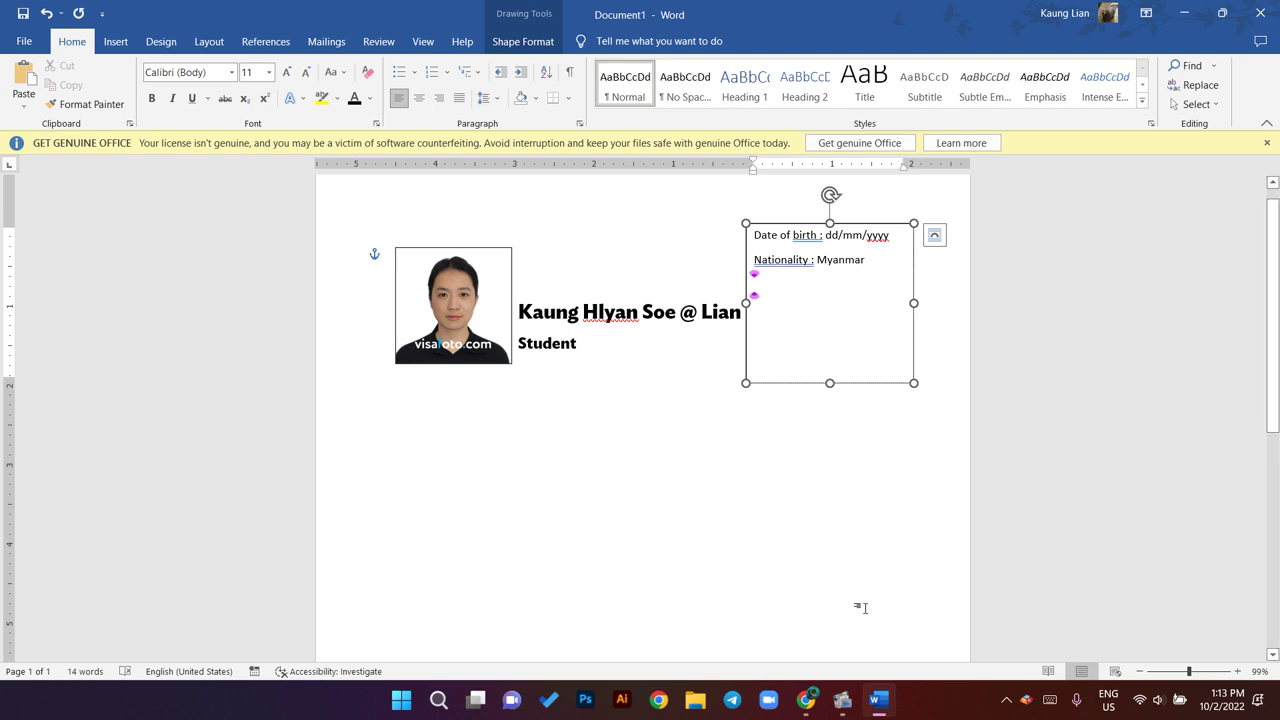
pyautogui.click(808, 700)
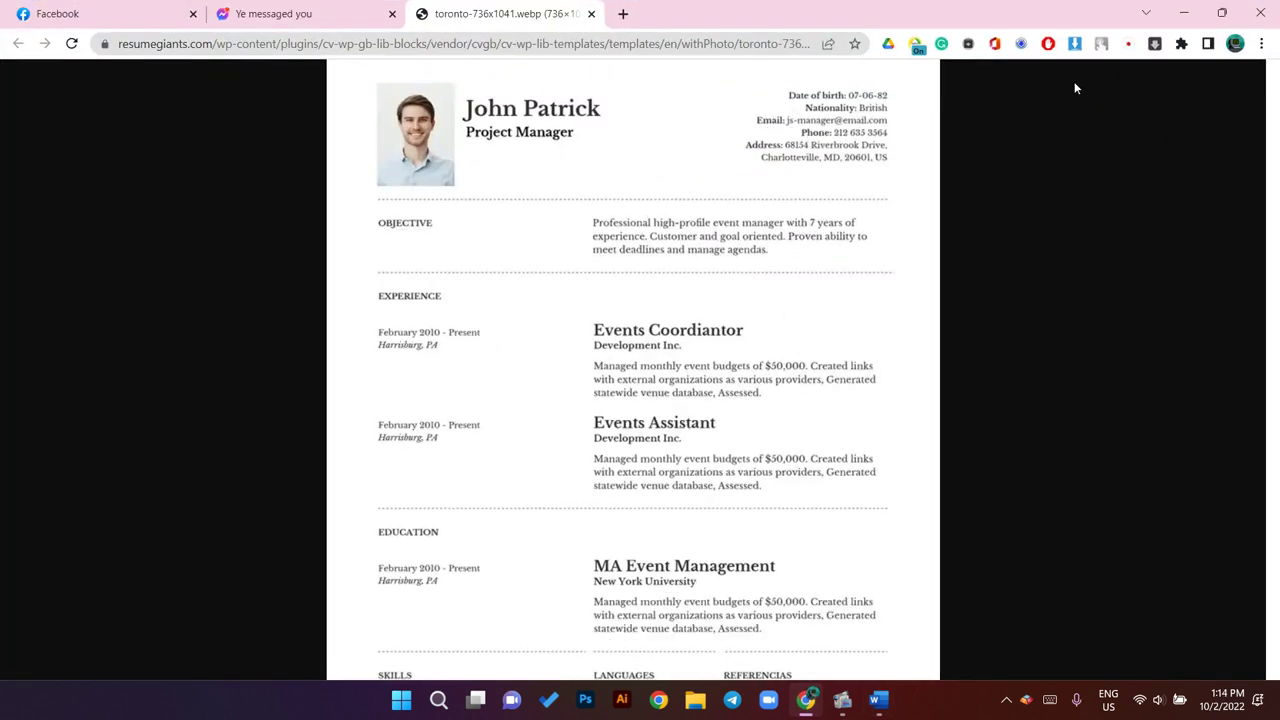
pyautogui.click(1184, 13)
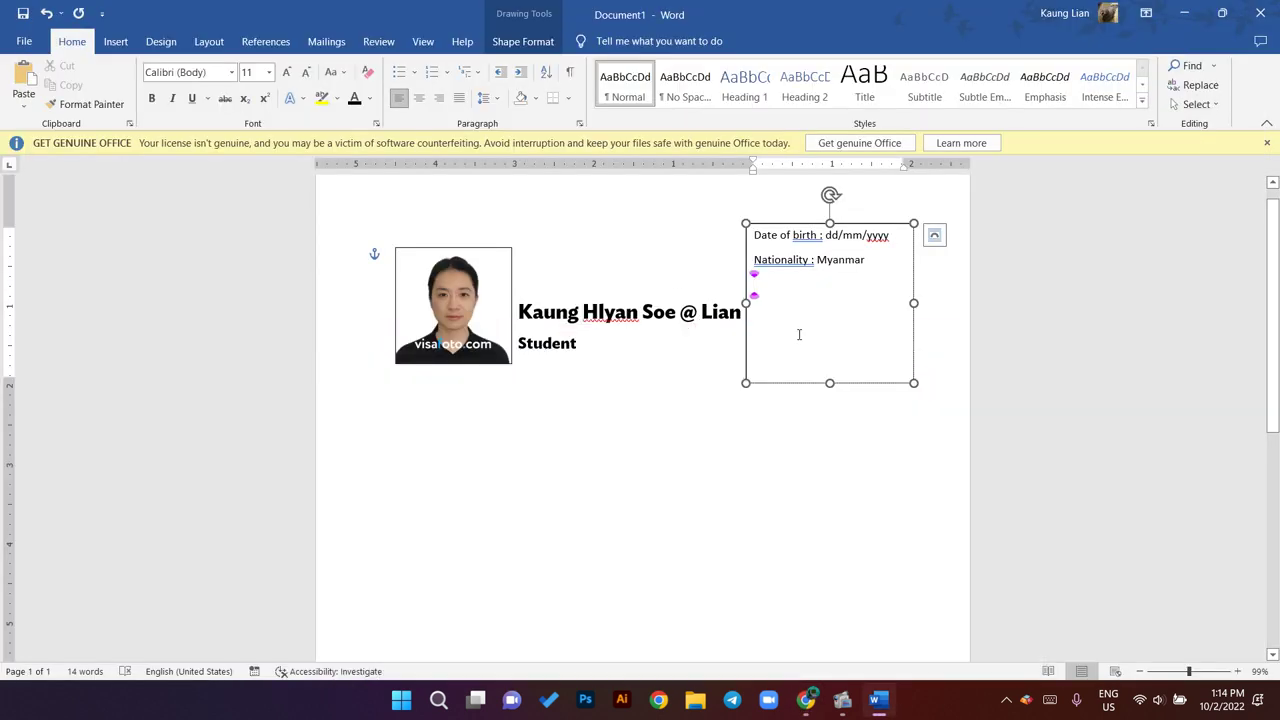
pyautogui.write('Email : ')
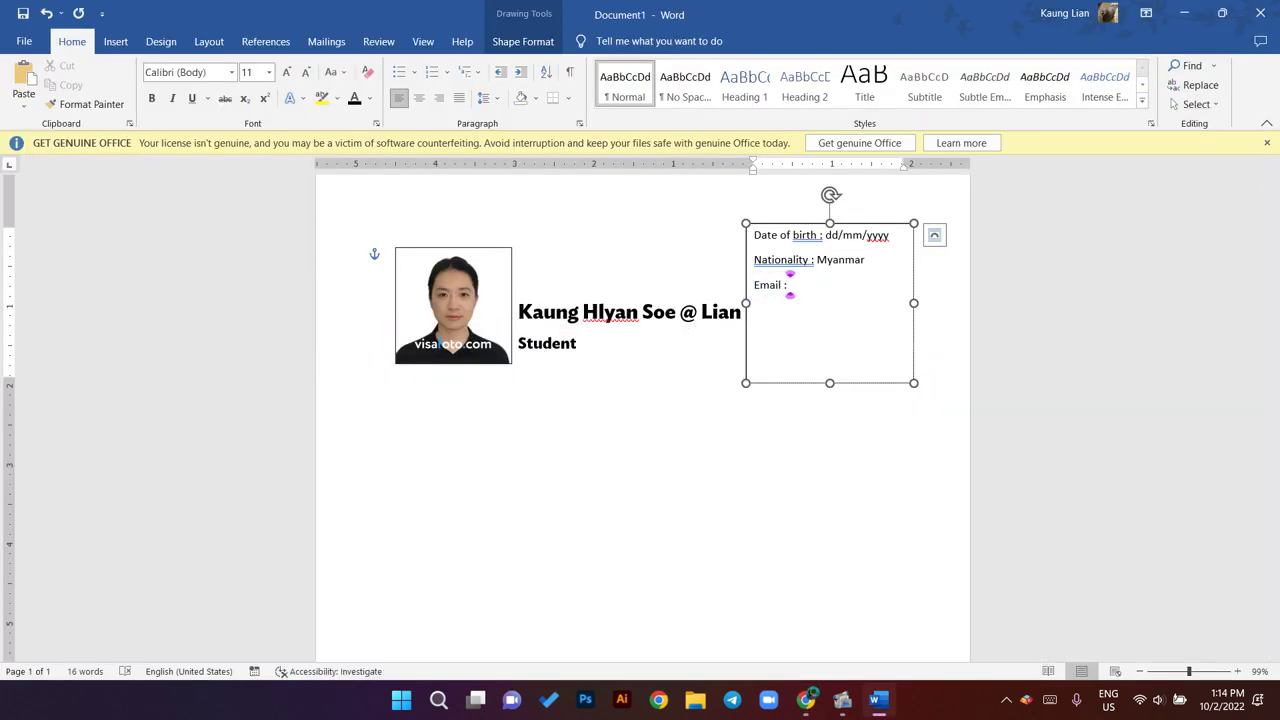
pyautogui.write('example@')
pyautogui.write('gmail.com')
pyautogui.press('Return')
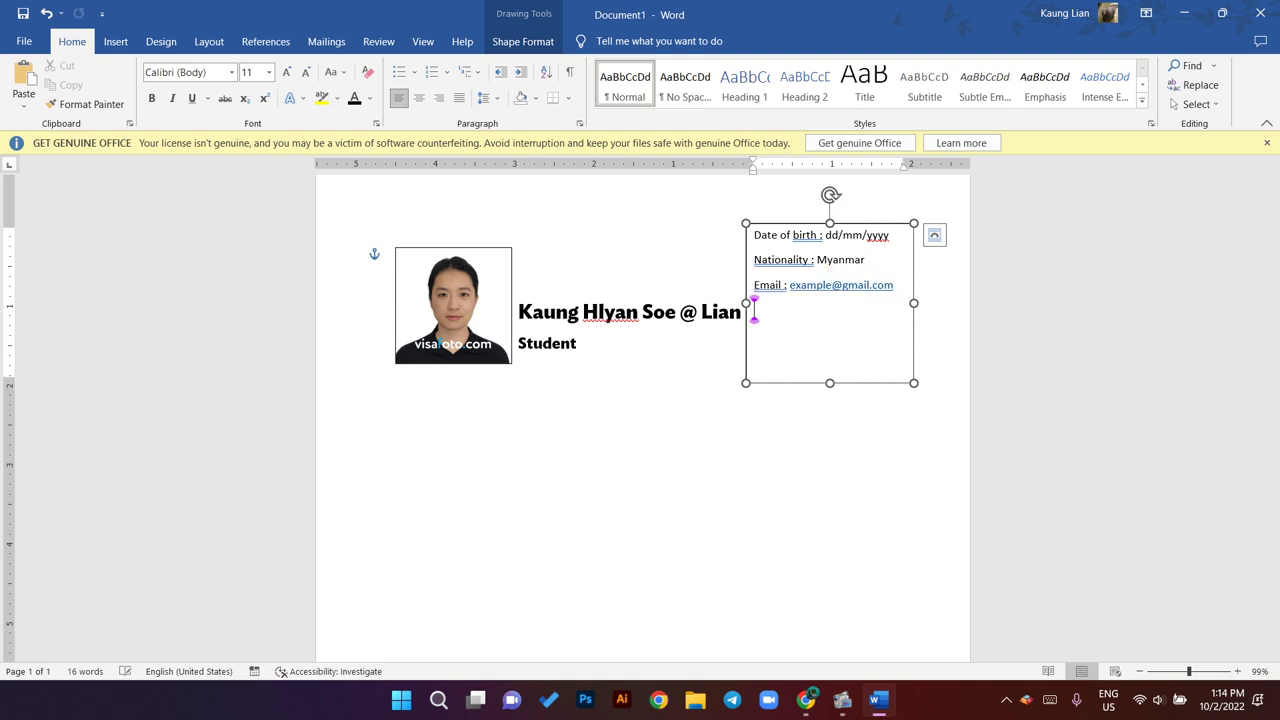
# Add a 'Phone :' line with a +95 phone number
pyautogui.write('PB')
pyautogui.press('BackSpace')
pyautogui.write('hone')
pyautogui.write(' : ')
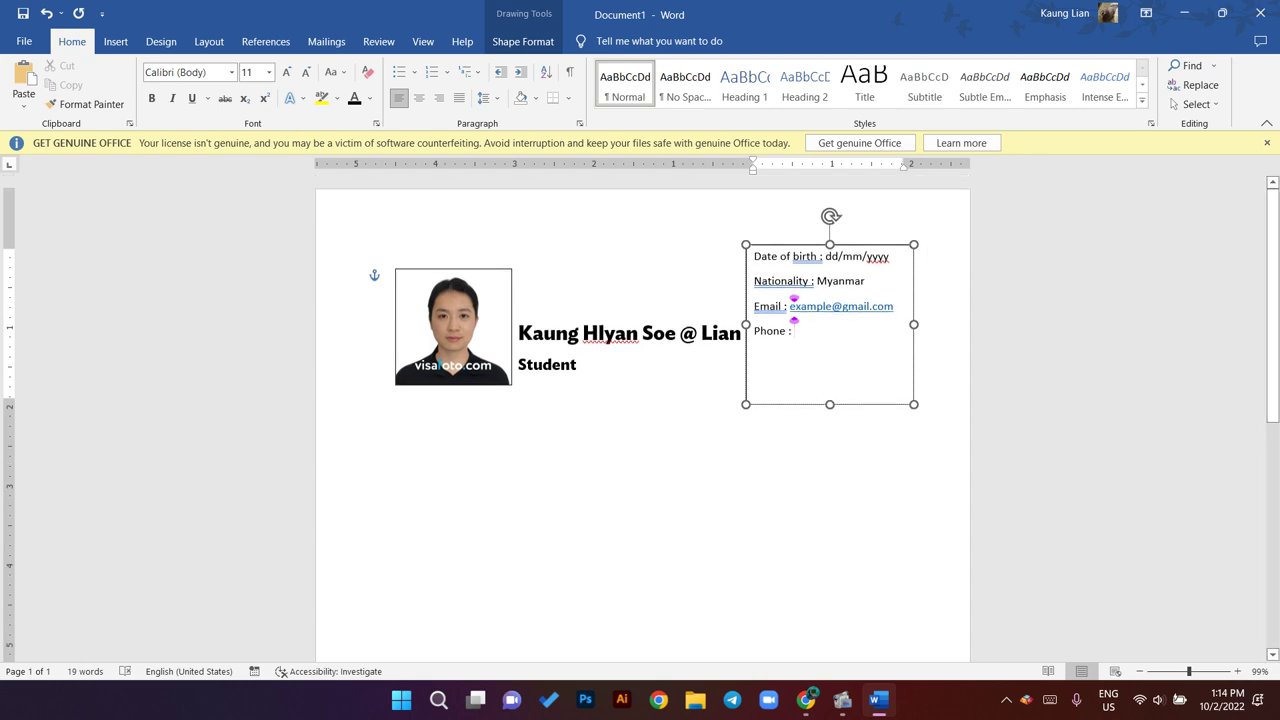
pyautogui.write('09')
pyautogui.click(800, 331)
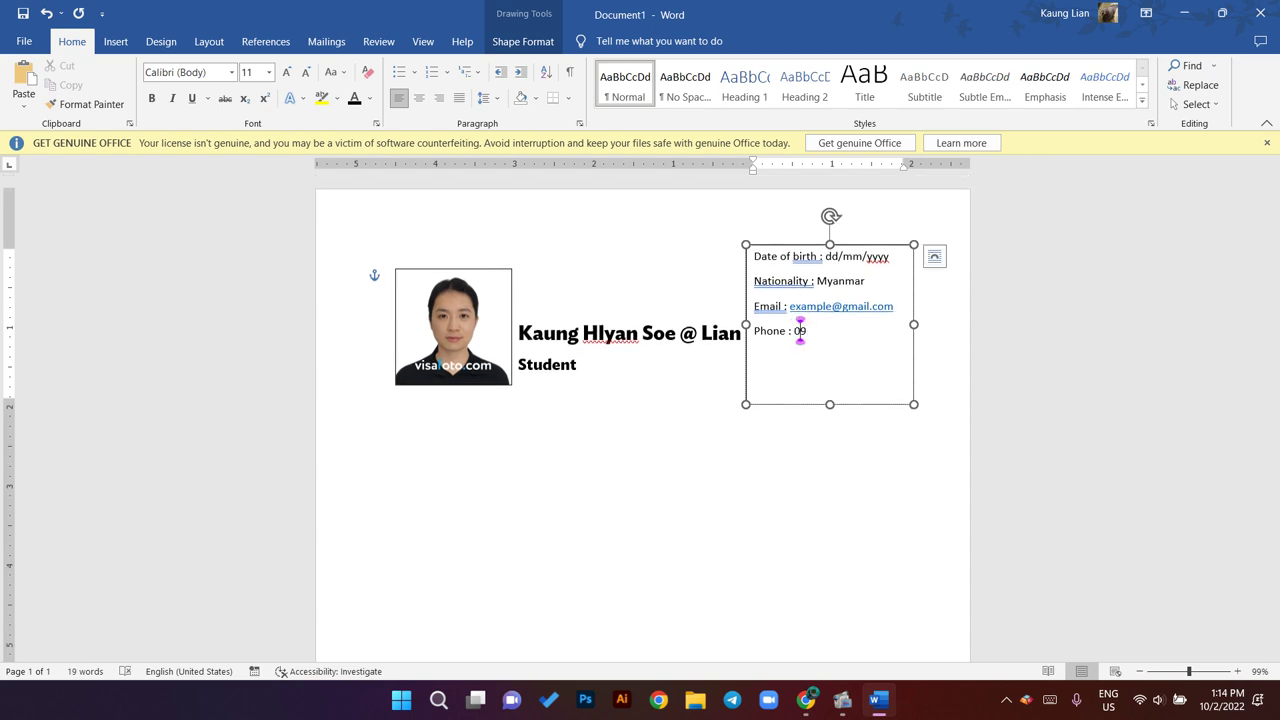
pyautogui.click(794, 331)
pyautogui.write('+95')
pyautogui.press('Delete')
pyautogui.click(822, 331)
pyautogui.write('48')
pyautogui.write('482')
pyautogui.press('Return')
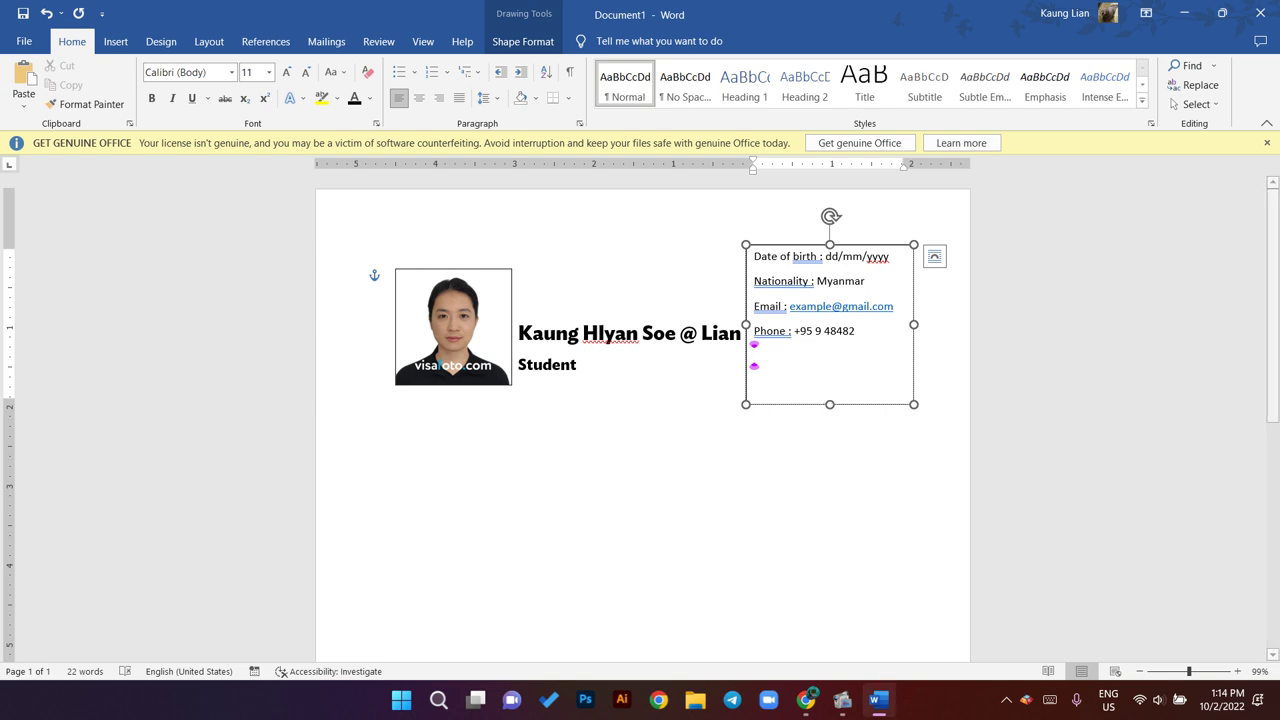
# Add an empty 'Address :' line and select the contact box
pyautogui.click(806, 700)
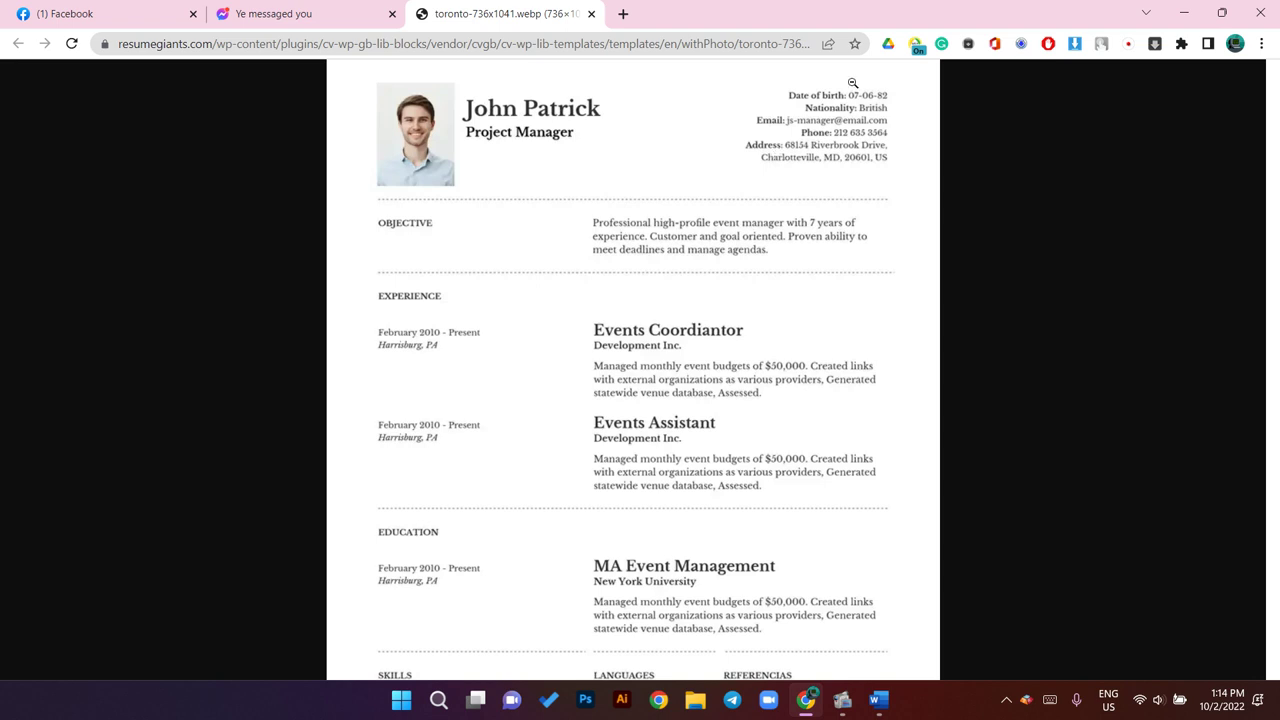
pyautogui.click(1182, 12)
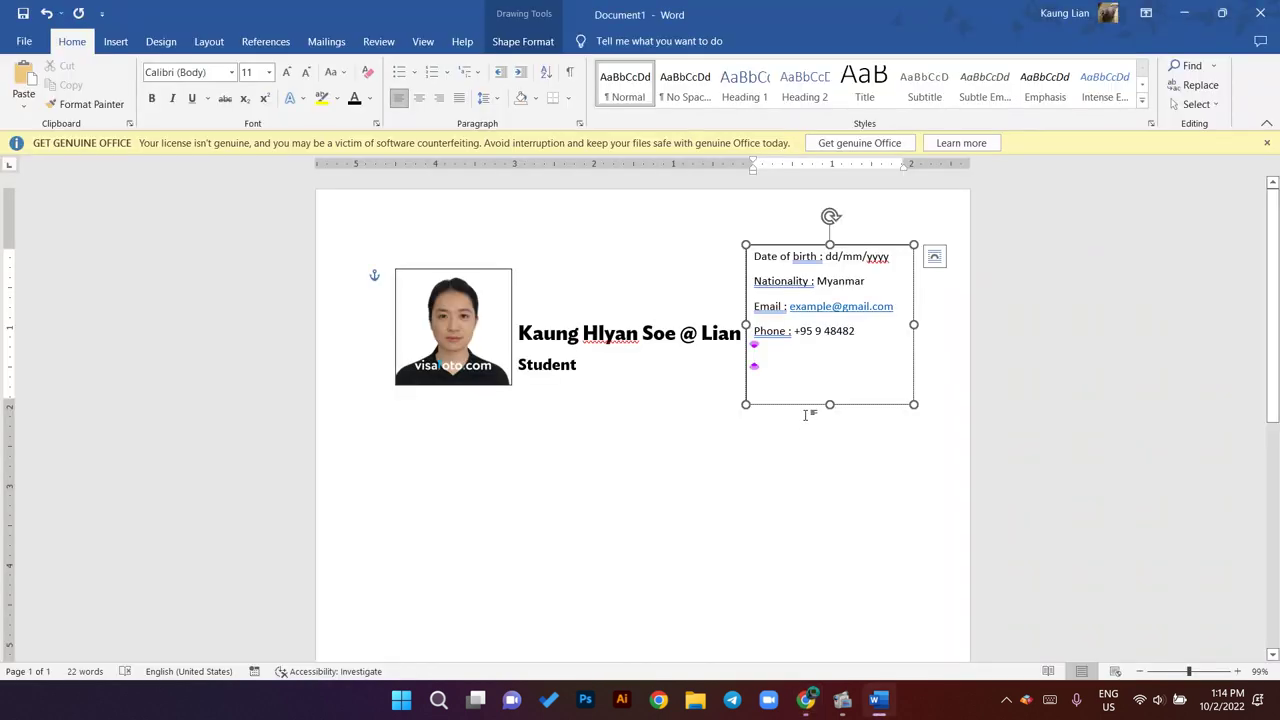
pyautogui.write('Address')
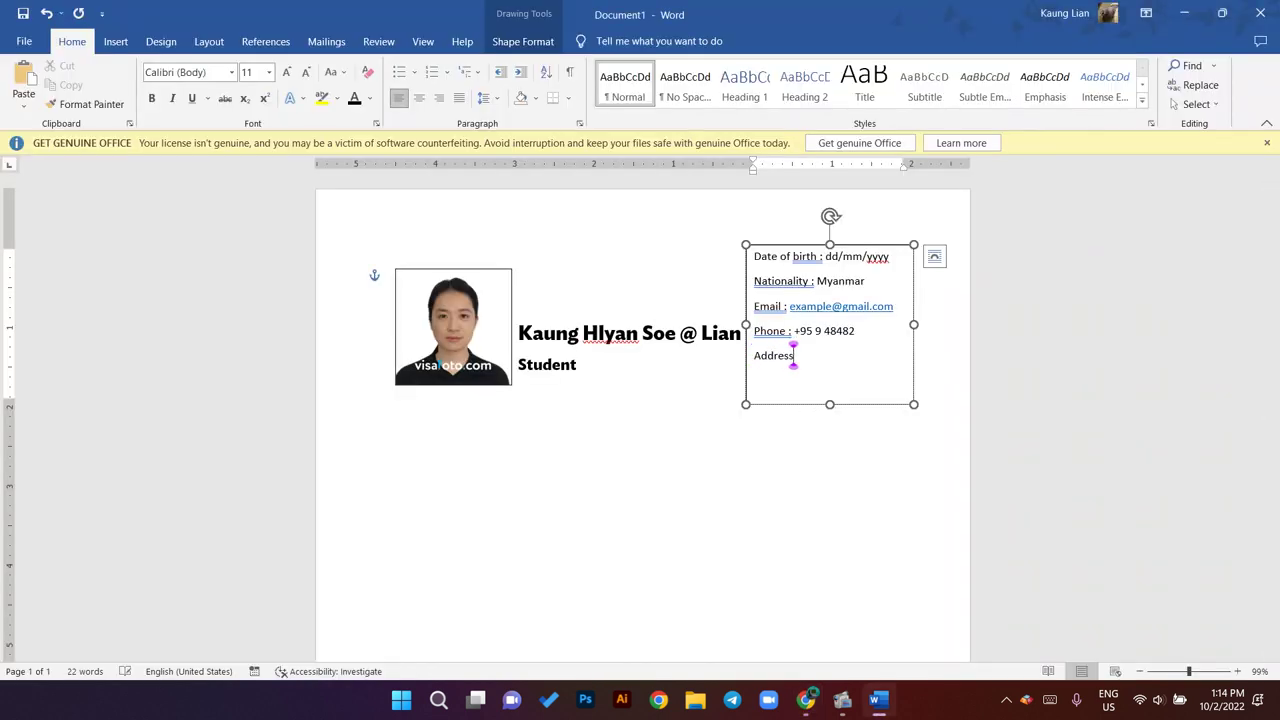
pyautogui.write(' :')
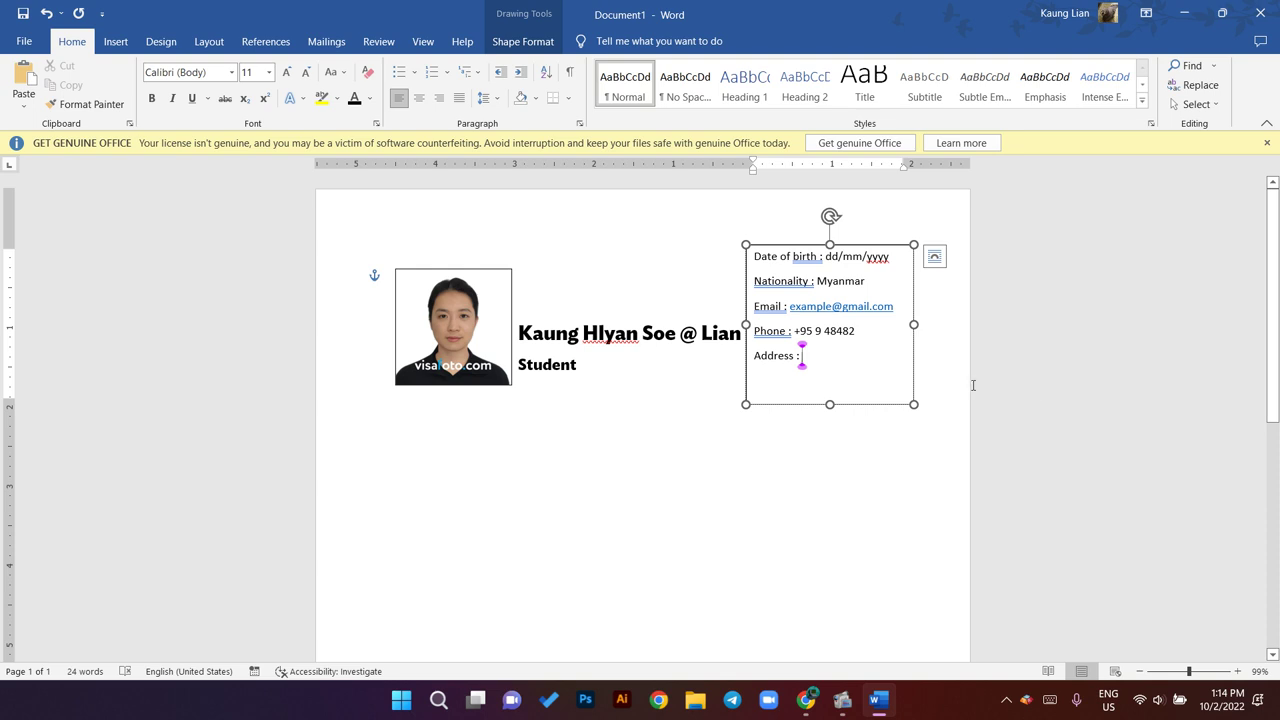
pyautogui.click(913, 372)
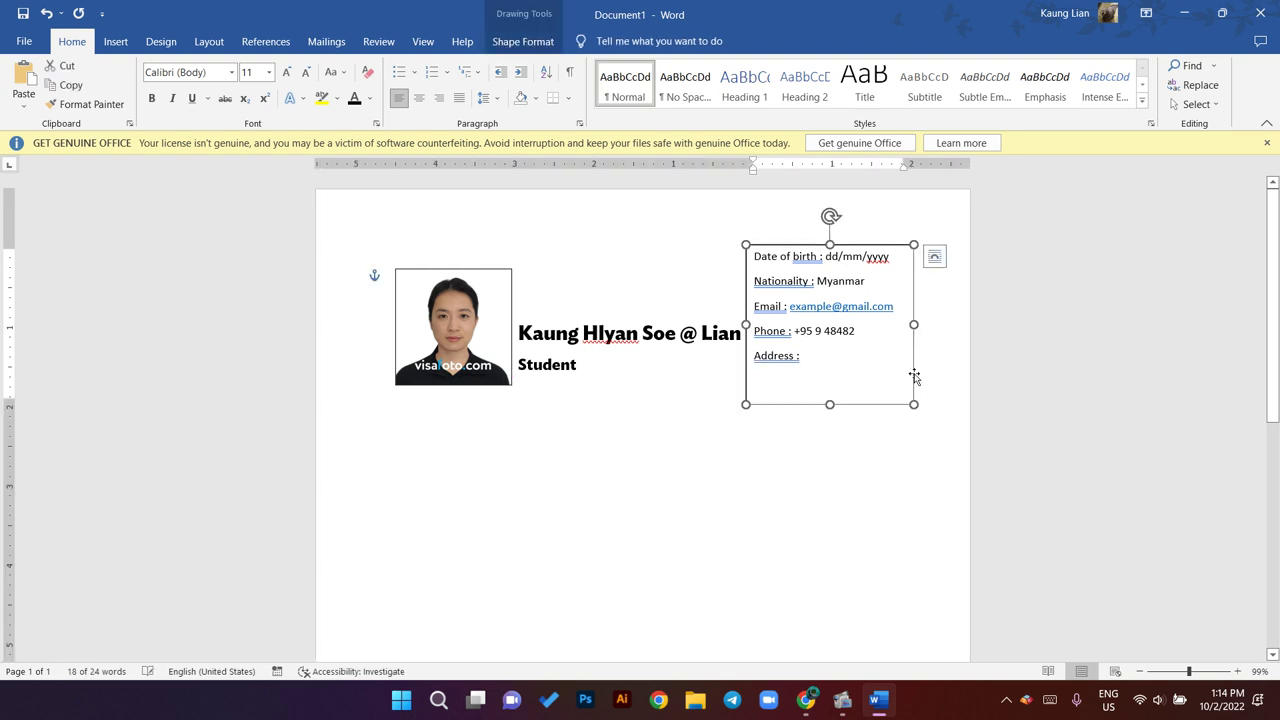
pyautogui.press('XF86AudioLowerVolume')
# Give the contact box No Outline and move it down level with the photo
pyautogui.click(950, 392)
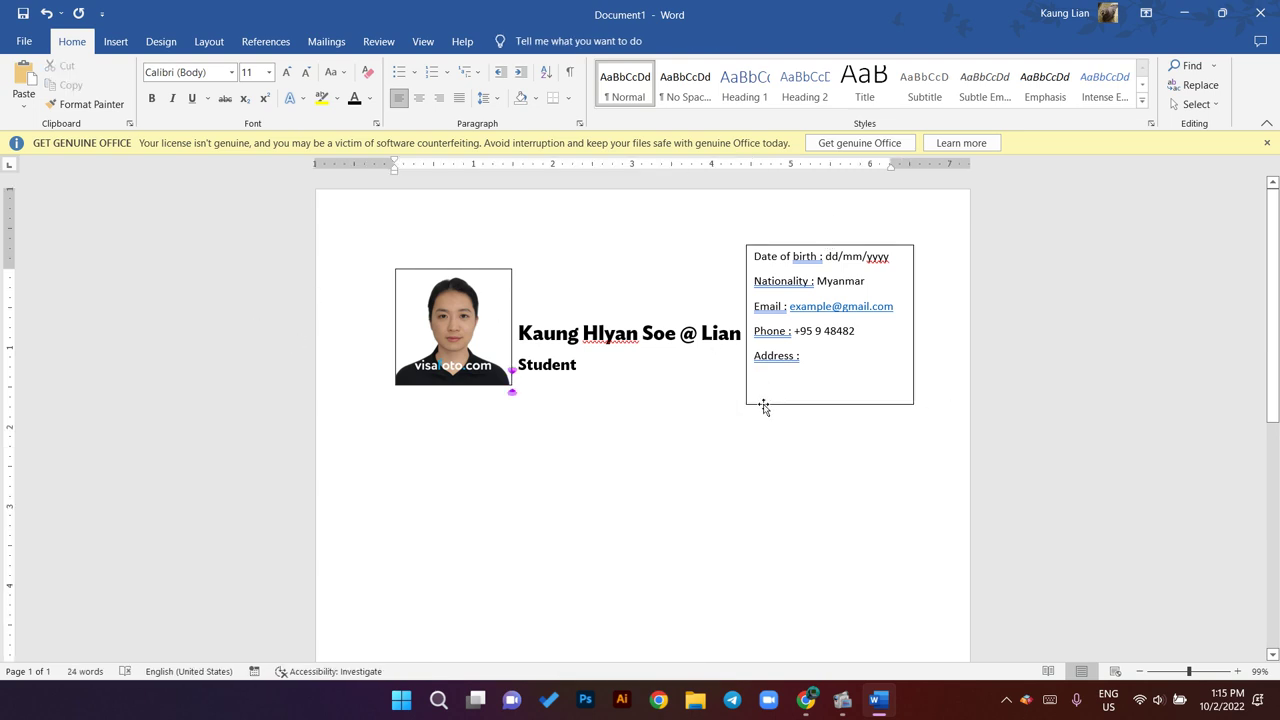
pyautogui.click(913, 350)
pyautogui.click(522, 41)
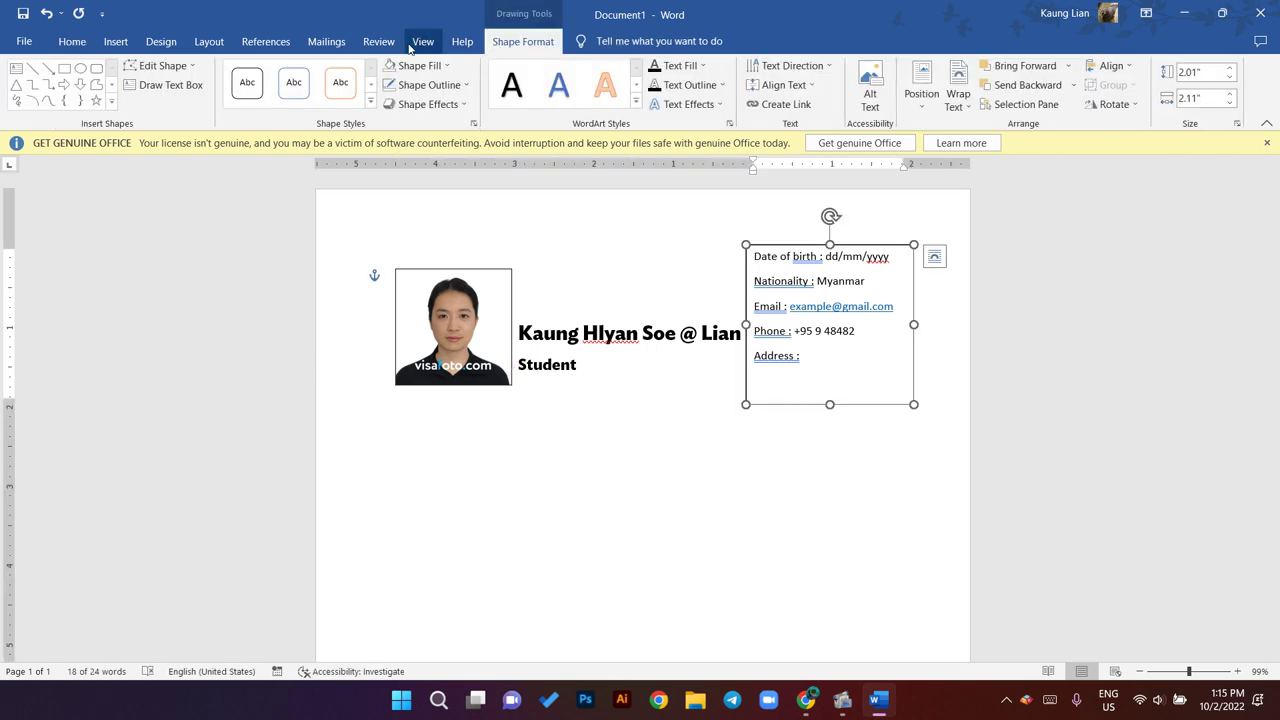
pyautogui.click(430, 85)
pyautogui.click(428, 229)
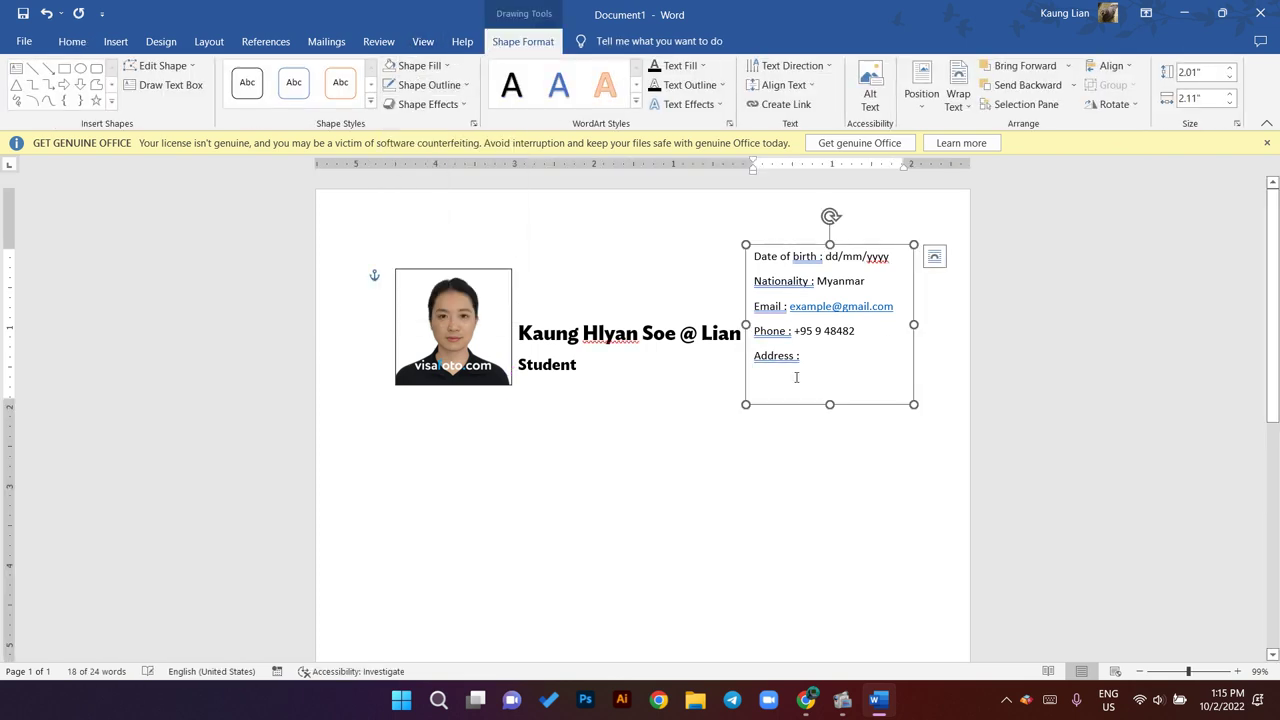
pyautogui.moveTo(846, 404)
pyautogui.mouseDown()
pyautogui.moveTo(850, 448)
pyautogui.moveTo(850, 415)
pyautogui.mouseUp()
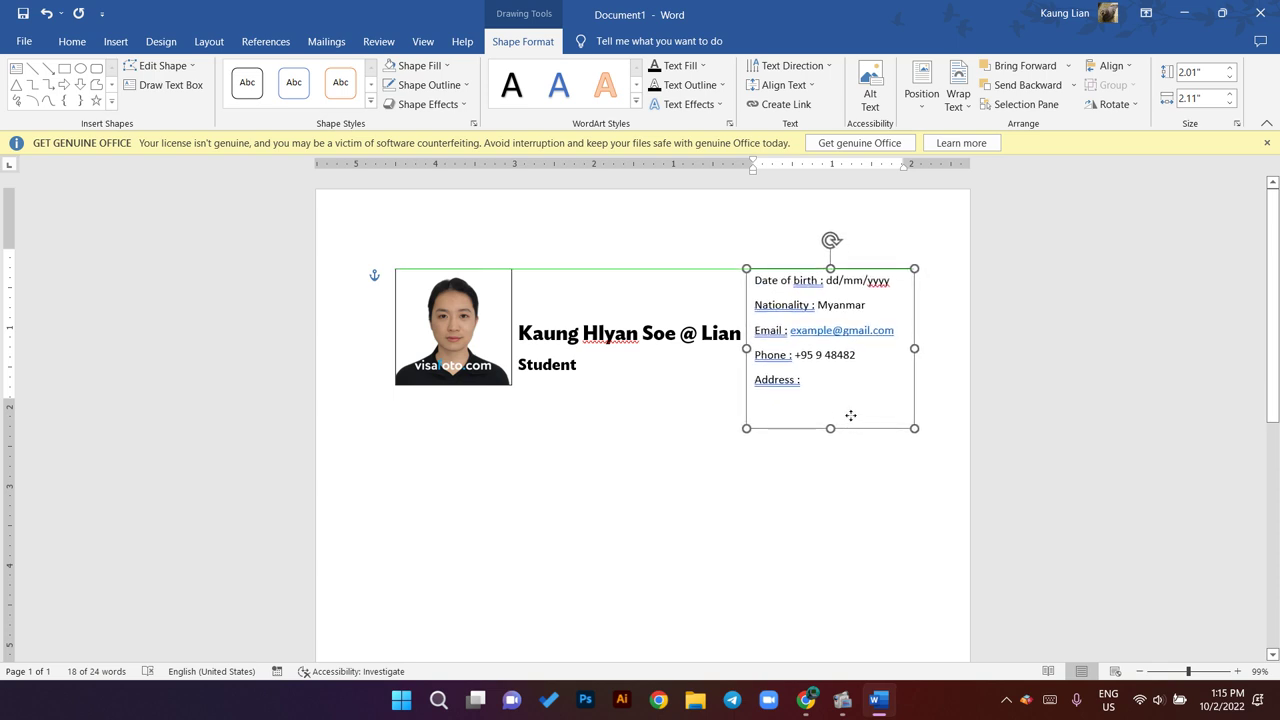
# Shrink the contact text to 9 pt, keeping it left-aligned, and zoom out
pyautogui.click(72, 41)
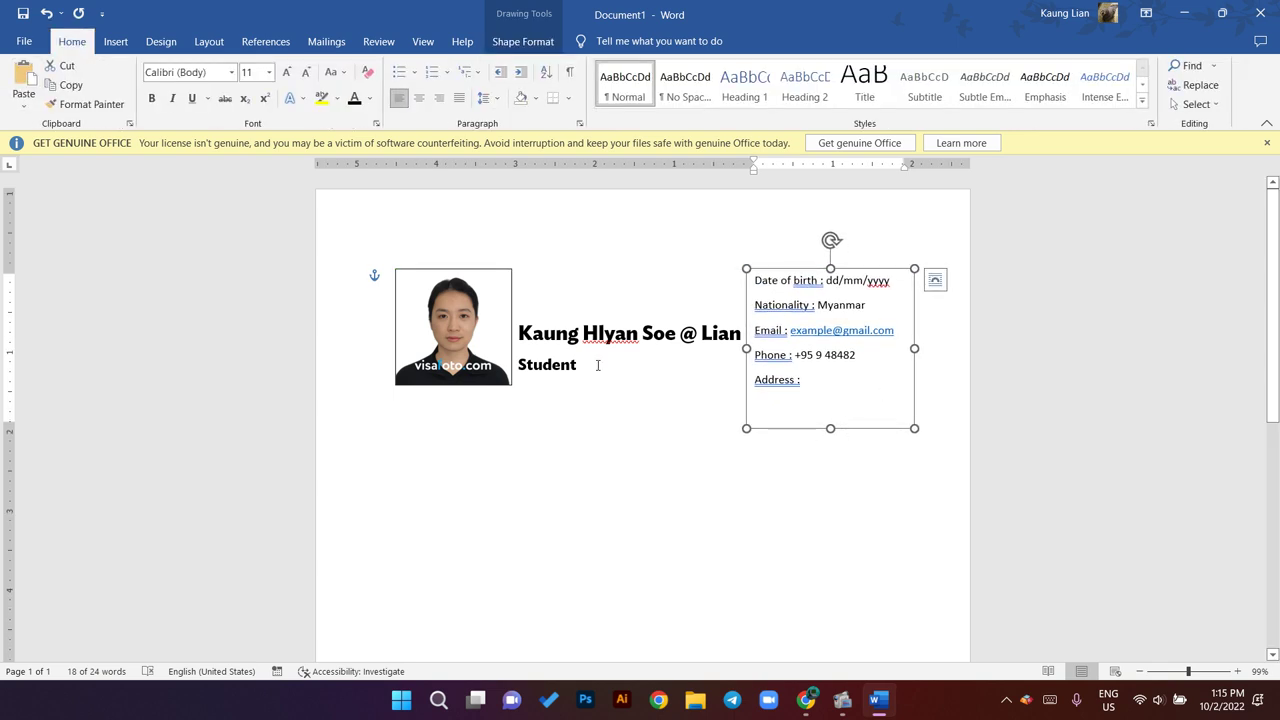
pyautogui.click(305, 76)
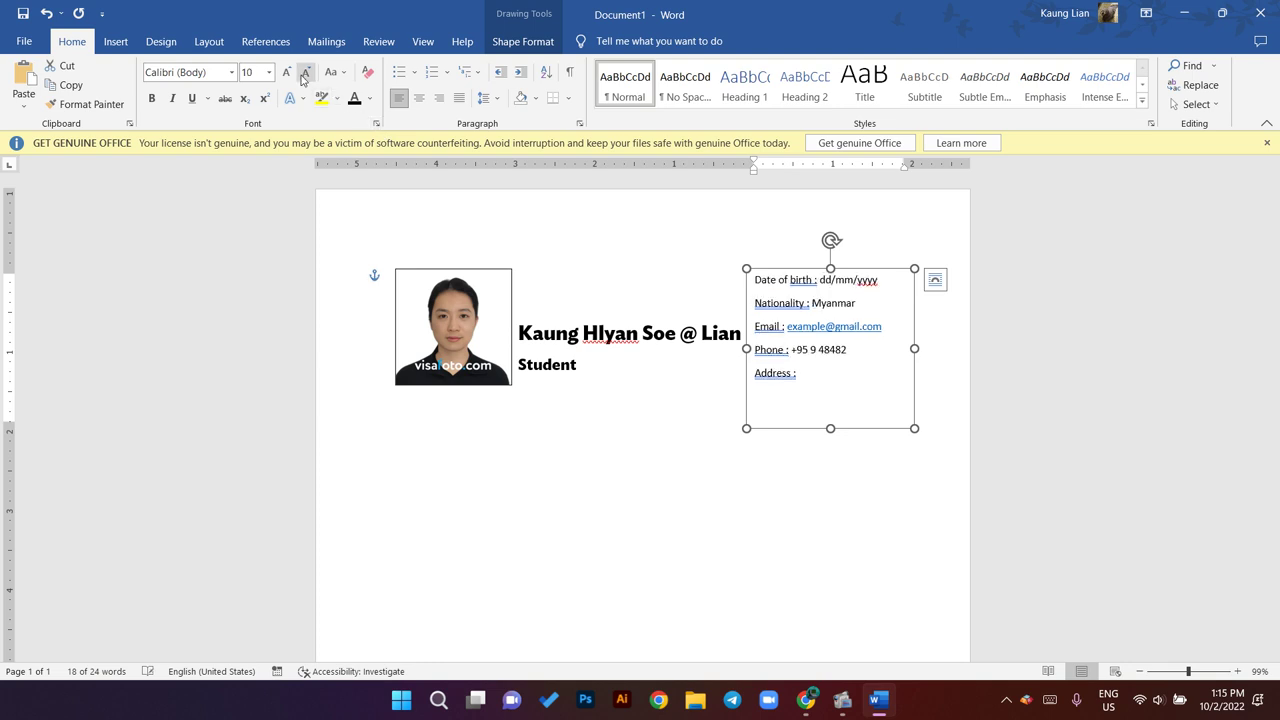
pyautogui.click(305, 76)
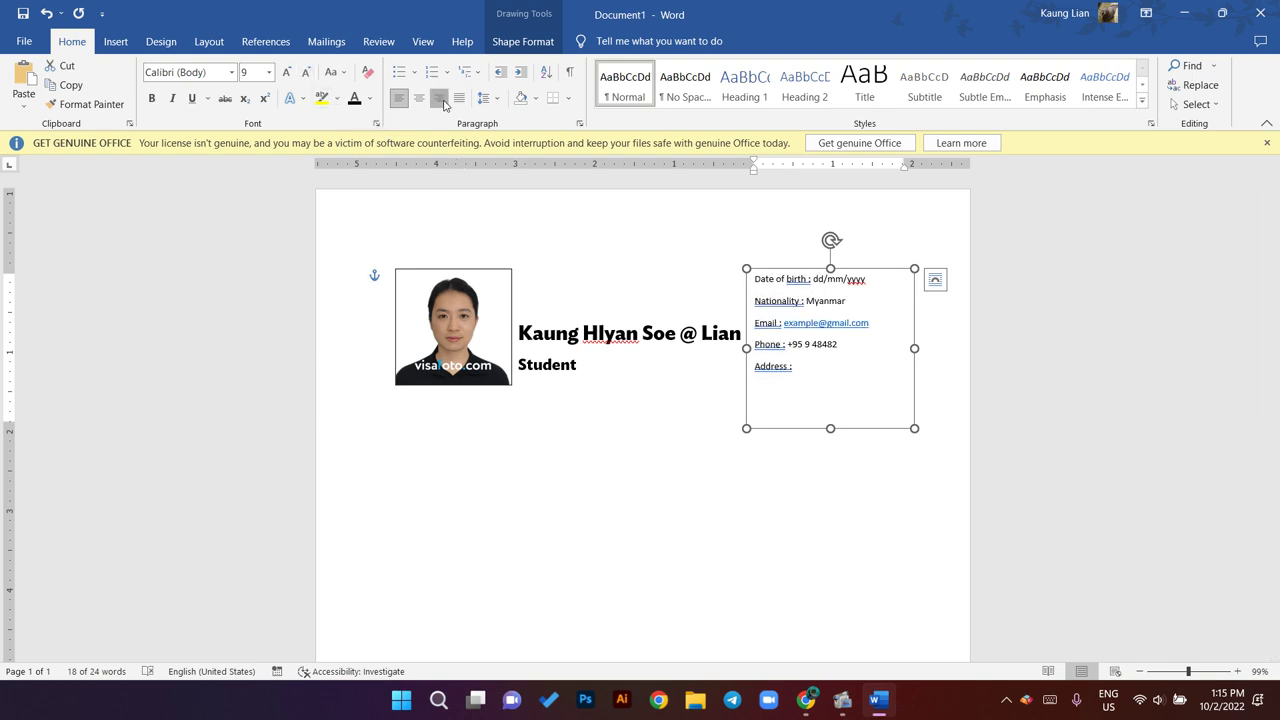
pyautogui.click(444, 104)
pyautogui.click(399, 100)
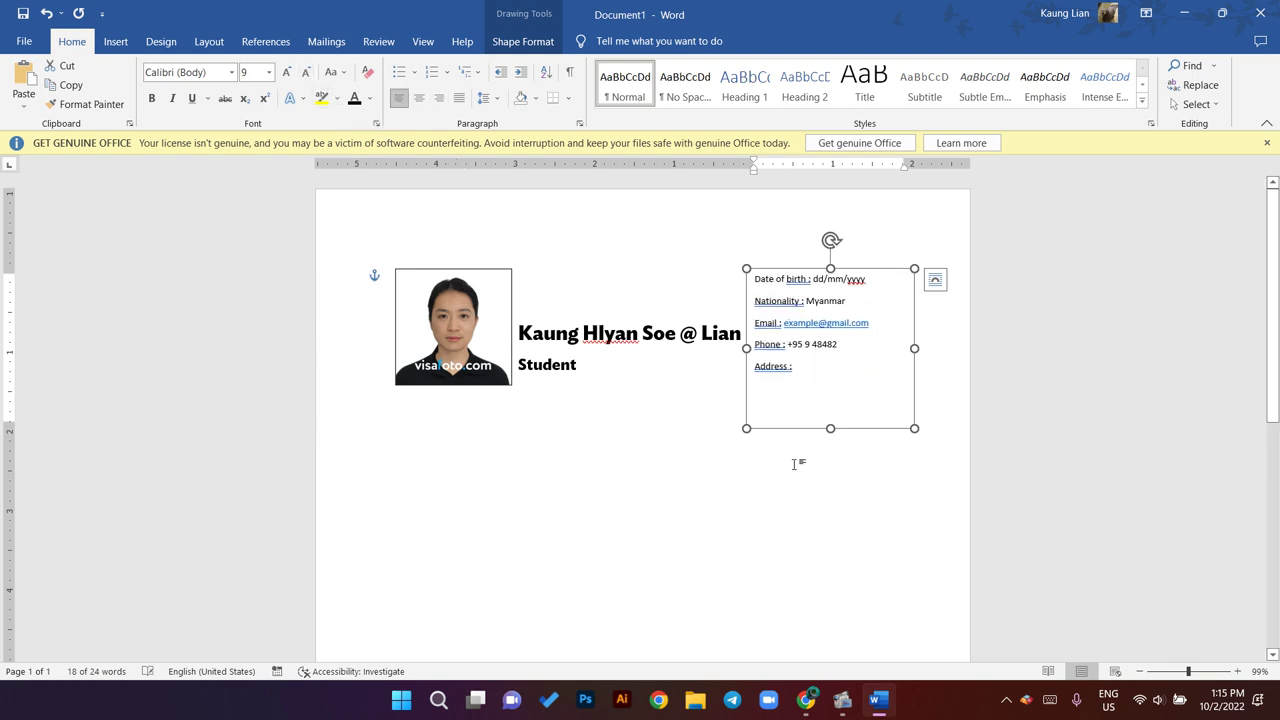
pyautogui.click(1106, 555)
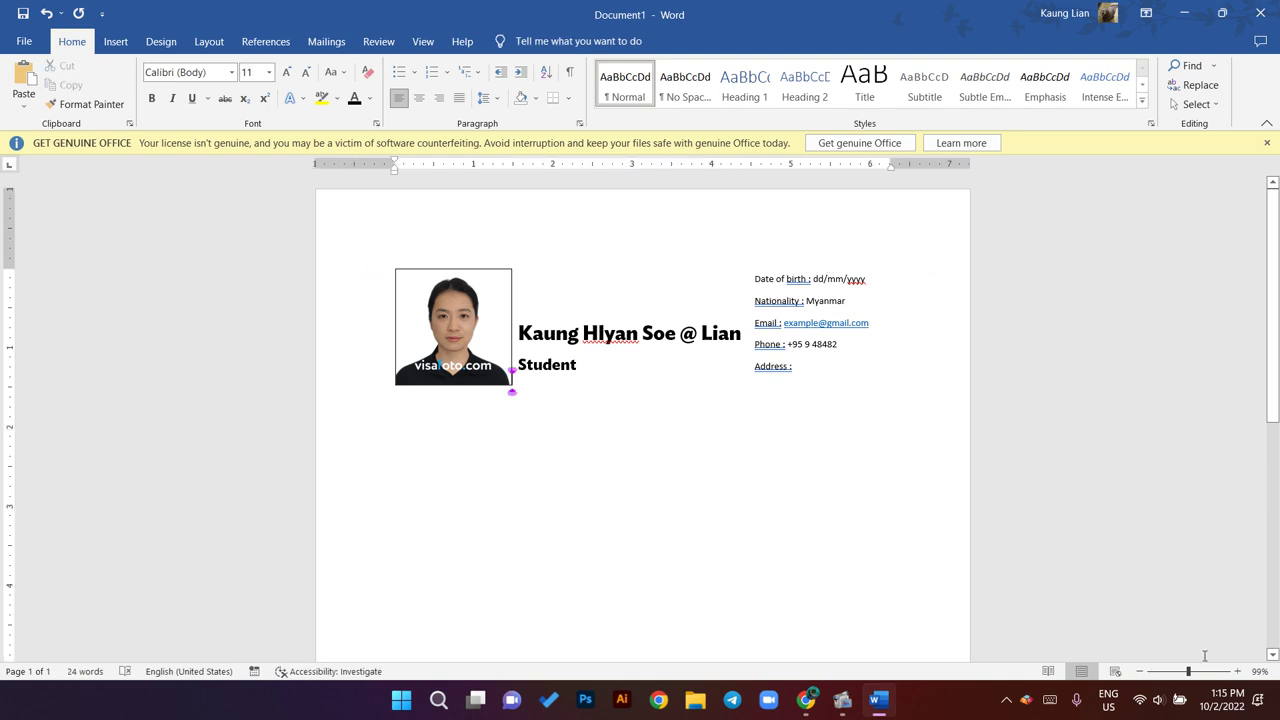
pyautogui.moveTo(1188, 671); pyautogui.dragTo(1176, 671)
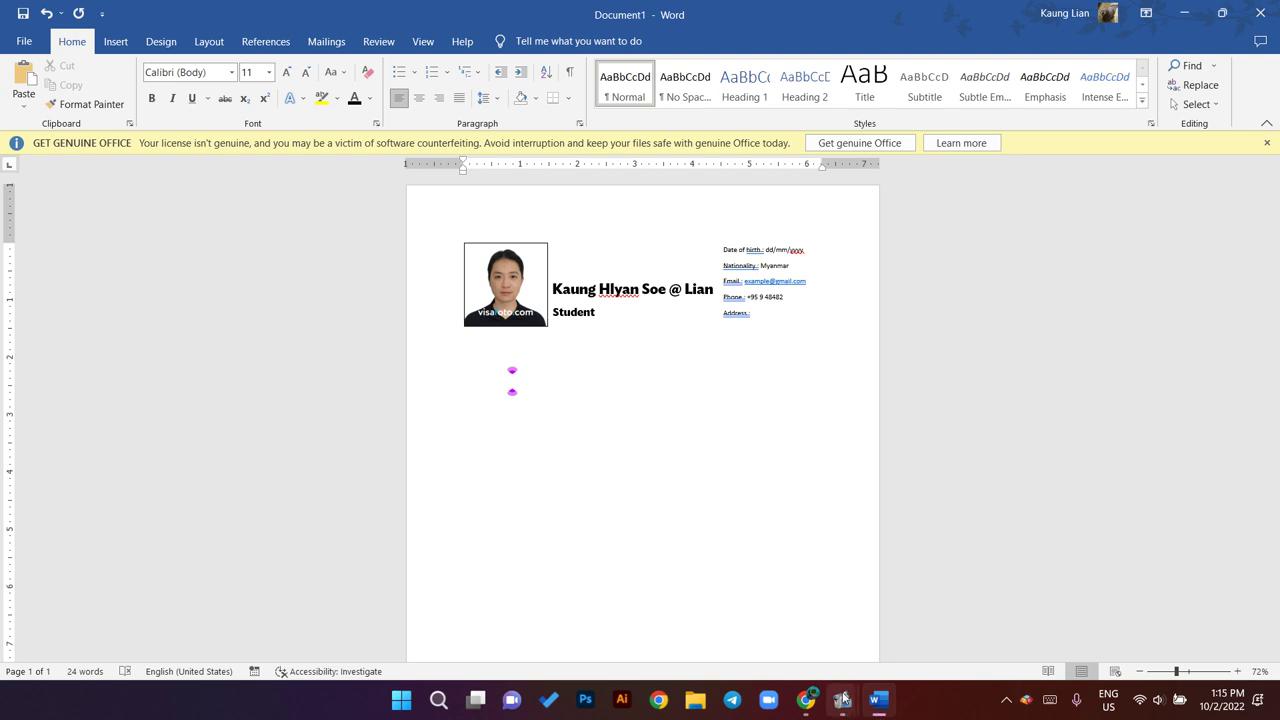
# Try a blank line below the photo, then compare the layout with the reference résumé
pyautogui.click(496, 322)
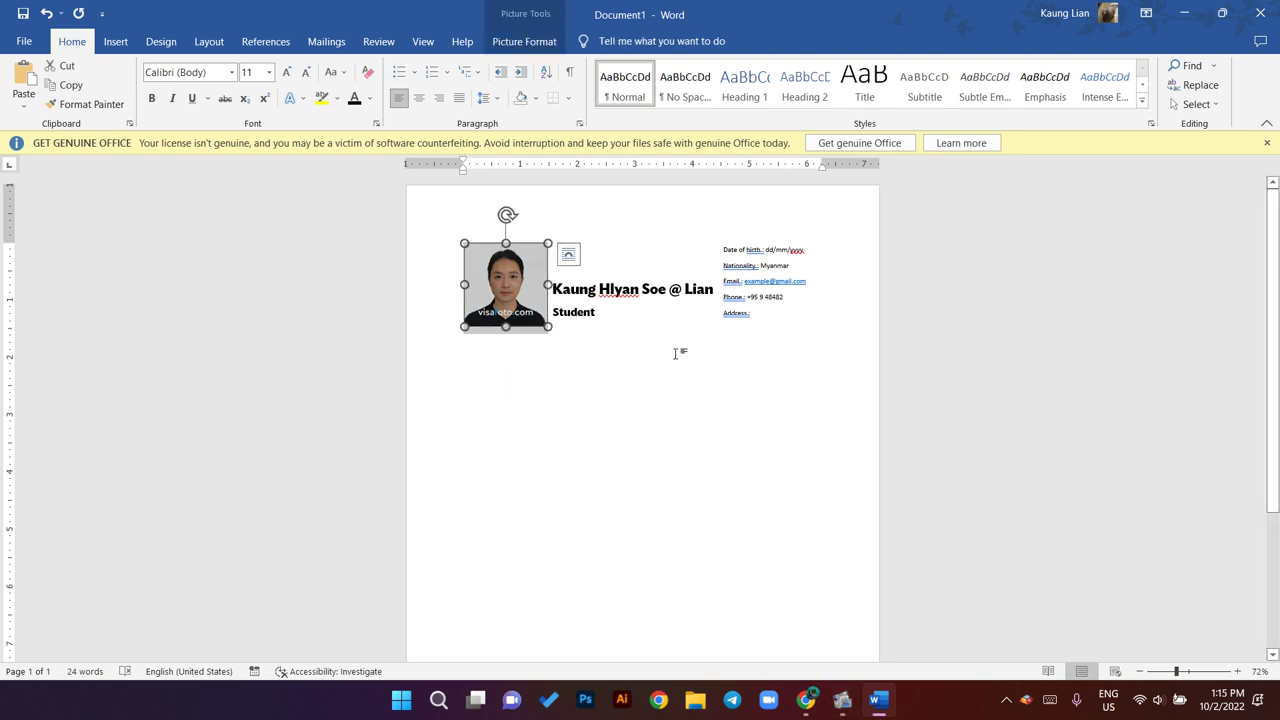
pyautogui.click(778, 355)
pyautogui.click(843, 337)
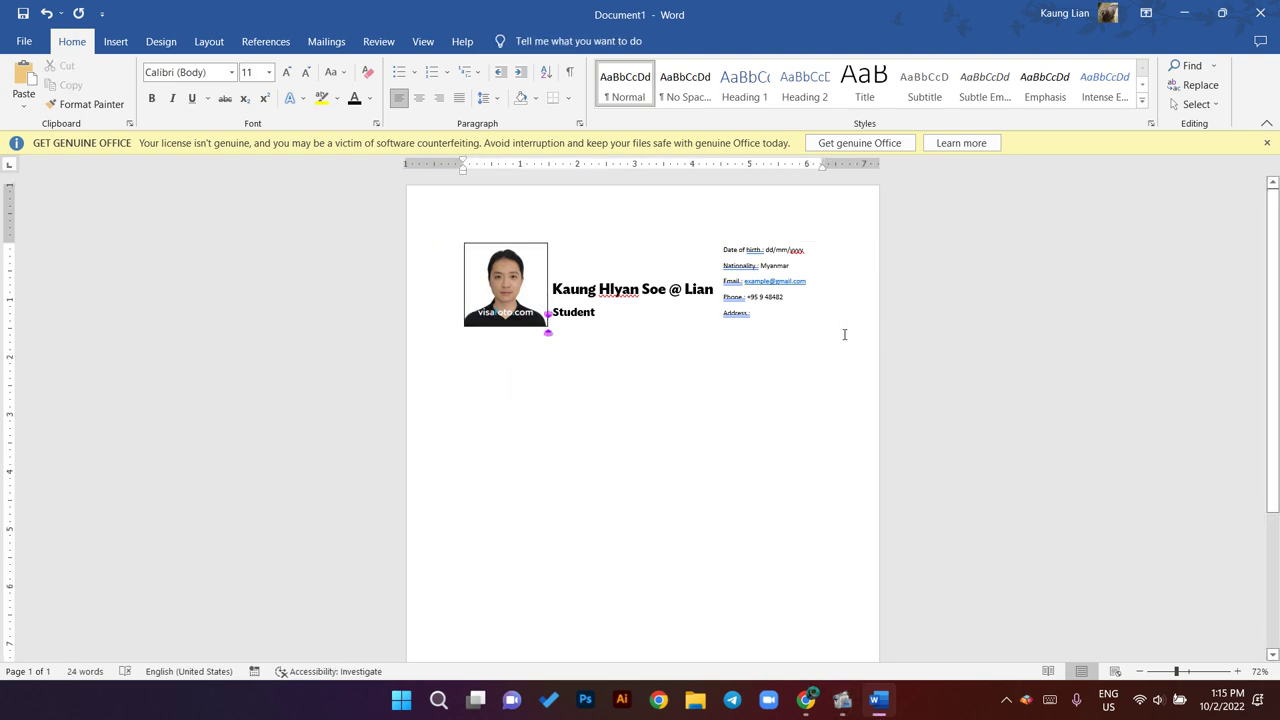
pyautogui.press('Return')
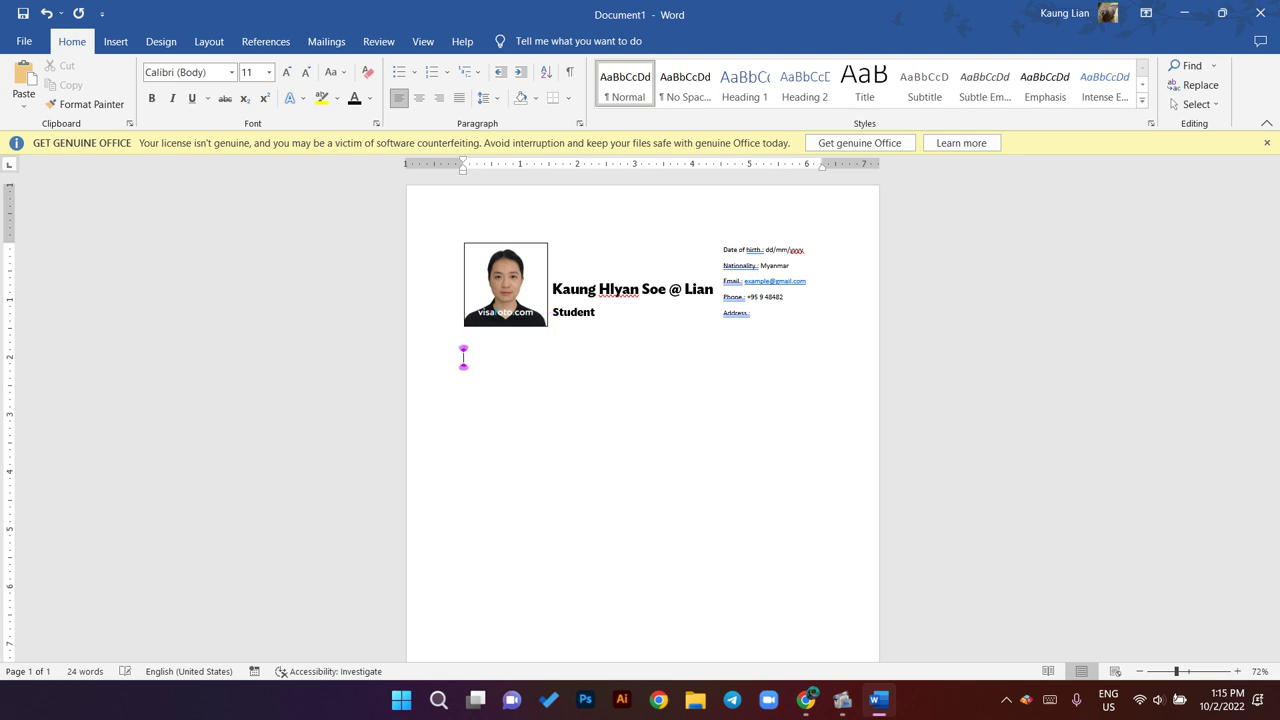
pyautogui.press('BackSpace')
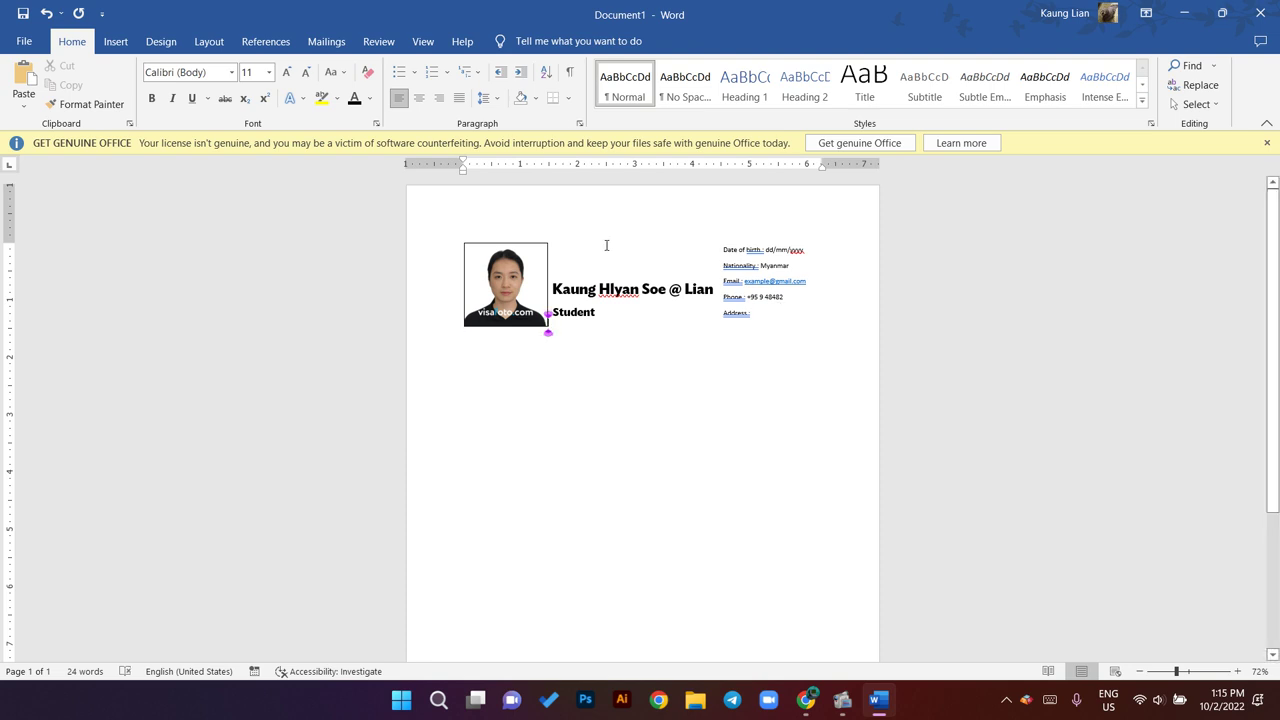
pyautogui.press('Return')
pyautogui.press('BackSpace')
pyautogui.press('Return')
pyautogui.press('BackSpace')
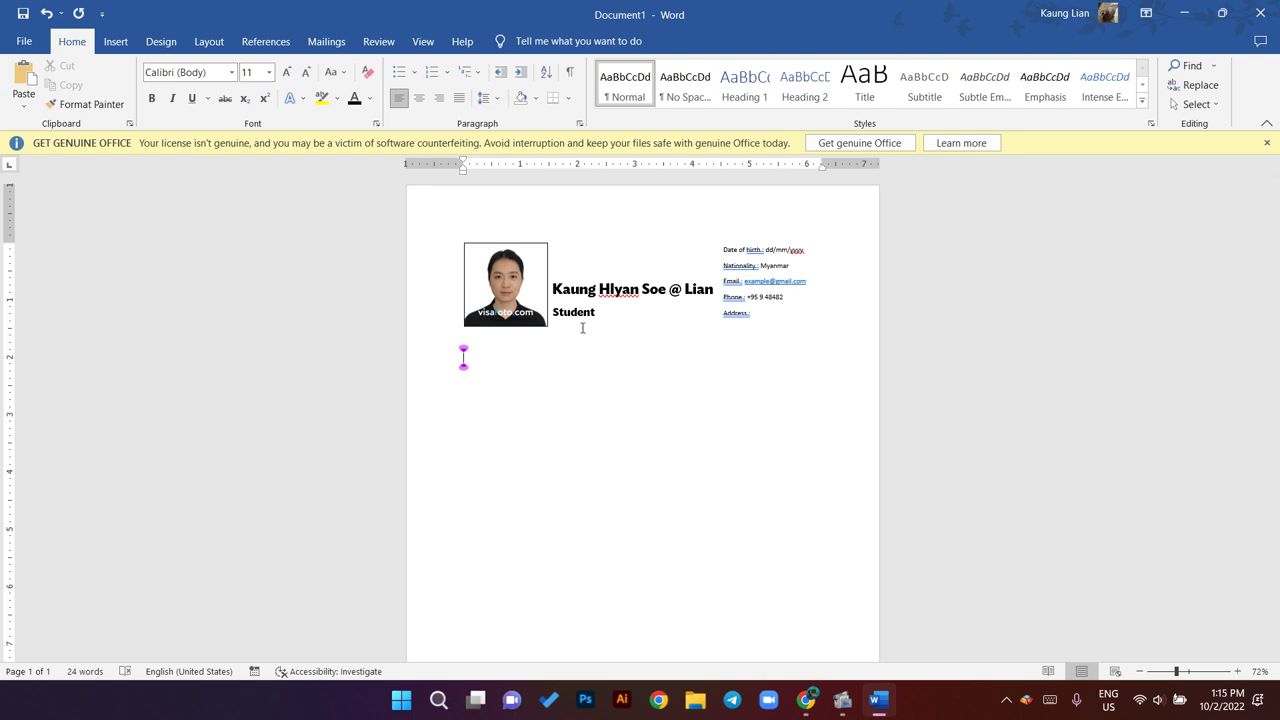
pyautogui.click(806, 700)
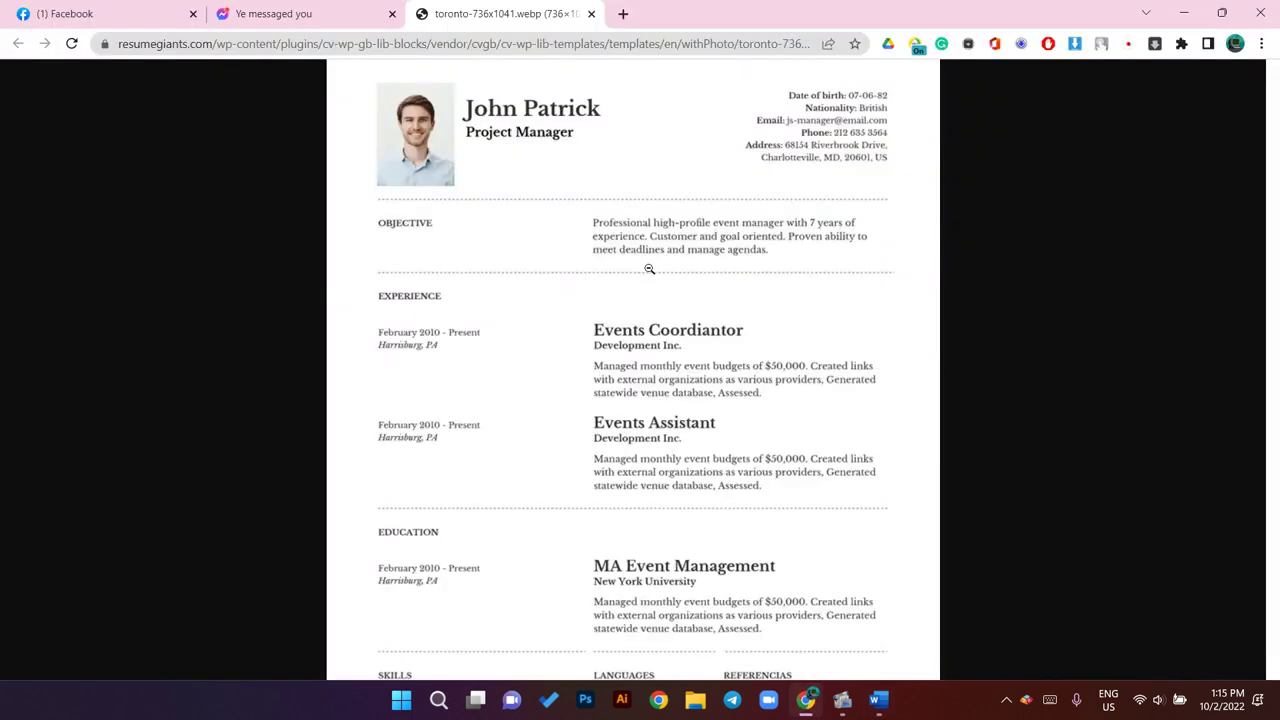
pyautogui.click(1191, 8)
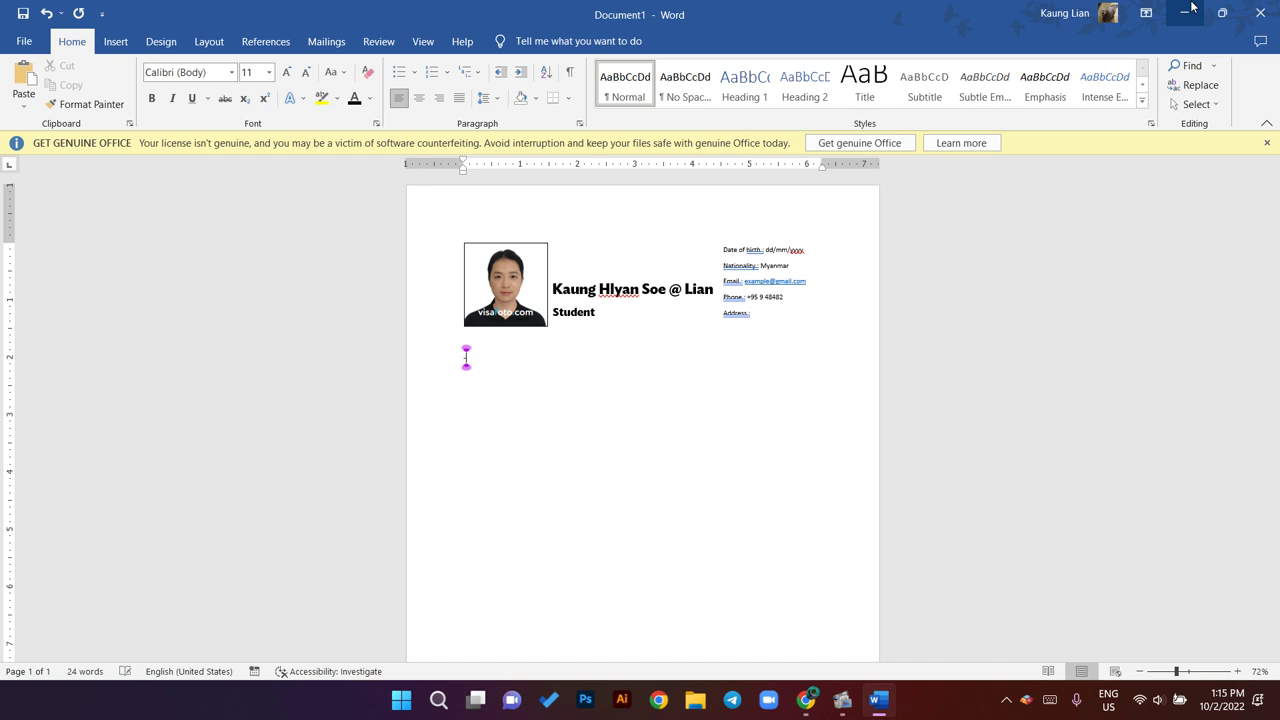
pyautogui.write('-')
# Turn the dashes into a rule line and type 'Objective' beneath it
pyautogui.press('Return')
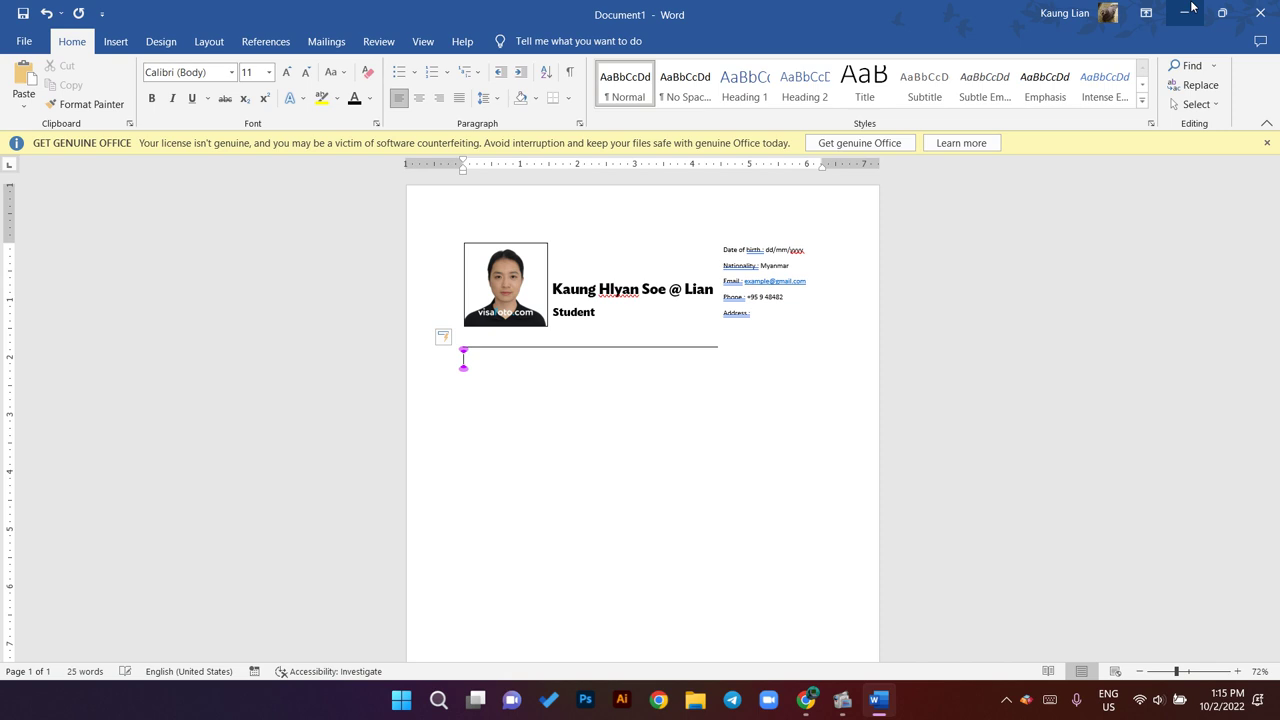
pyautogui.press('BackSpace')
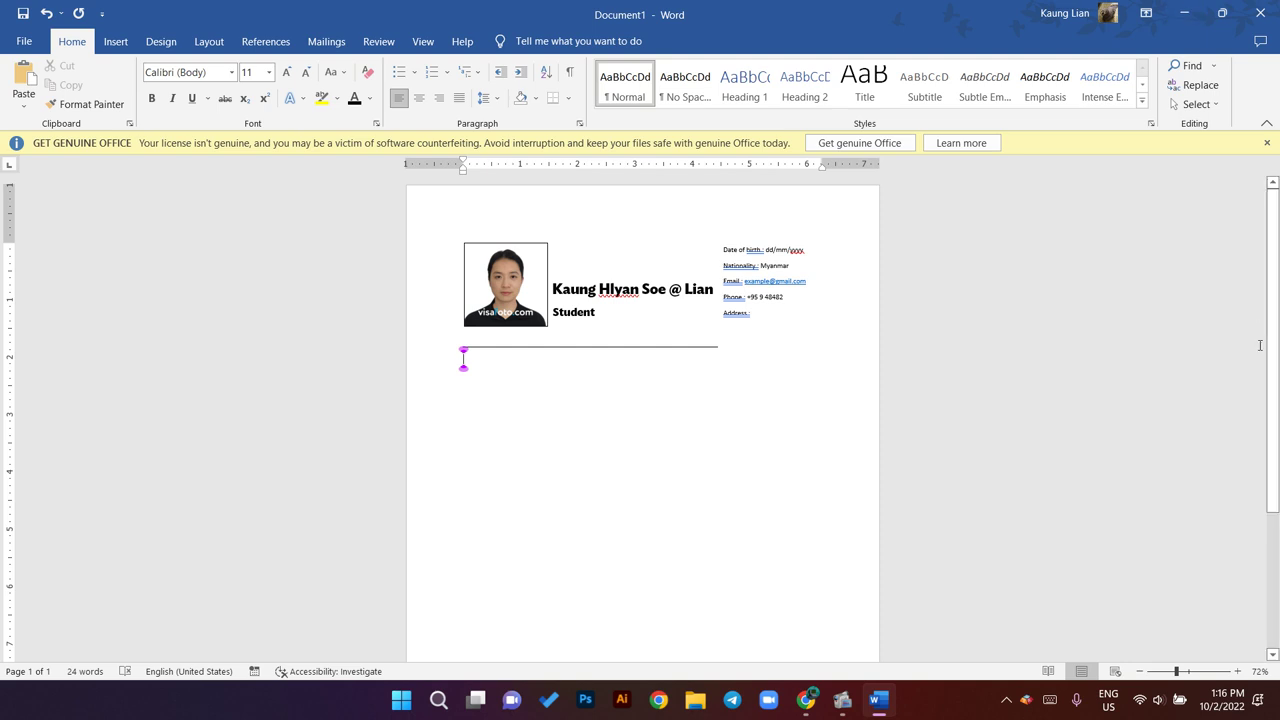
pyautogui.write('Obje')
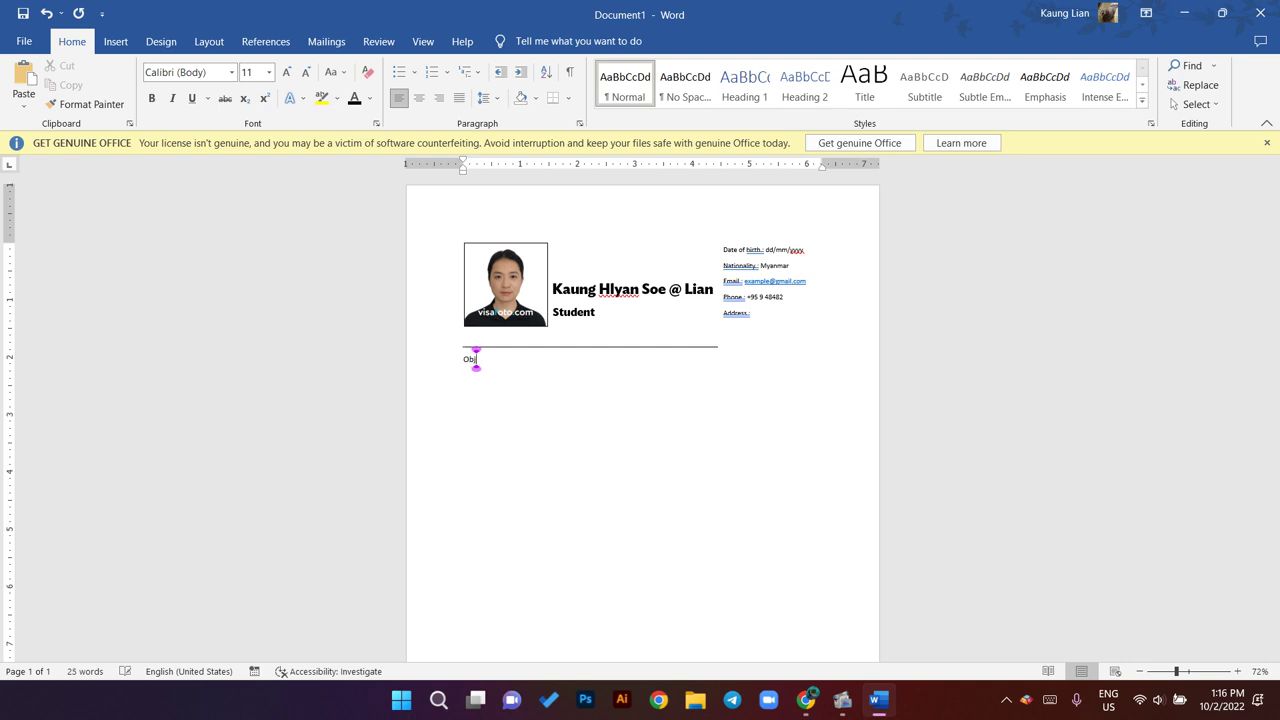
pyautogui.write('ctive')
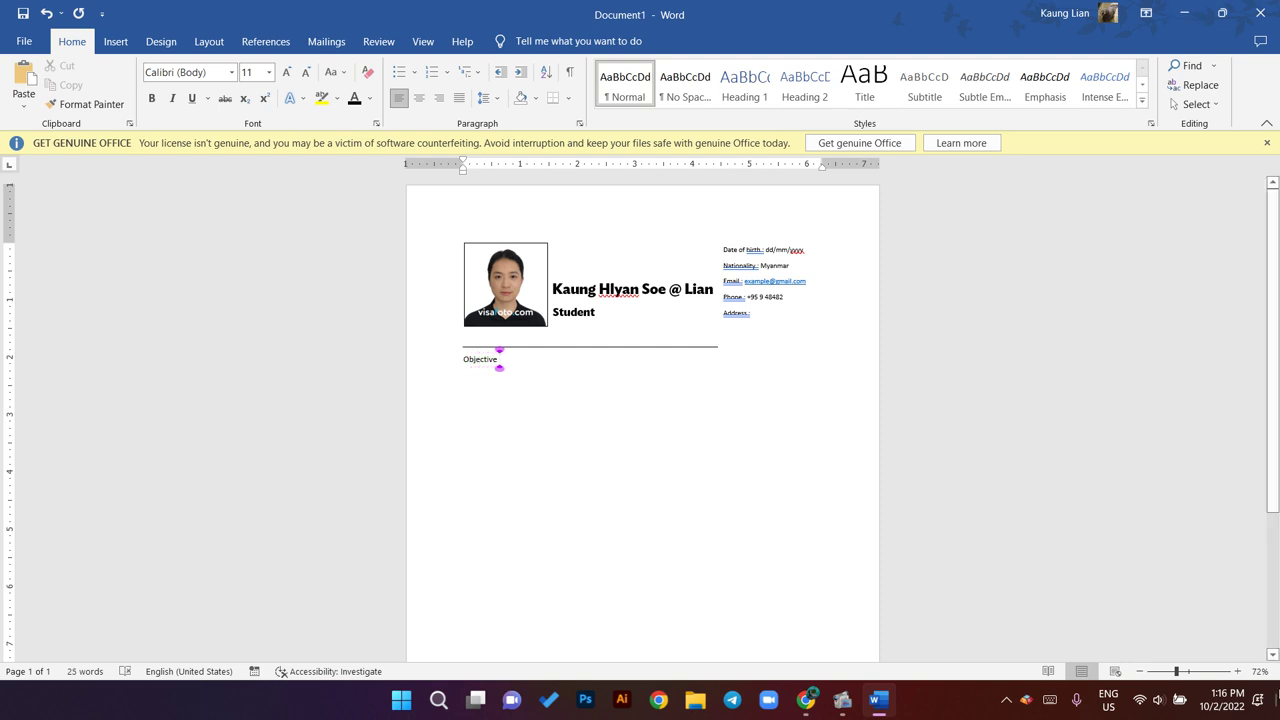
pyautogui.scroll(3, 900, 564)
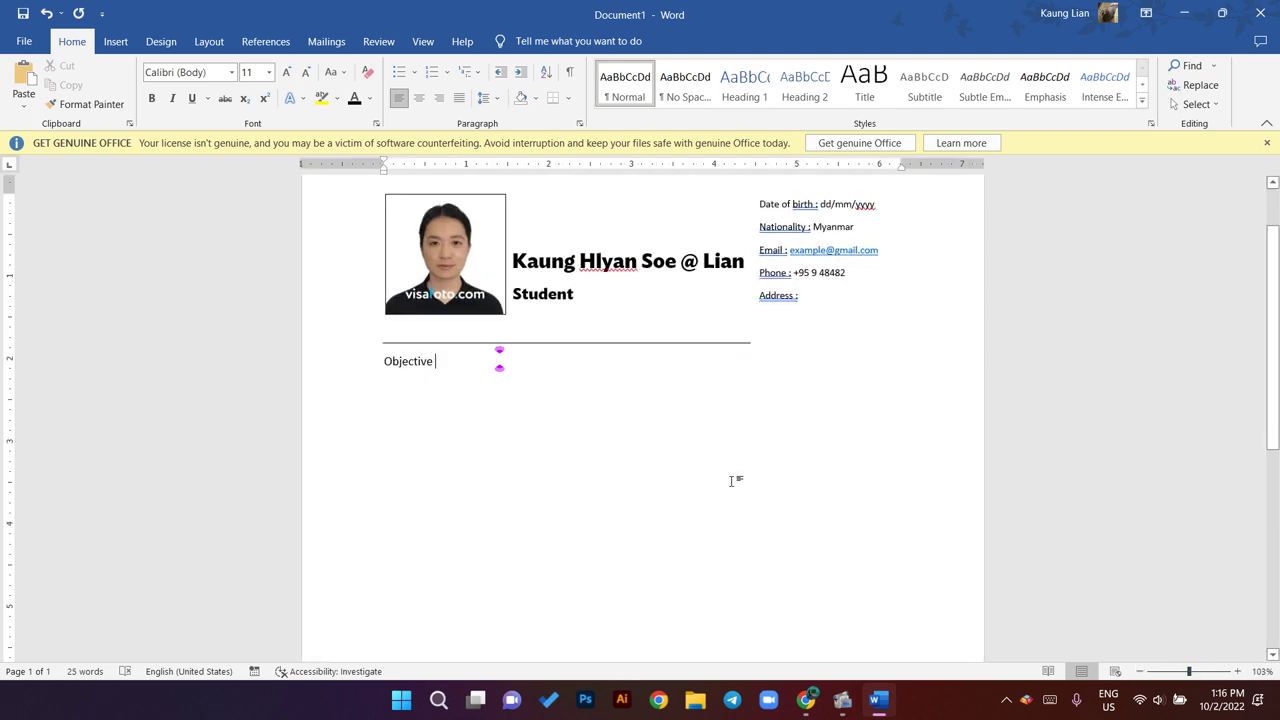
# Make the Objective heading bold
pyautogui.click(349, 351)
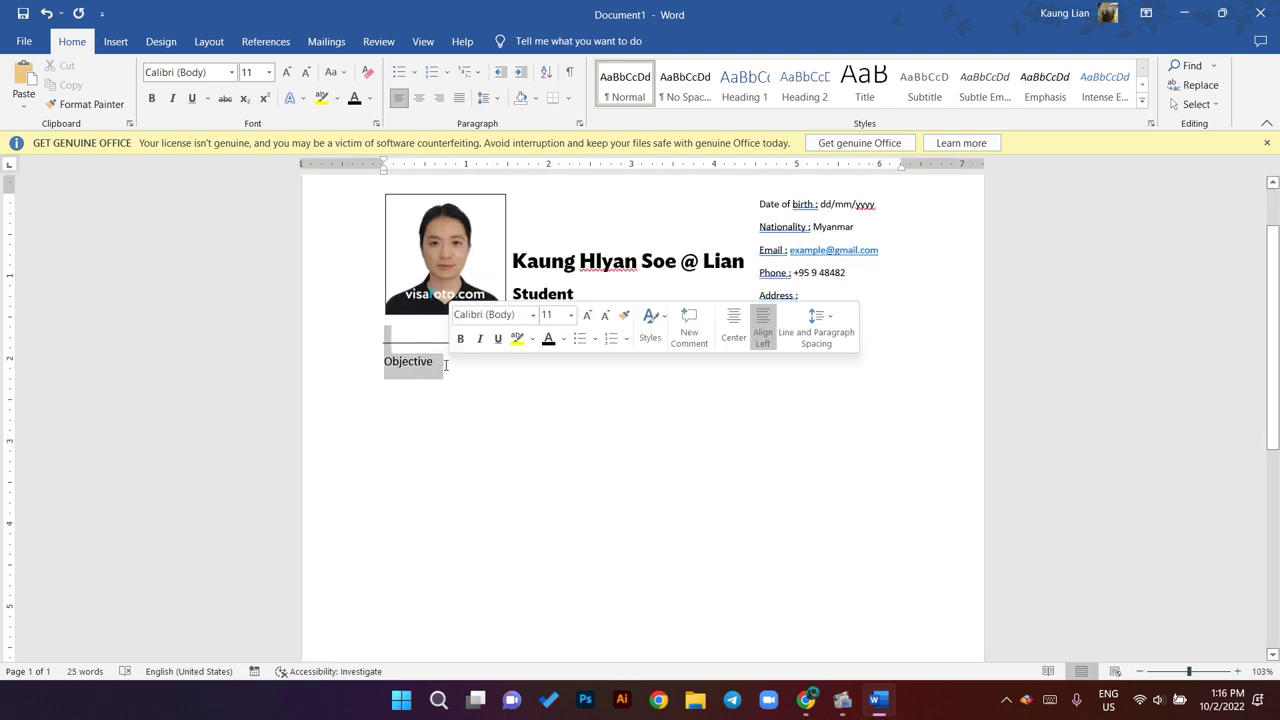
pyautogui.click(433, 364)
pyautogui.click(366, 360)
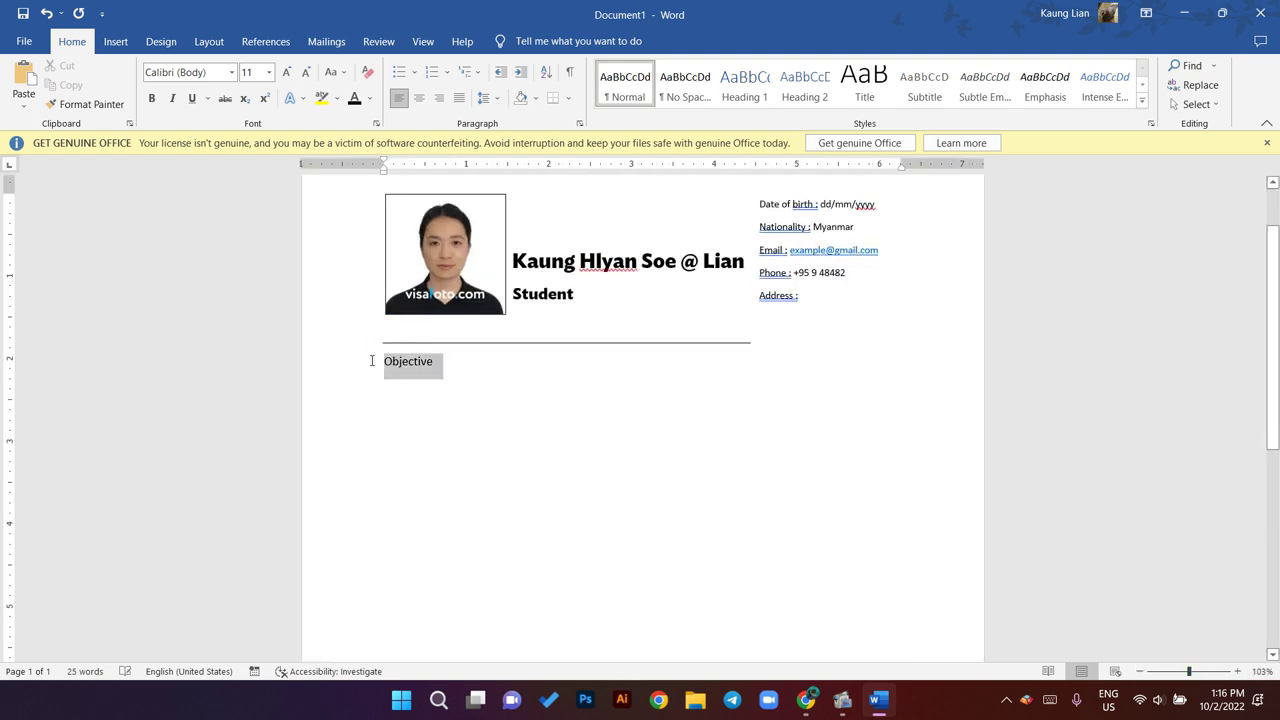
pyautogui.click(151, 98)
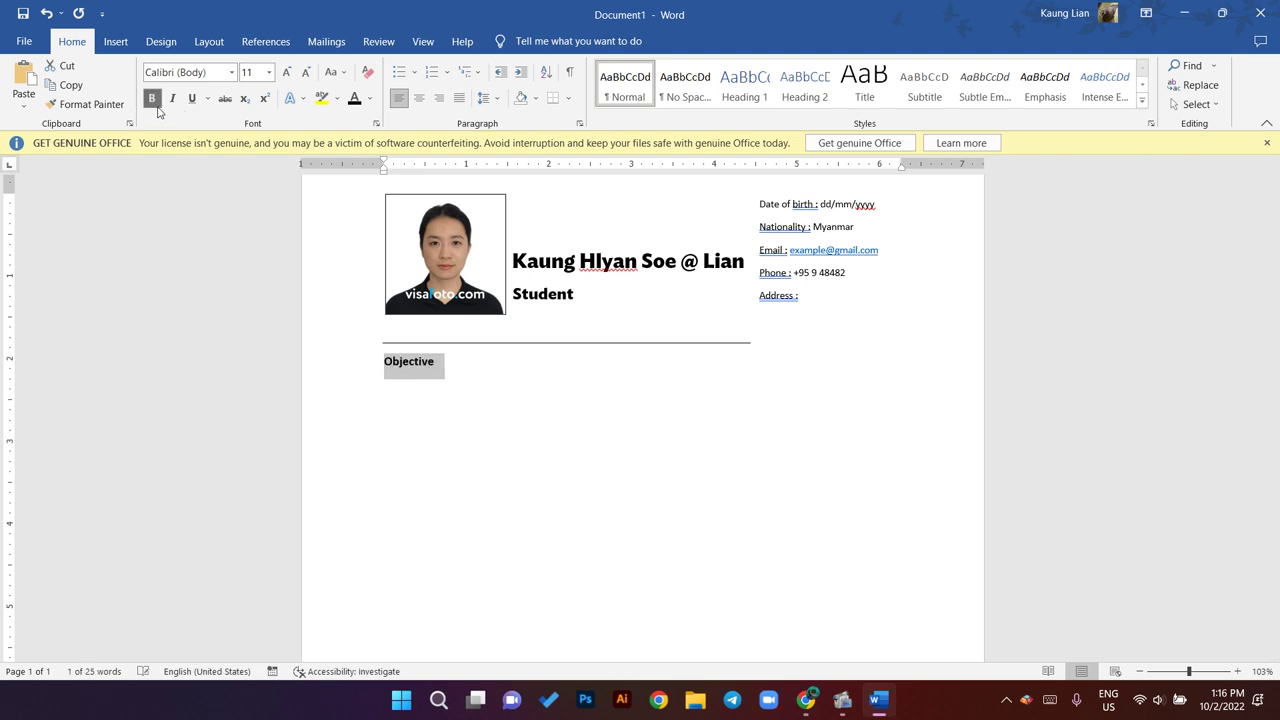
pyautogui.click(484, 365)
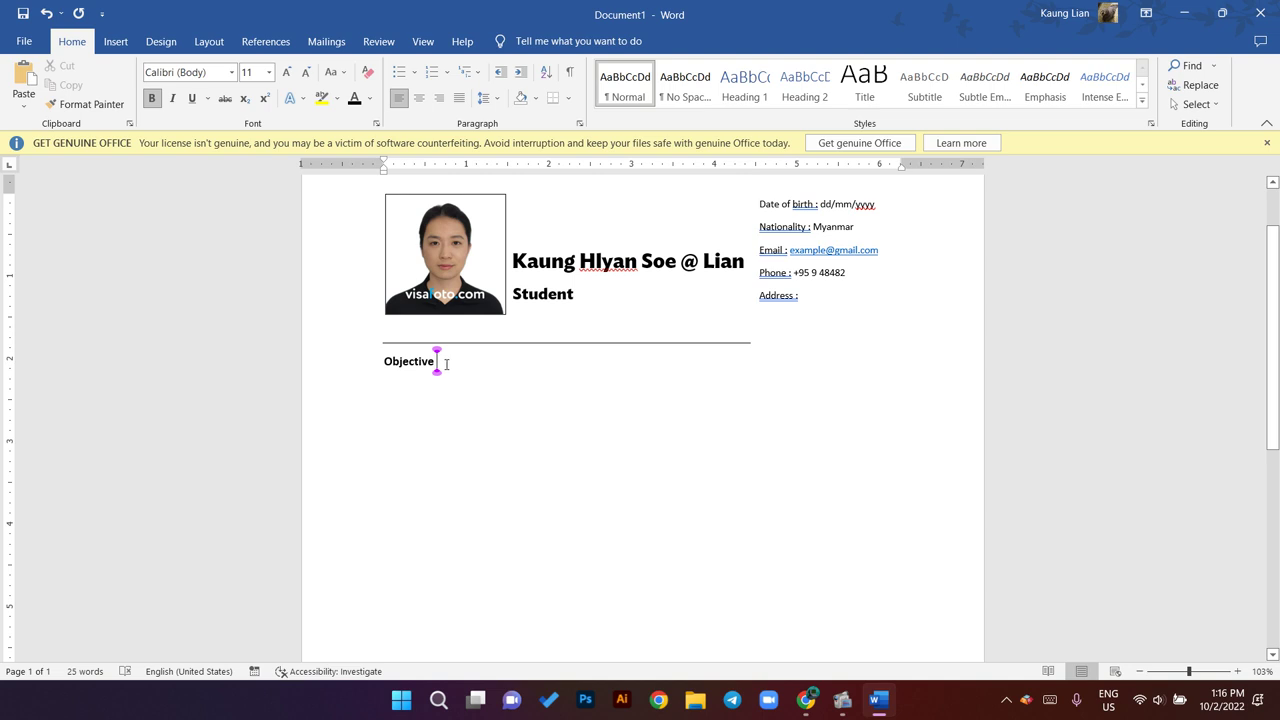
pyautogui.moveTo(440, 364); pyautogui.dragTo(384, 364)
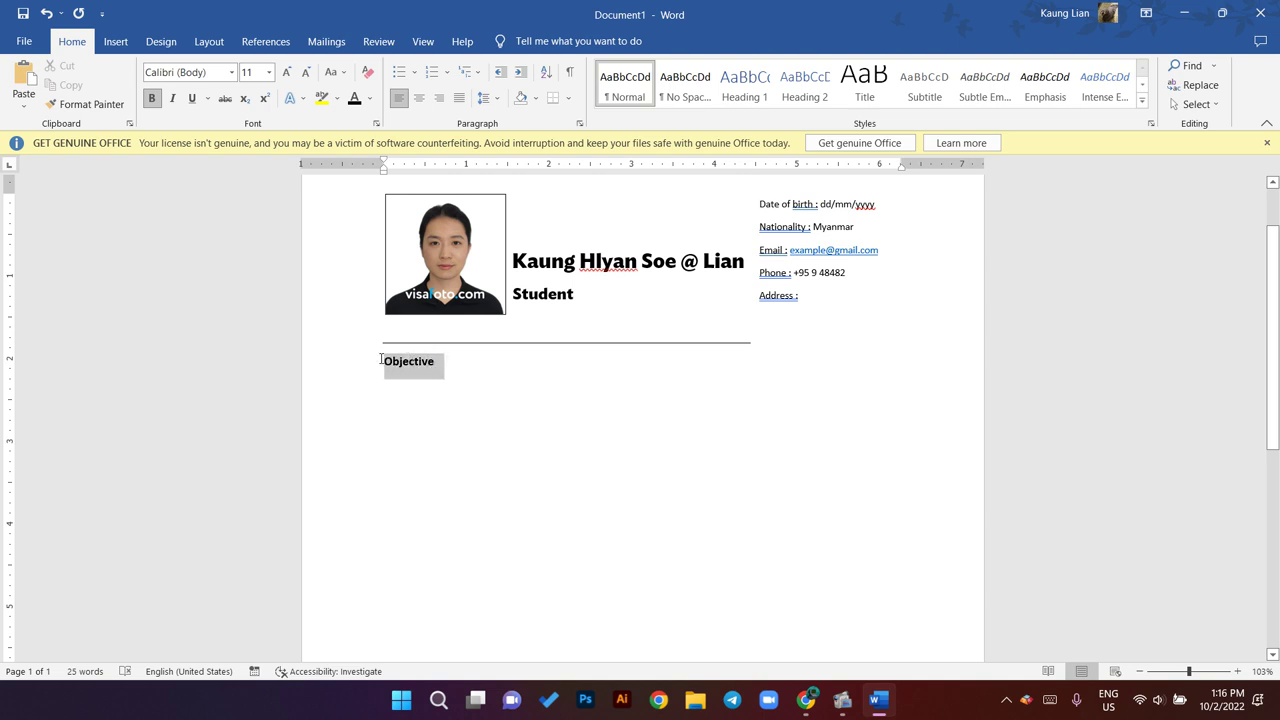
pyautogui.click(451, 366)
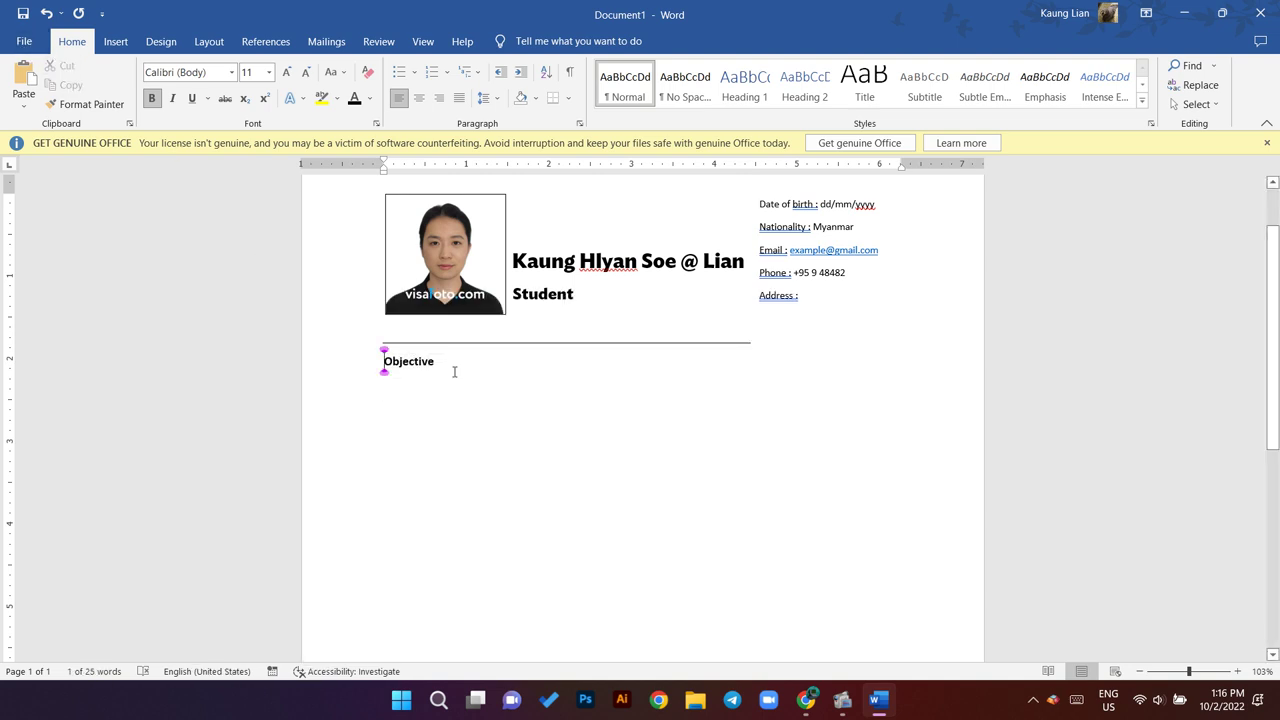
# Start a new, non-bold line below the Objective heading
pyautogui.press('Return')
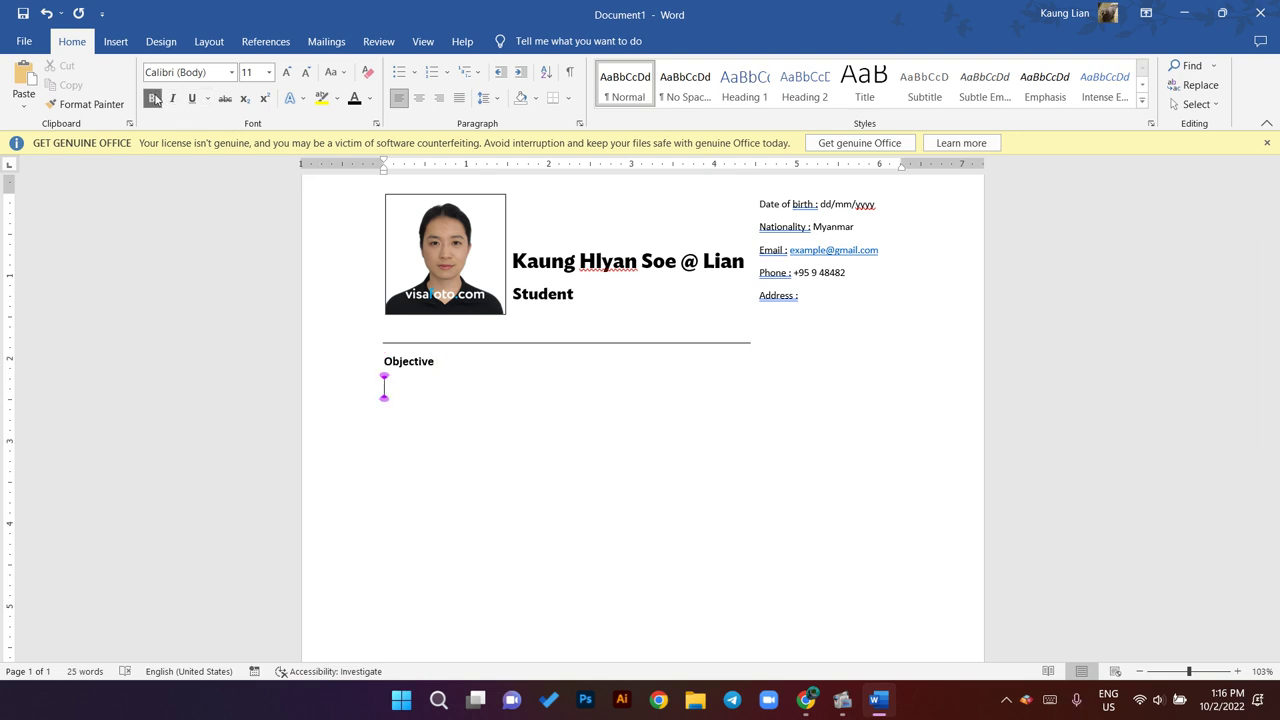
pyautogui.write('Stud')
pyautogui.press('BackSpace')
pyautogui.press('BackSpace')
pyautogui.press('BackSpace')
pyautogui.press('BackSpace')
pyautogui.hotkey('ctrl', 'b')
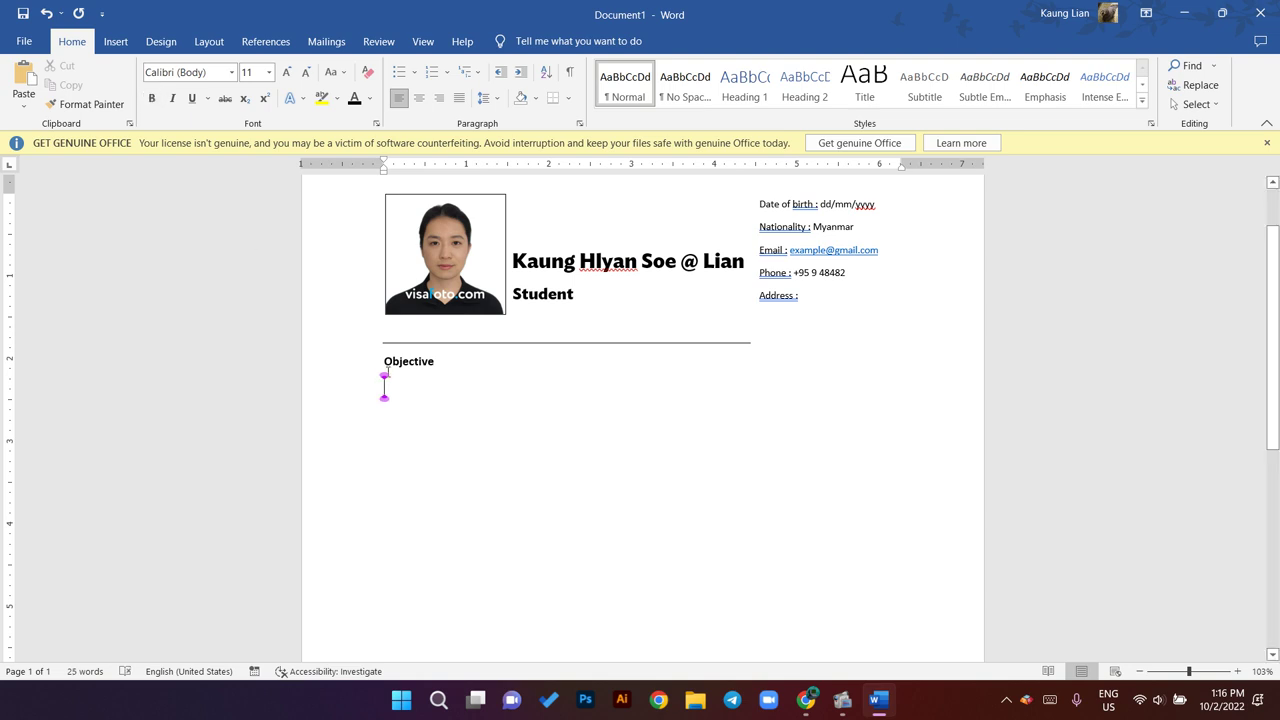
# Compare with the reference CV, then clear the stray test typing on the line below Objective
pyautogui.click(805, 697)
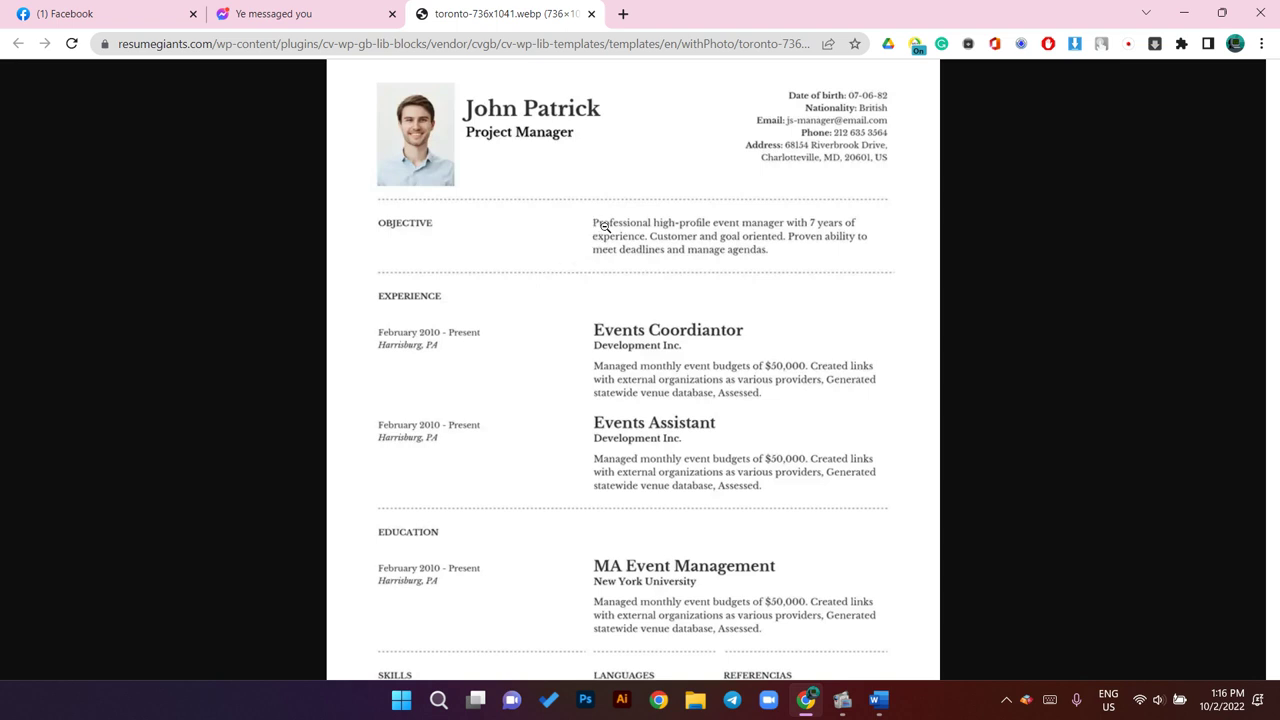
pyautogui.click(1184, 12)
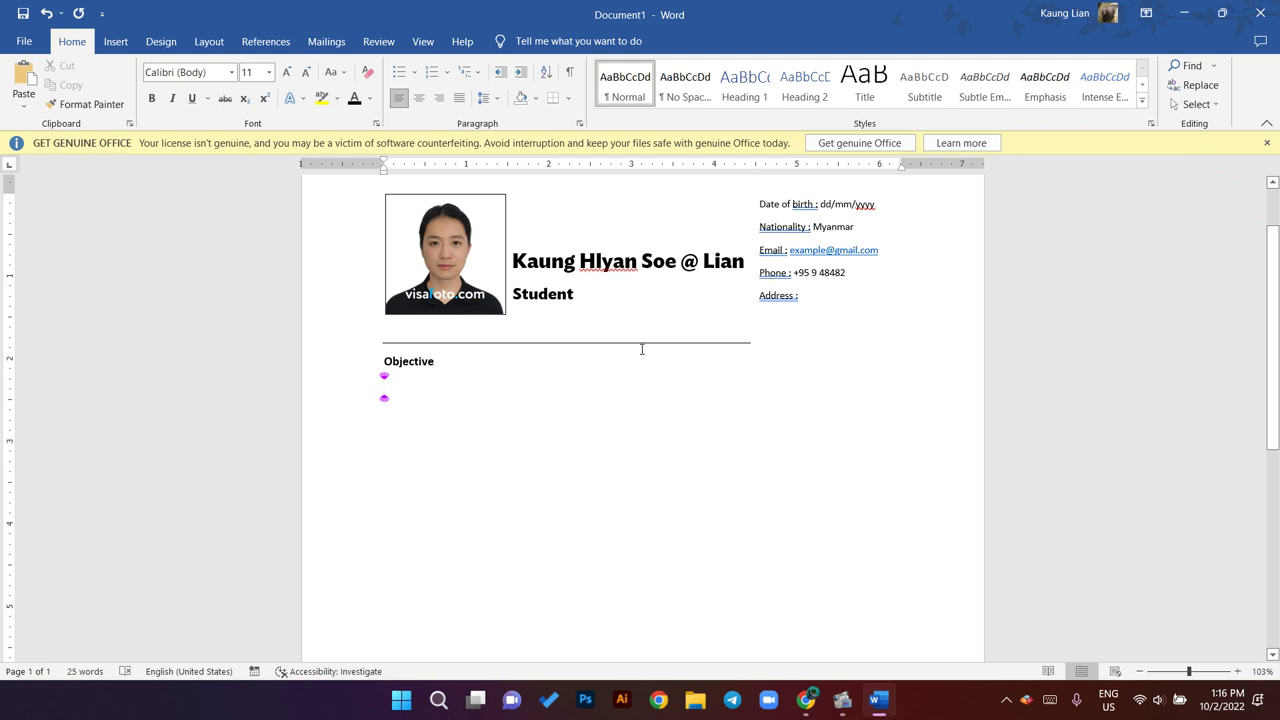
pyautogui.click(436, 361)
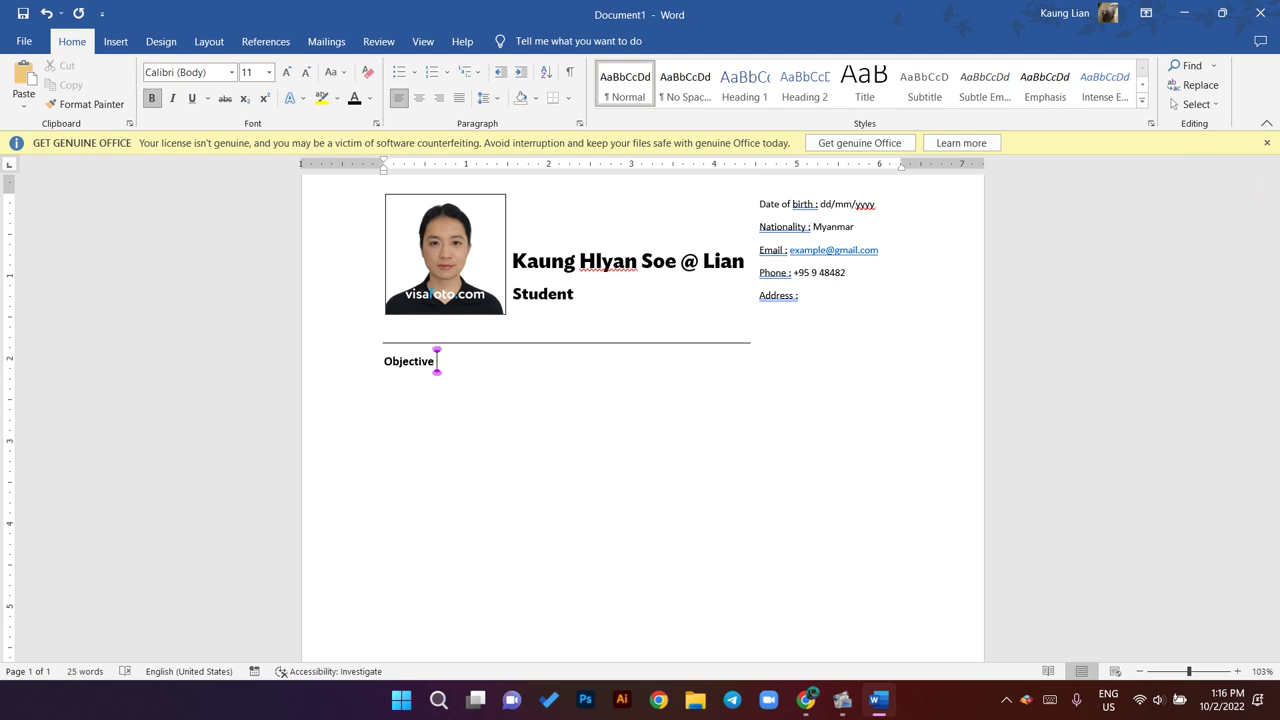
pyautogui.click(395, 383)
pyautogui.scroll(1, 640, 400)
pyautogui.click(151, 97)
pyautogui.write('rwg')
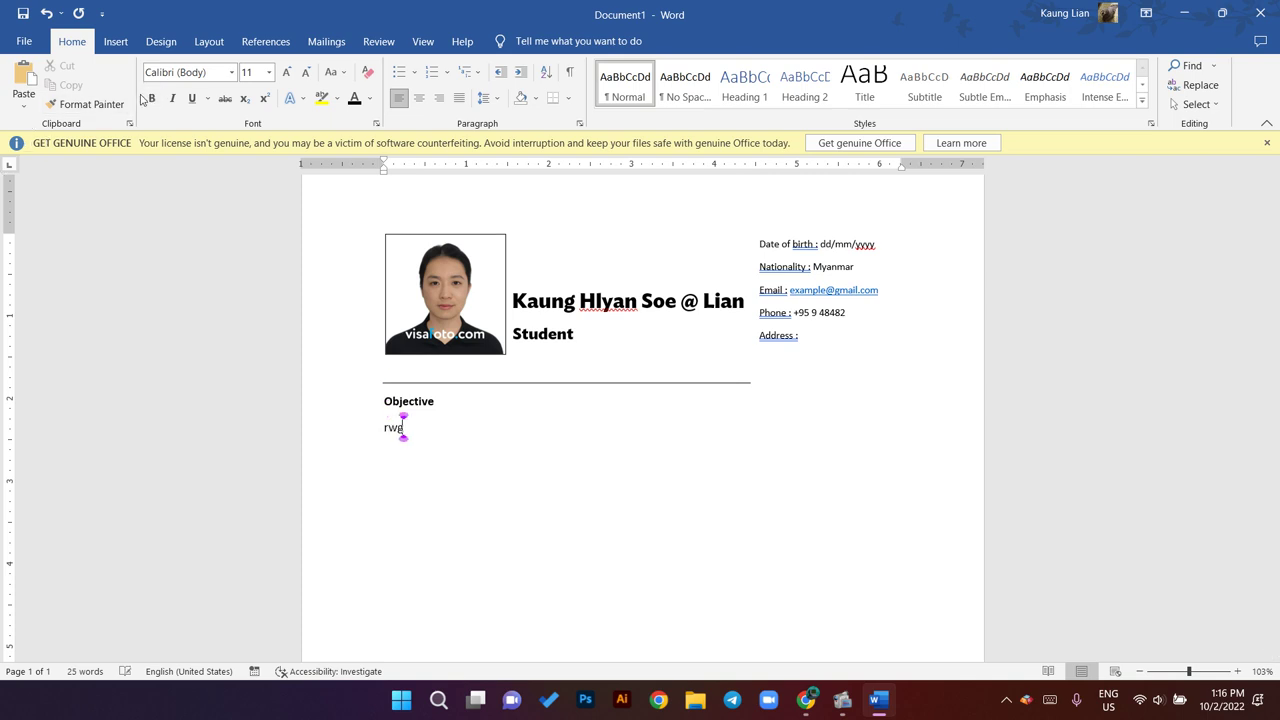
pyautogui.write('Rwg6h7')
pyautogui.press('BackSpace')
pyautogui.press('BackSpace')
pyautogui.press('BackSpace')
pyautogui.press('BackSpace')
pyautogui.press('BackSpace')
pyautogui.press('BackSpace')
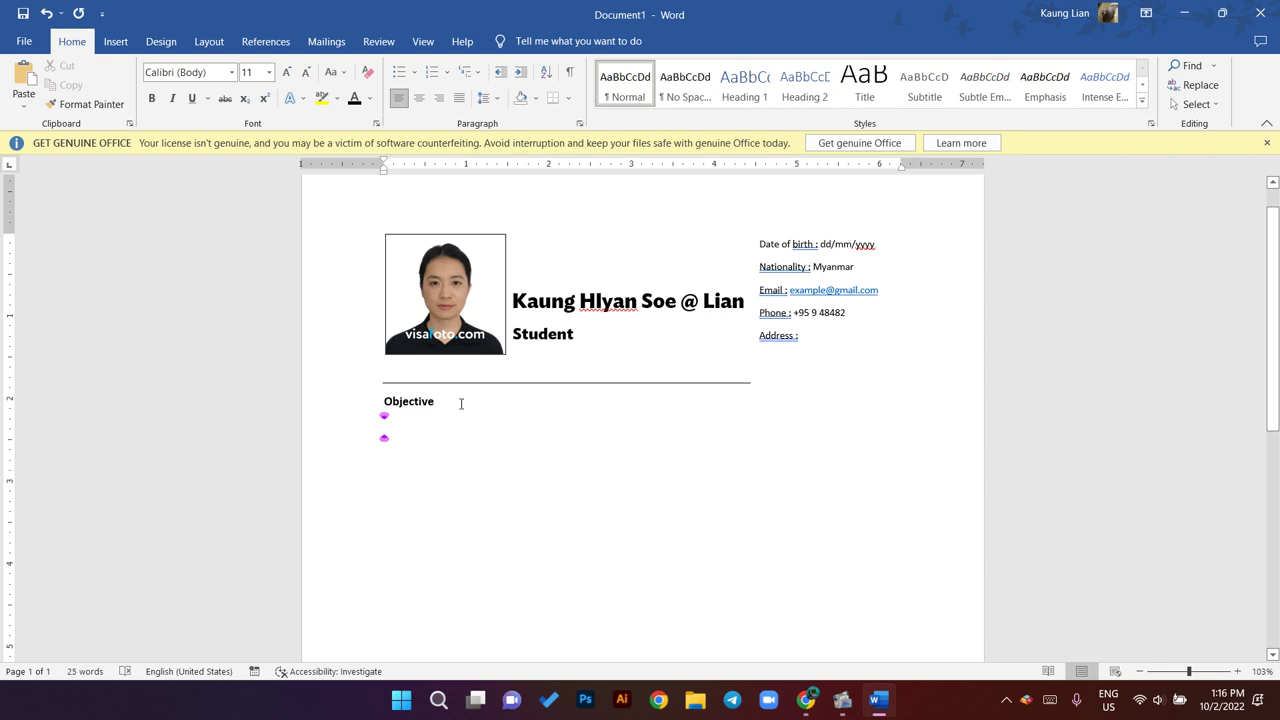
pyautogui.click(115, 41)
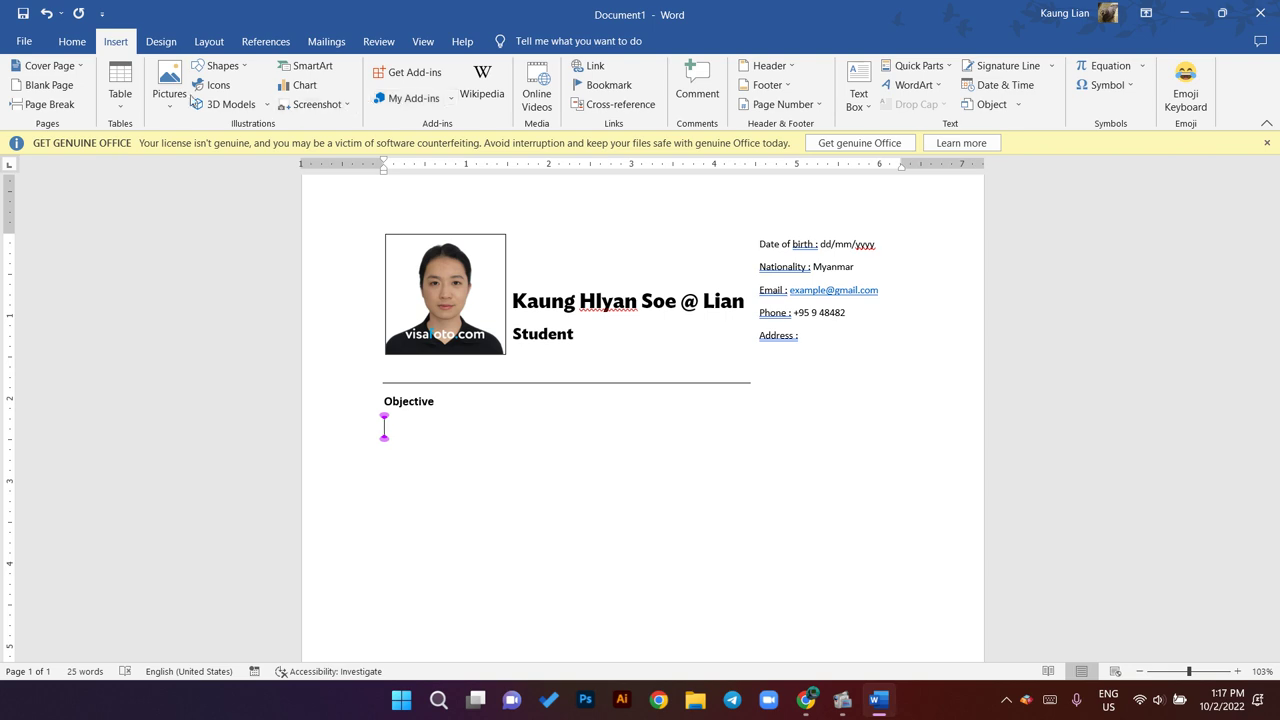
pyautogui.click(220, 65)
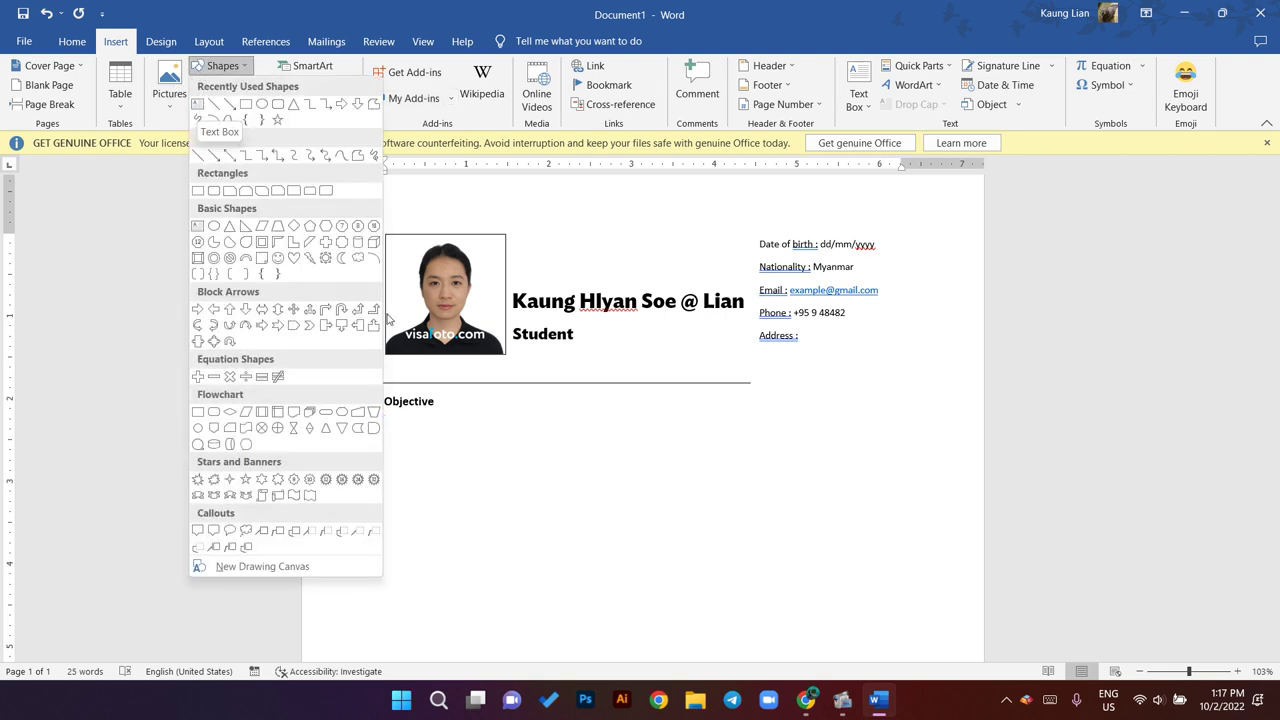
# Draw a text box right of Objective and type 'Efrugrugjurg rjriig' in it
pyautogui.click(445, 425)
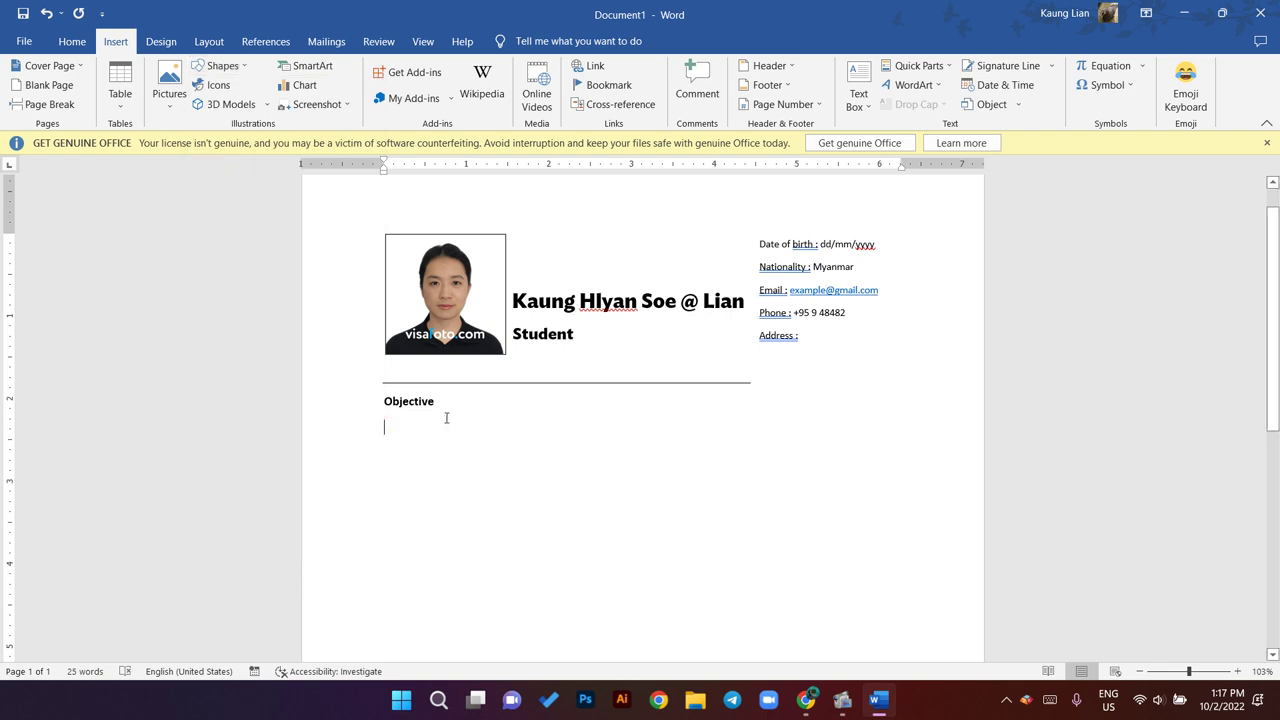
pyautogui.click(224, 65)
pyautogui.click(198, 104)
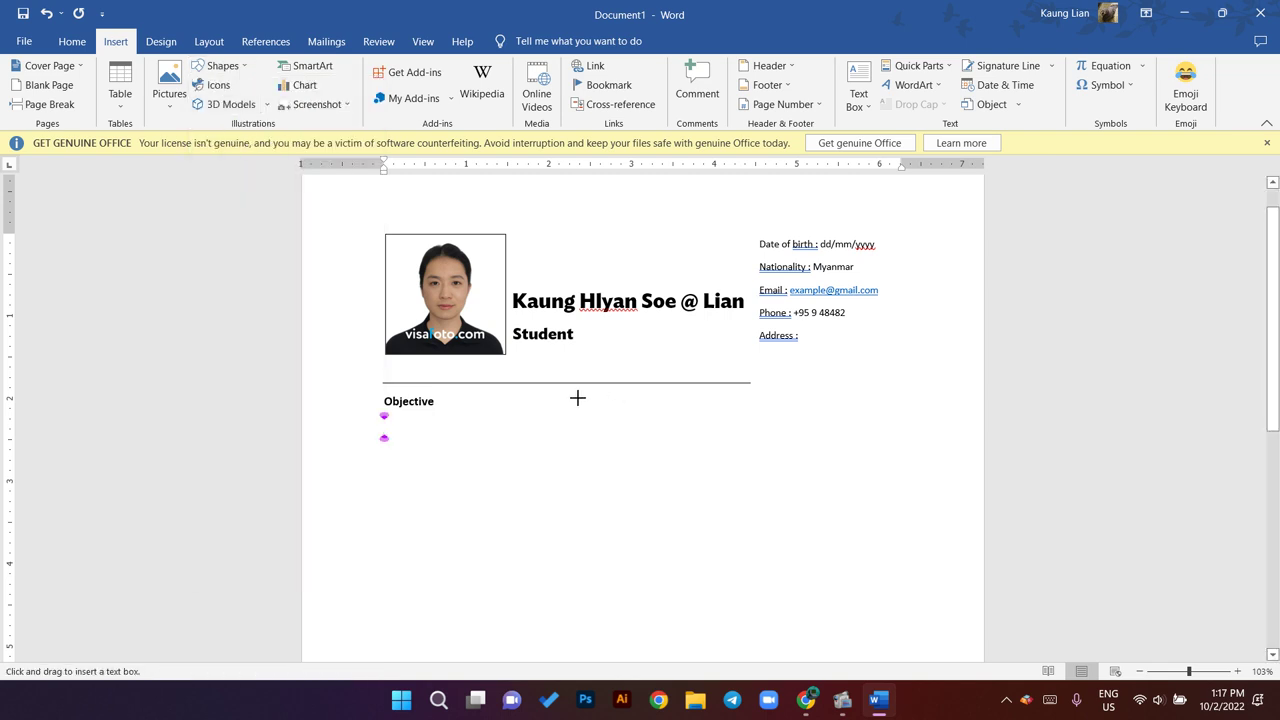
pyautogui.moveTo(575, 395); pyautogui.dragTo(923, 451)
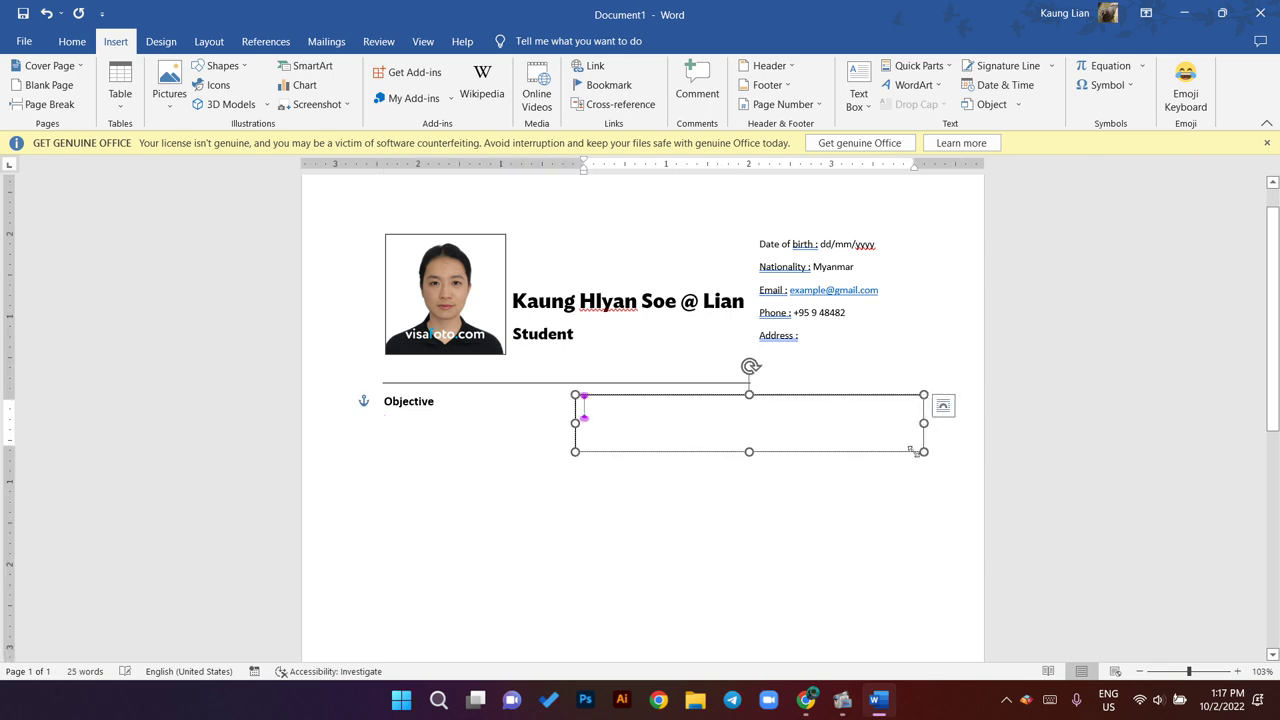
pyautogui.click(71, 41)
pyautogui.write('Efrug')
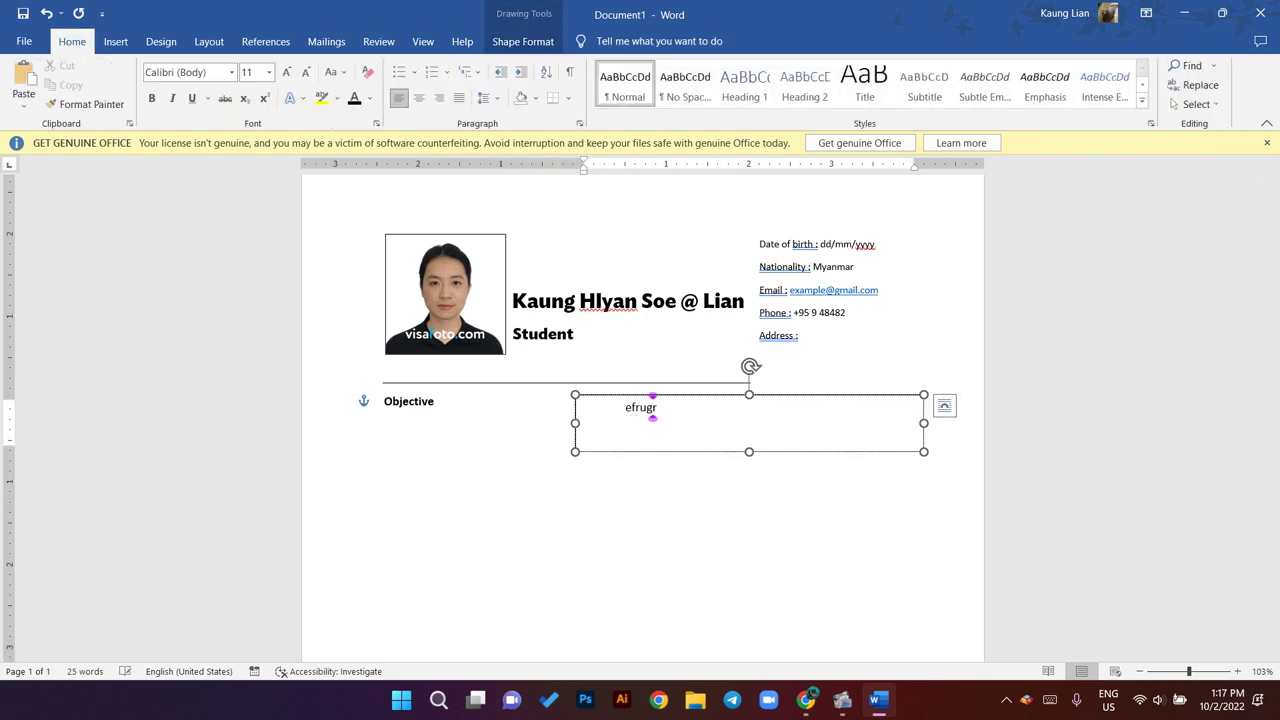
pyautogui.write('rugjurg rjriig')
# Set the Objective text box's Shape Outline to No Outline
pyautogui.click(944, 405)
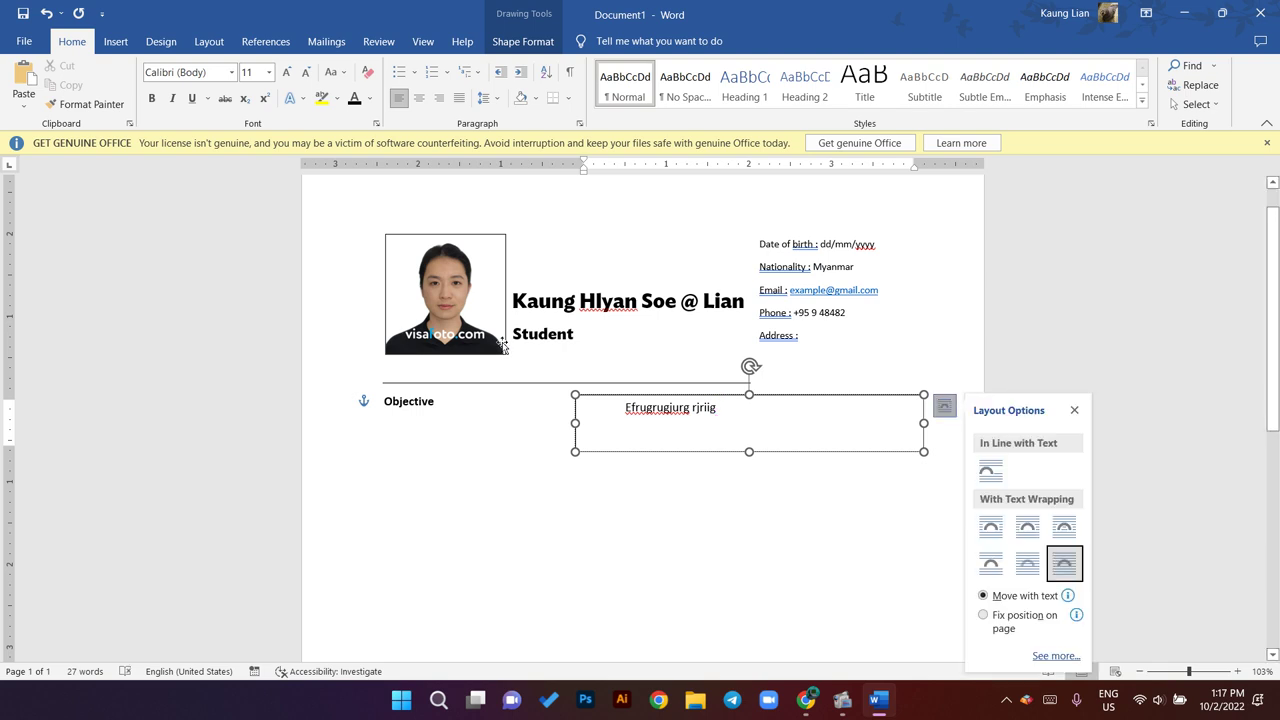
pyautogui.click(606, 454)
pyautogui.scroll(1, 606, 454)
pyautogui.click(944, 445)
pyautogui.tripleClick(652, 449)
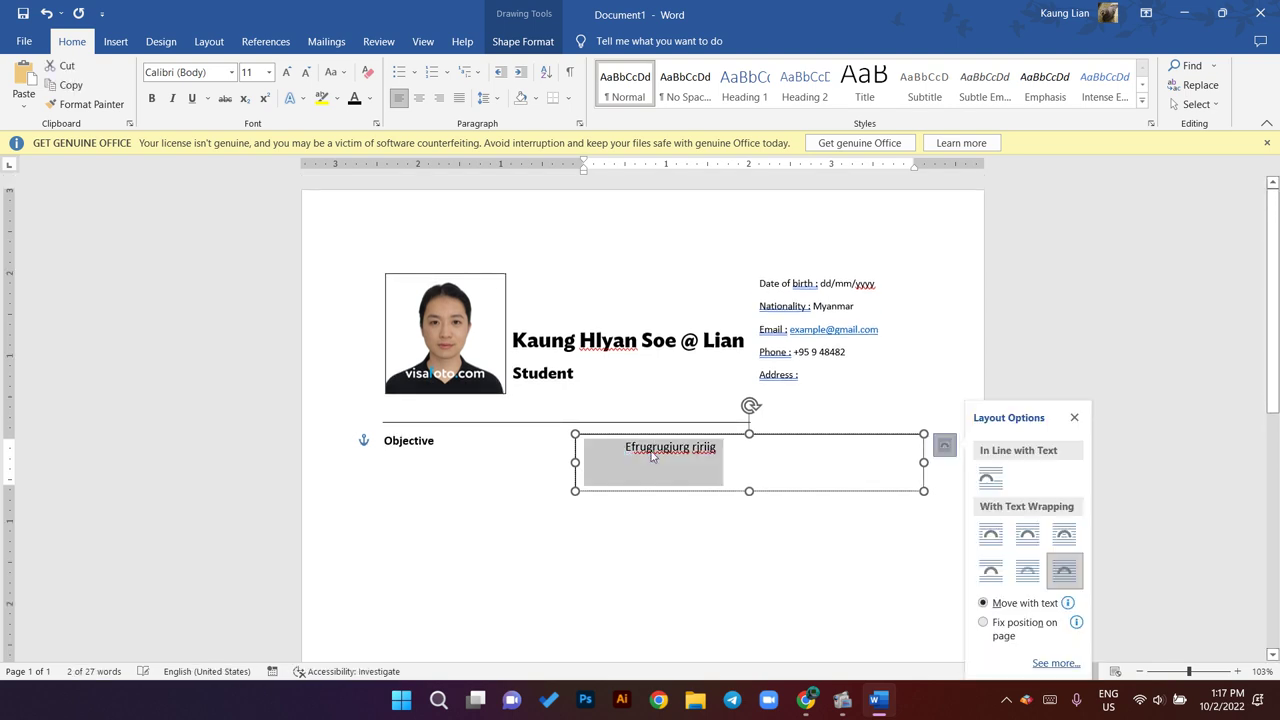
pyautogui.click(504, 44)
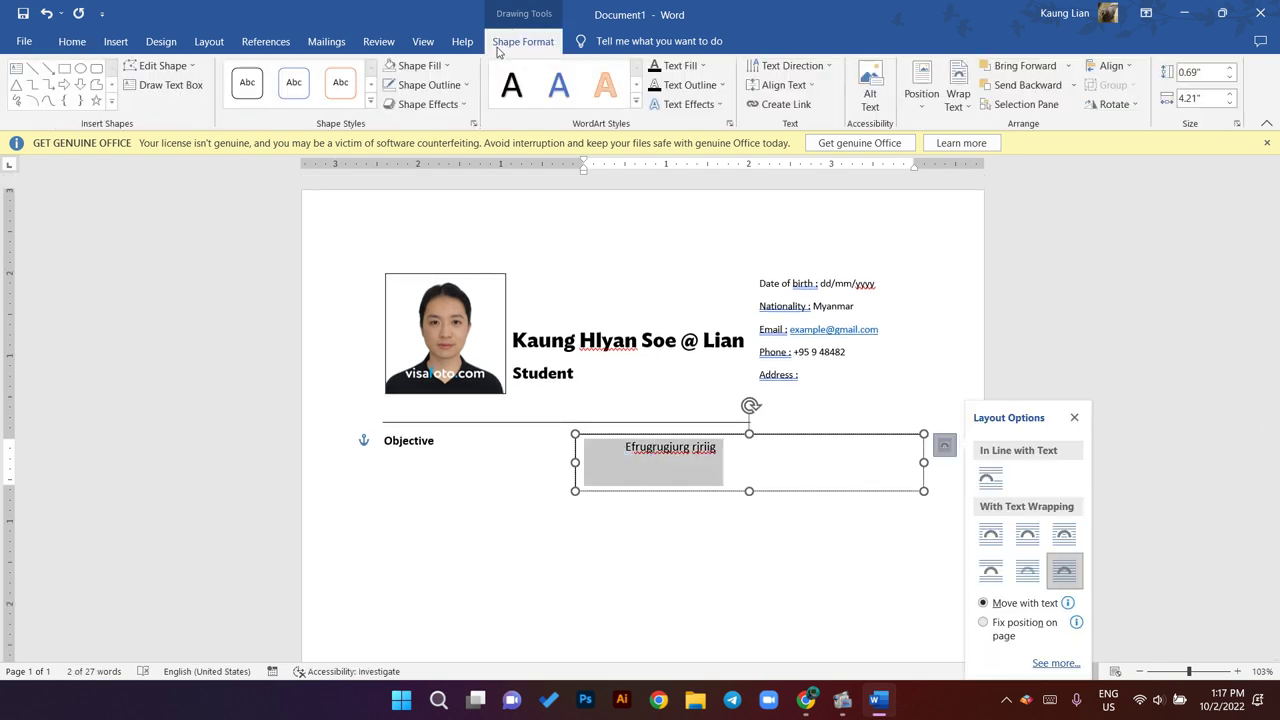
pyautogui.click(428, 85)
pyautogui.click(440, 234)
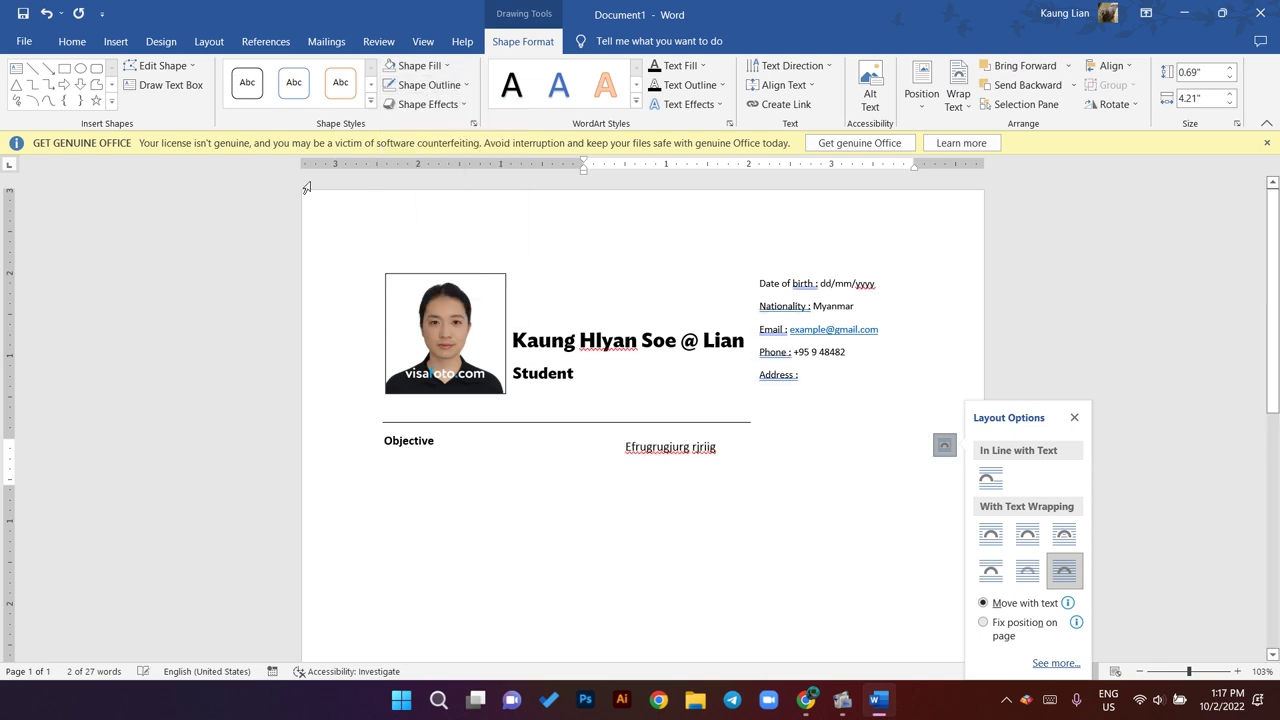
pyautogui.click(72, 41)
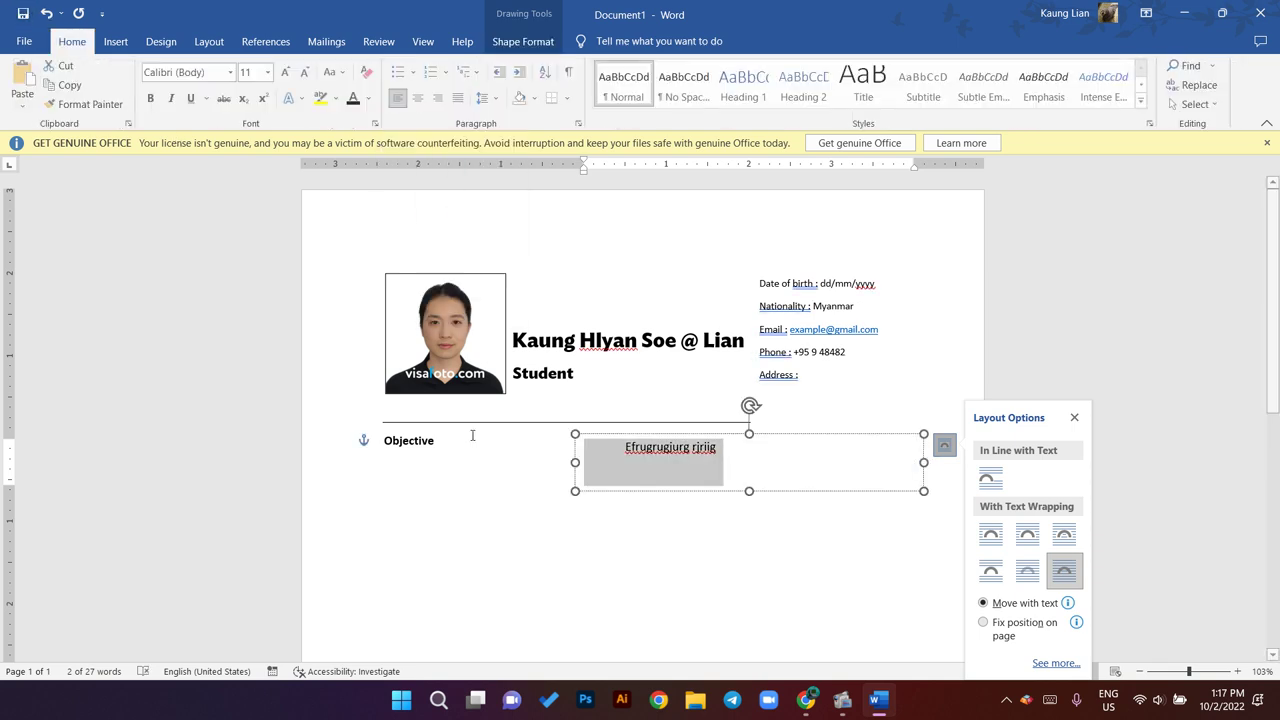
pyautogui.click(422, 444)
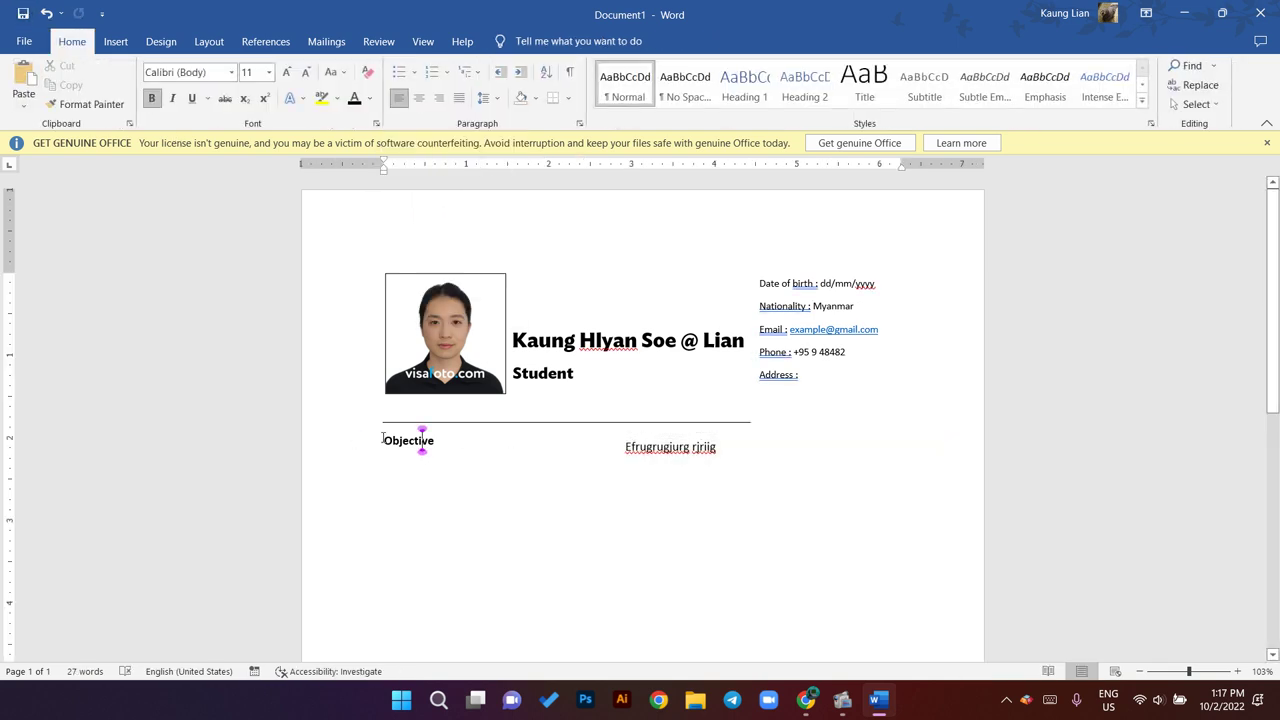
# Leave the placeholder text box and add an empty line after the Objective heading
pyautogui.moveTo(383, 440); pyautogui.dragTo(666, 457)
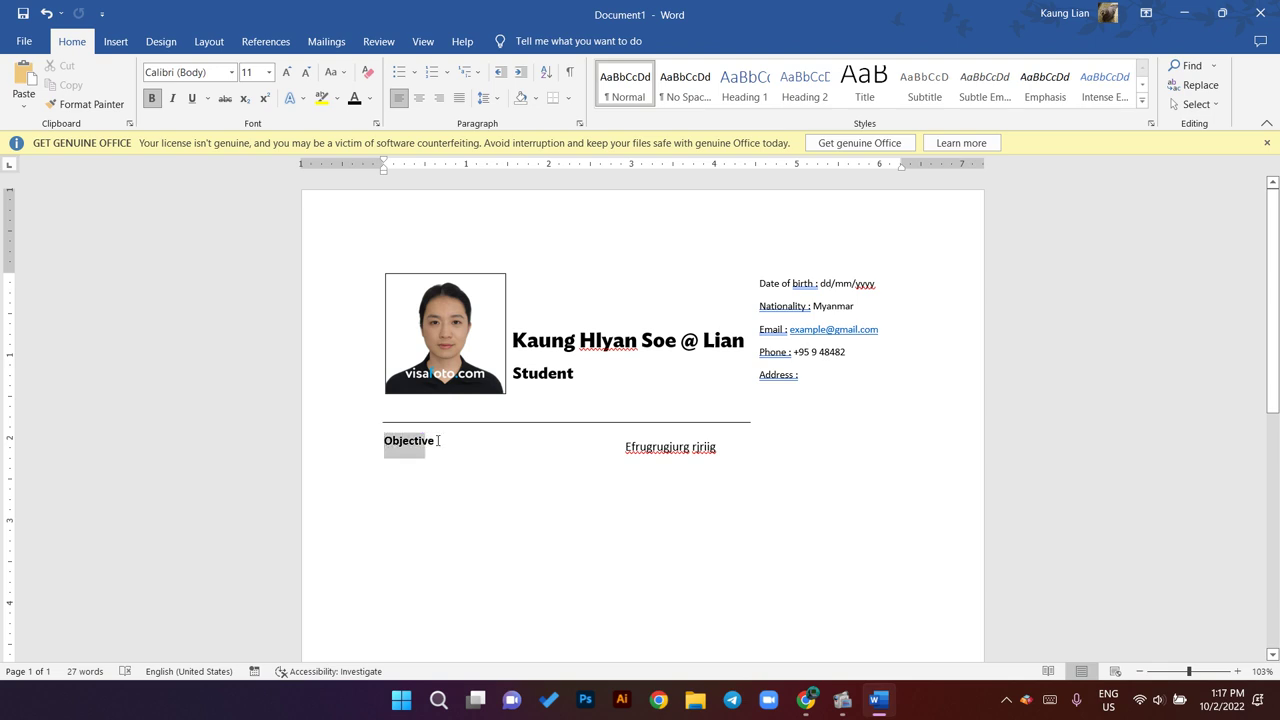
pyautogui.click(696, 455)
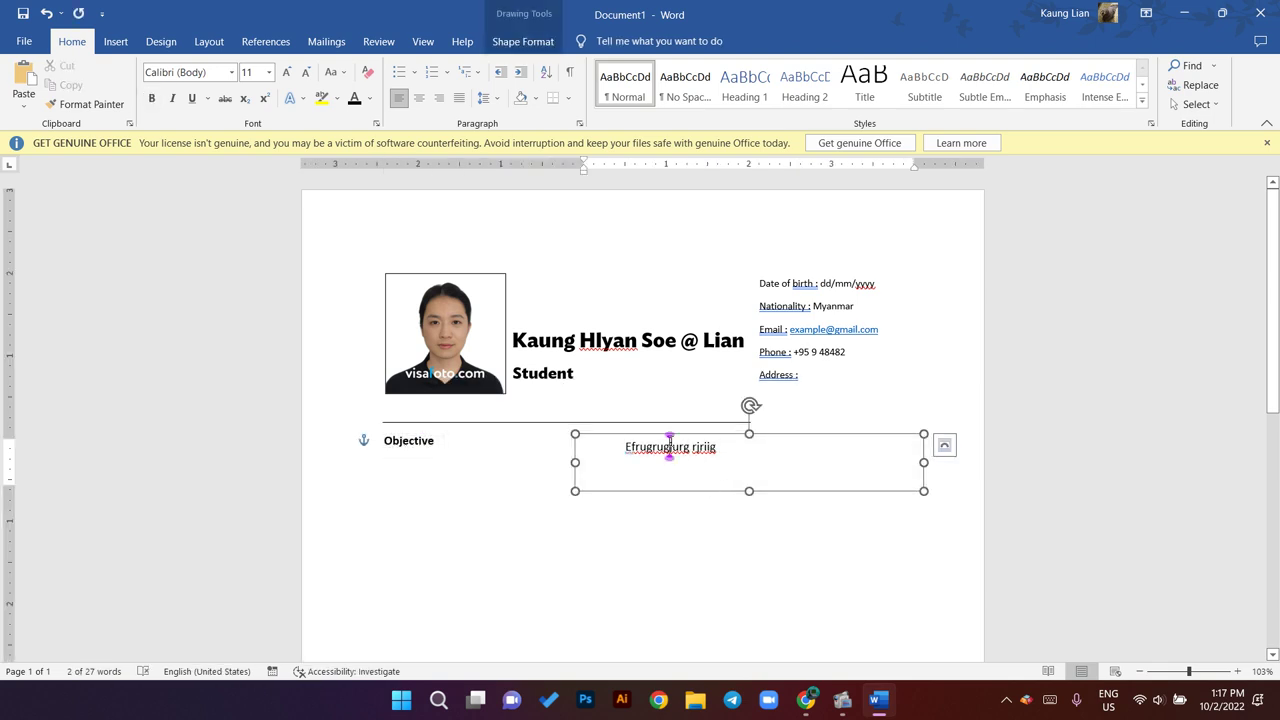
pyautogui.hotkey('ctrl', 'a')
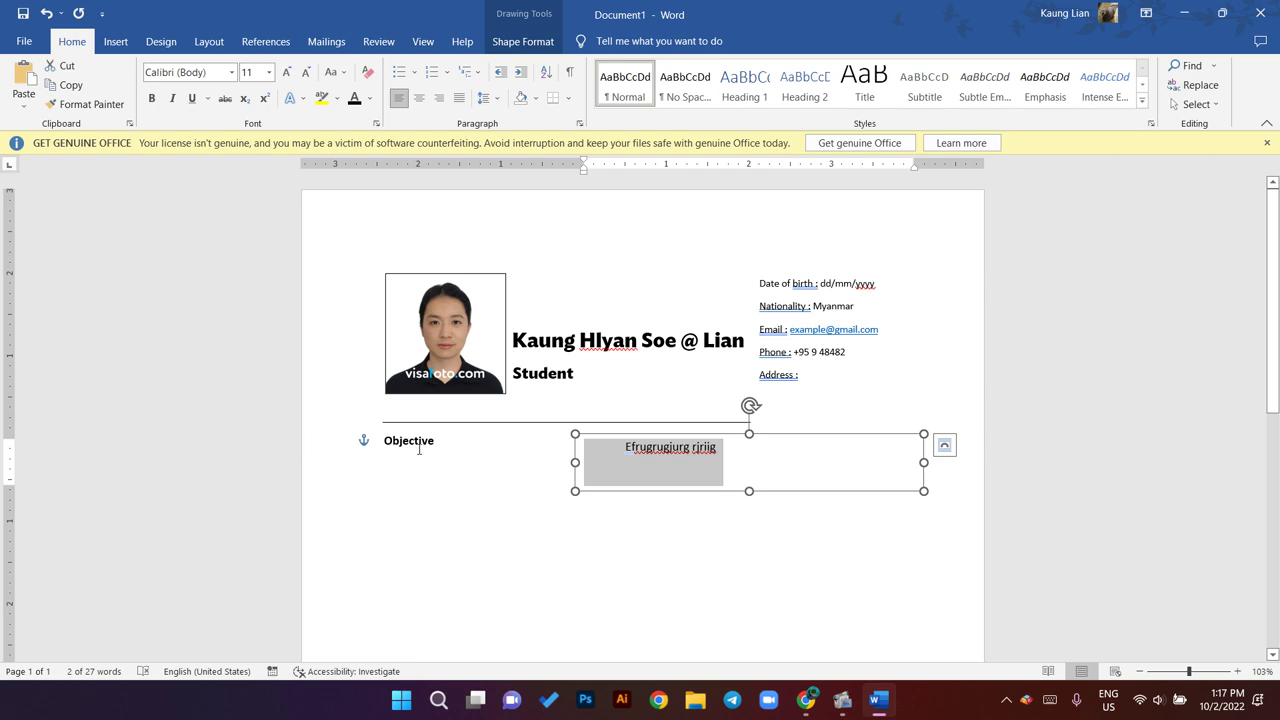
pyautogui.click(419, 449)
pyautogui.click(626, 447)
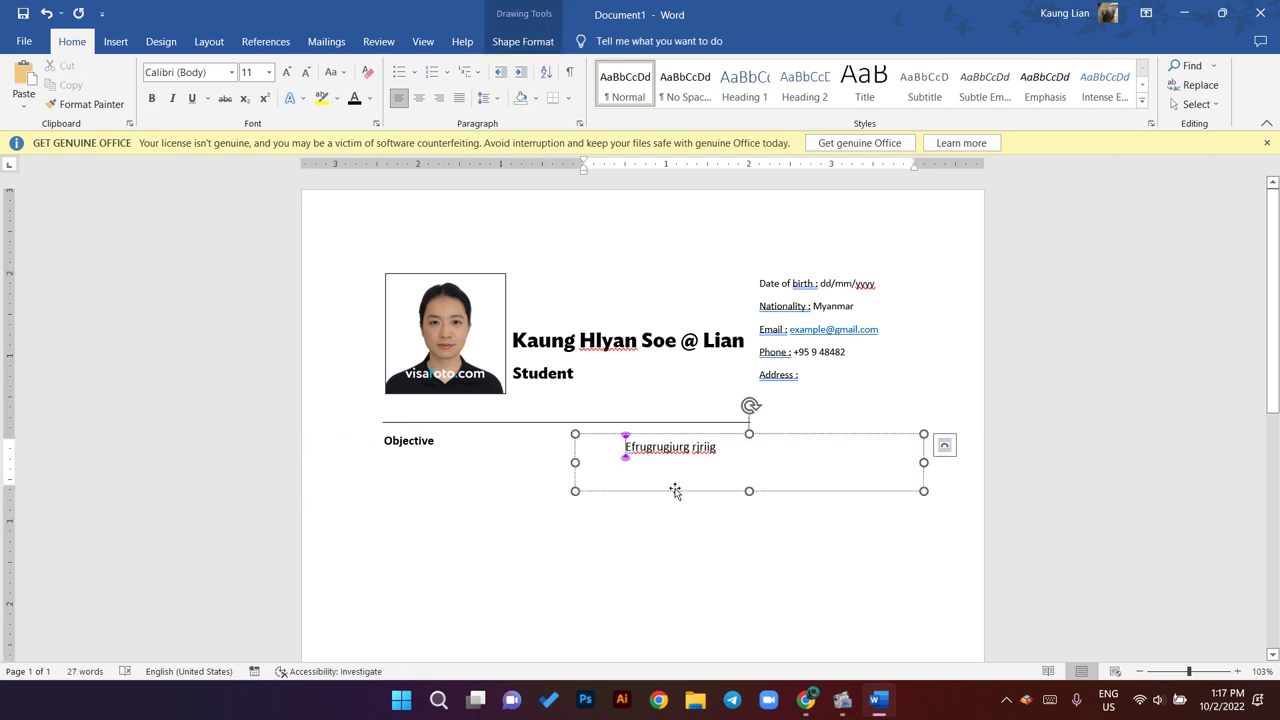
pyautogui.click(440, 478)
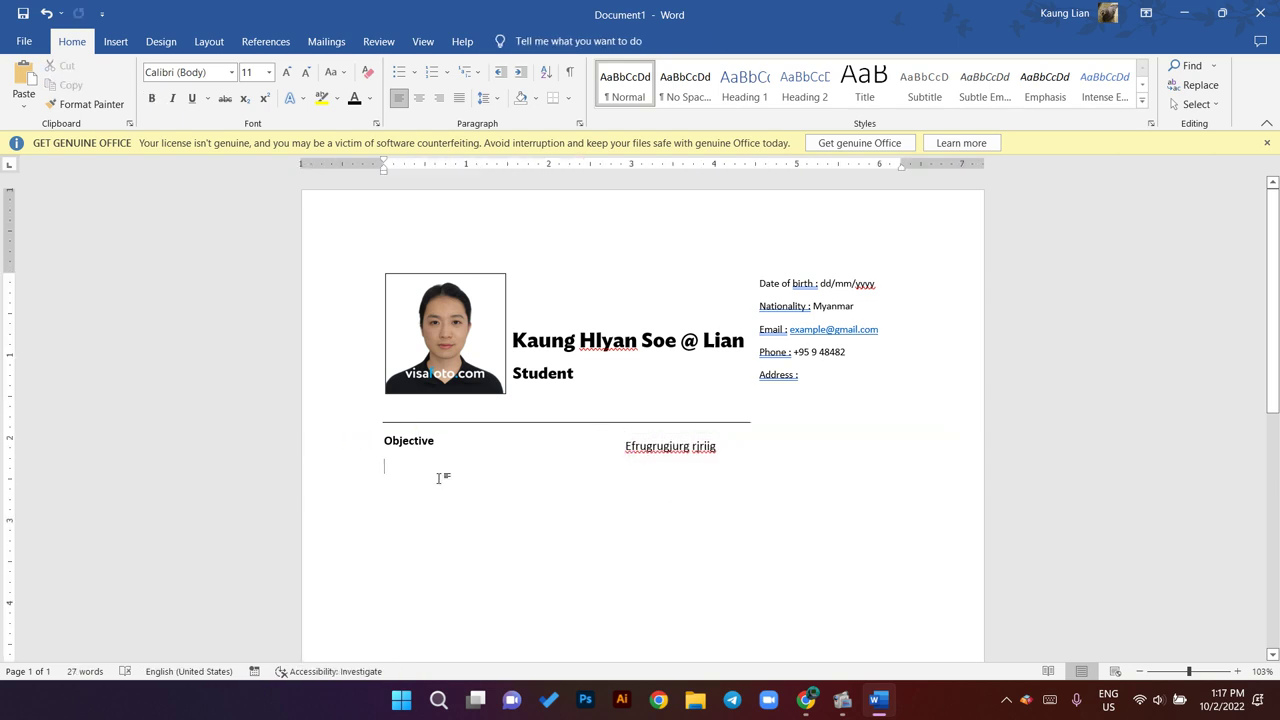
pyautogui.click(445, 464)
pyautogui.click(866, 458)
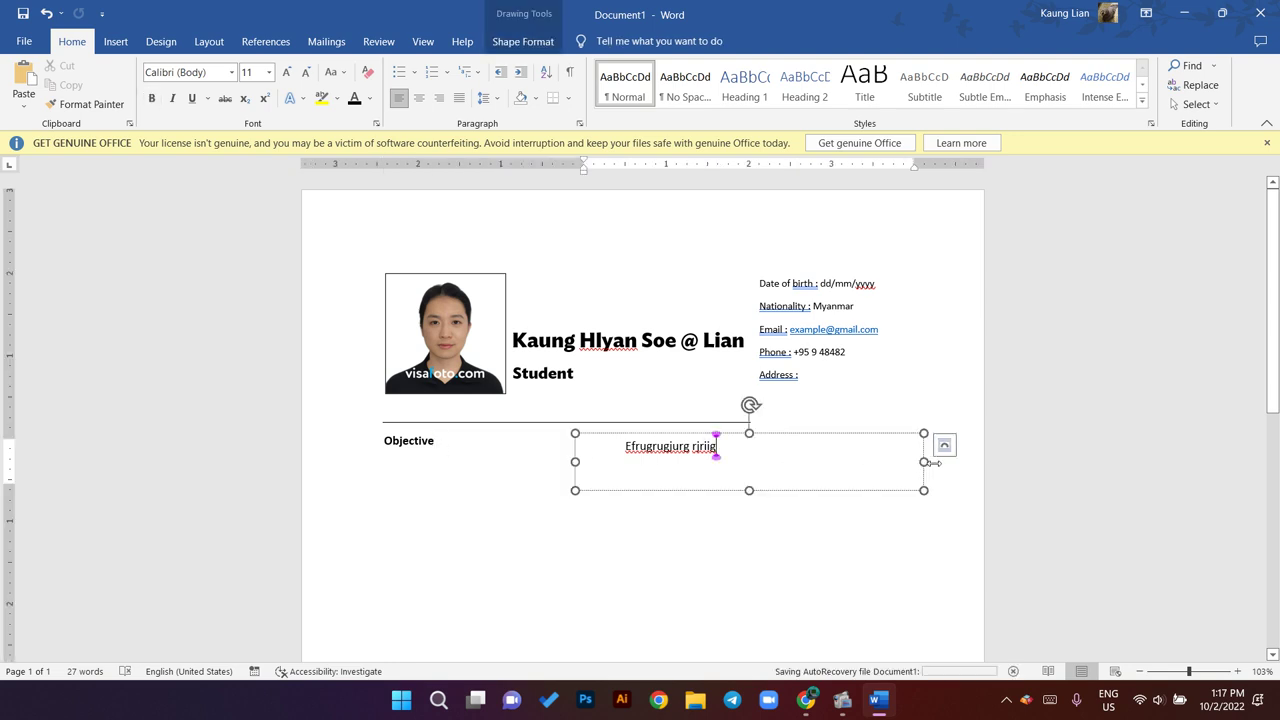
pyautogui.click(438, 444)
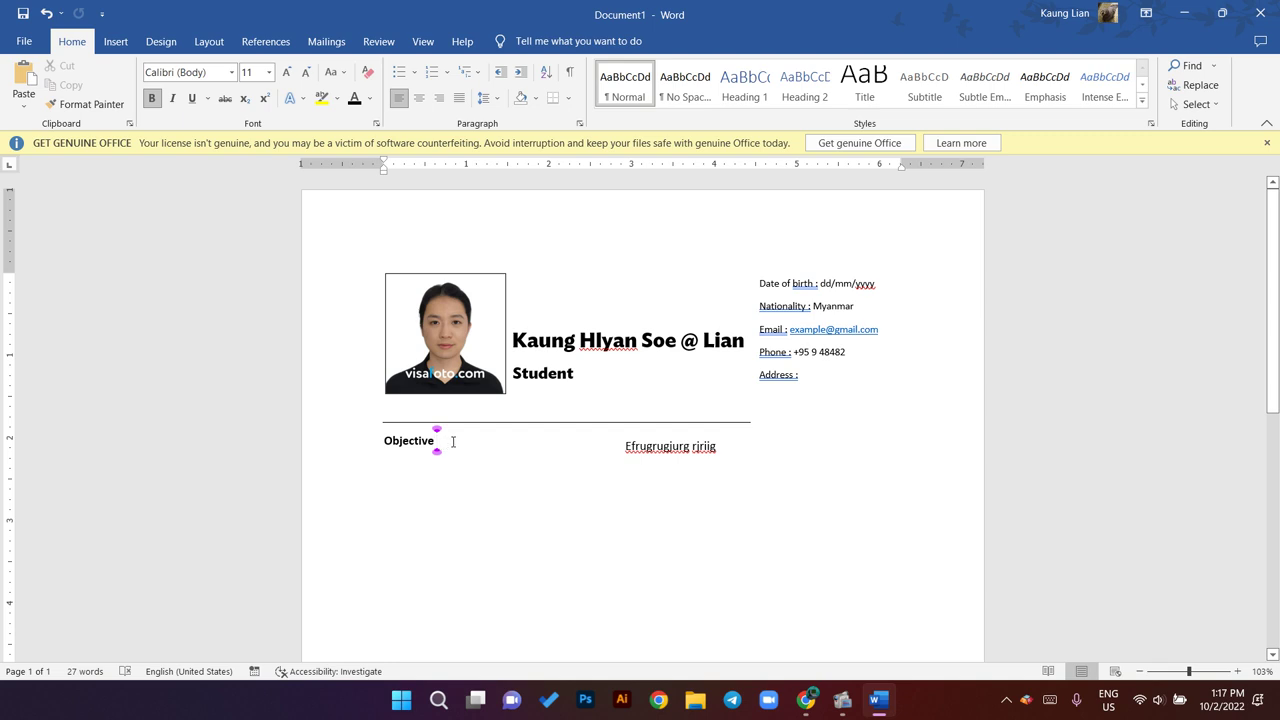
pyautogui.press('Return')
# Add a second horizontal rule line below the Objective section using ---
pyautogui.press('Return')
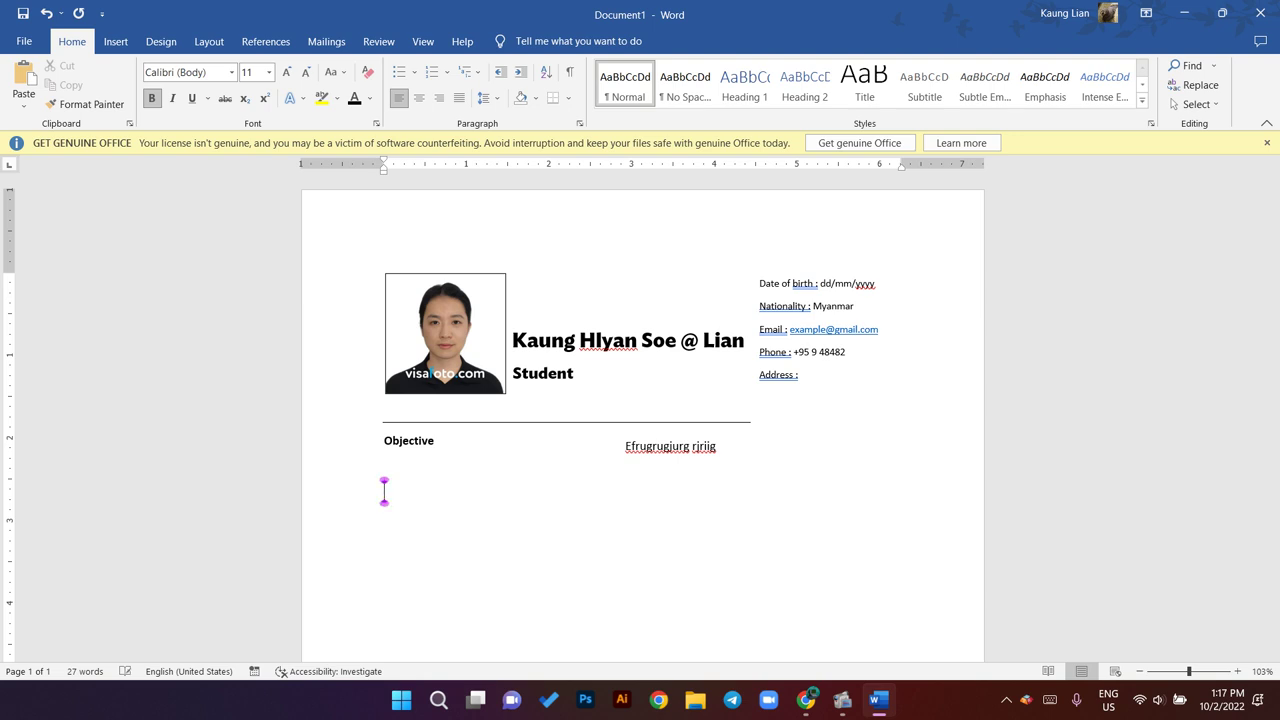
pyautogui.press('Return')
pyautogui.write('---')
pyautogui.press('Return')
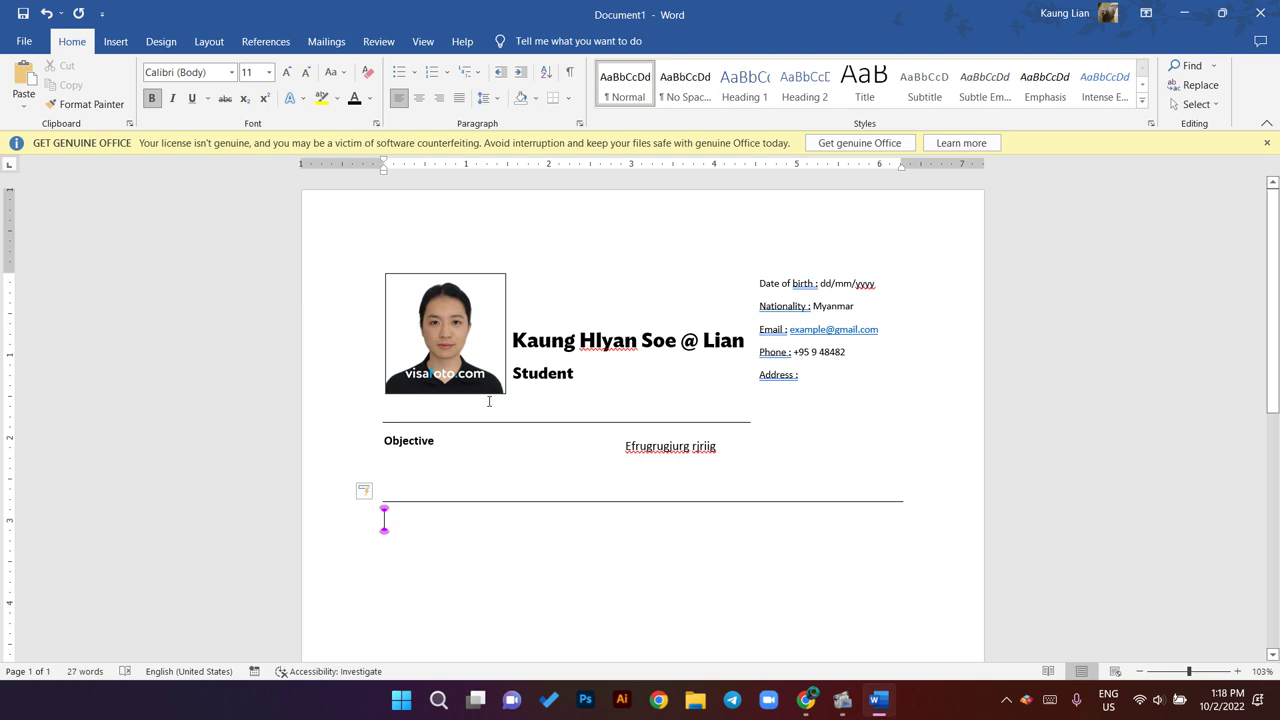
# Shorten the contact details box so it clears the upper rule, then view the reference résumé
pyautogui.click(780, 374)
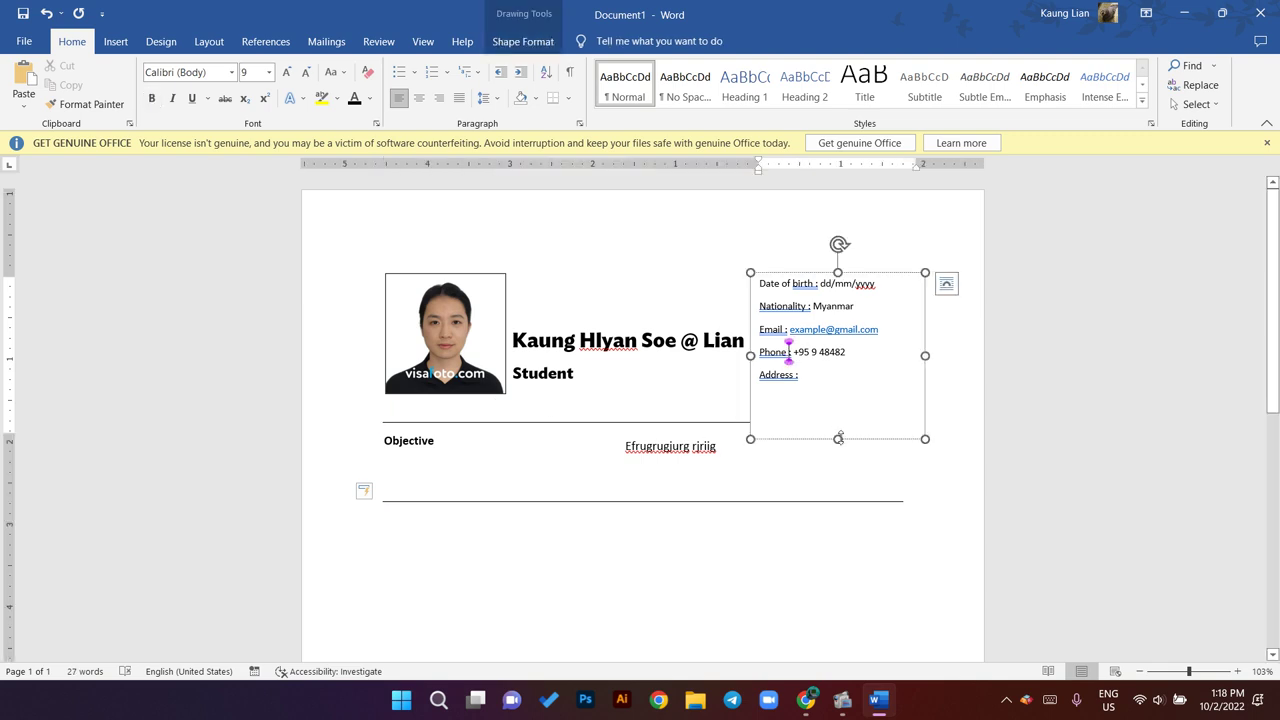
pyautogui.click(812, 436)
pyautogui.click(808, 430)
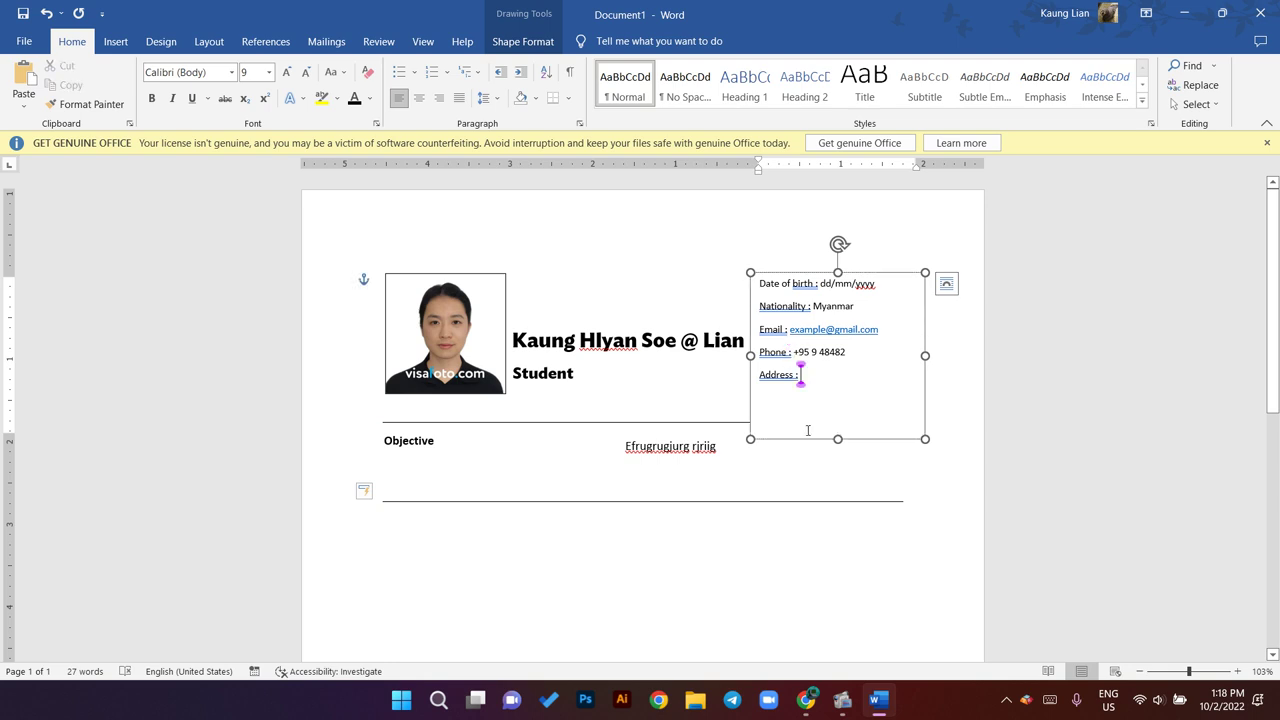
pyautogui.click(434, 446)
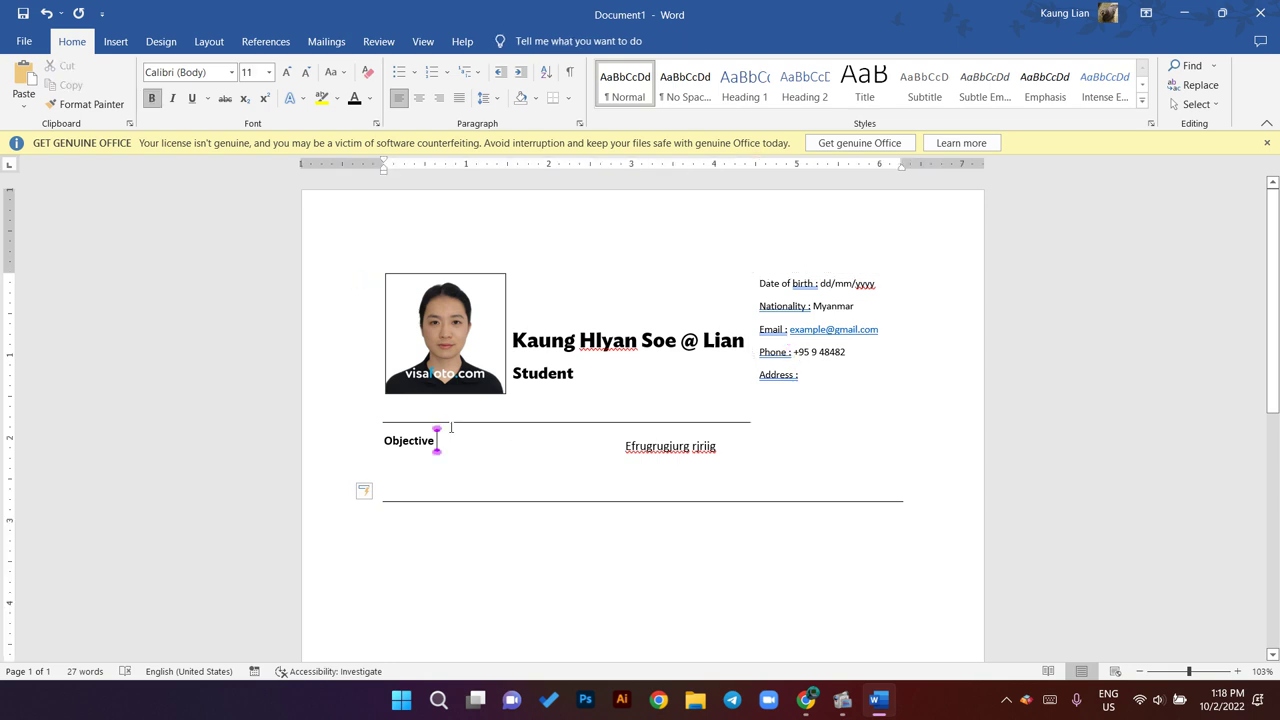
pyautogui.click(786, 410)
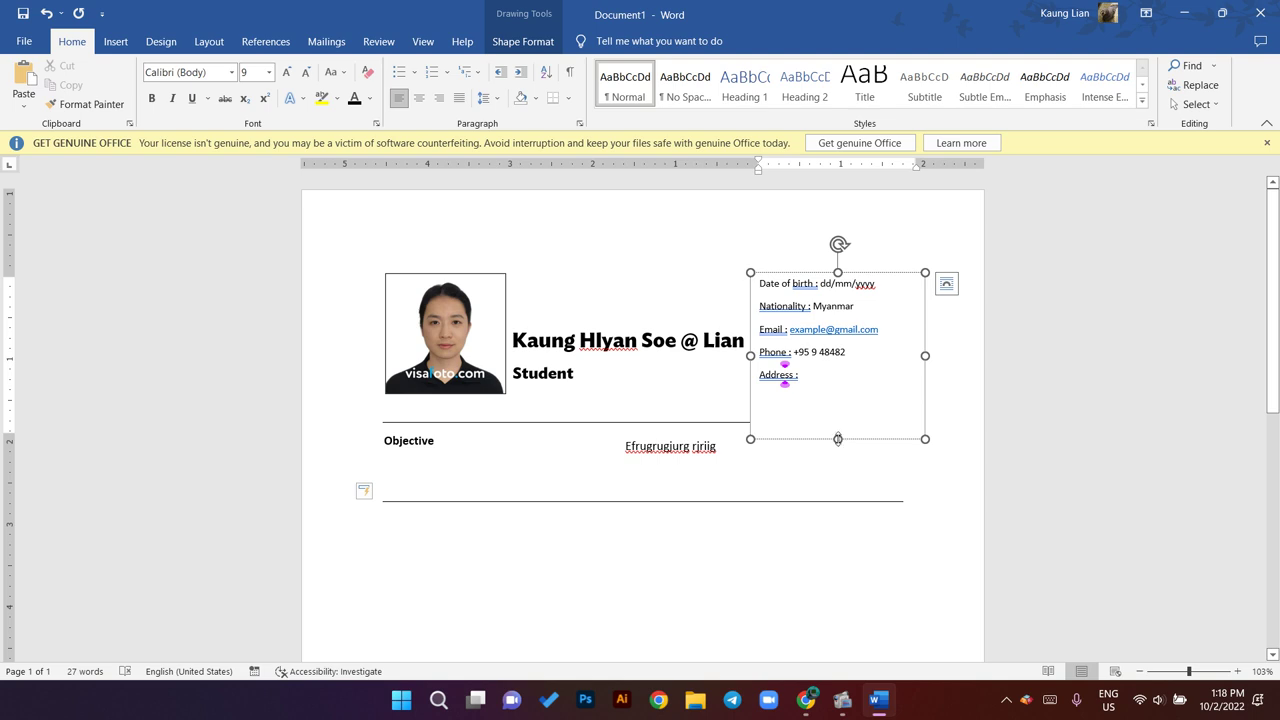
pyautogui.moveTo(838, 439); pyautogui.dragTo(838, 408)
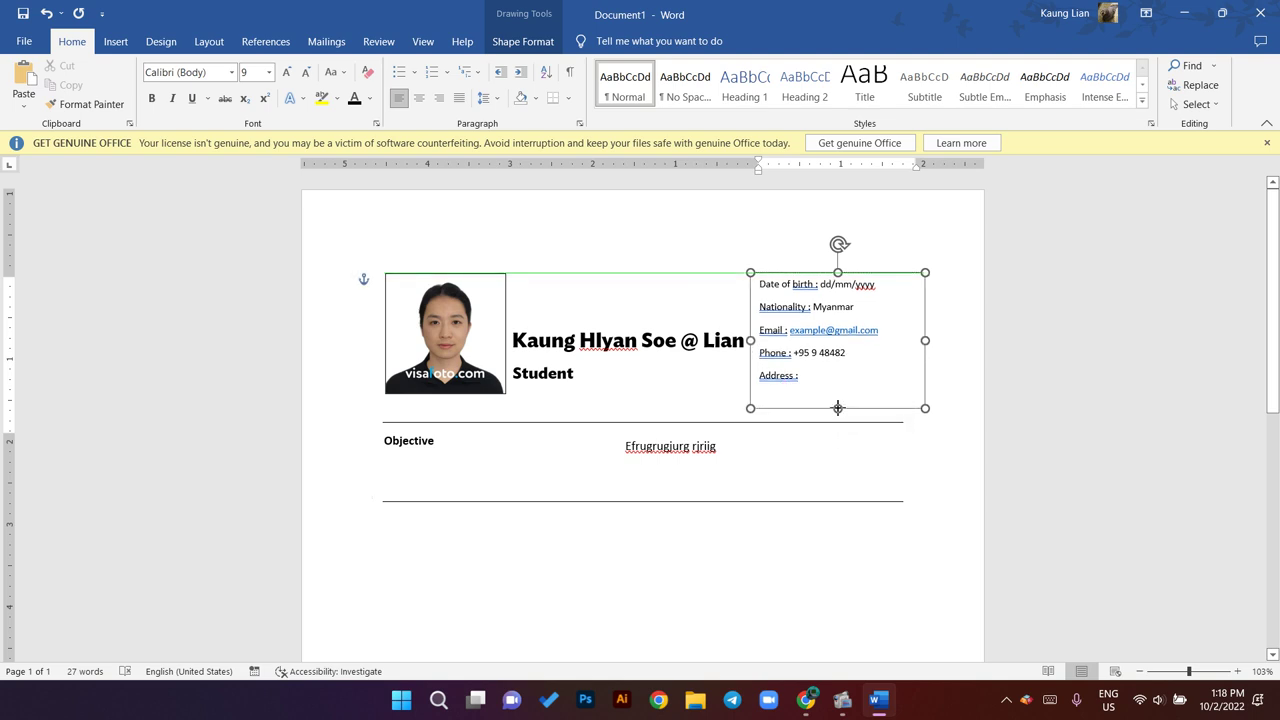
pyautogui.click(943, 498)
pyautogui.click(430, 526)
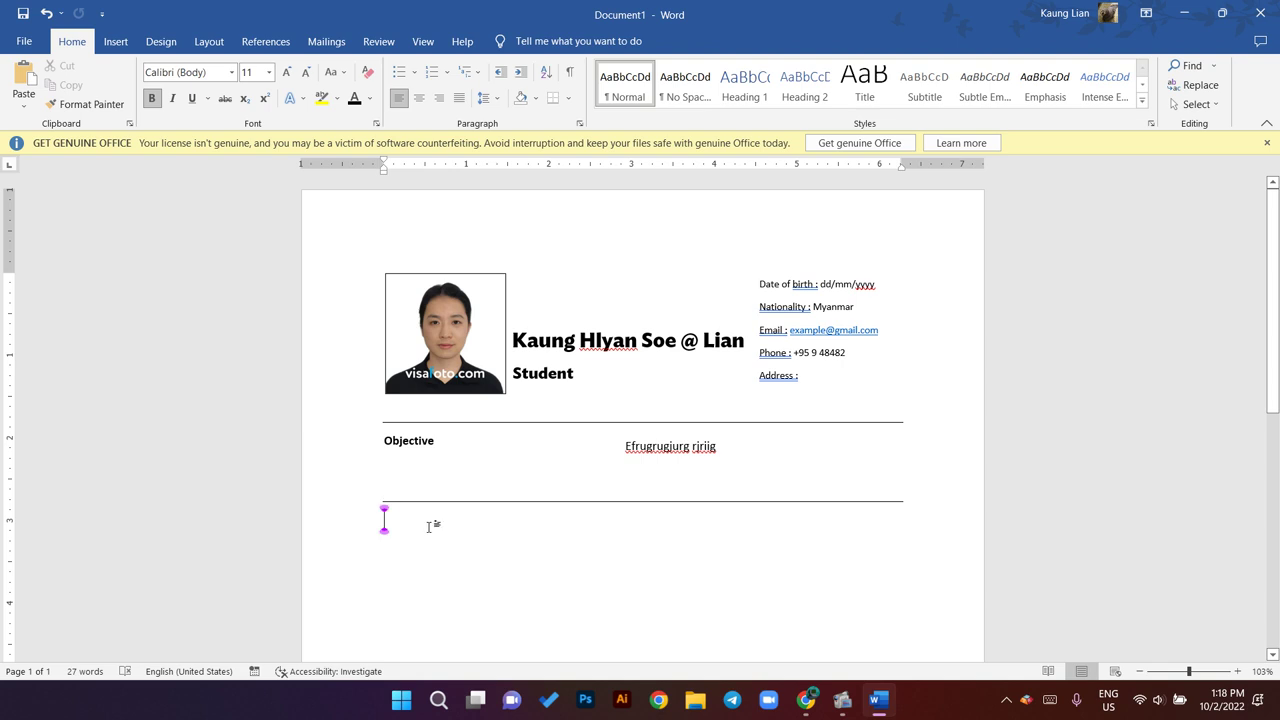
pyautogui.click(806, 697)
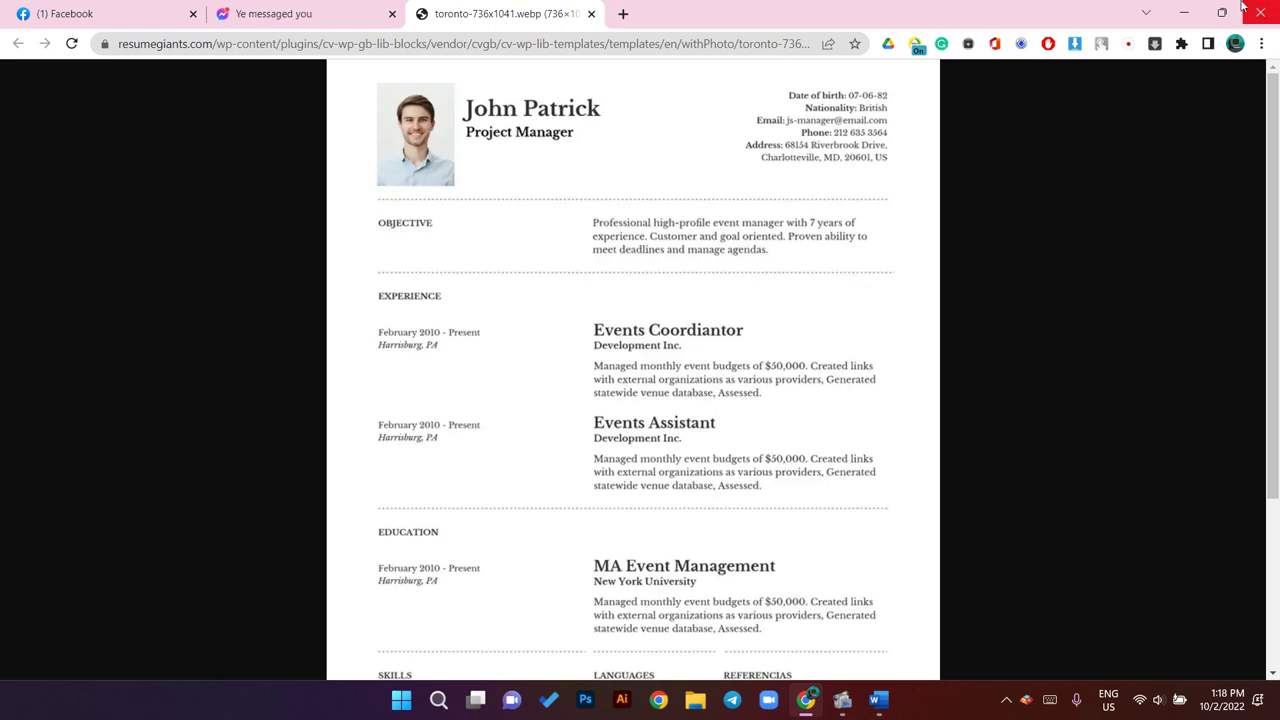
# Type the heading 'Experience' under the lower rule and start a new line below it
pyautogui.click(1196, 13)
pyautogui.write('E')
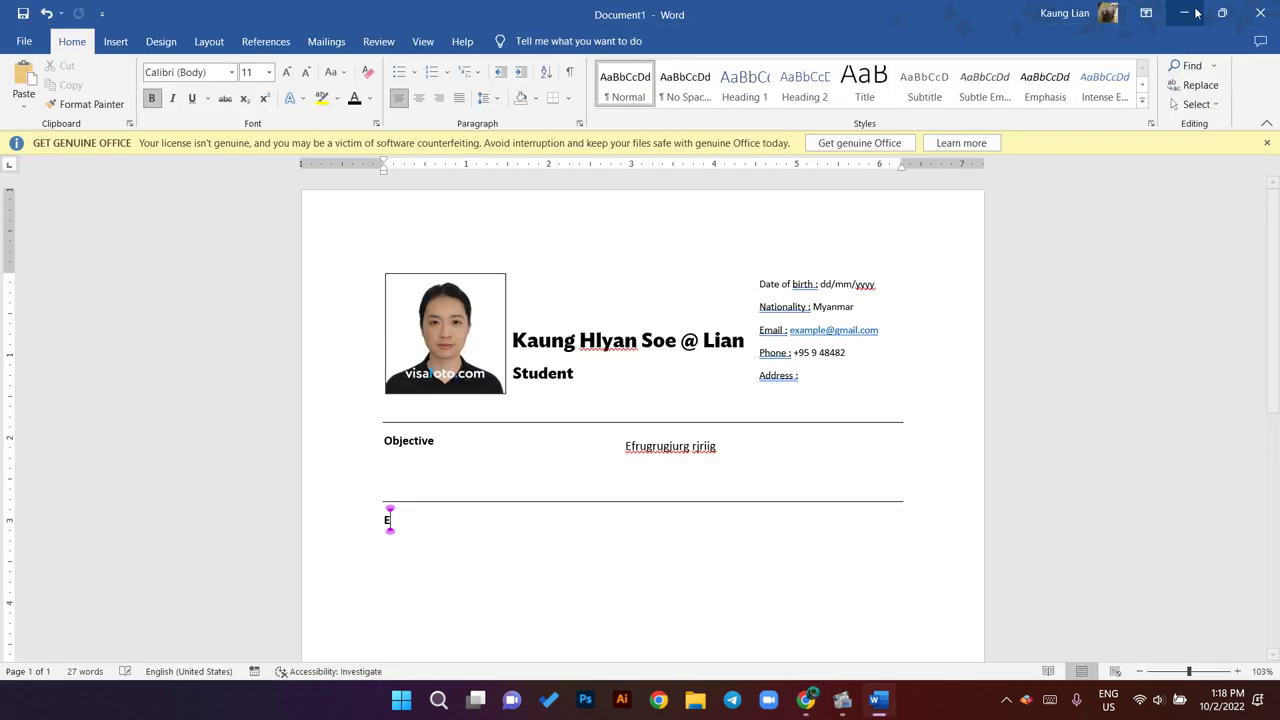
pyautogui.write('xperience')
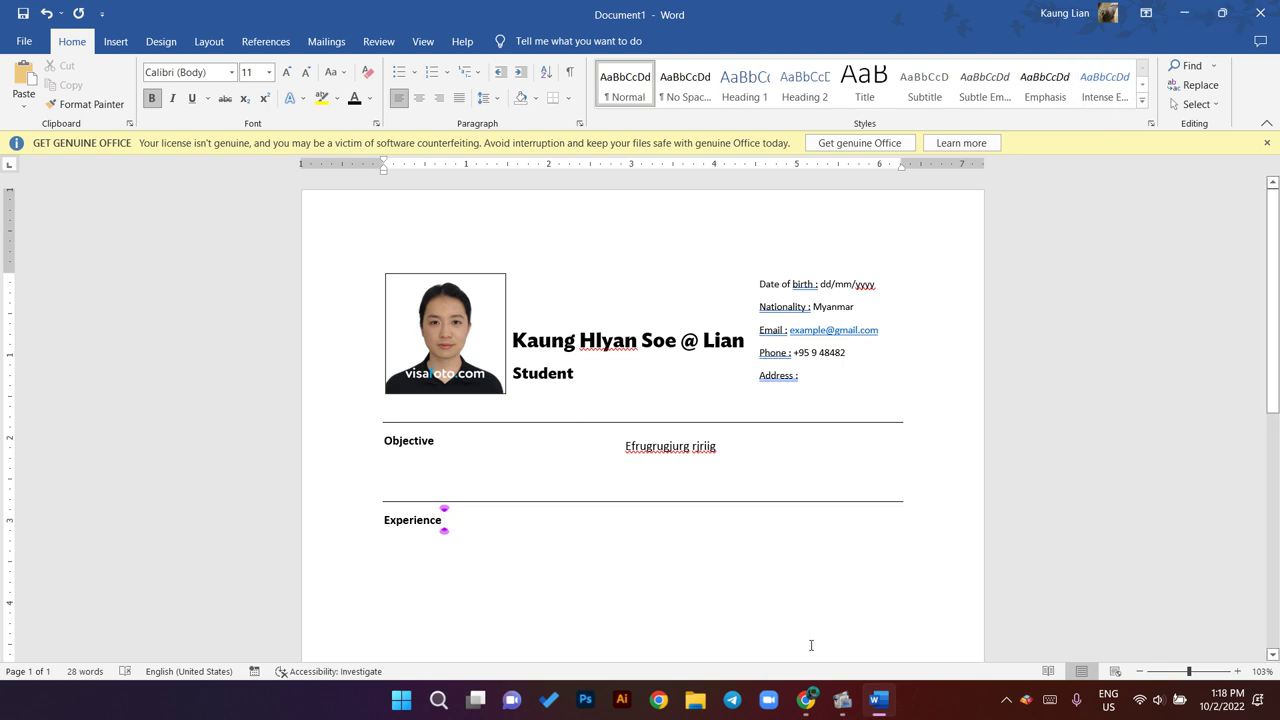
pyautogui.click(805, 699)
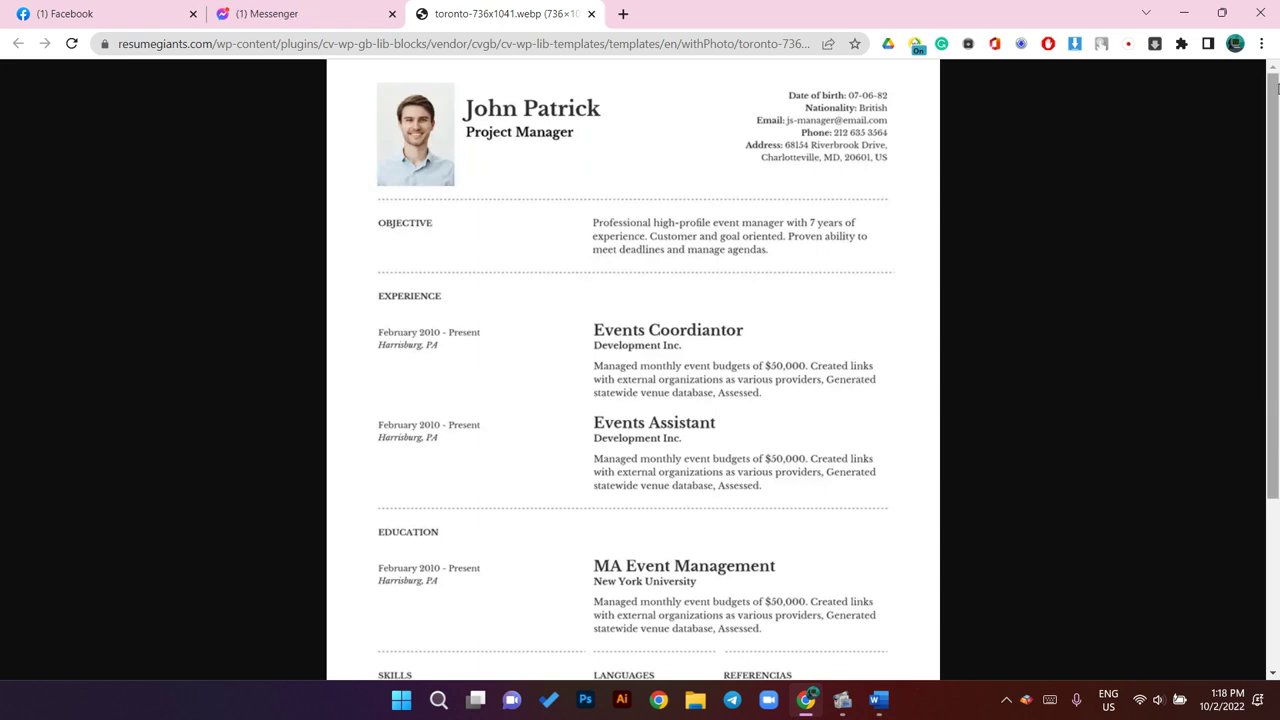
pyautogui.click(1184, 13)
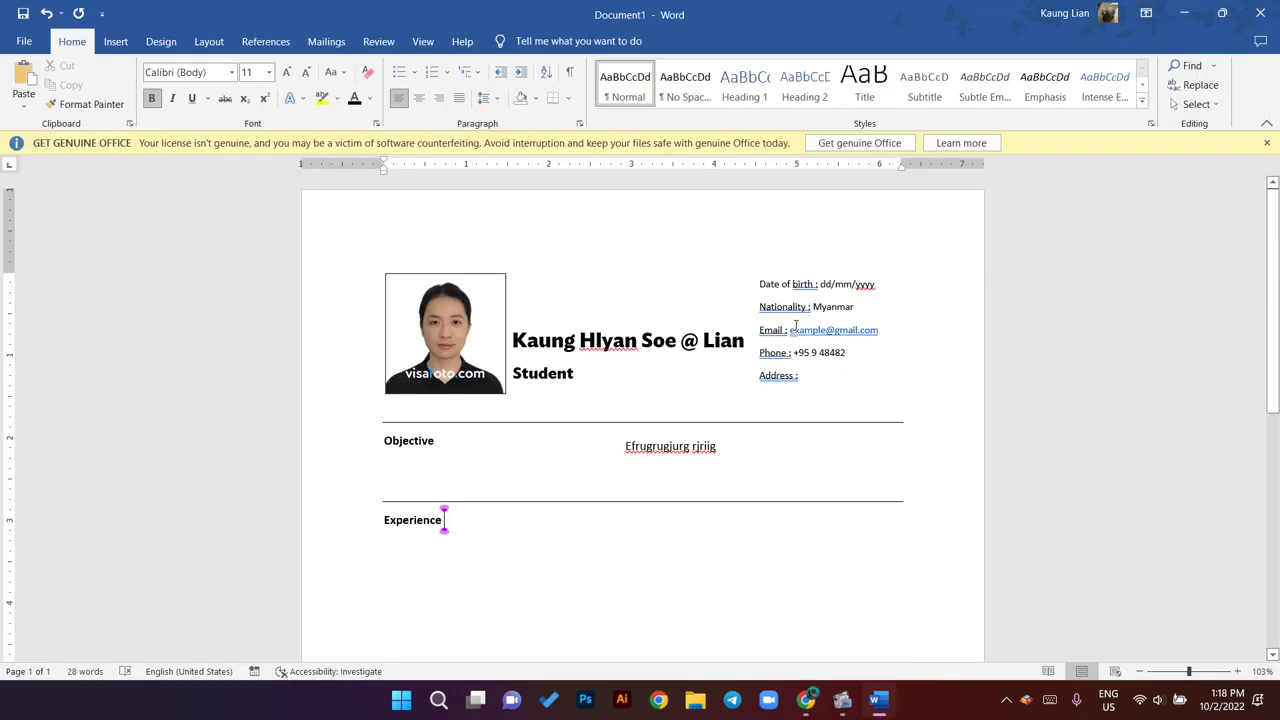
pyautogui.press('Return')
pyautogui.press('Return')
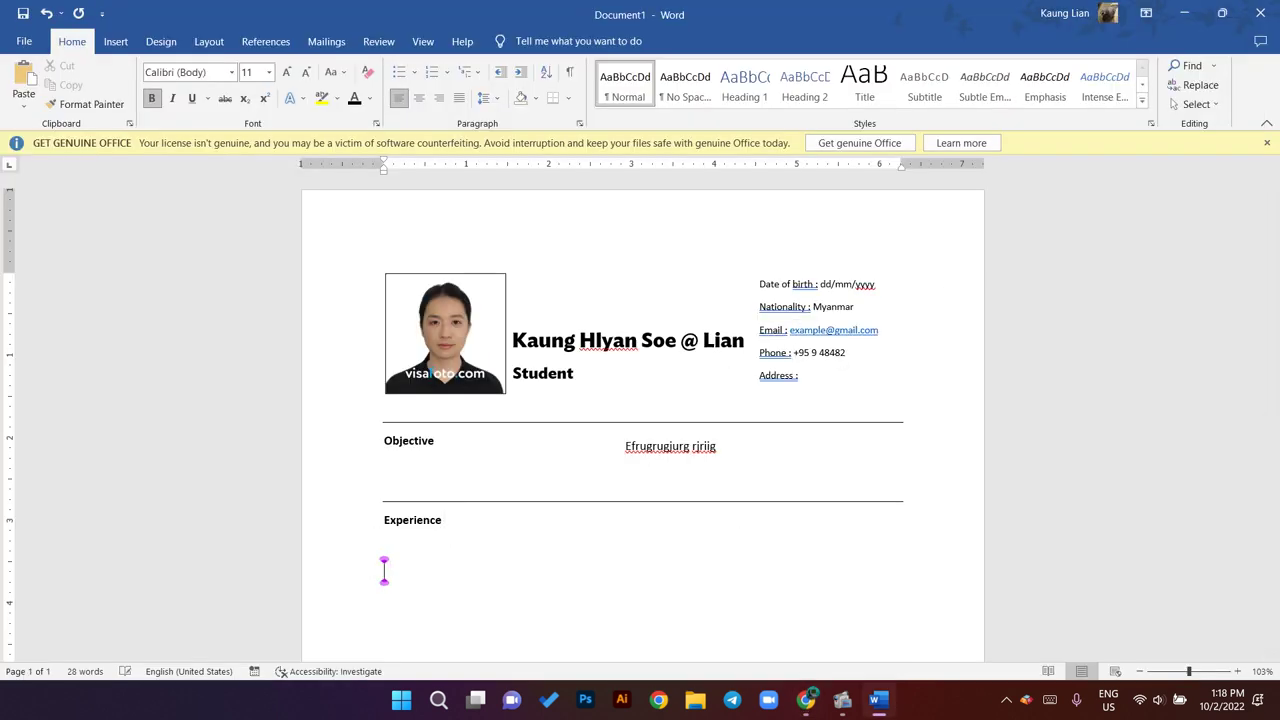
# Enter the first entry, '2021 Fab - 2021 May', with 'Founder' on the following line
pyautogui.scroll(-2, 786, 409)
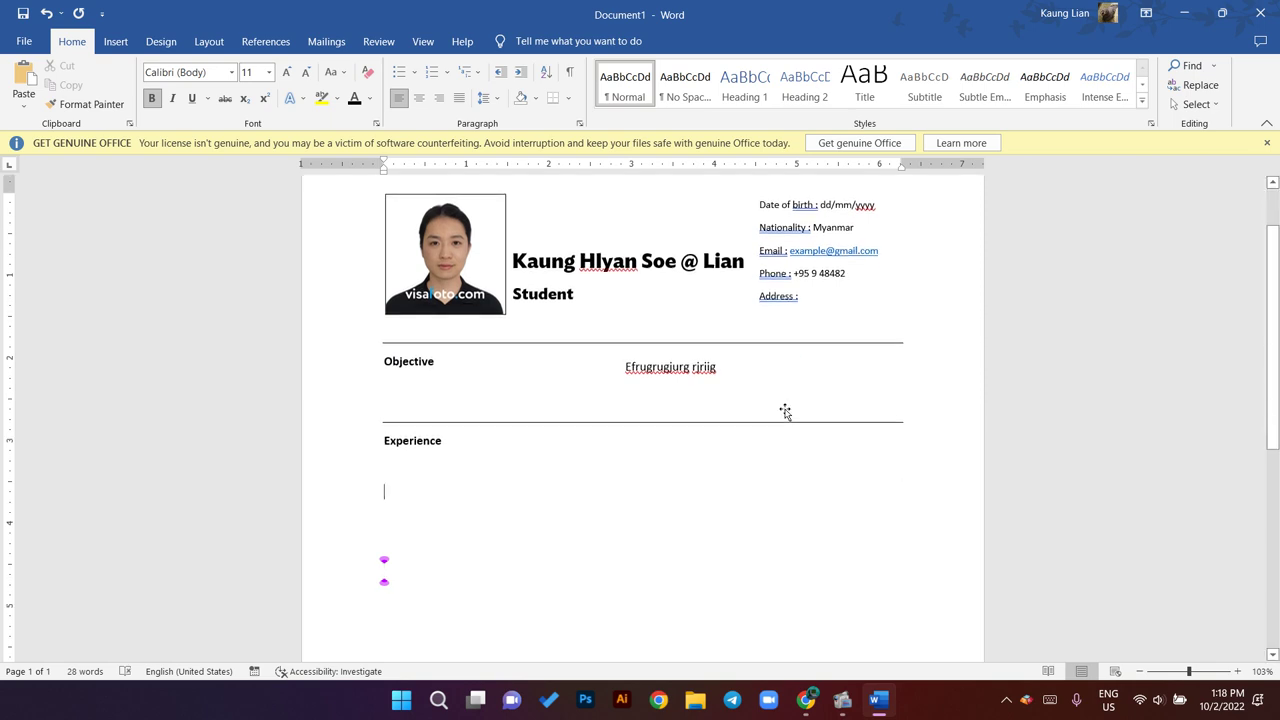
pyautogui.write('Foun')
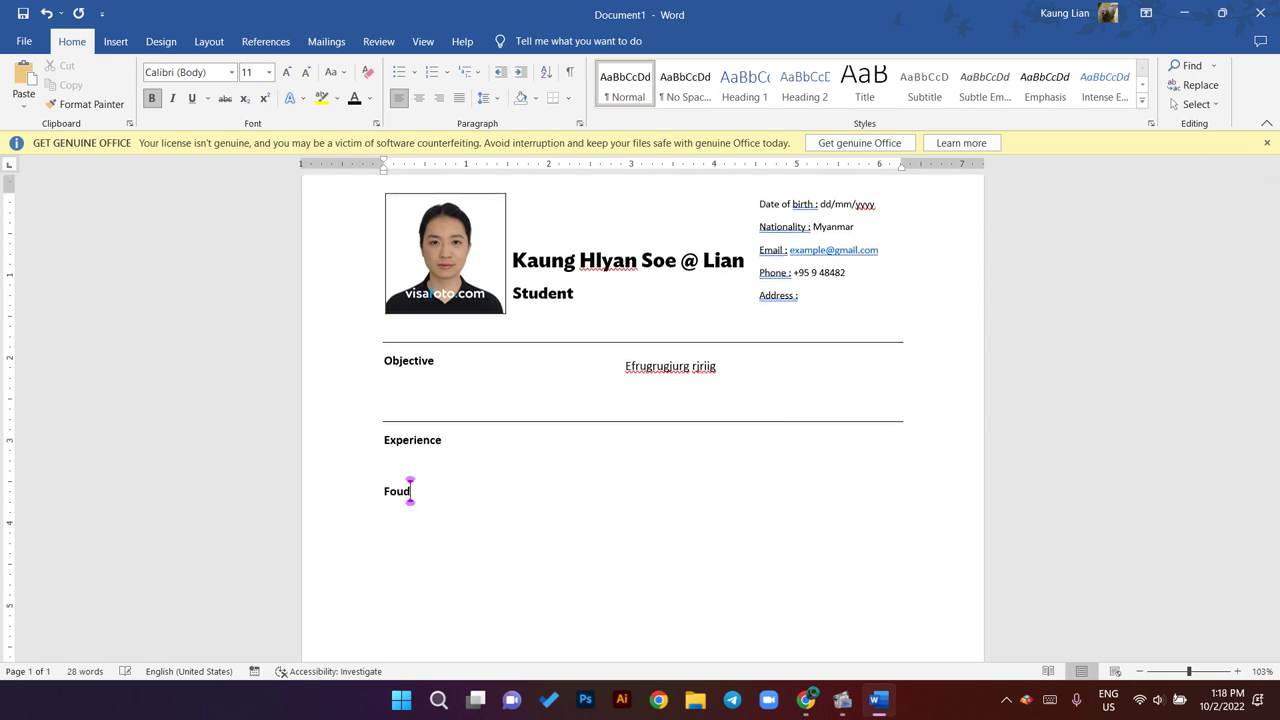
pyautogui.write('der')
pyautogui.click(384, 491)
pyautogui.write('2021 Fa')
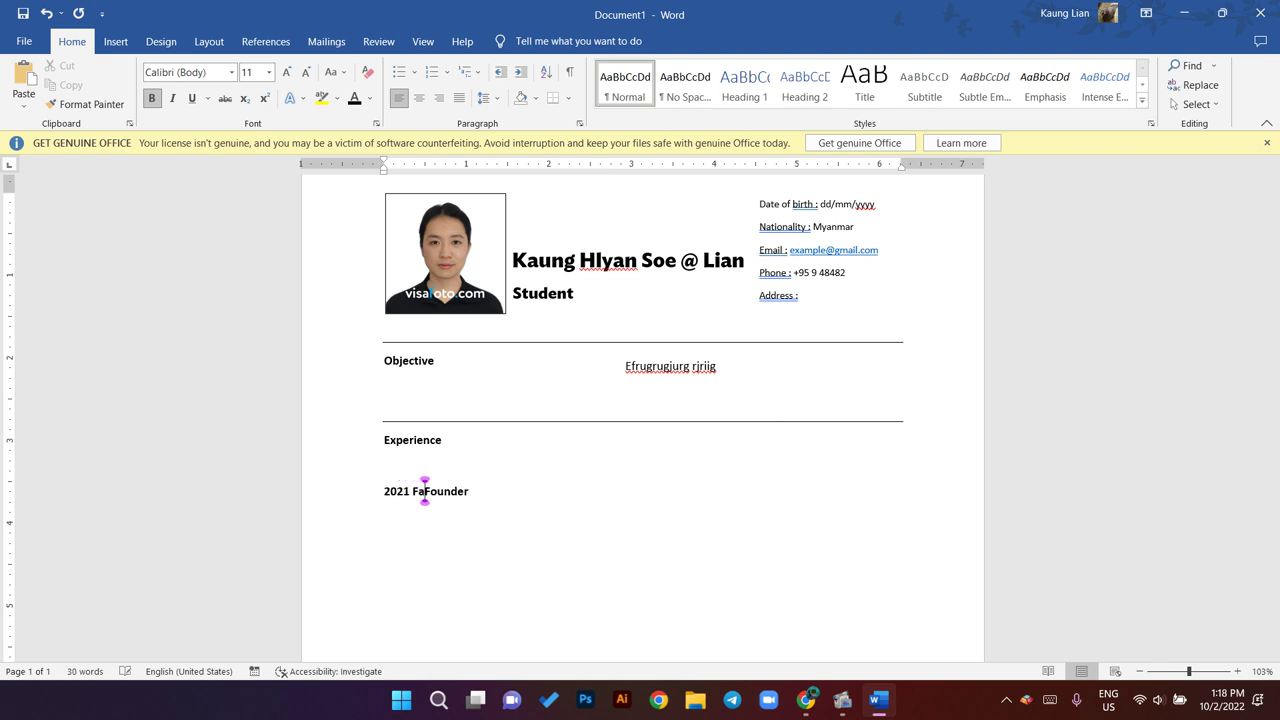
pyautogui.write('b')
pyautogui.write(' - 2021 ')
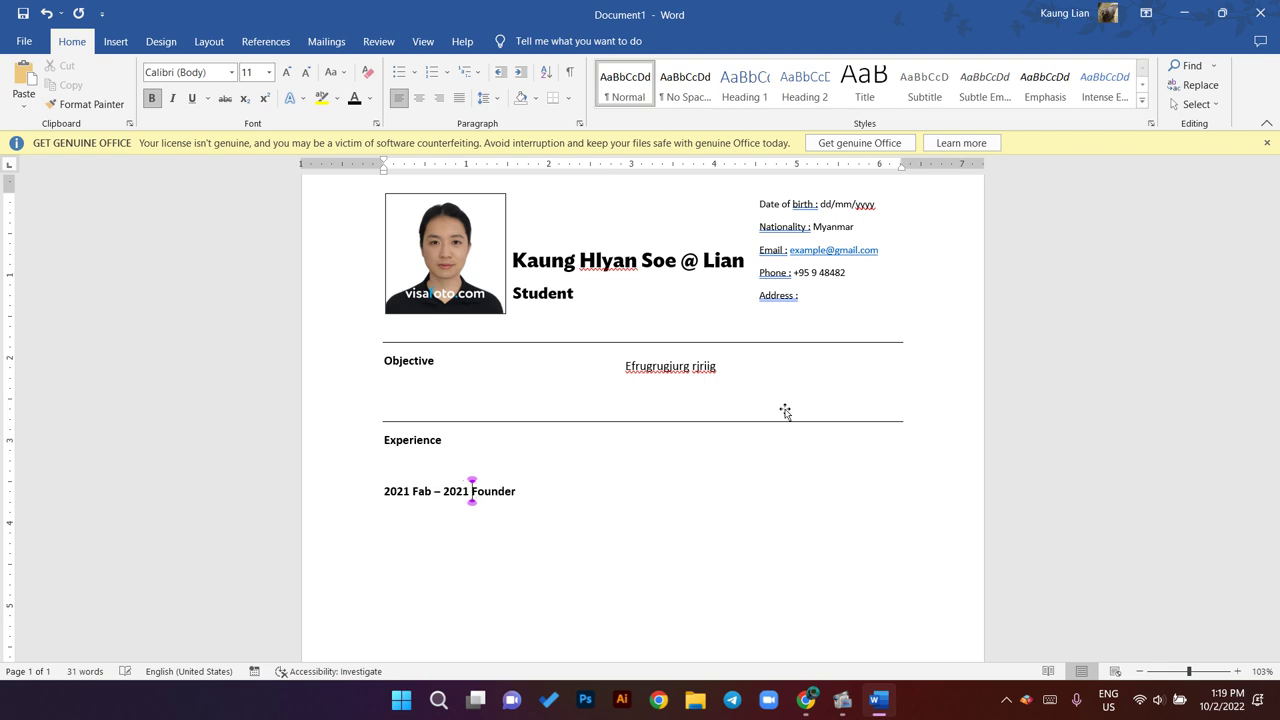
pyautogui.write('May')
pyautogui.press('Return')
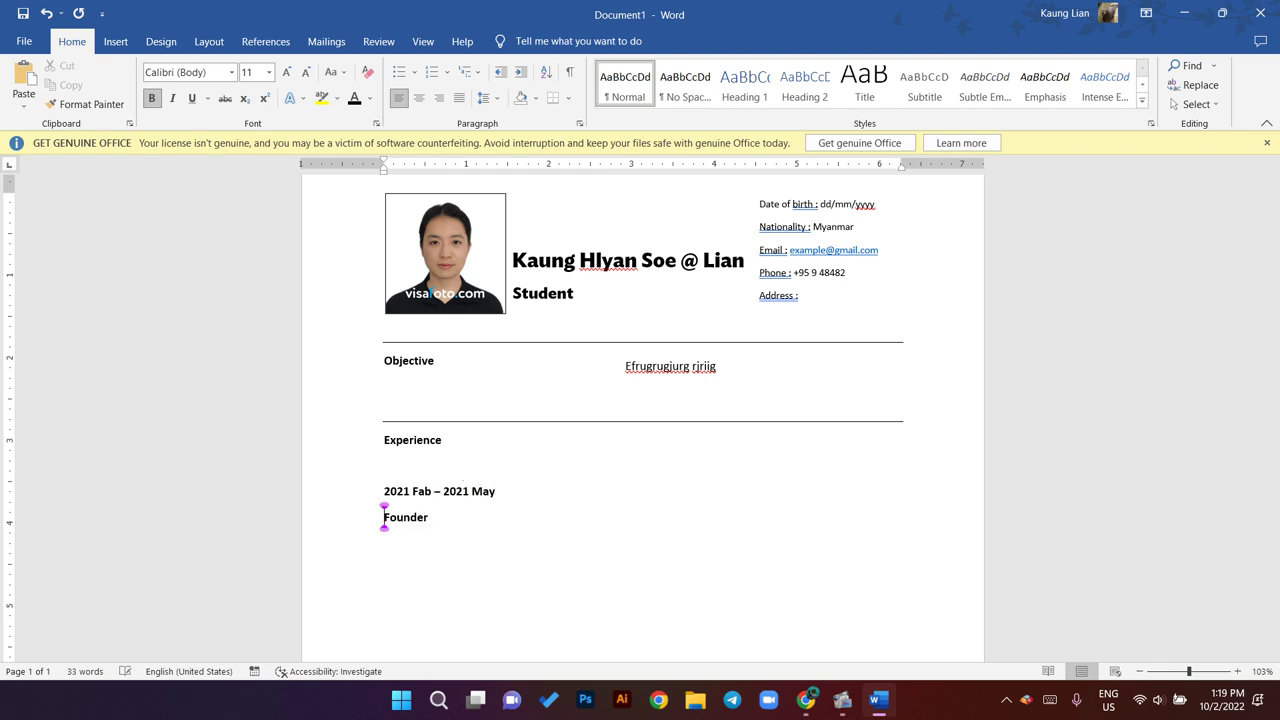
pyautogui.press('BackSpace')
pyautogui.press('Return')
pyautogui.press('End')
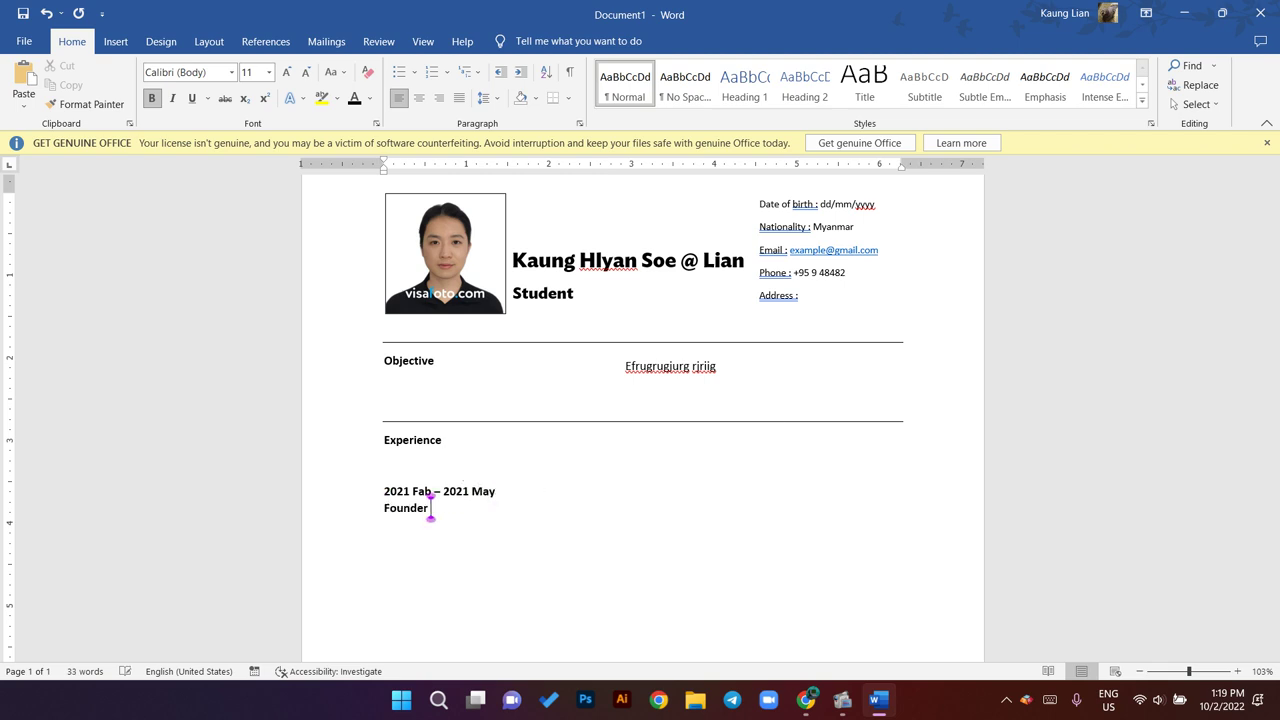
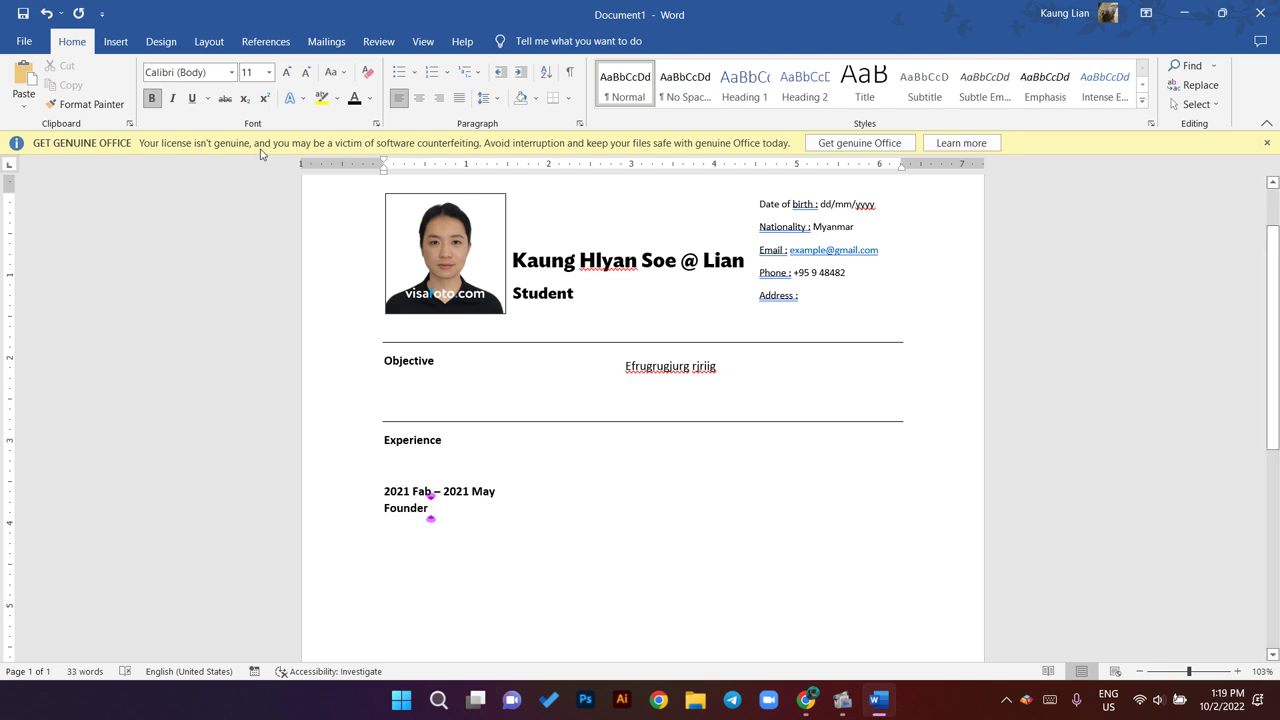
# Duplicate the Objective text box and move the copy beside the 2021 Fab – 2021 May entry
pyautogui.doubleClick(633, 372)
pyautogui.click(576, 368)
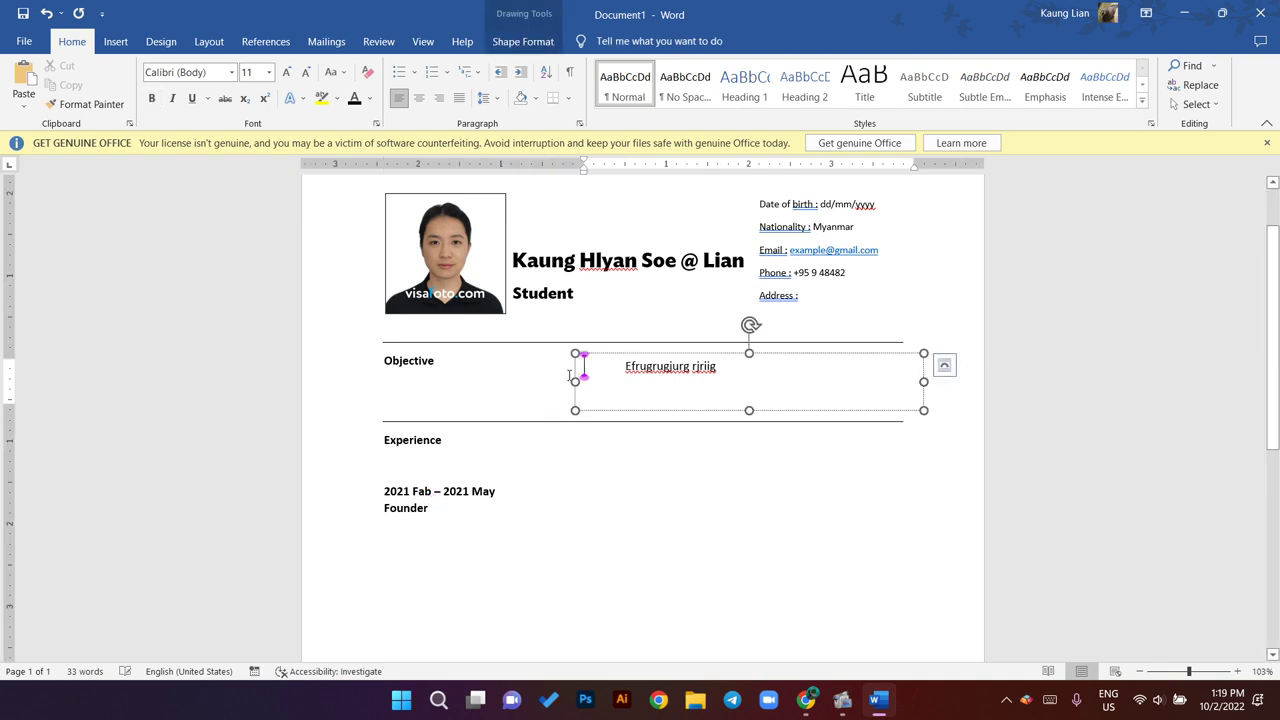
pyautogui.click(572, 370)
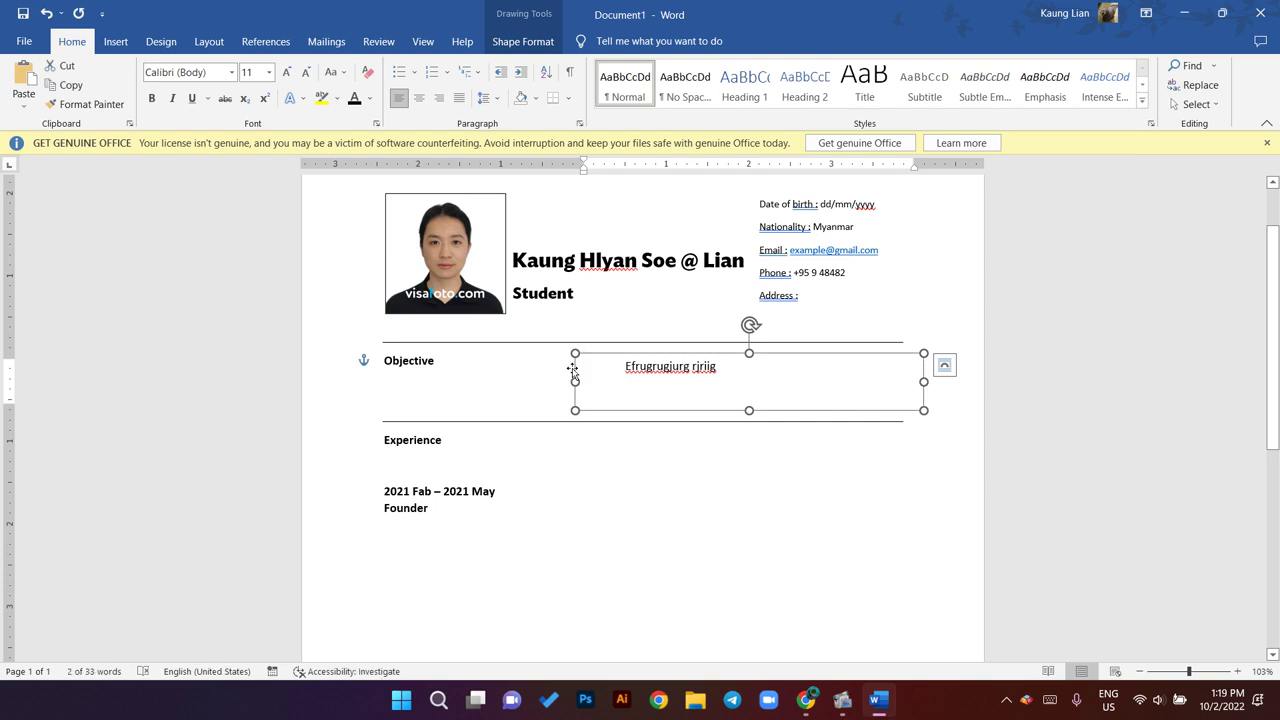
pyautogui.hotkey('ctrl', 'v')
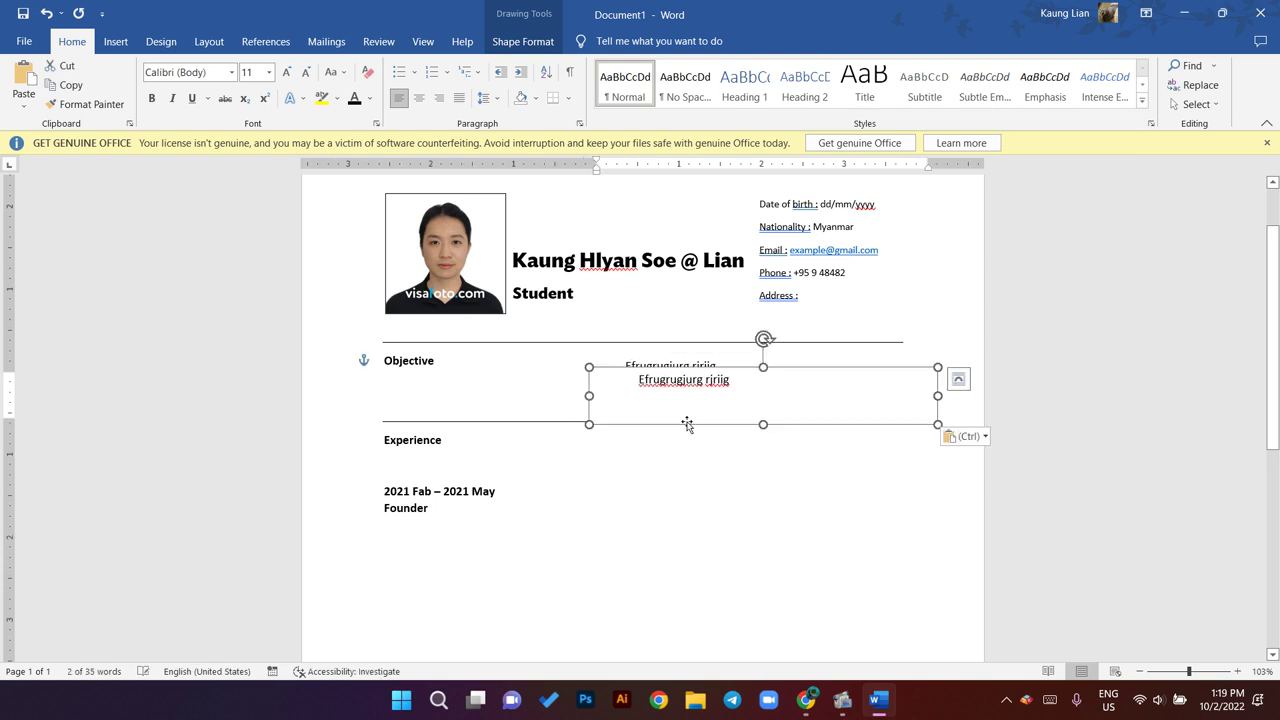
pyautogui.moveTo(687, 424); pyautogui.dragTo(669, 538)
# Replace the copy's placeholder text with 'Founder at ..org.'
pyautogui.tripleClick(683, 500)
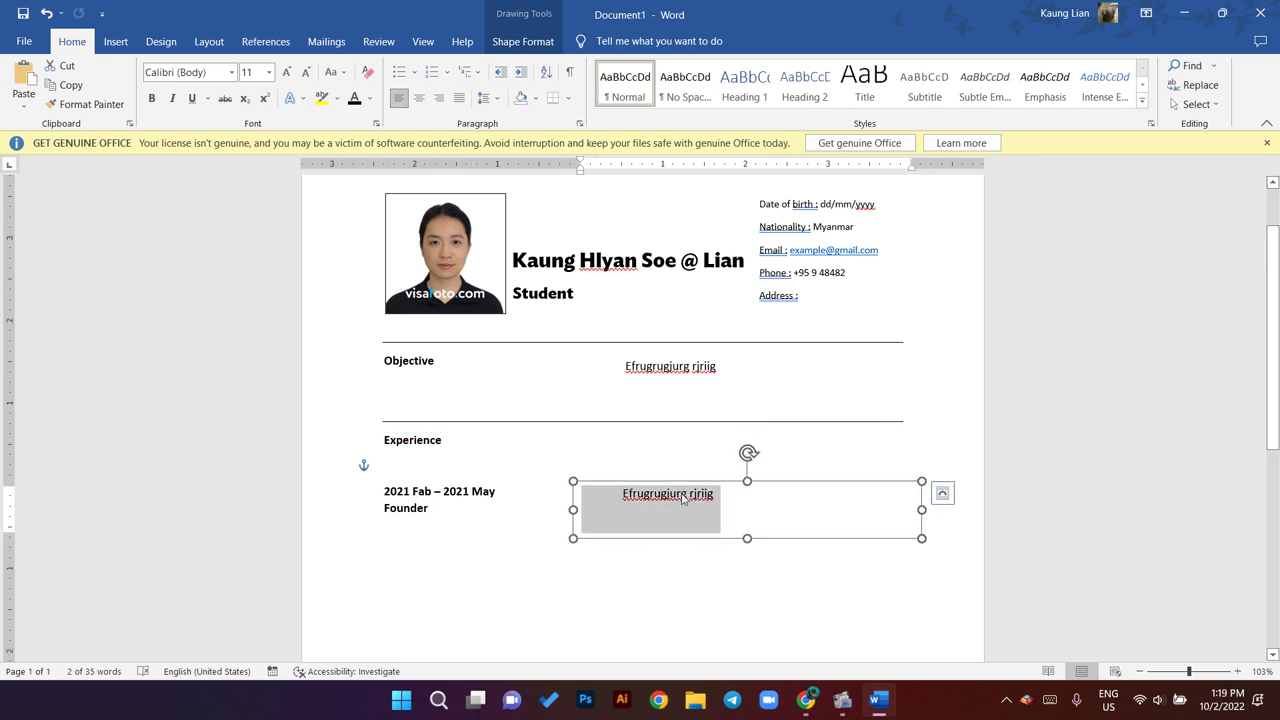
pyautogui.press('BackSpace')
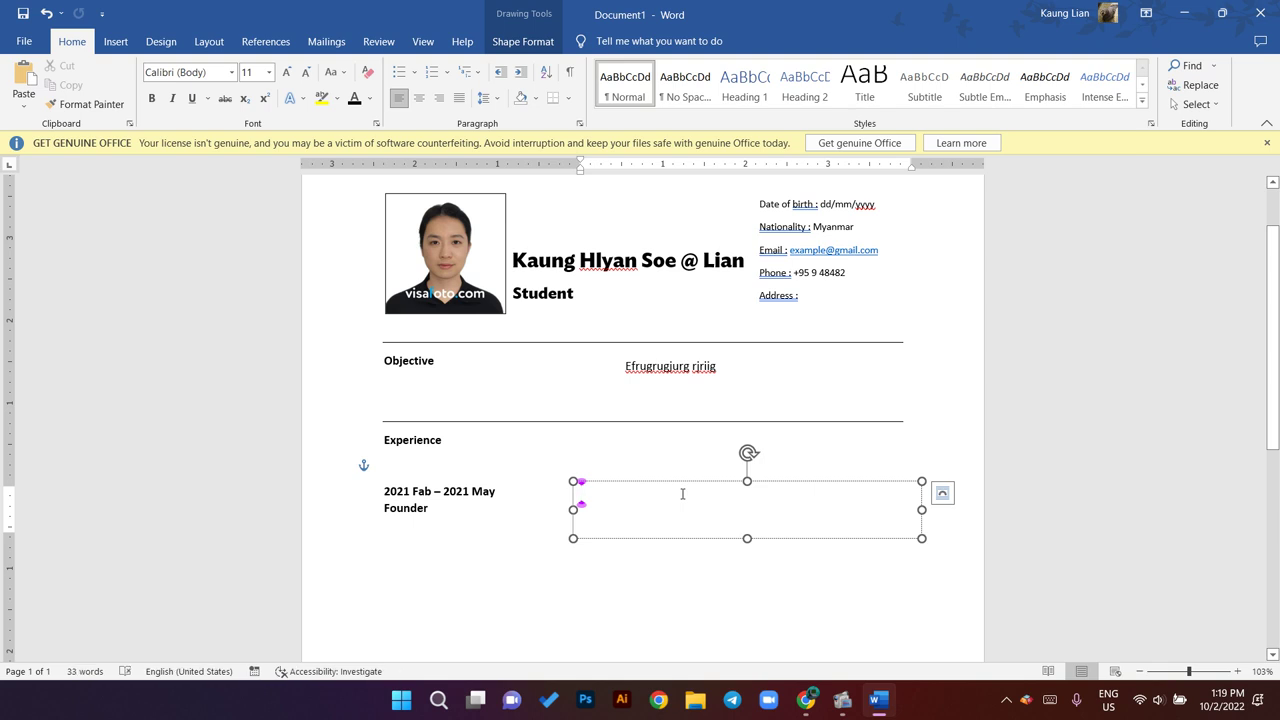
pyautogui.write('Founder')
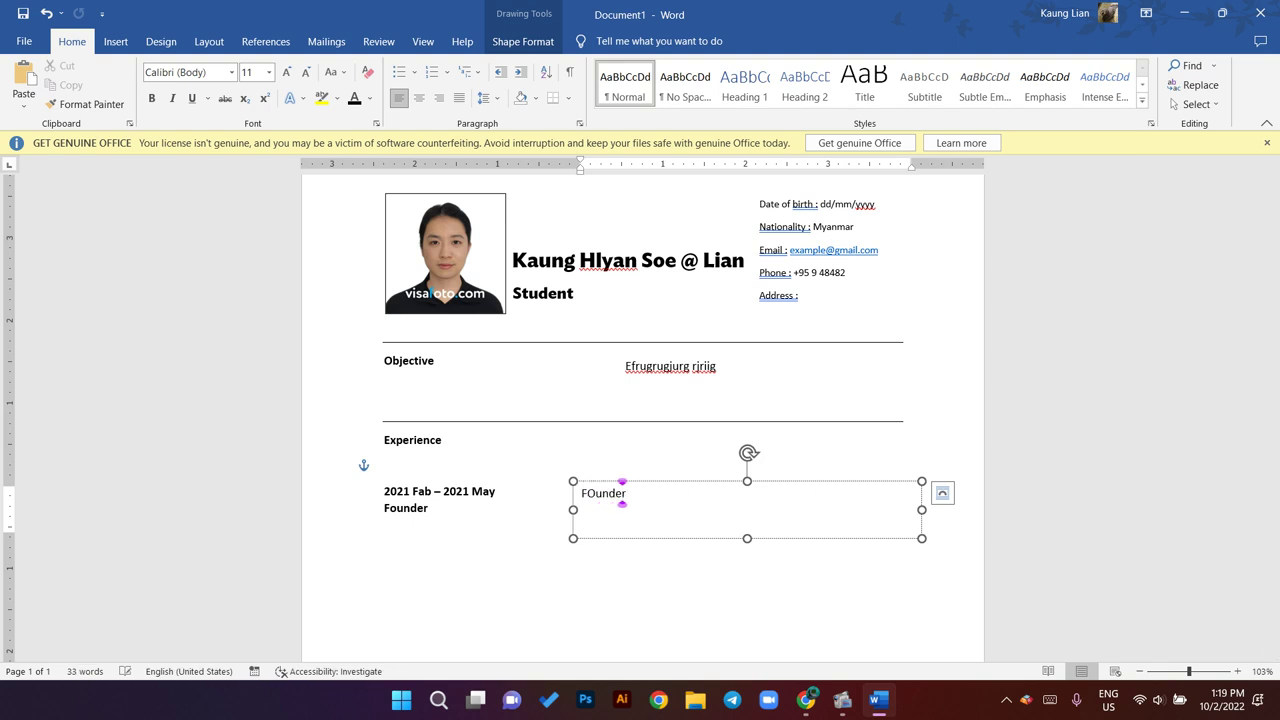
pyautogui.write(' at ')
pyautogui.write('..org.')
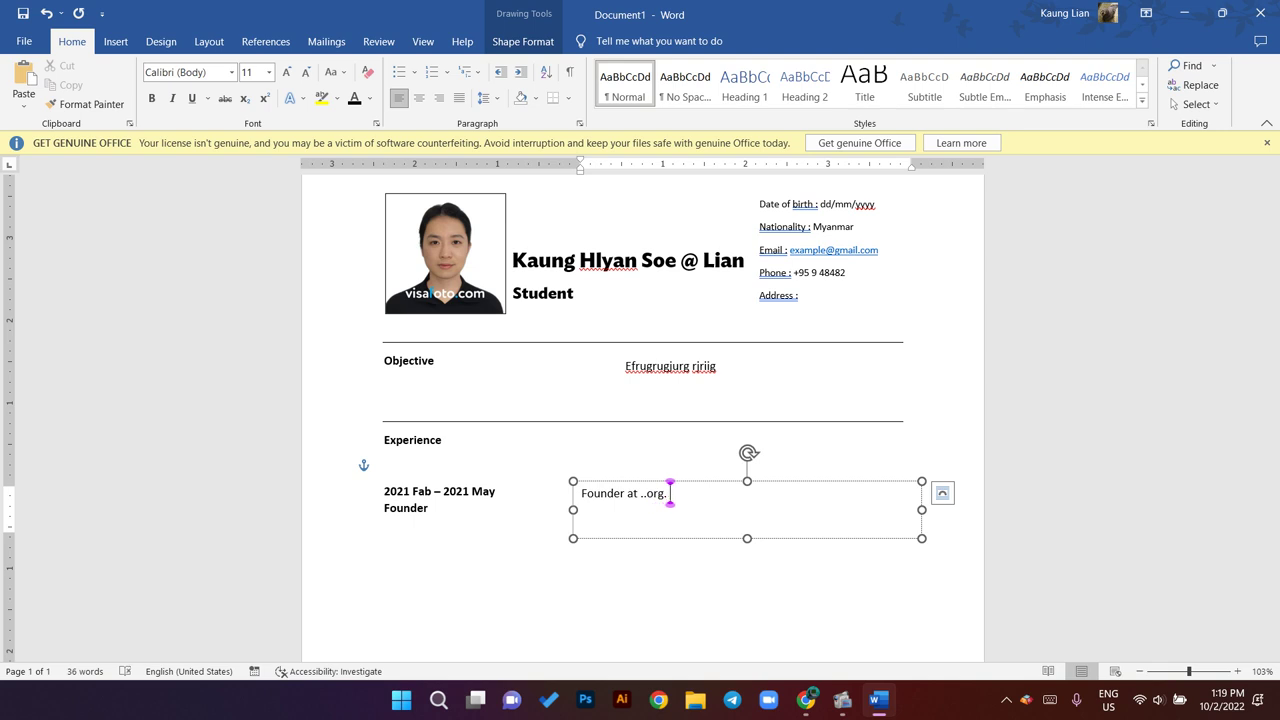
pyautogui.click(583, 600)
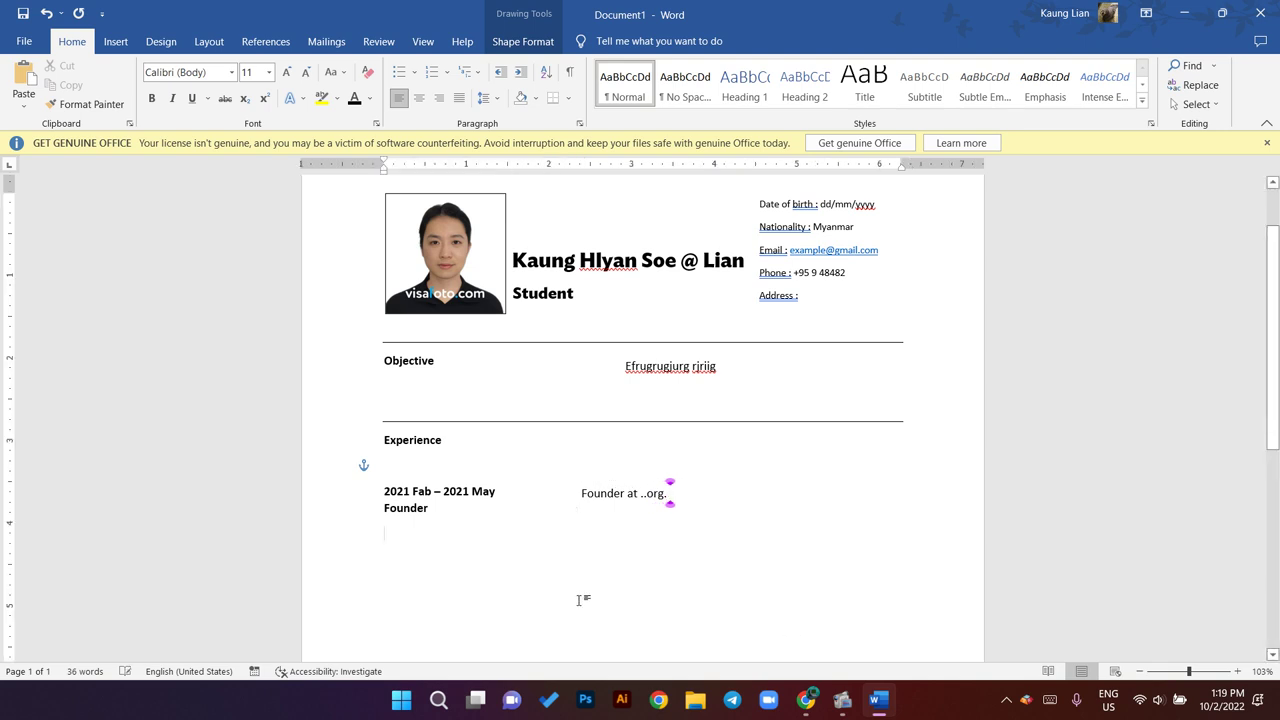
pyautogui.click(862, 505)
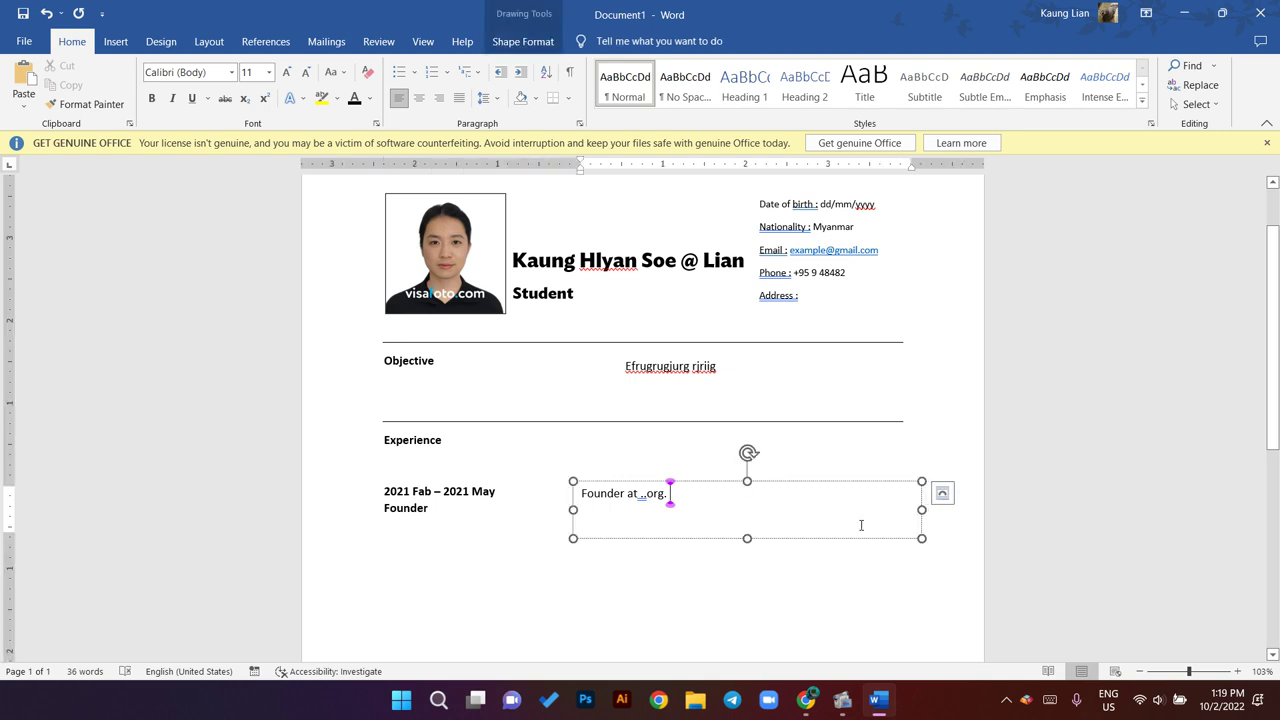
pyautogui.click(428, 537)
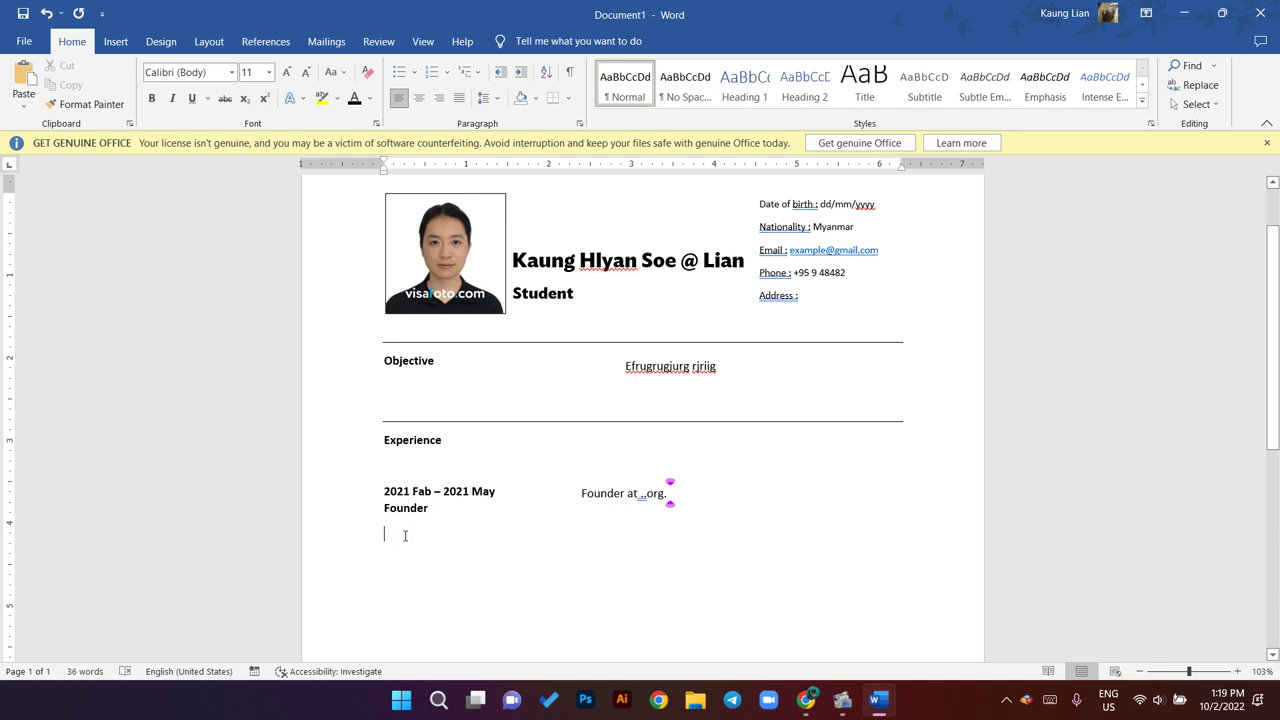
pyautogui.click(405, 540)
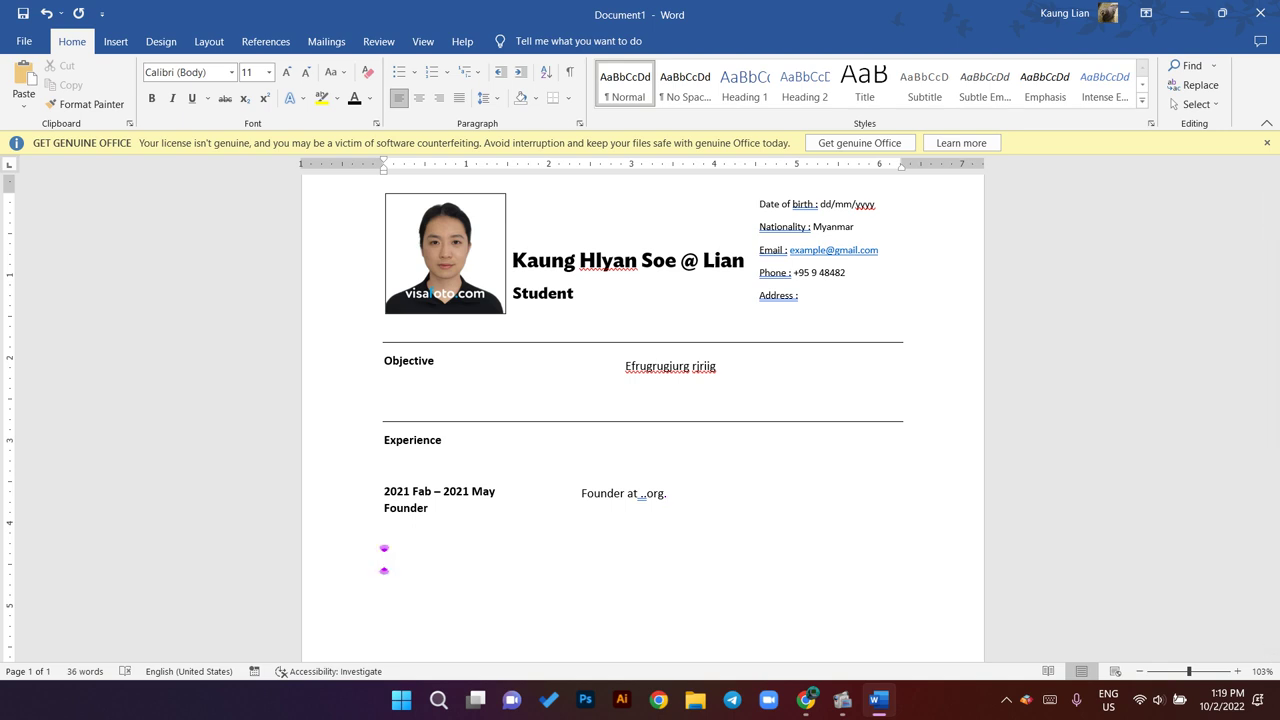
# Type a new entry dated '2020 May – 2021 June' with the job title 'Manager' beneath it
pyautogui.press('Return')
pyautogui.write('2020')
pyautogui.write(' May ')
pyautogui.write('- 2020')
pyautogui.press('BackSpace')
pyautogui.write('1')
pyautogui.write(' June')
pyautogui.press('Return')
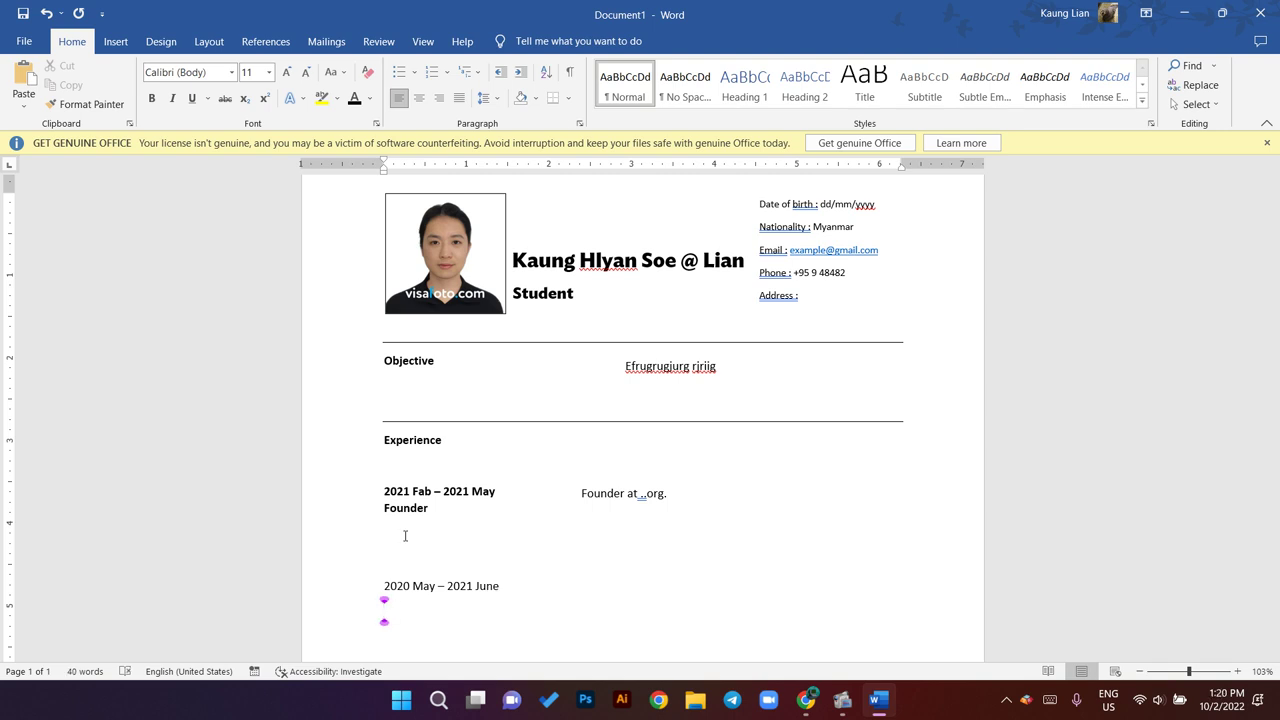
pyautogui.write('Manager')
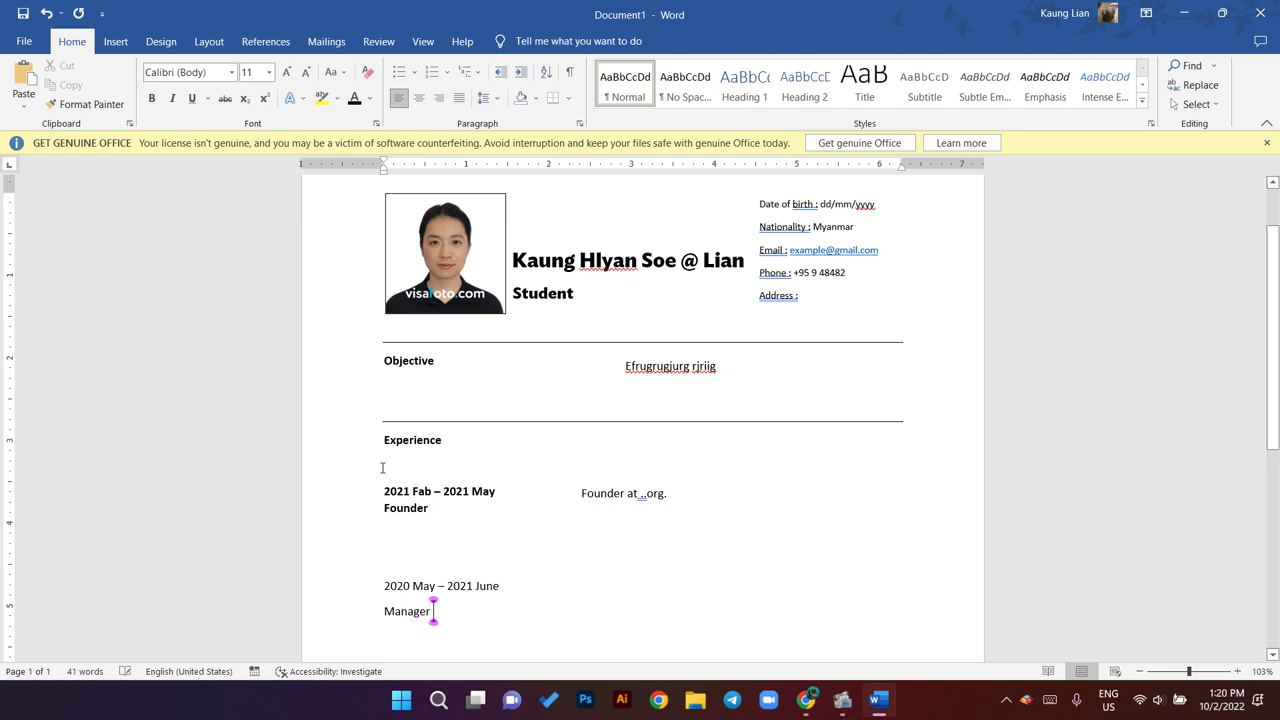
# Copy the Founder description box and place the duplicate beside the 2020 May – 2021 June entry
pyautogui.click(614, 500)
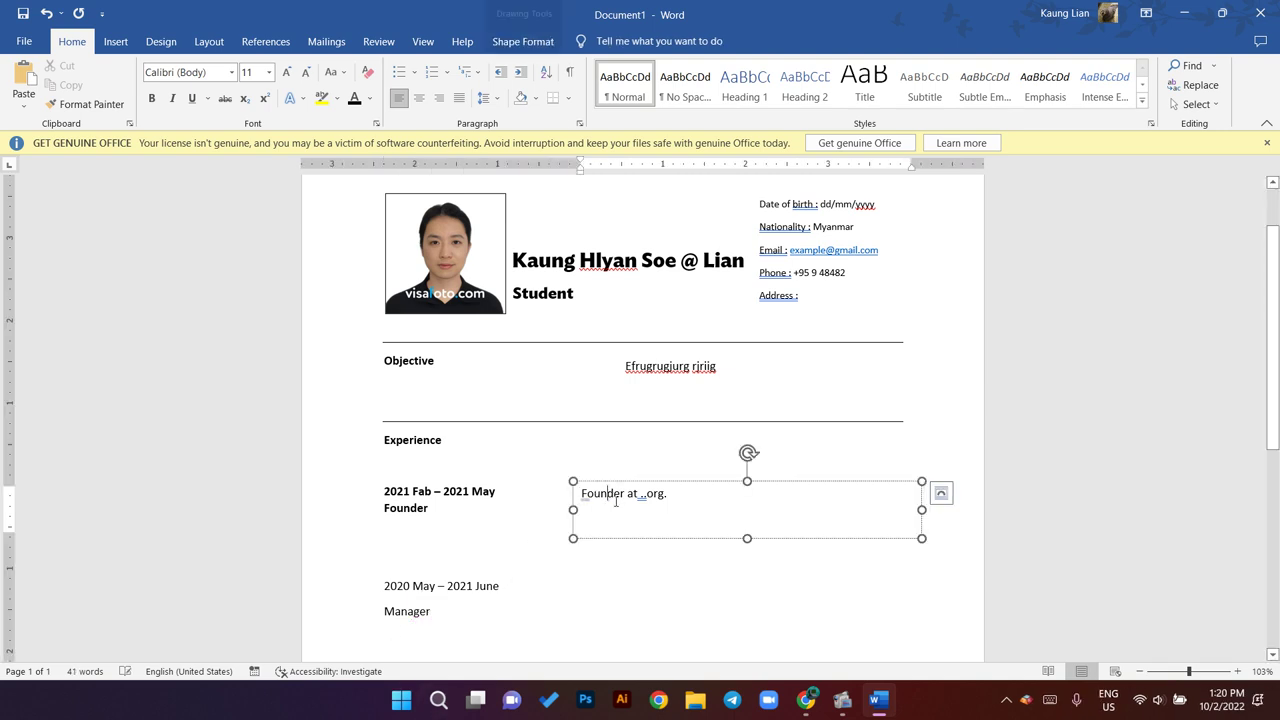
pyautogui.click(638, 538)
pyautogui.hotkey('ctrl', 'c')
pyautogui.hotkey('ctrl', 'v')
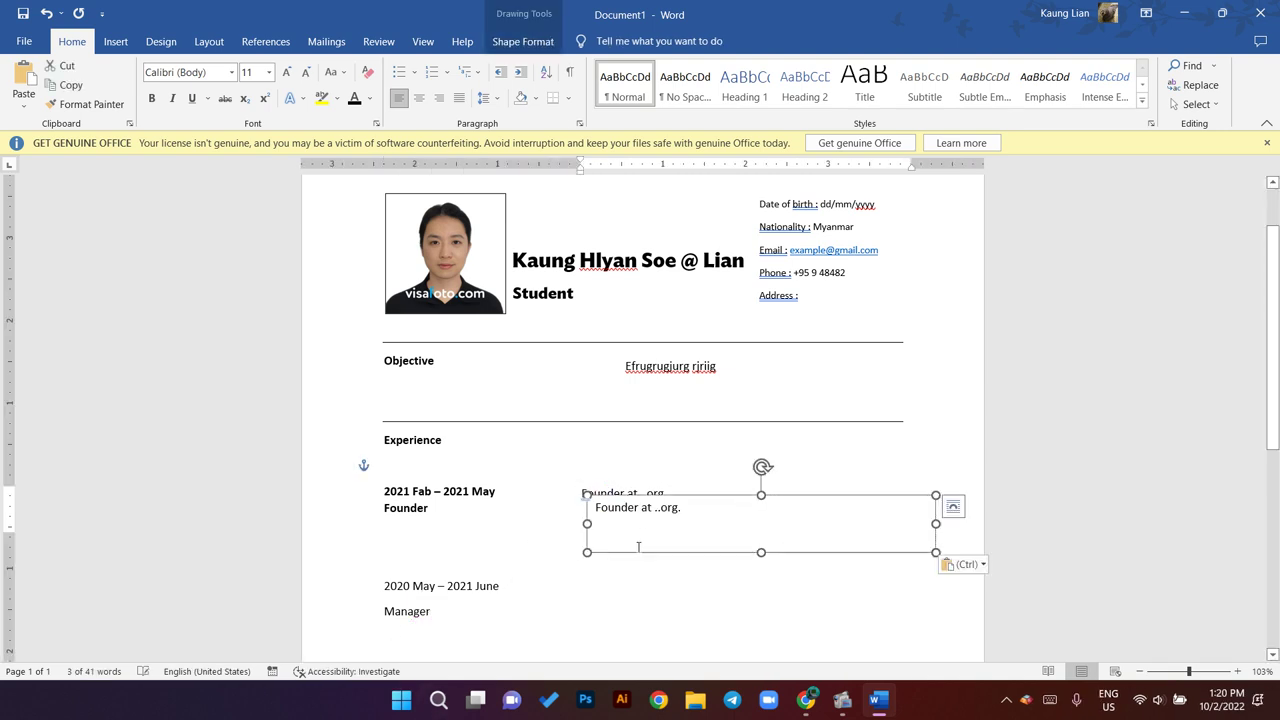
pyautogui.moveTo(639, 552); pyautogui.dragTo(625, 636)
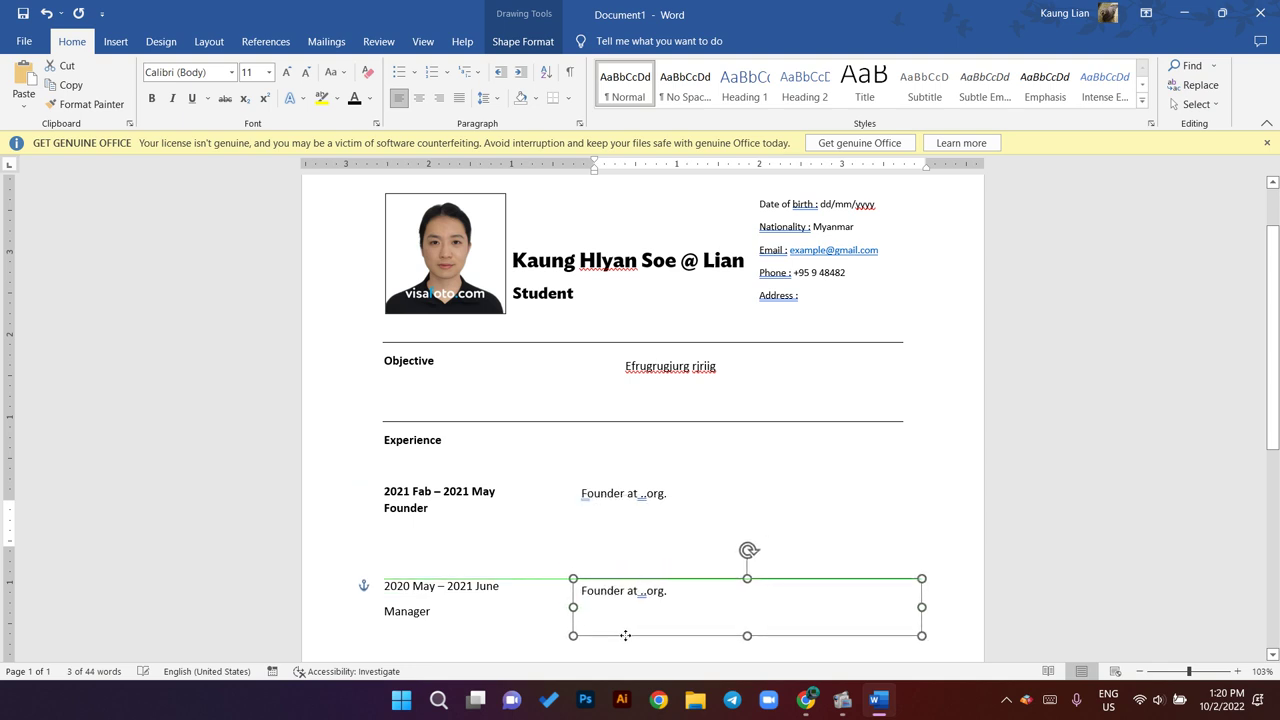
# Change the duplicate's text to 'Manager at .... Company.', correcting the misspelled 'compeny'
pyautogui.tripleClick(626, 598)
pyautogui.write('Manager at')
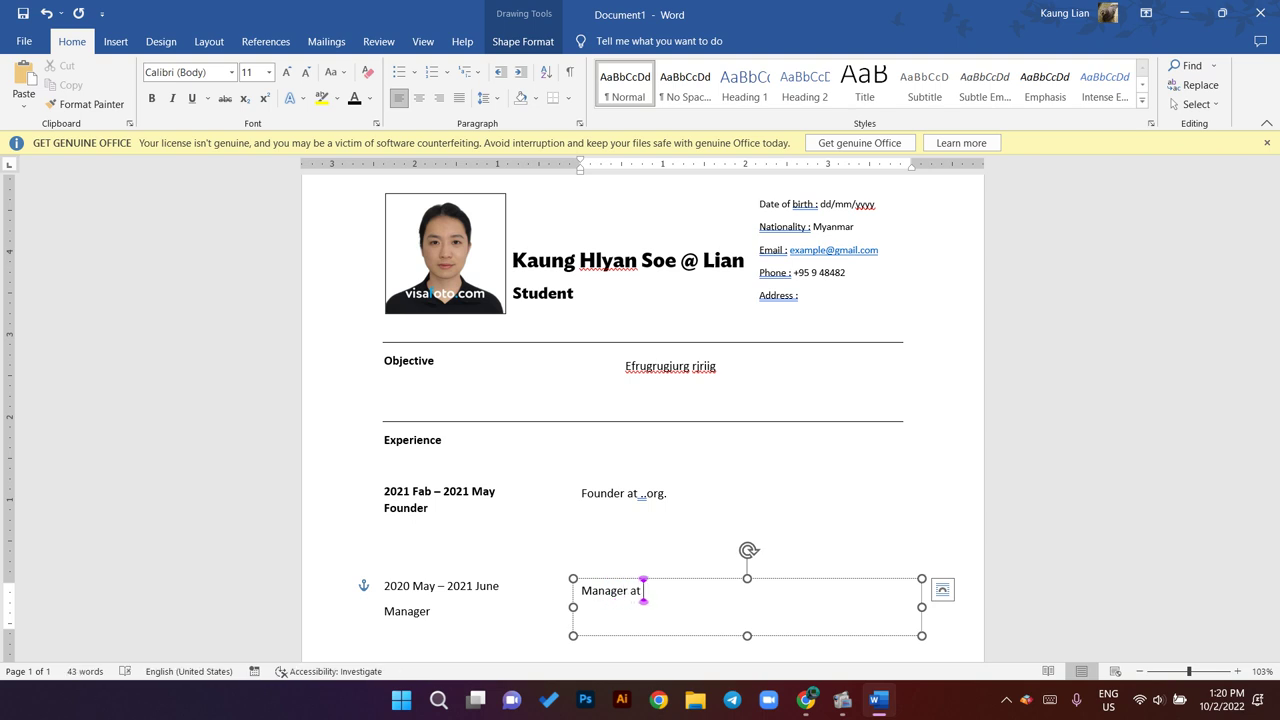
pyautogui.write(' .... comp')
pyautogui.write('eny.')
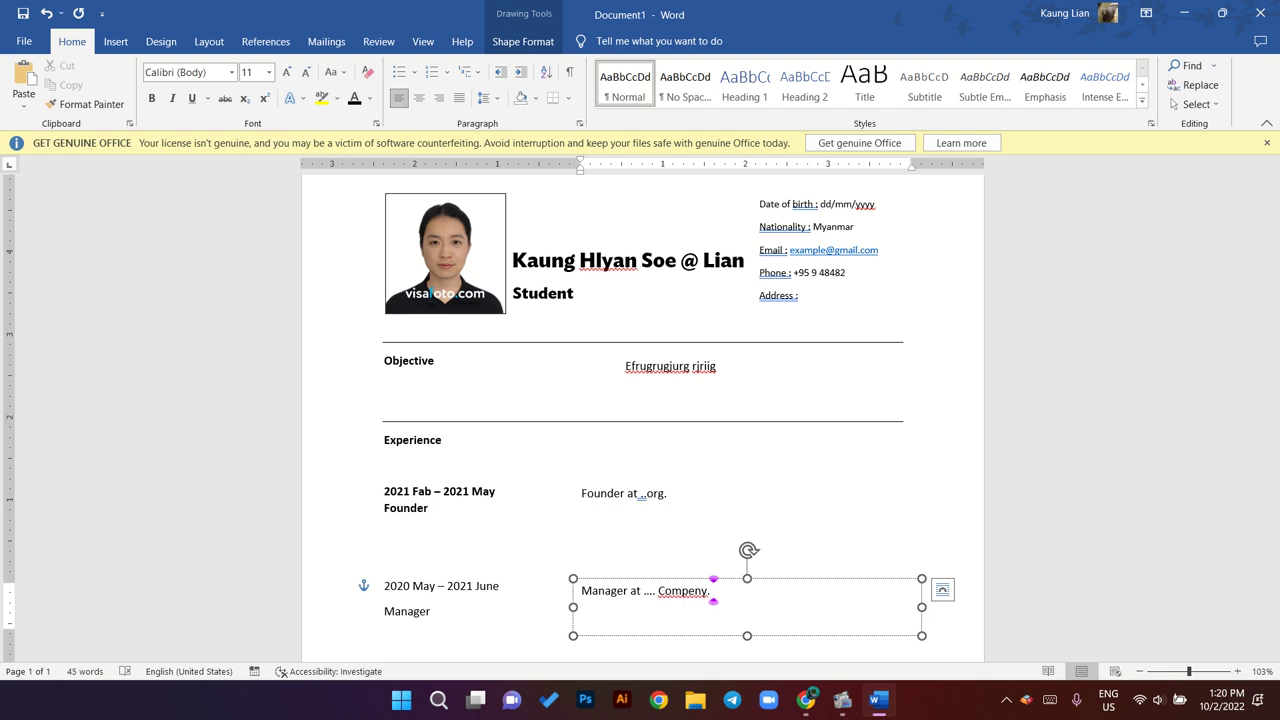
pyautogui.doubleClick(676, 592)
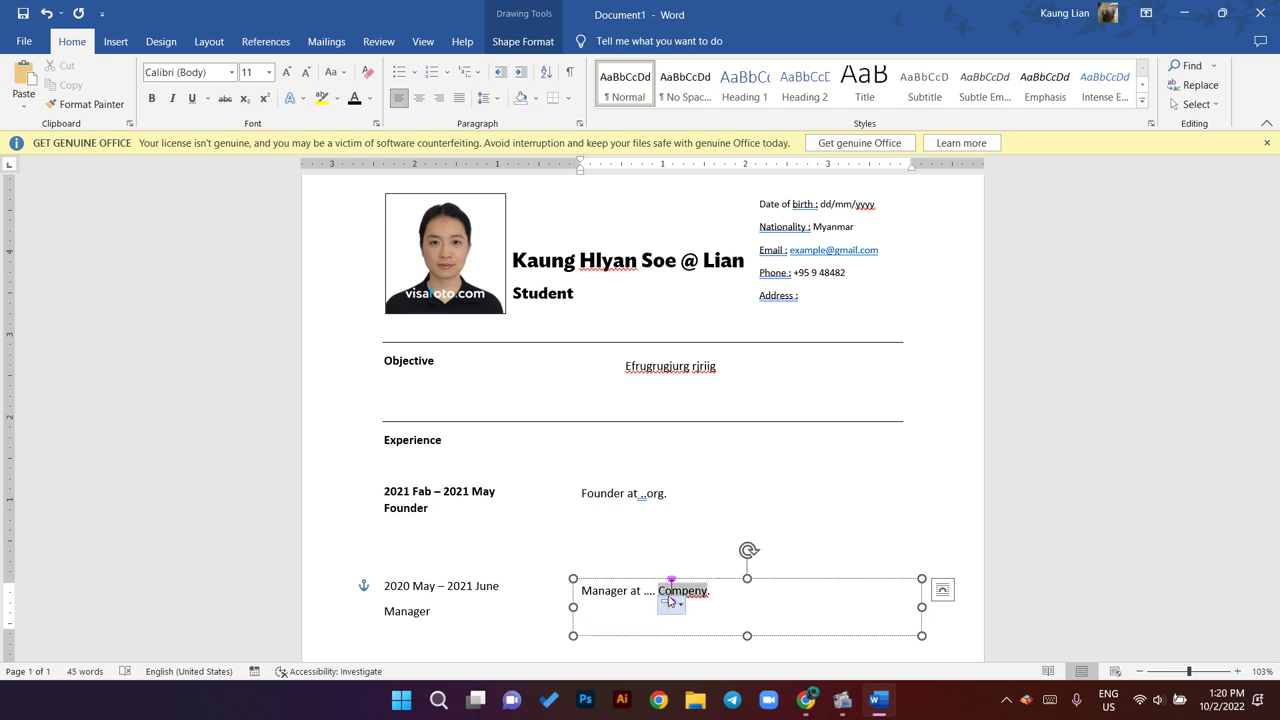
pyautogui.rightClick(676, 597)
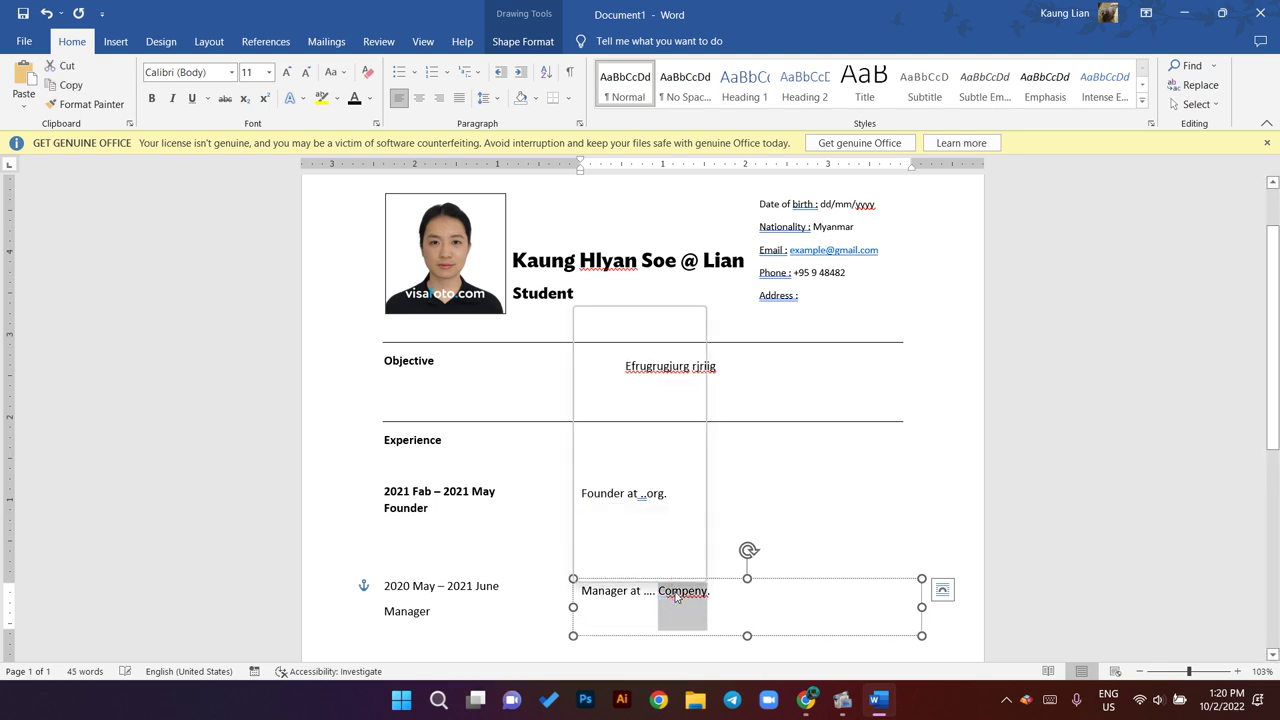
pyautogui.click(640, 317)
pyautogui.click(358, 512)
# Make the Manager title and its 2020 May – 2021 June date bold
pyautogui.scroll(-3, 537, 482)
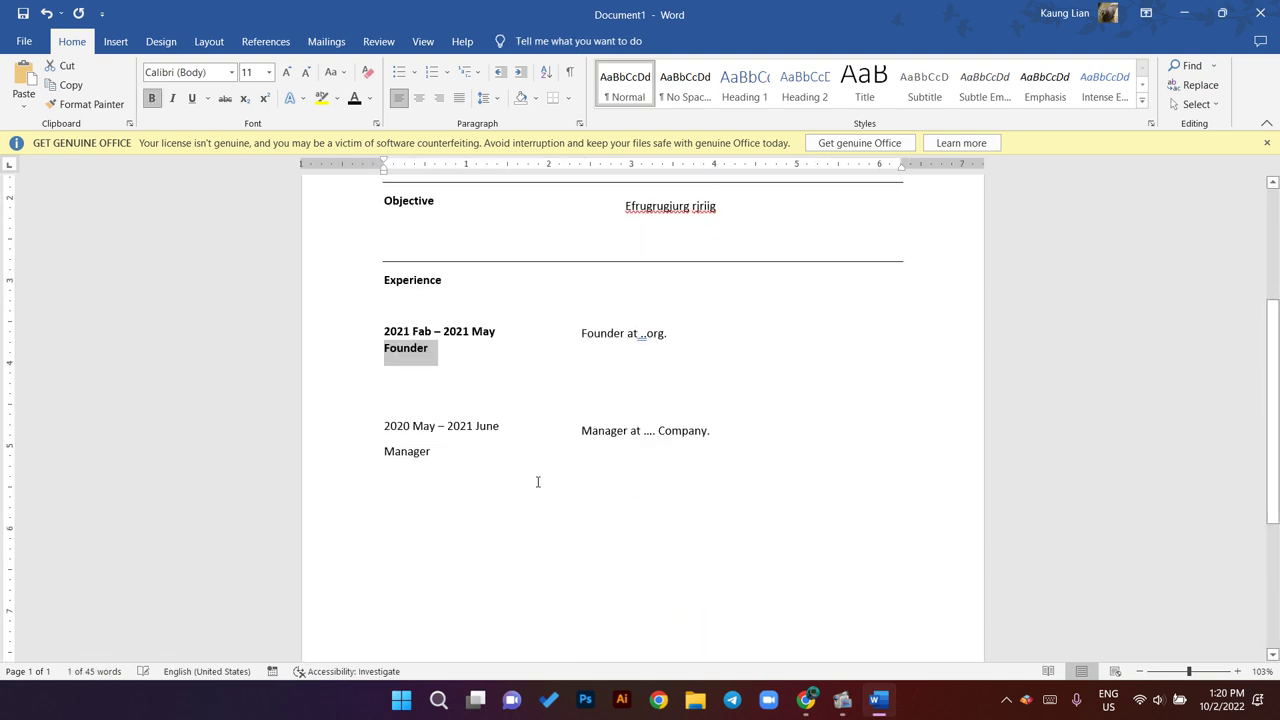
pyautogui.click(412, 425)
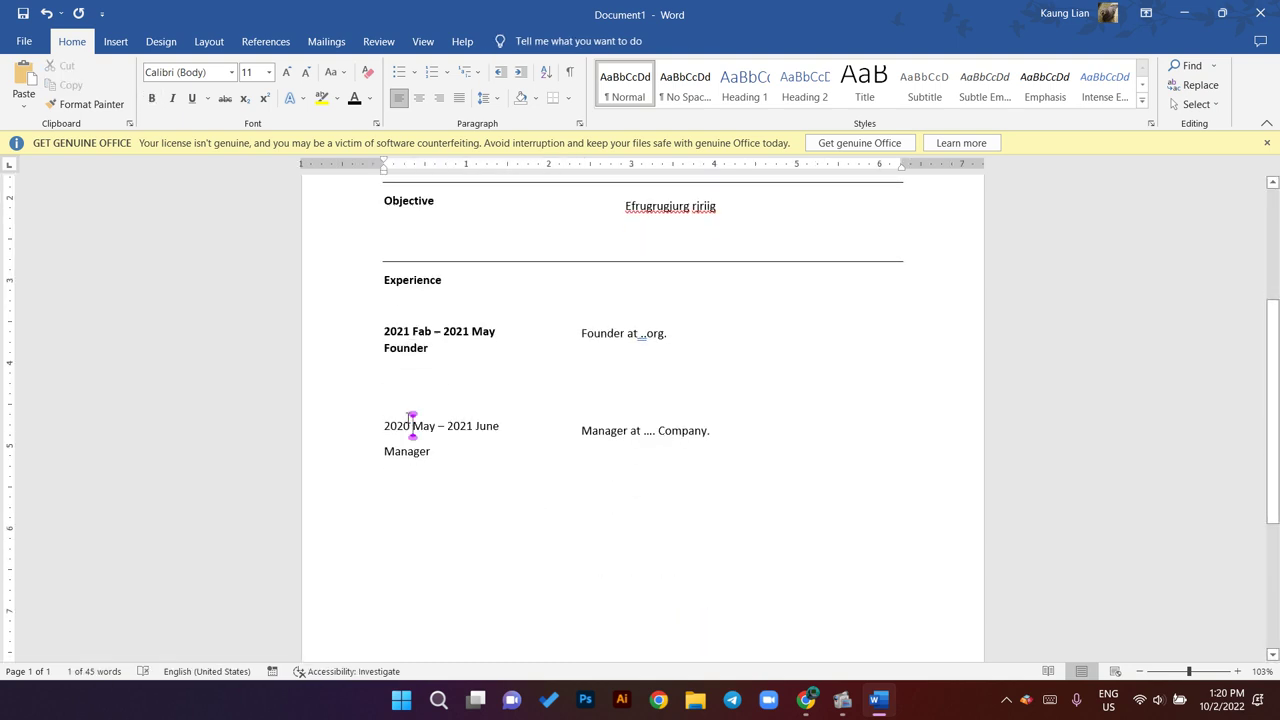
pyautogui.click(389, 331)
pyautogui.click(433, 451)
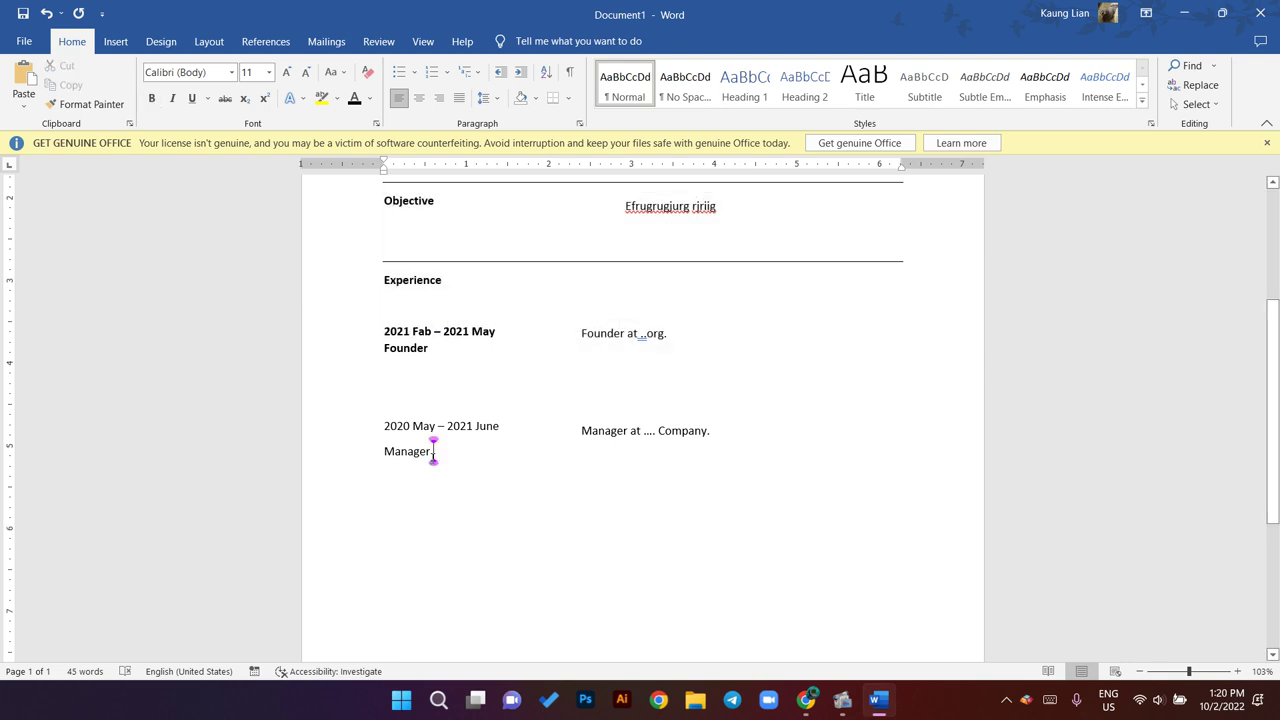
pyautogui.click(363, 426)
pyautogui.click(431, 451)
pyautogui.moveTo(433, 451)
pyautogui.mouseDown()
pyautogui.moveTo(383, 432)
pyautogui.moveTo(384, 451)
pyautogui.mouseUp()
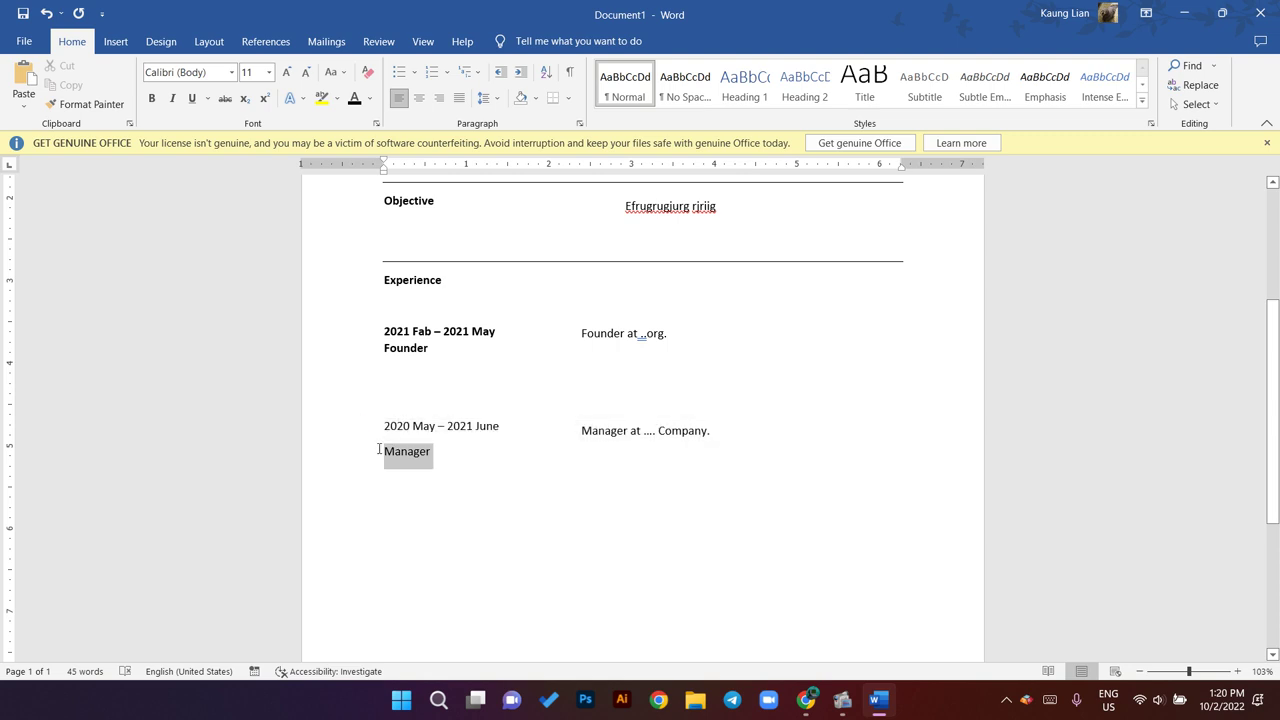
pyautogui.click(151, 97)
pyautogui.moveTo(499, 426); pyautogui.dragTo(423, 437)
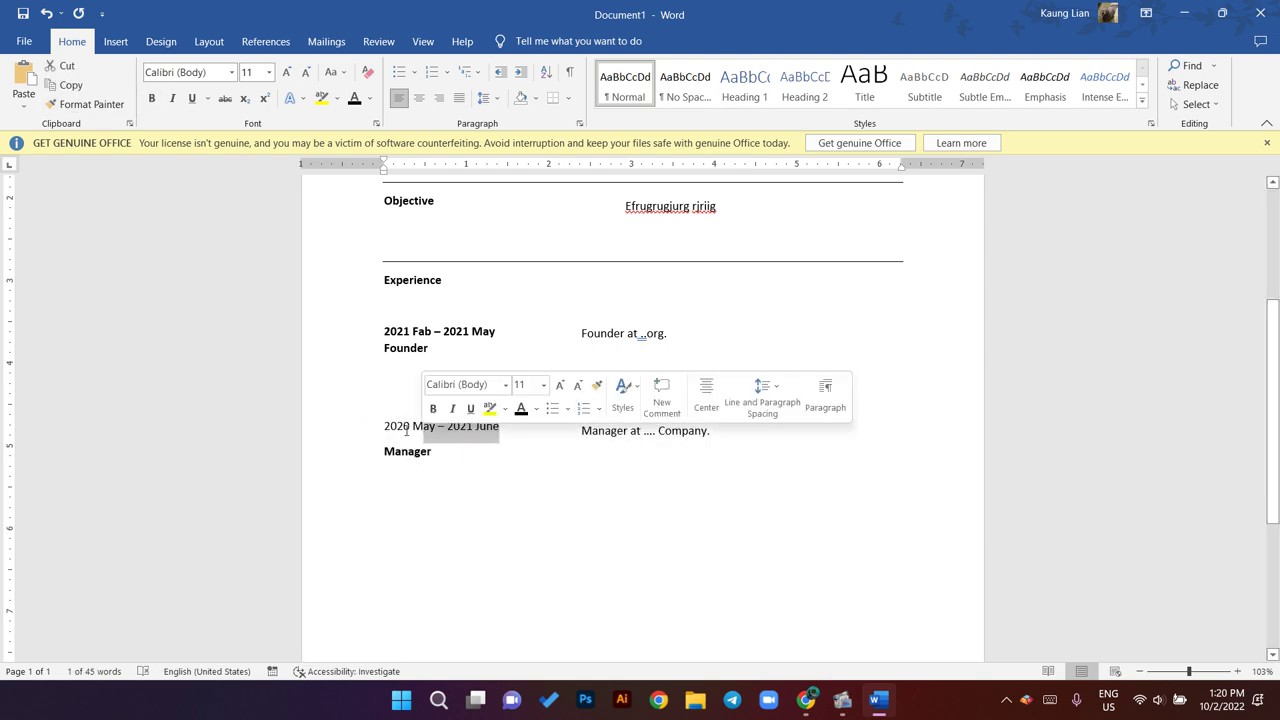
pyautogui.moveTo(386, 426)
pyautogui.mouseDown()
pyautogui.moveTo(519, 432)
pyautogui.moveTo(500, 431)
pyautogui.mouseUp()
pyautogui.hotkey('ctrl', 'b')
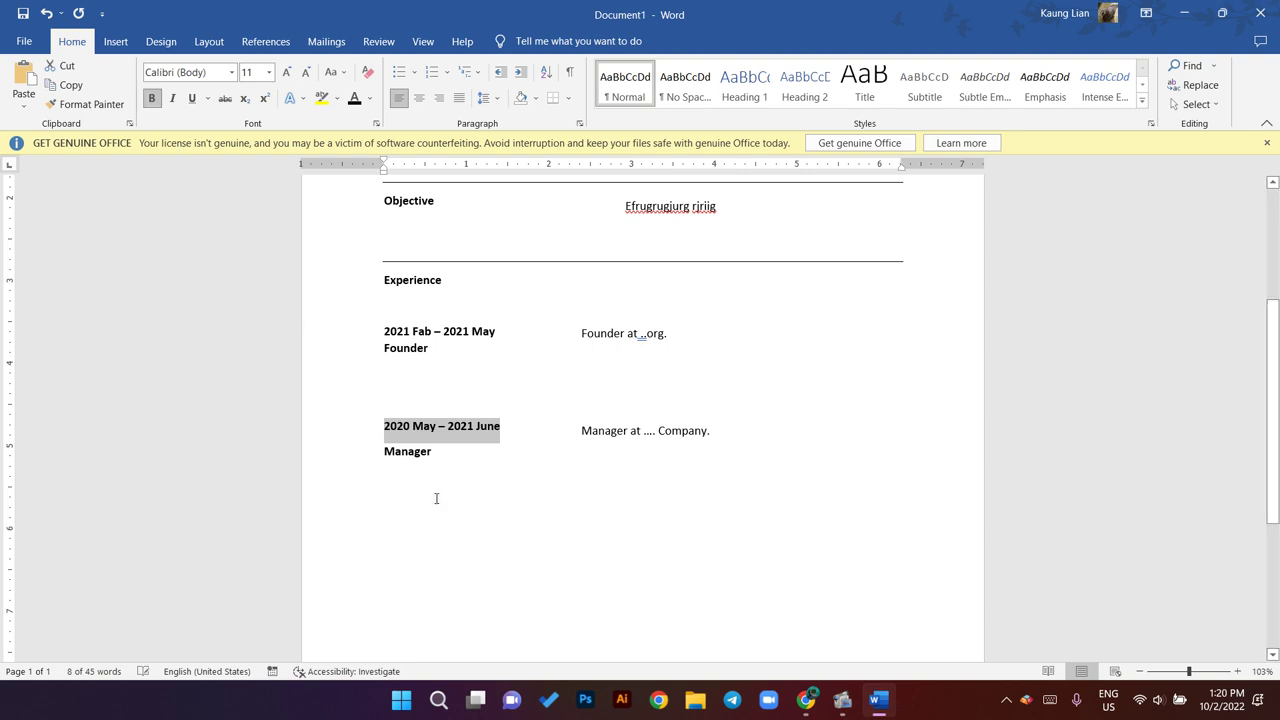
pyautogui.click(436, 498)
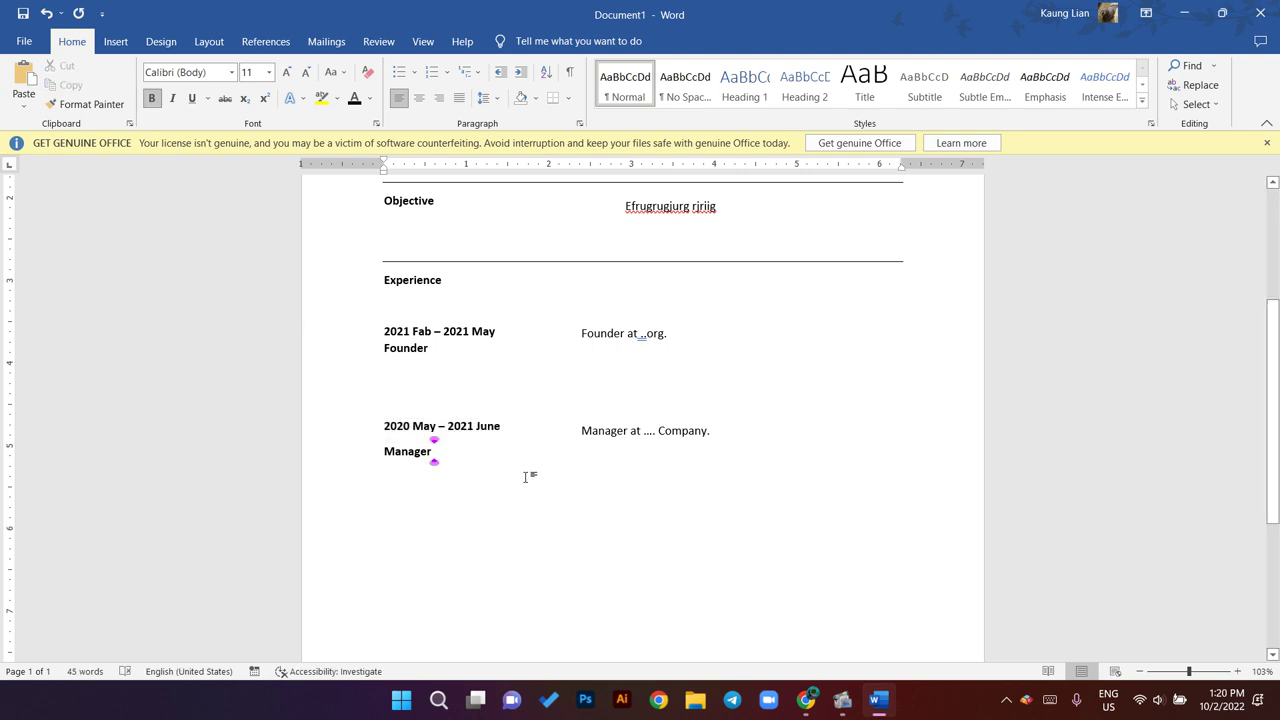
# Insert a divider line after the Manager entry by autoformatting '---'
pyautogui.scroll(-5, 523, 451)
pyautogui.scroll(3, 523, 451)
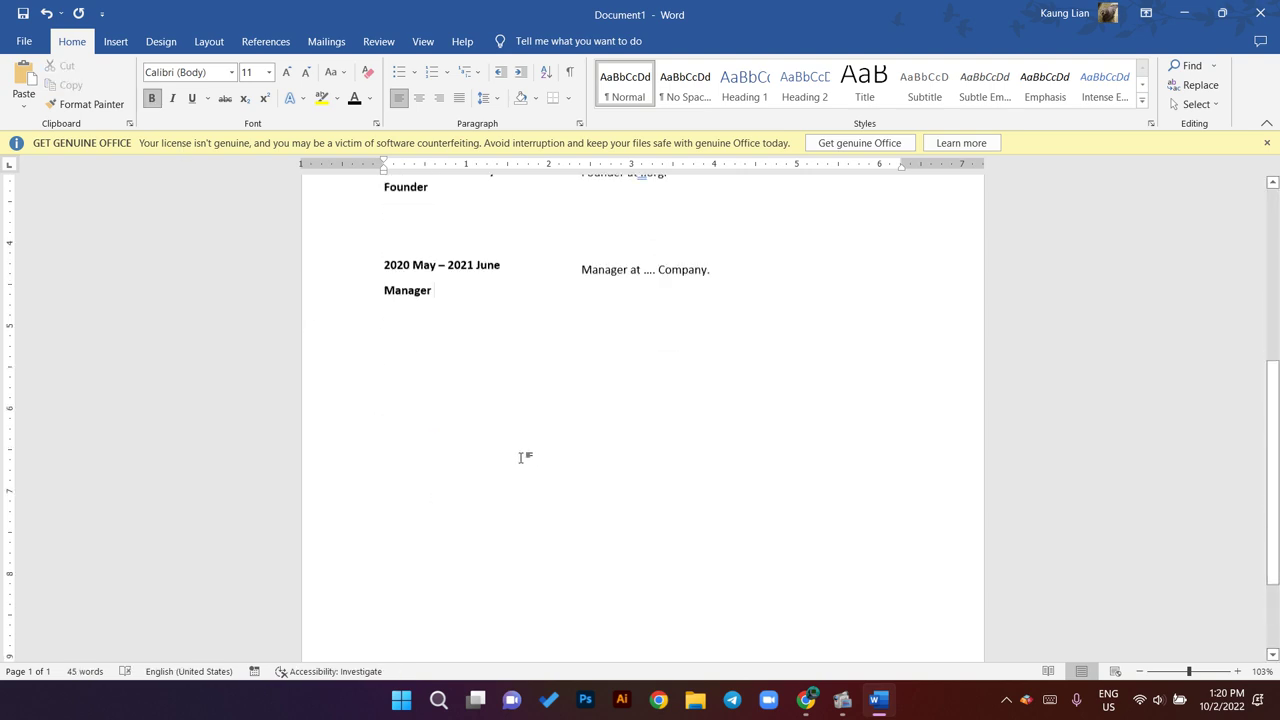
pyautogui.scroll(3, 483, 474)
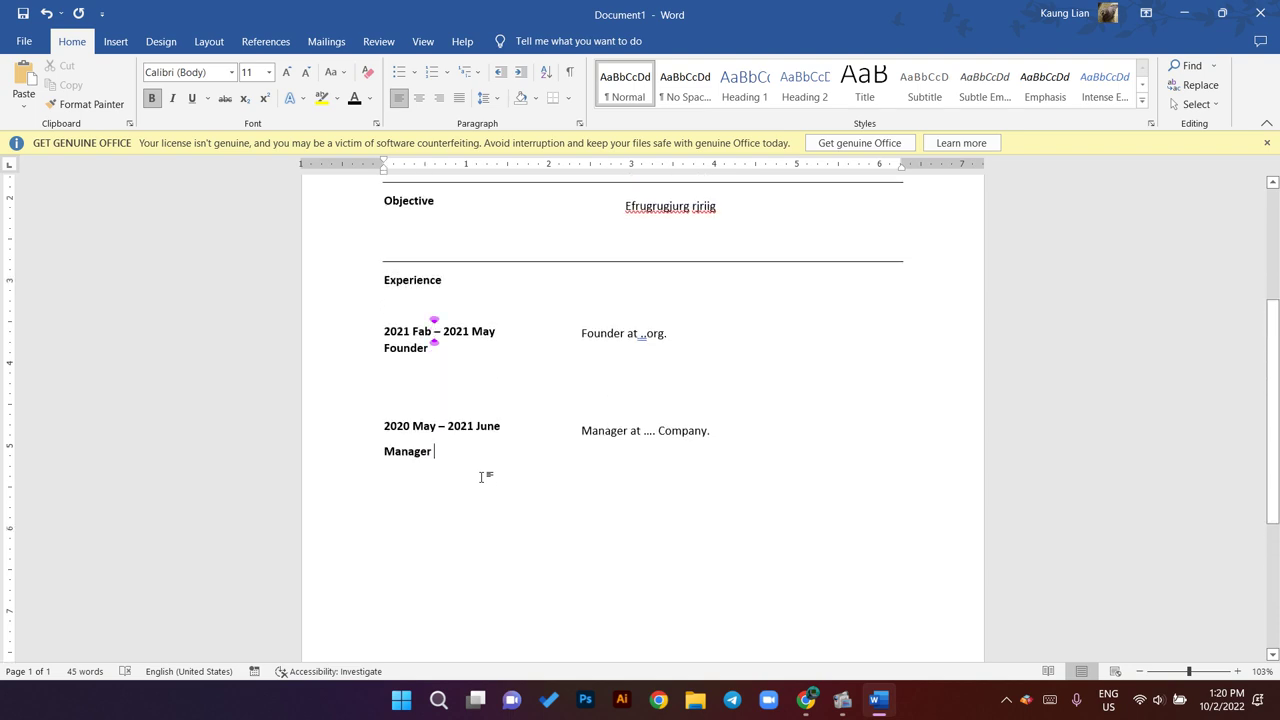
pyautogui.click(434, 451)
pyautogui.moveTo(434, 462); pyautogui.dragTo(384, 540)
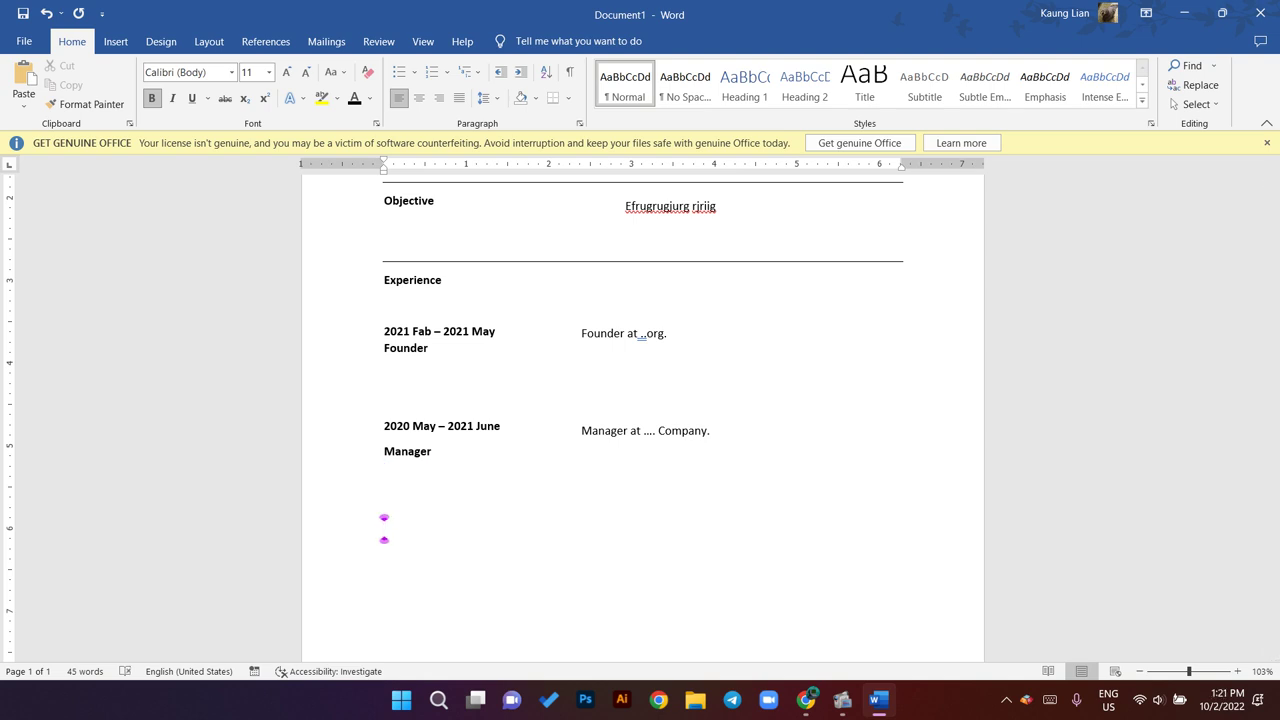
pyautogui.write('-')
pyautogui.write('--')
pyautogui.press('Return')
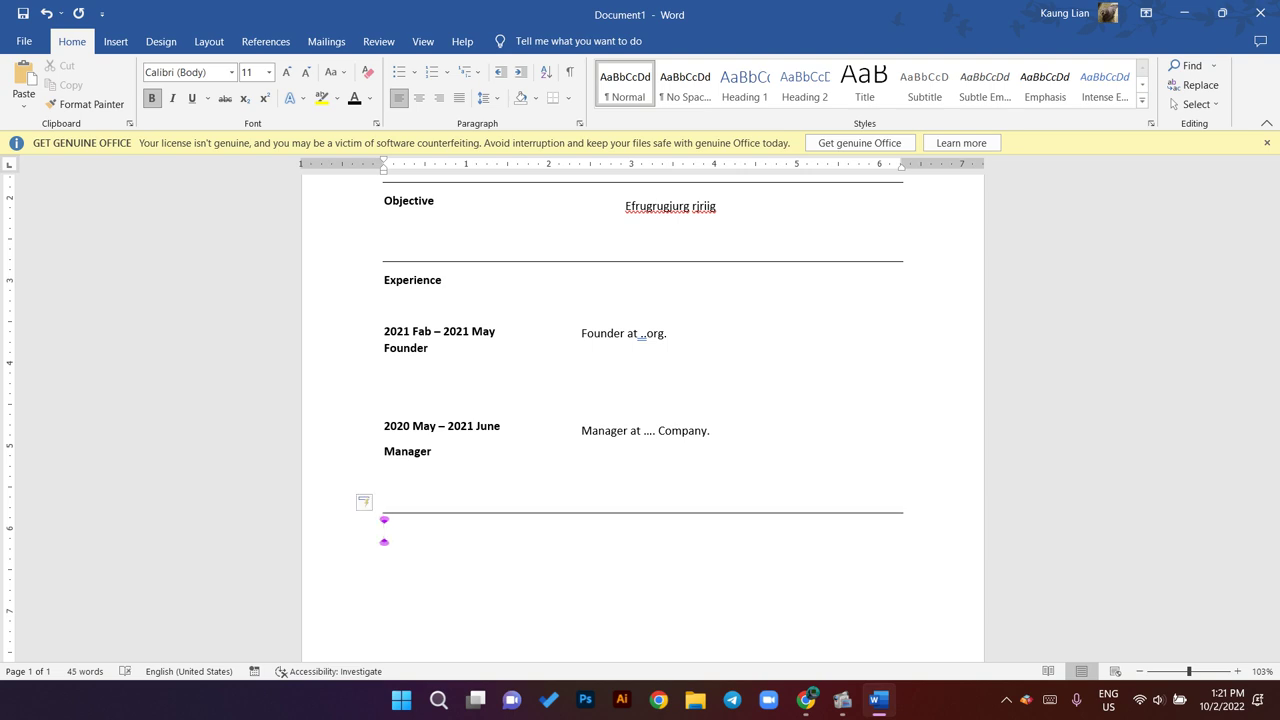
# Look at the template's Education section in Chrome
pyautogui.click(806, 699)
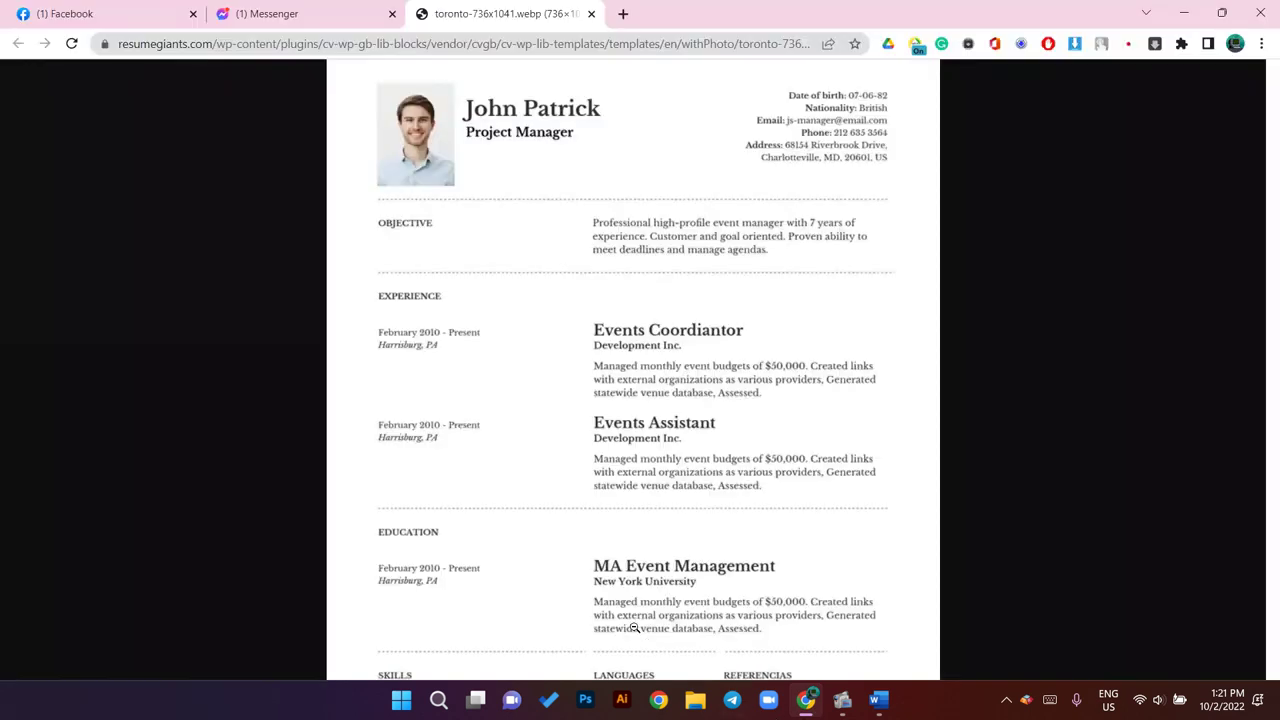
pyautogui.scroll(-2, 500, 437)
pyautogui.scroll(-1, 393, 318)
pyautogui.click(393, 318)
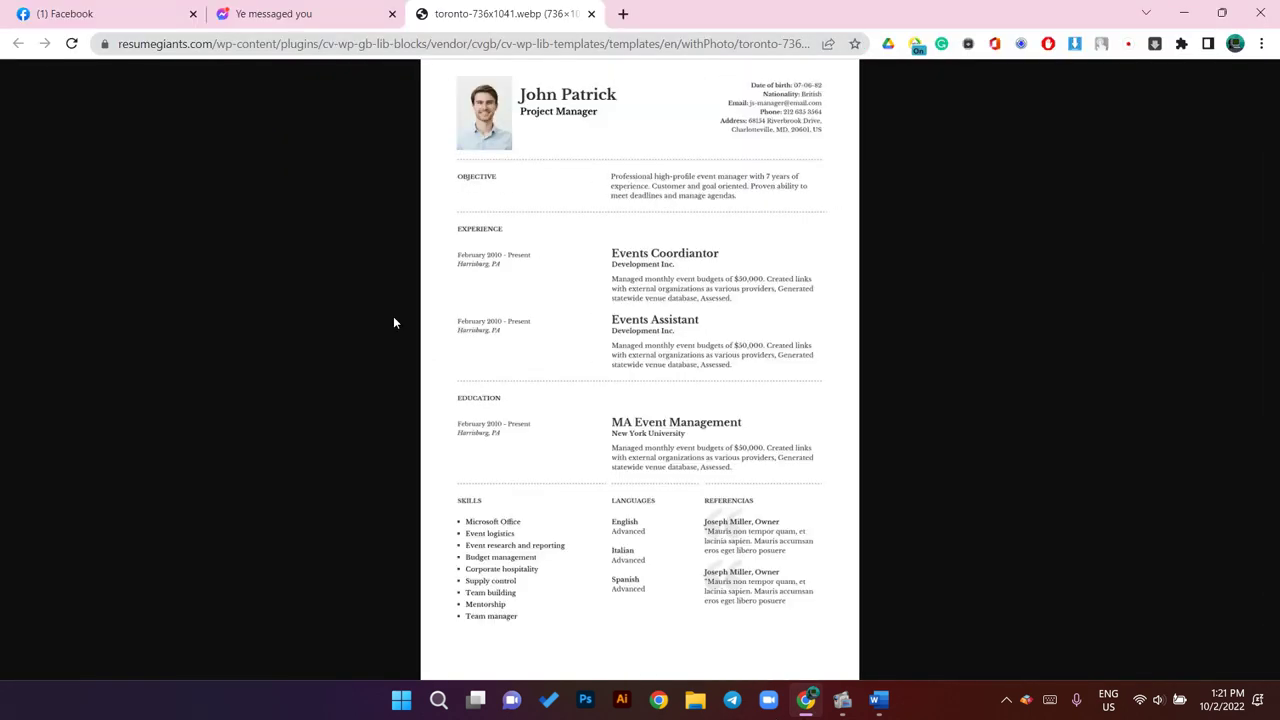
pyautogui.click(476, 411)
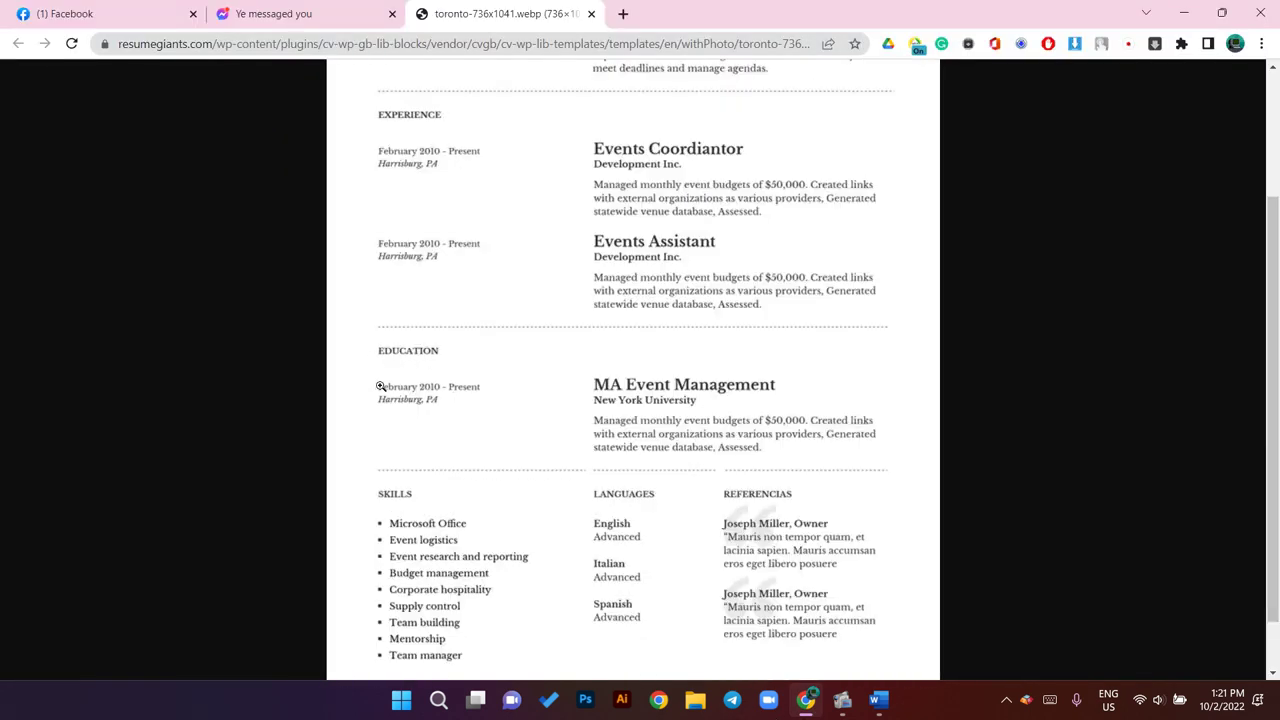
# Type the Education heading followed by the year range '2021 to 2022'
pyautogui.click(1192, 7)
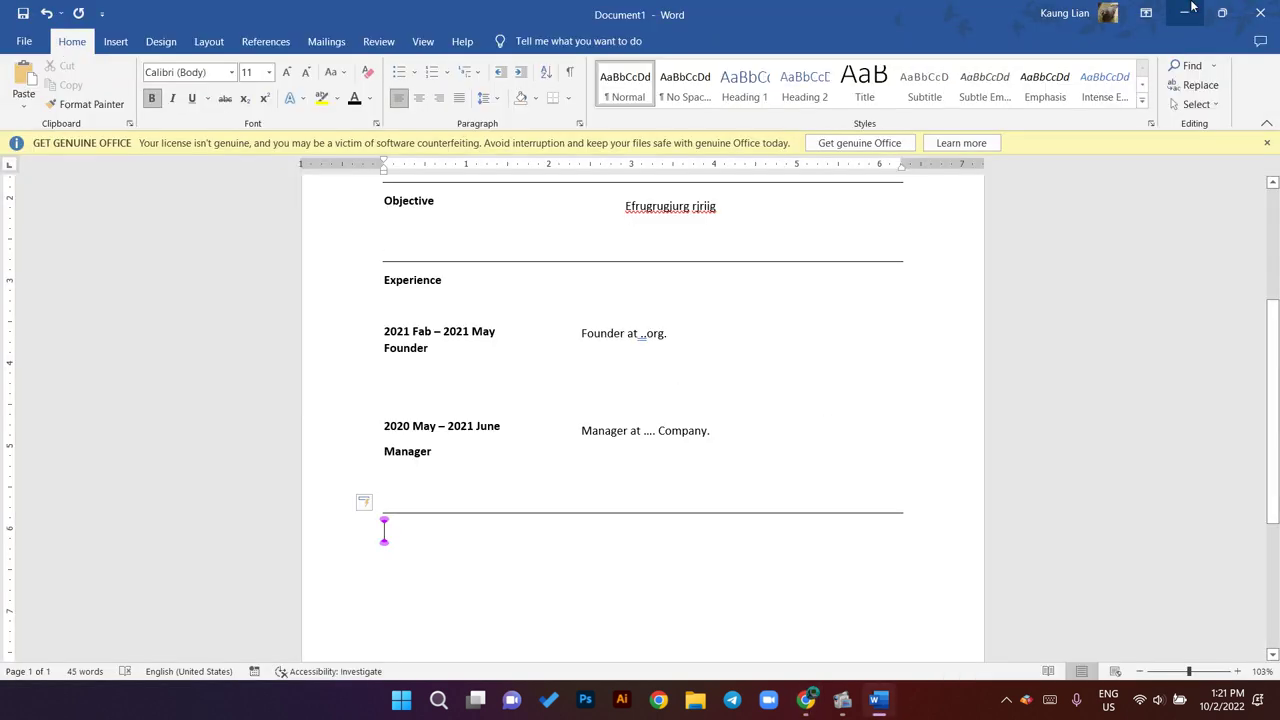
pyautogui.write('Education')
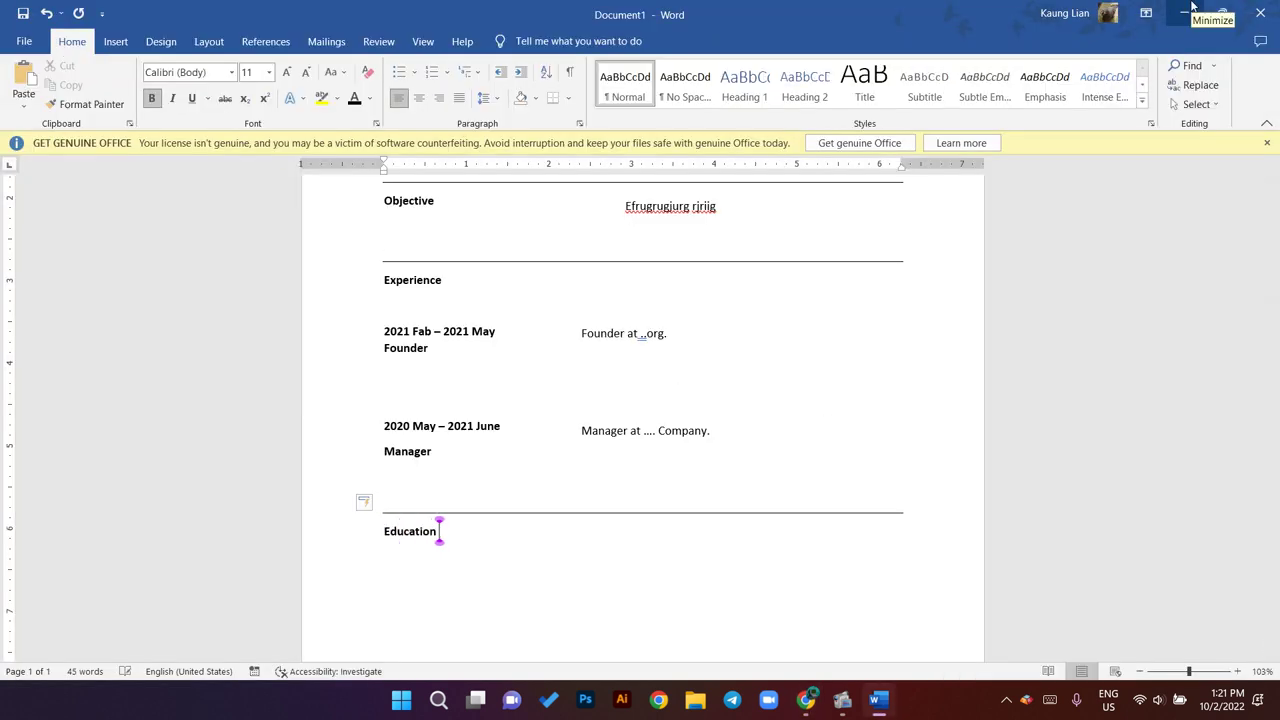
pyautogui.press('Return')
pyautogui.press('Return')
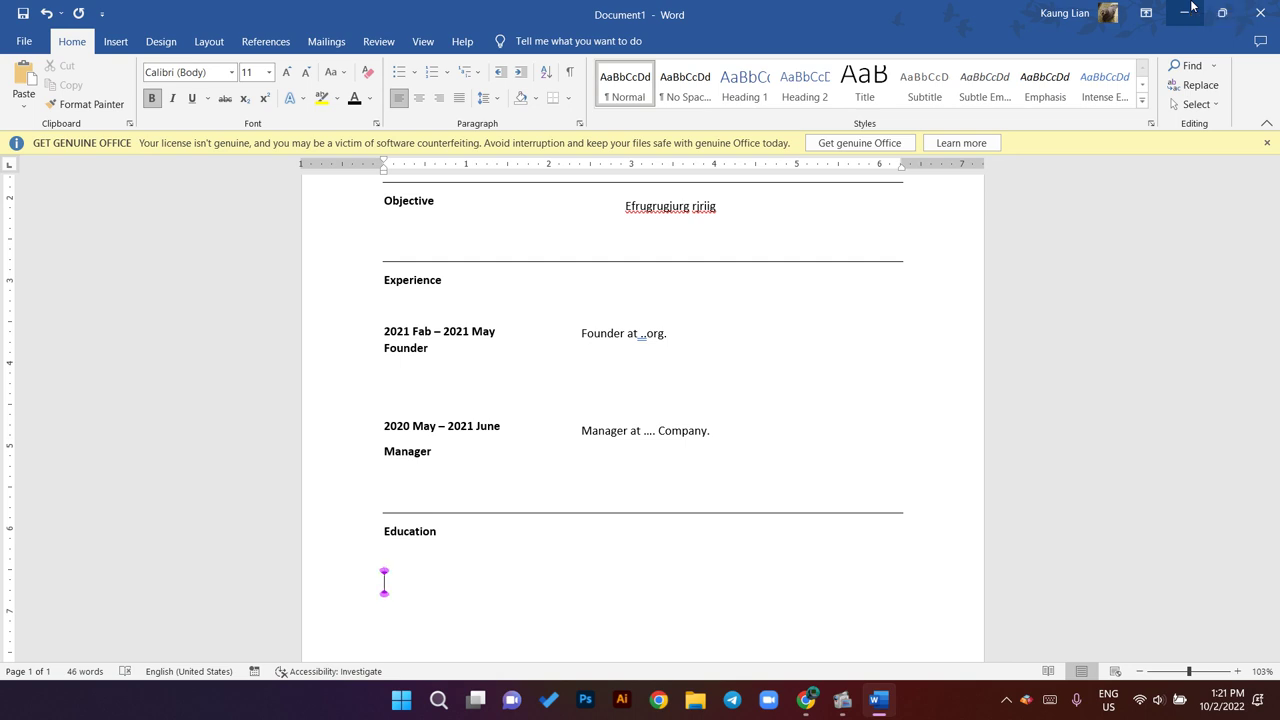
pyautogui.write('202')
pyautogui.press('BackSpace')
pyautogui.press('BackSpace')
pyautogui.write('02')
pyautogui.press('BackSpace')
pyautogui.write('20')
pyautogui.press('BackSpace')
pyautogui.press('BackSpace')
pyautogui.write('21')
pyautogui.write(' to')
pyautogui.write(' 202')
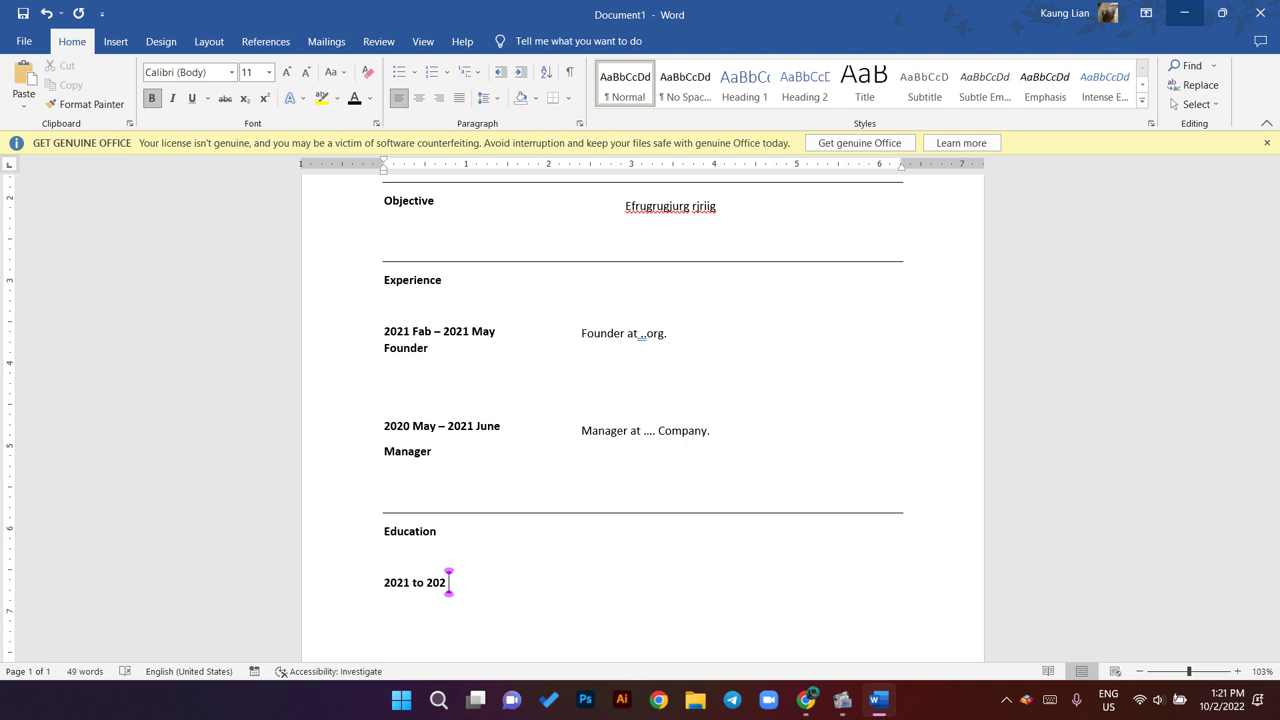
pyautogui.write('2')
# Add the 'IGCSE' line and select the Manager description text box
pyautogui.press('Return')
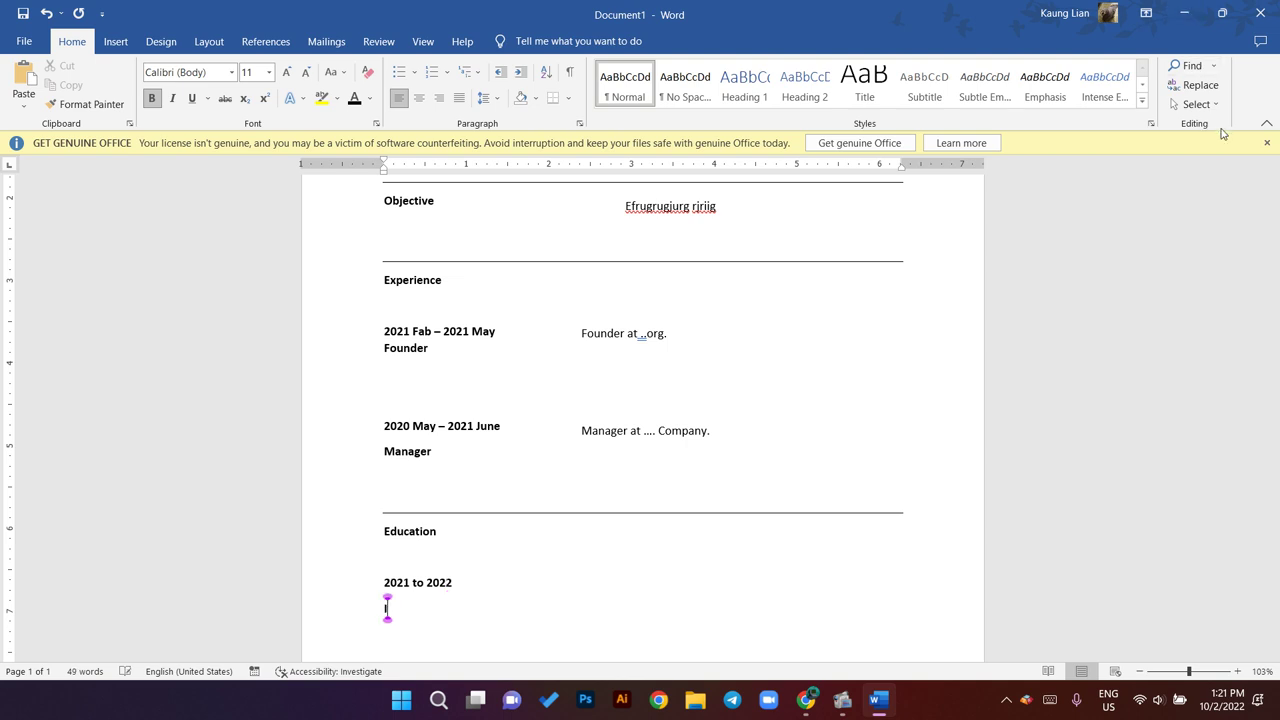
pyautogui.write('IGCS')
pyautogui.write('E')
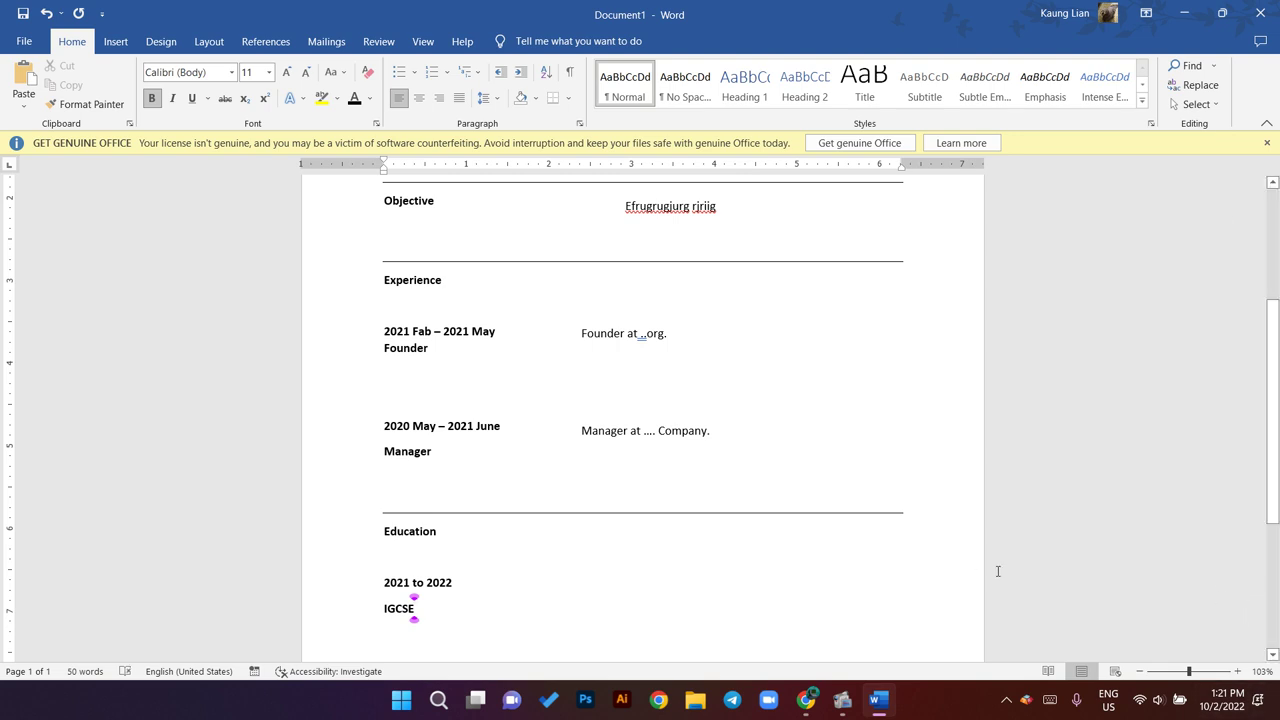
pyautogui.tripleClick(581, 450)
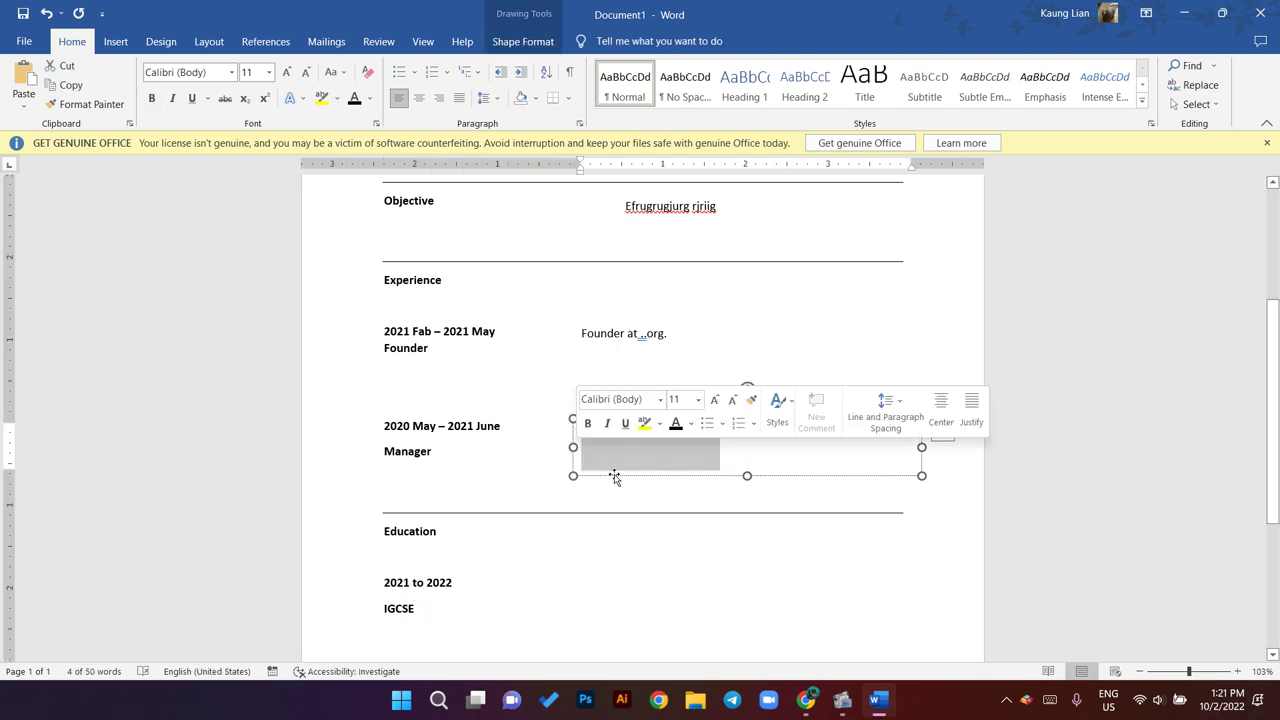
pyautogui.click(615, 476)
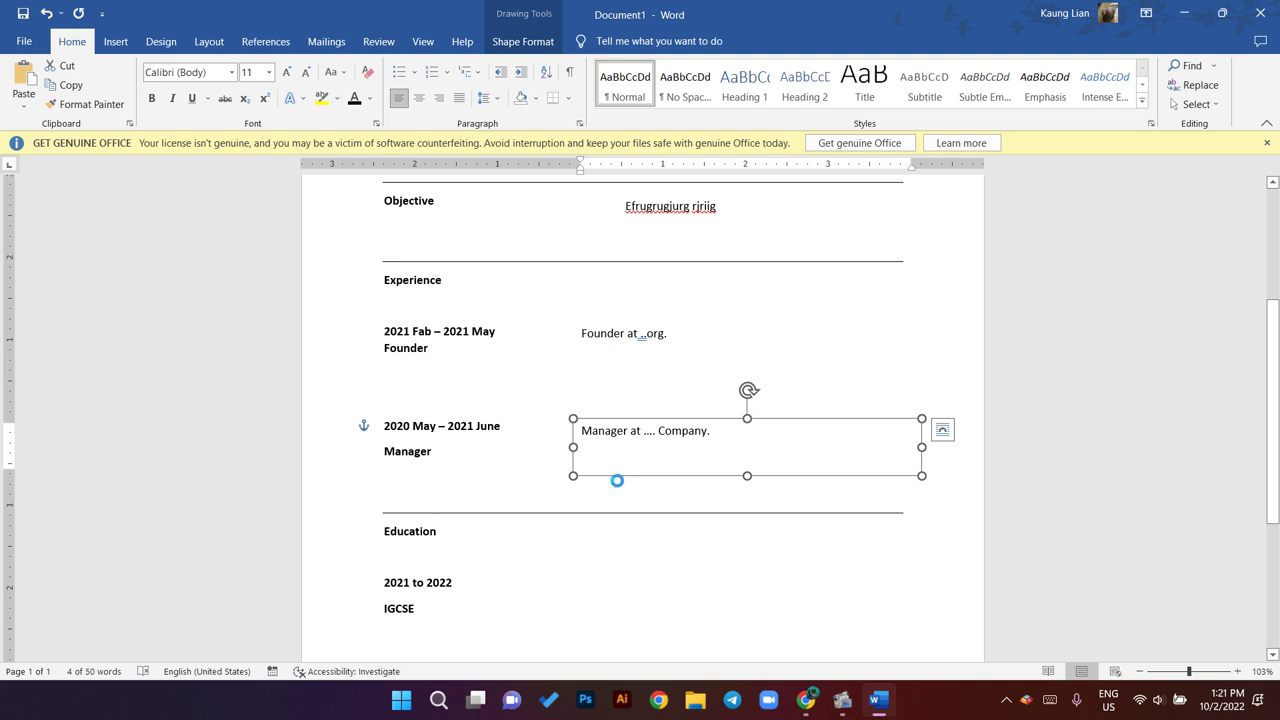
# Duplicate the job box beside IGCSE, reading 'Attending at .... School.' and 'Exam marks –'
pyautogui.moveTo(615, 476)
pyautogui.mouseDown()
pyautogui.moveTo(633, 490)
pyautogui.moveTo(615, 625)
pyautogui.mouseUp()
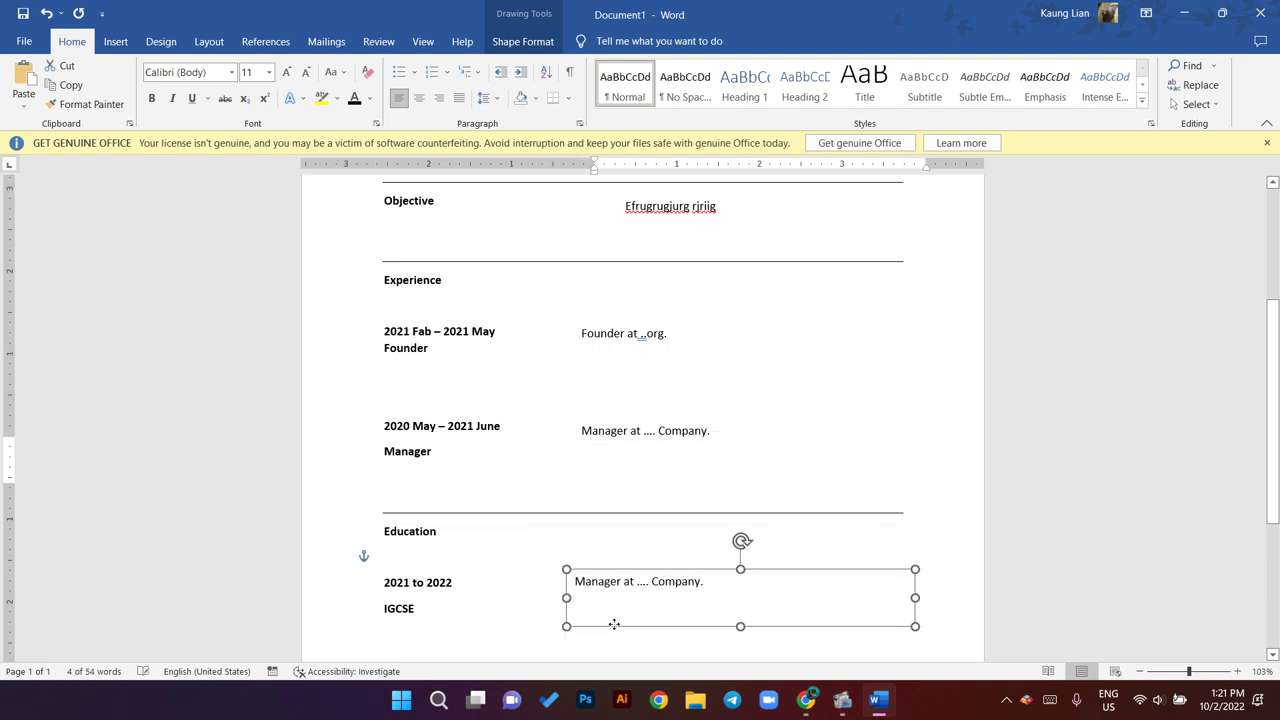
pyautogui.tripleClick(625, 600)
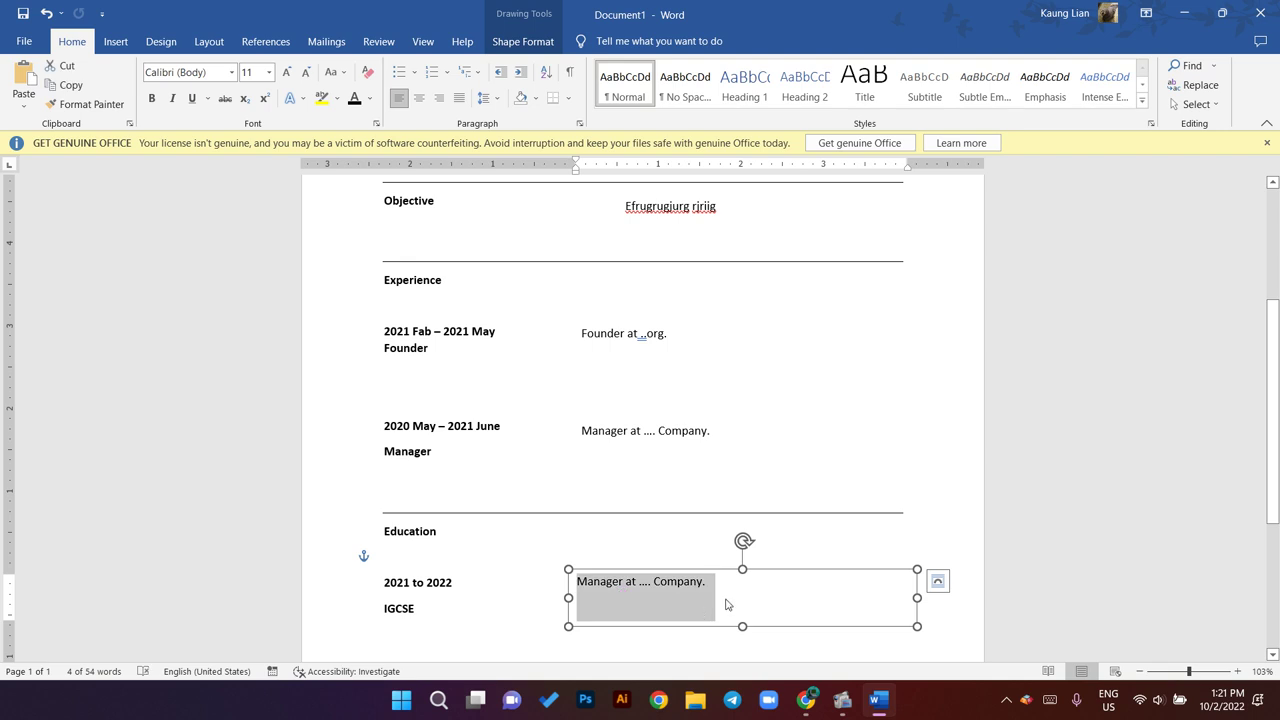
pyautogui.write('Atten')
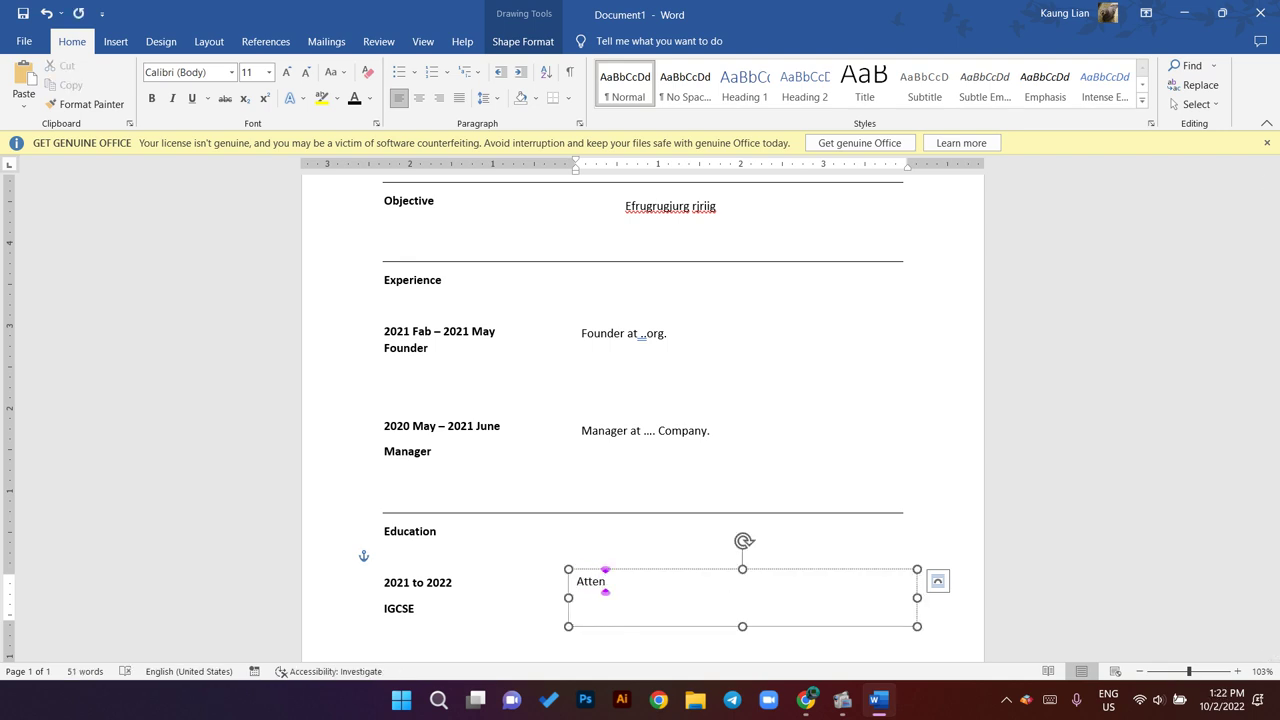
pyautogui.write('ding')
pyautogui.write(' at .... ')
pyautogui.write('Schi')
pyautogui.press('BackSpace')
pyautogui.write('oo')
pyautogui.write('l.')
pyautogui.press('Return')
pyautogui.write('Exam mark')
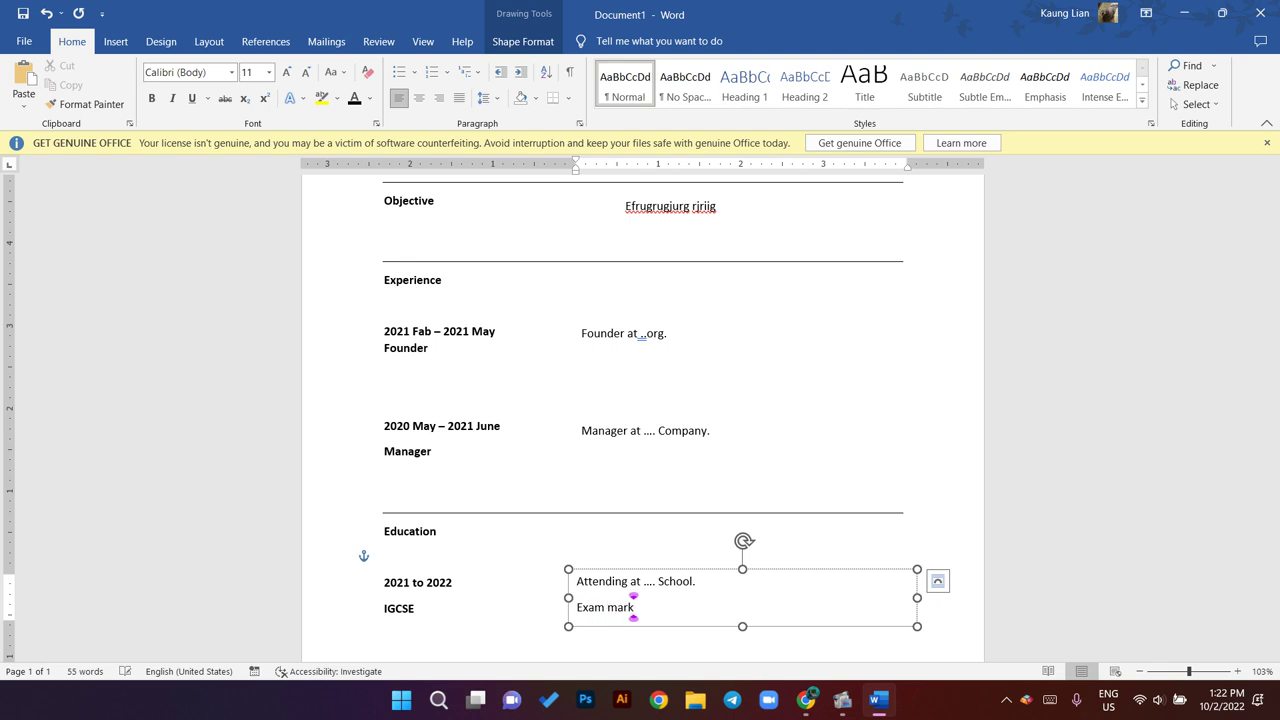
pyautogui.write('s -')
# Enlarge the box and complete its third line as 'Eng : .... Math :'
pyautogui.press('Return')
pyautogui.scroll(-1, 768, 590)
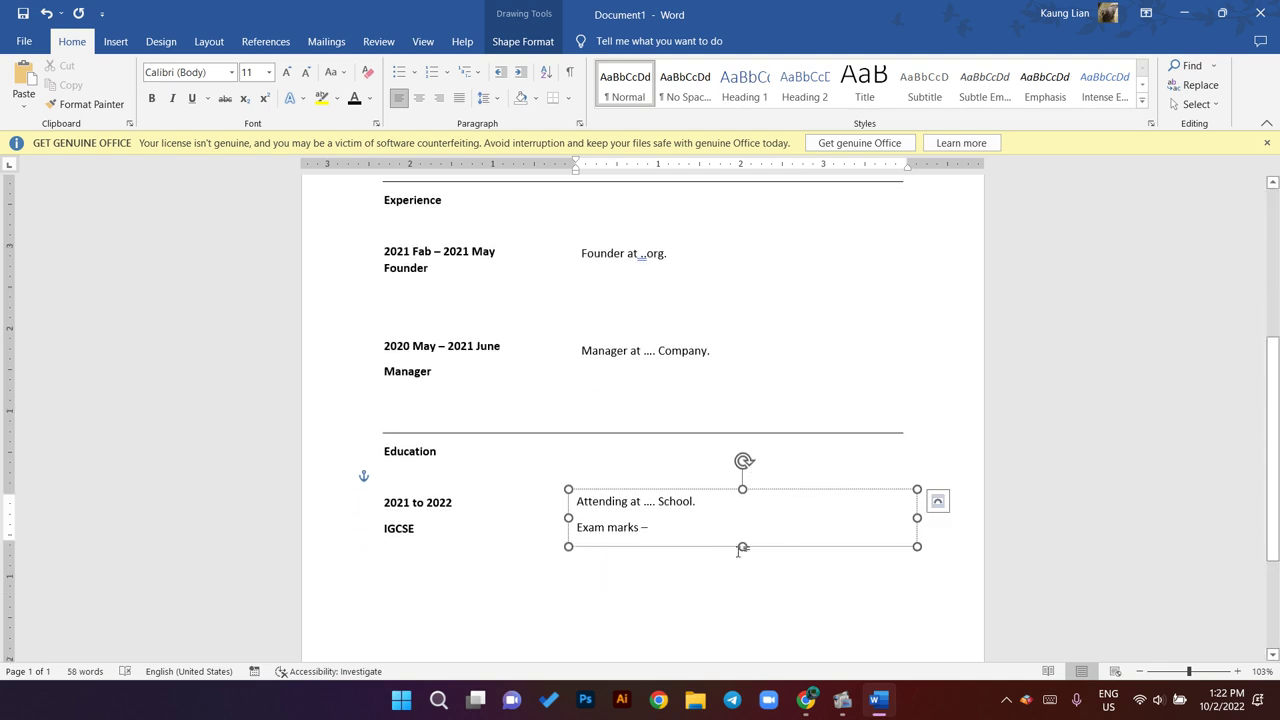
pyautogui.moveTo(742, 548); pyautogui.dragTo(742, 613)
pyautogui.write('Eng :')
pyautogui.click(681, 554)
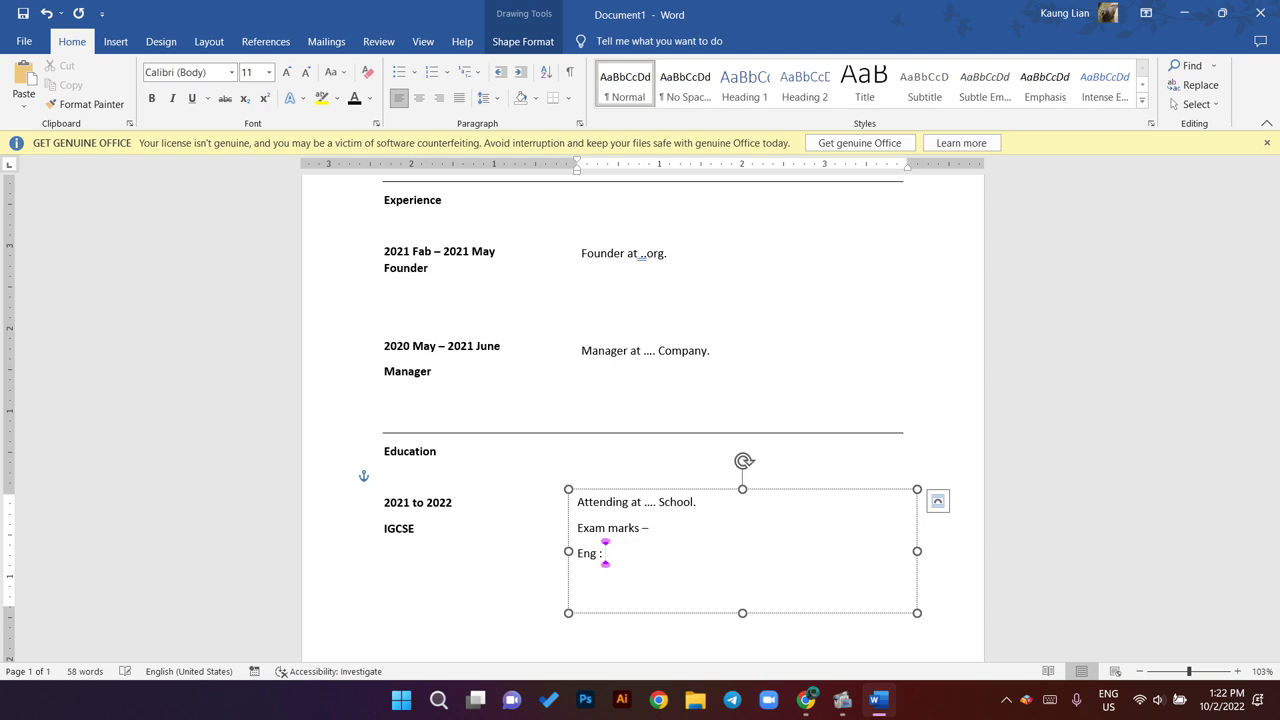
pyautogui.write('....')
pyautogui.write(' Maths')
pyautogui.write(' :')
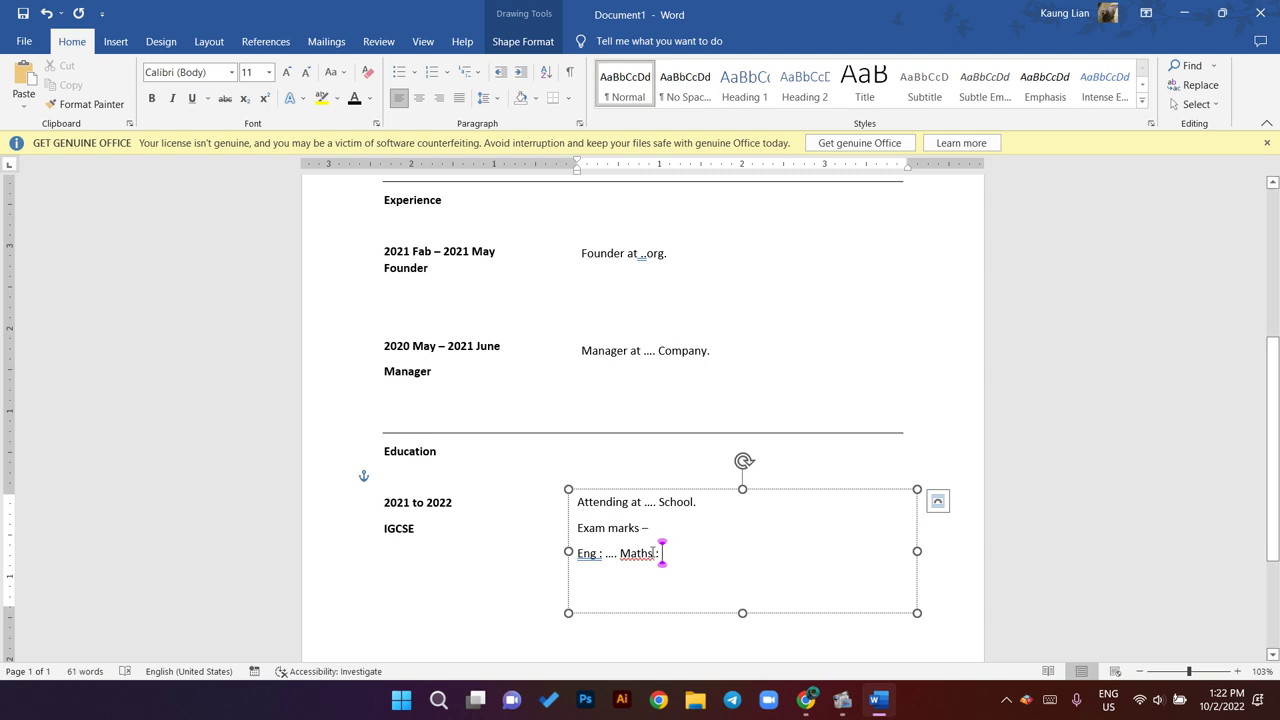
pyautogui.click(653, 553)
pyautogui.press('BackSpace')
# Add a '---' divider line below the IGCSE entry to close the Education section
pyautogui.click(385, 599)
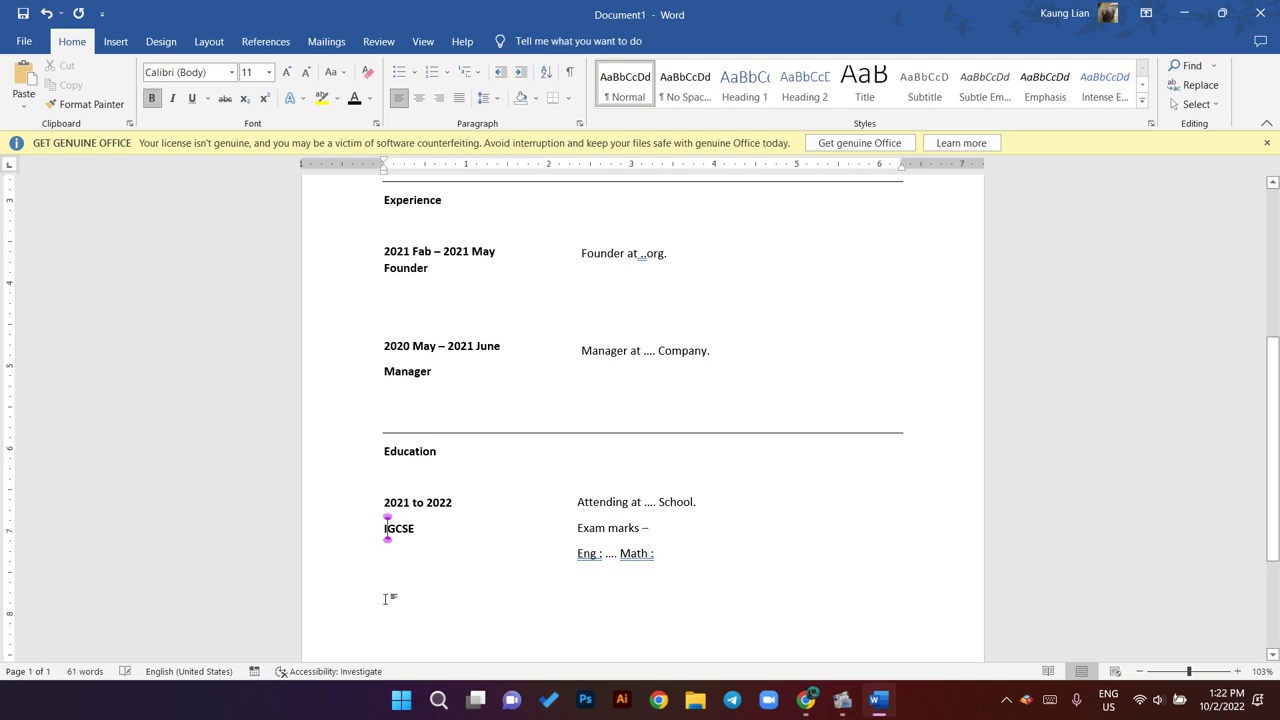
pyautogui.scroll(-2, 484, 460)
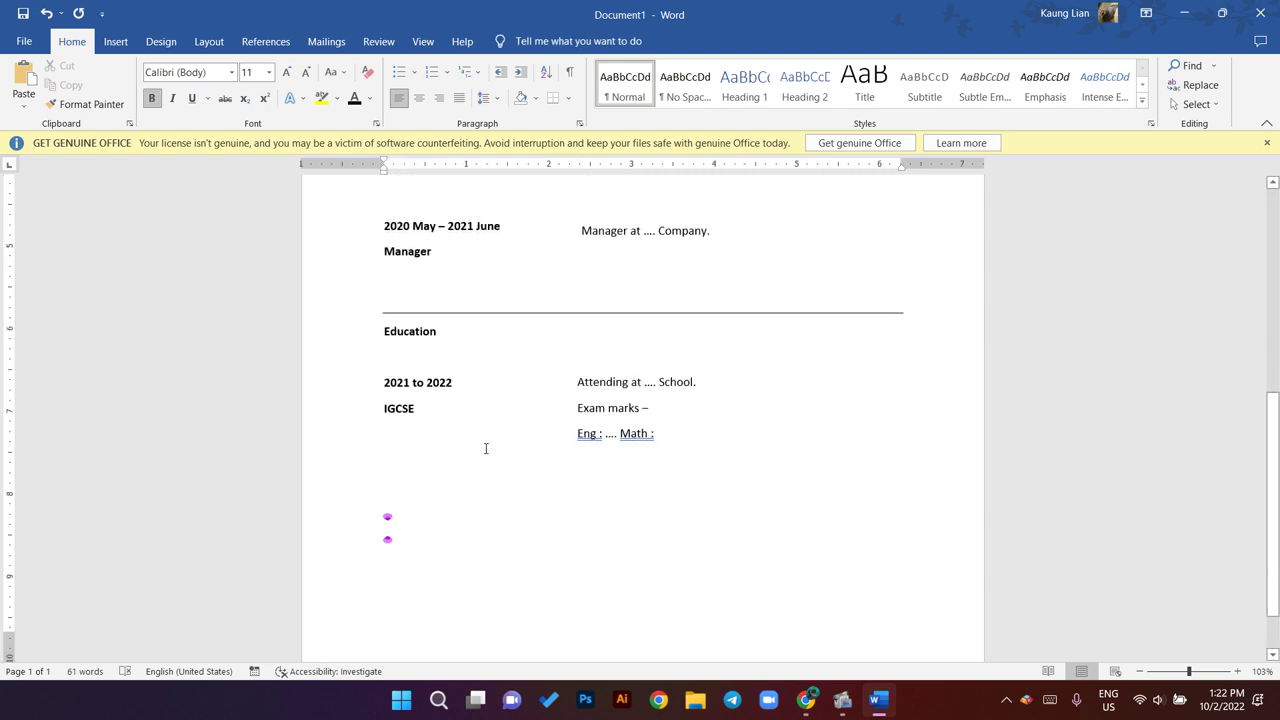
pyautogui.scroll(4, 476, 457)
pyautogui.scroll(3, 474, 445)
pyautogui.scroll(-5, 472, 452)
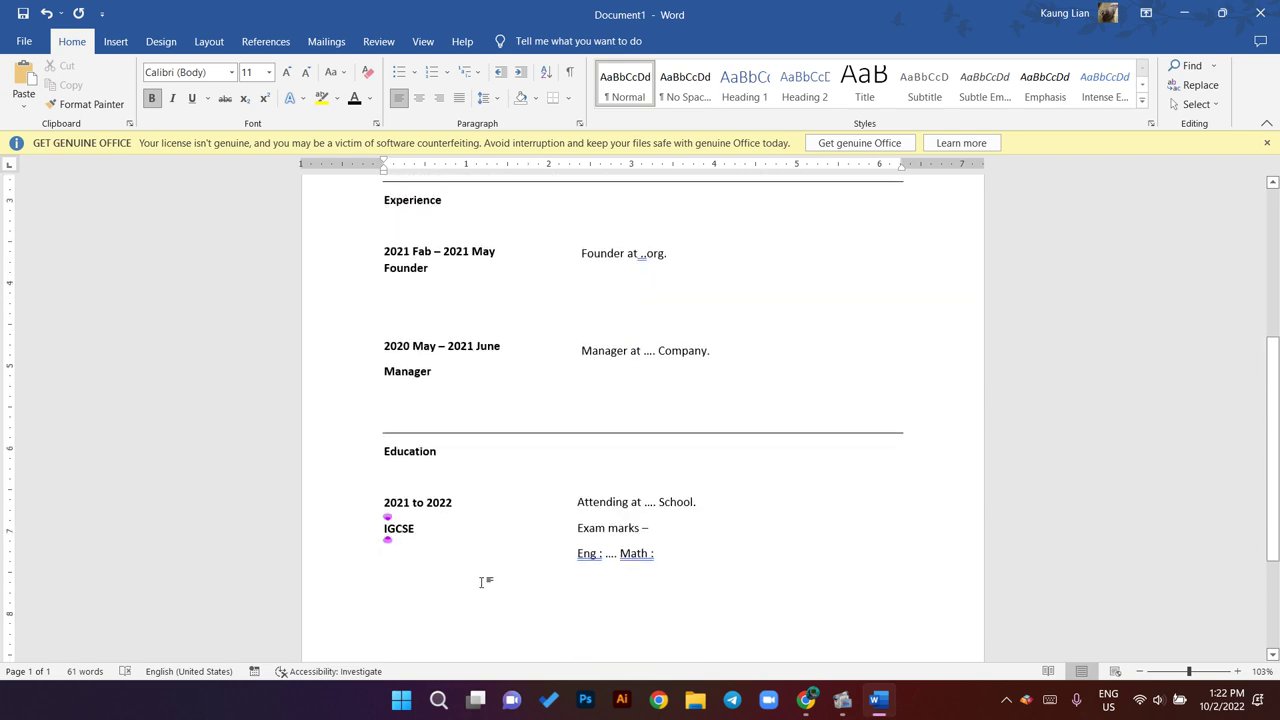
pyautogui.scroll(-2, 589, 571)
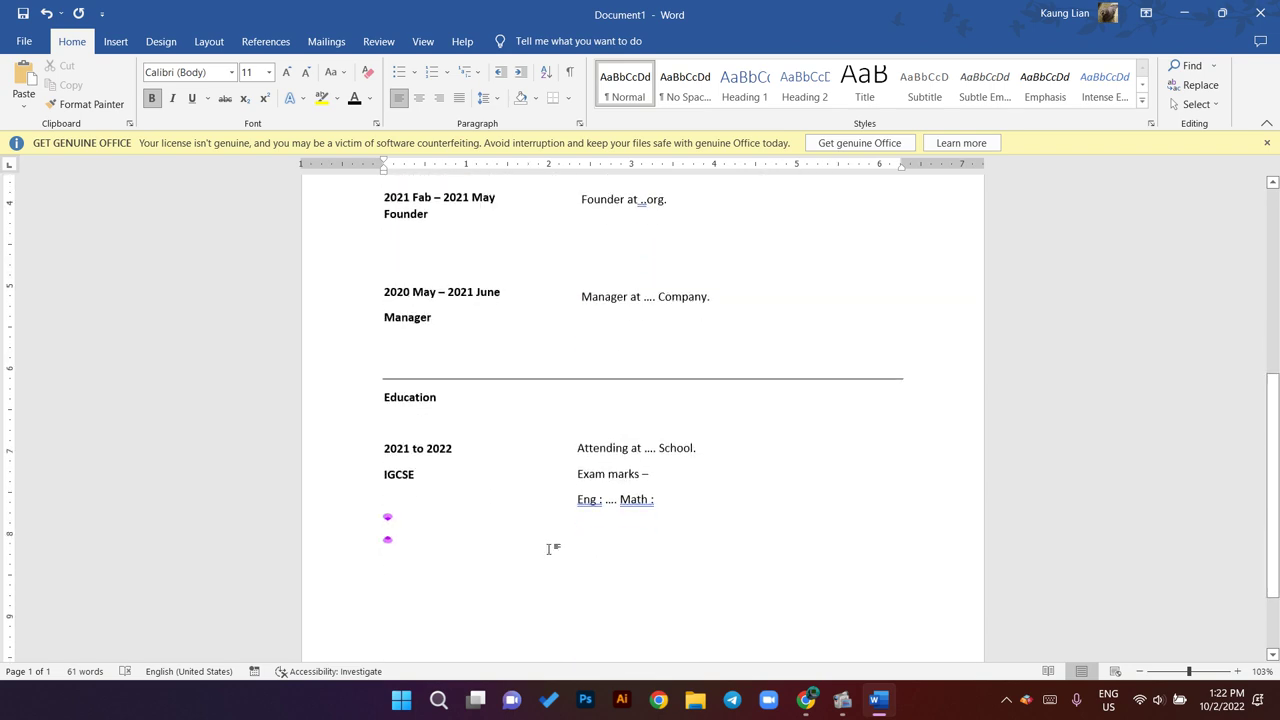
pyautogui.click(424, 460)
pyautogui.press('Return')
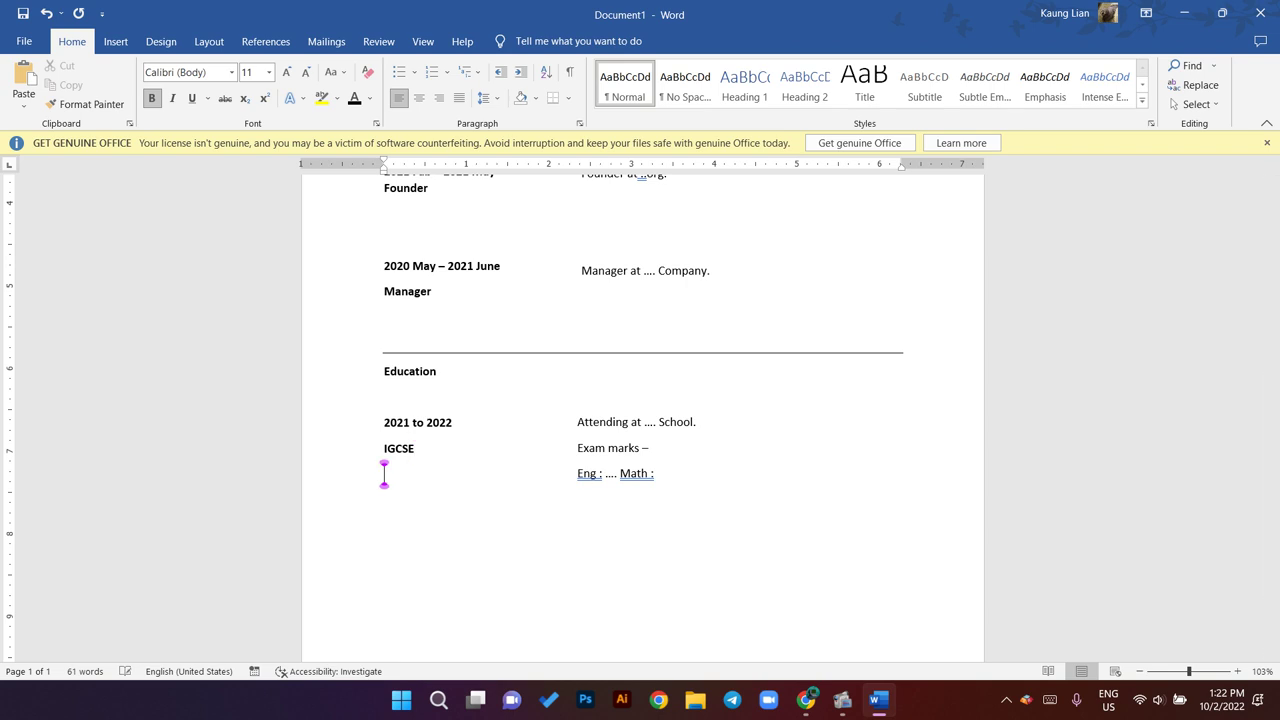
pyautogui.press('Return')
pyautogui.press('Return')
pyautogui.write('---')
pyautogui.press('Return')
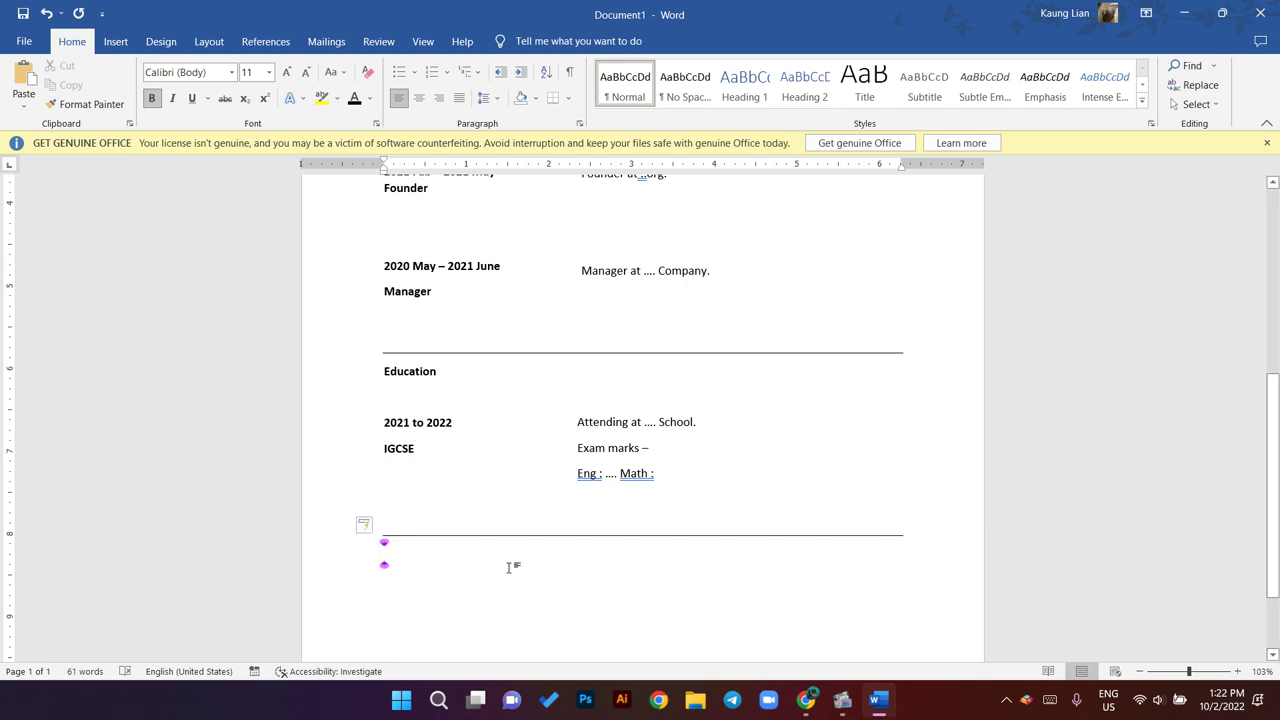
# After checking the template, type the 'Skills' heading and start a new line
pyautogui.click(805, 700)
pyautogui.scroll(-1, 591, 490)
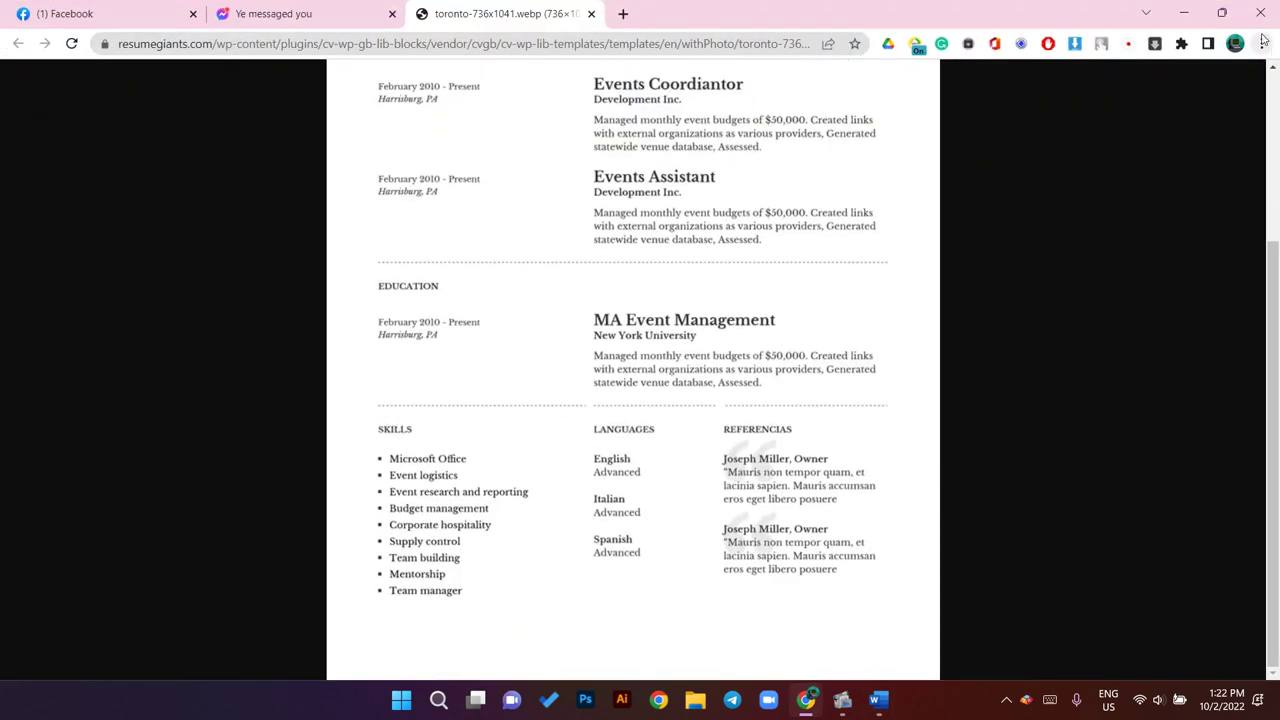
pyautogui.click(1184, 12)
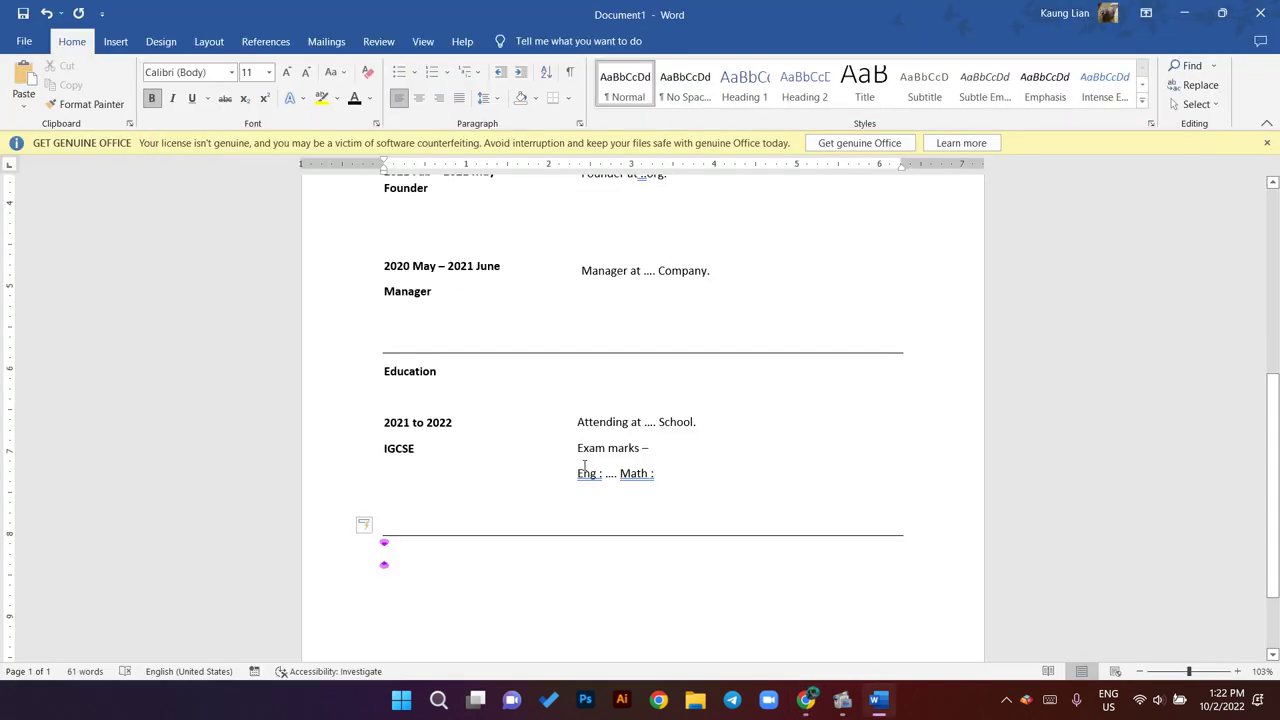
pyautogui.write('Skills')
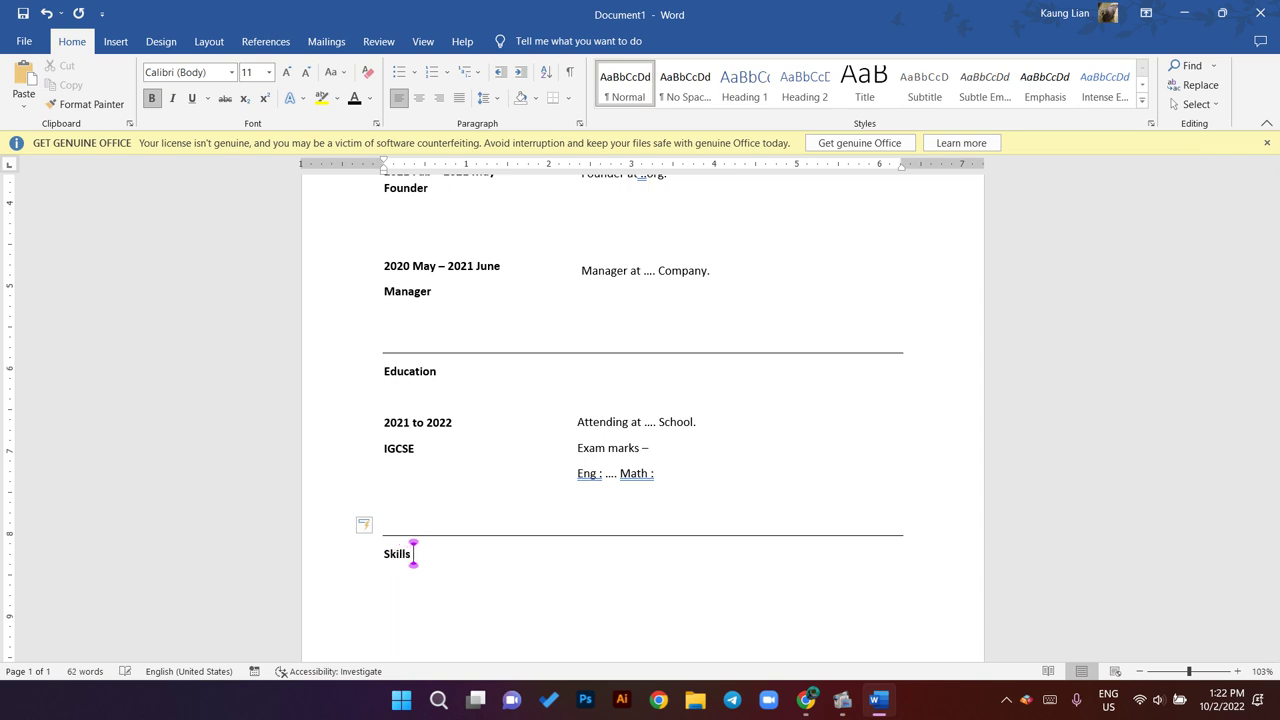
pyautogui.press('Return')
pyautogui.press('Return')
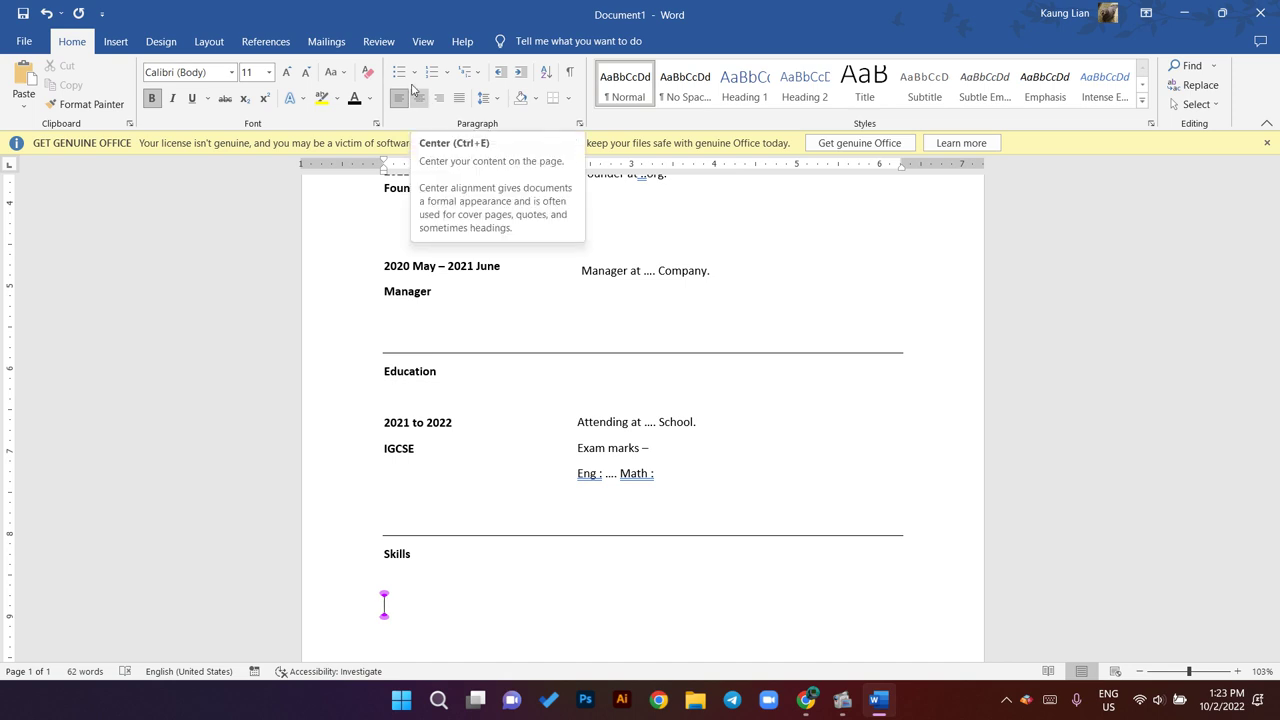
# Start a filled round bullet list with Computer Basic, Programming and Computer Science
pyautogui.click(415, 83)
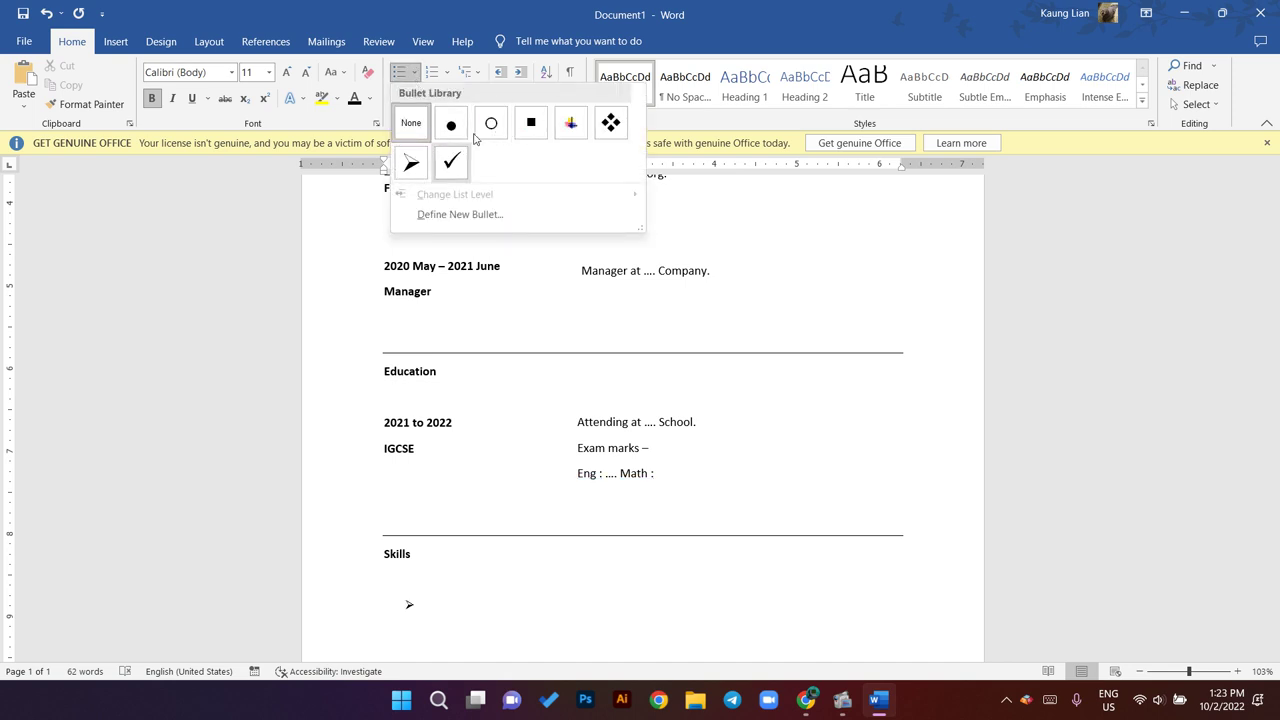
pyautogui.click(462, 130)
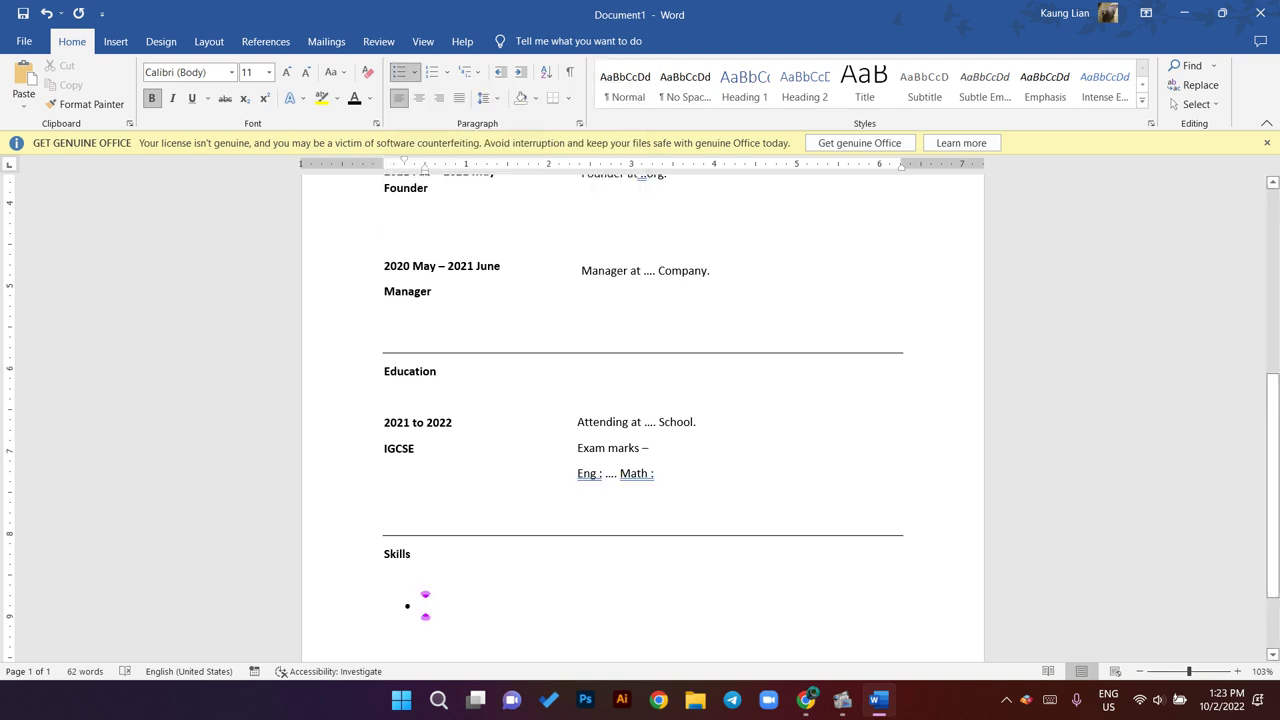
pyautogui.write('Computer B')
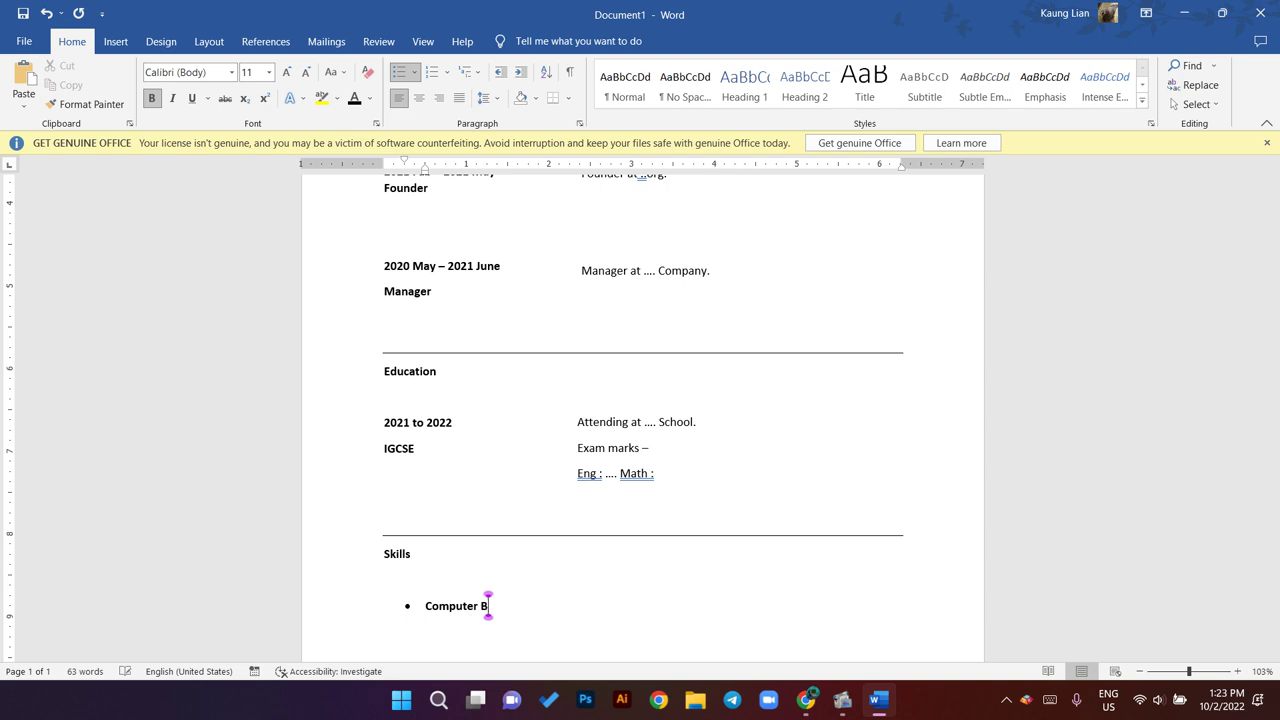
pyautogui.write('asic')
pyautogui.press('Return')
pyautogui.write('P')
pyautogui.write('rogramming')
pyautogui.press('Return')
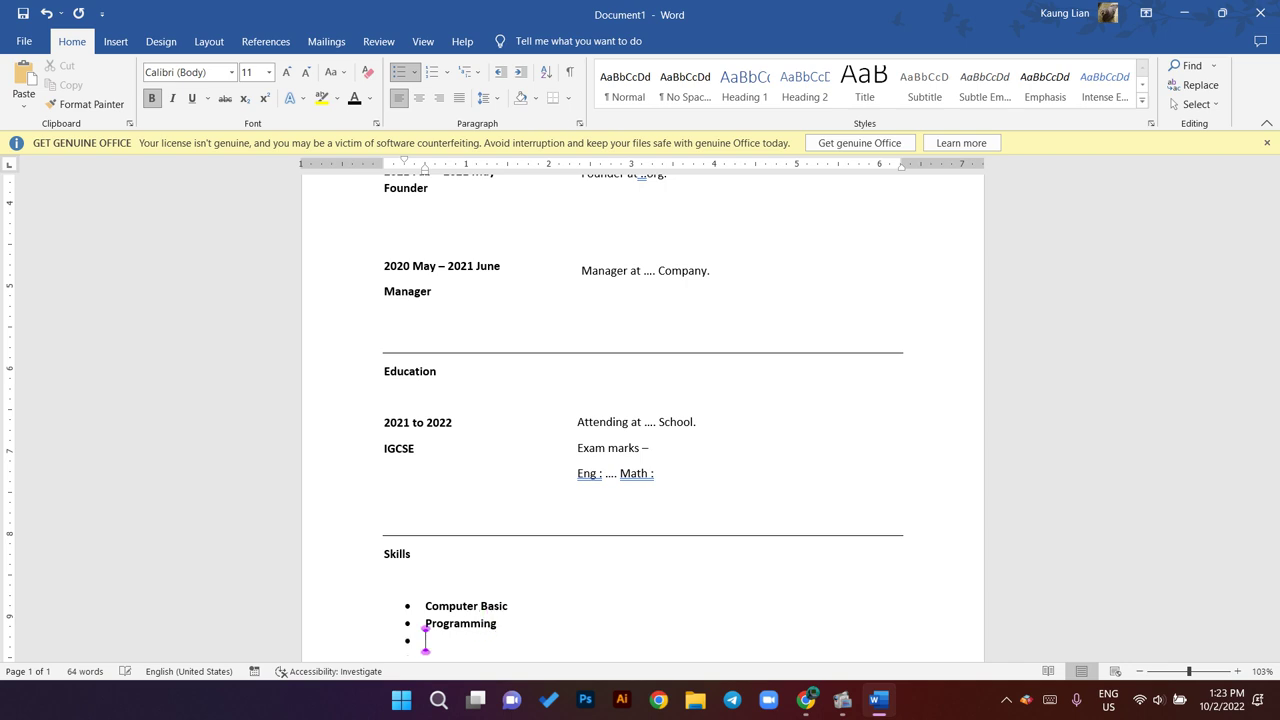
pyautogui.write('Computer Sci')
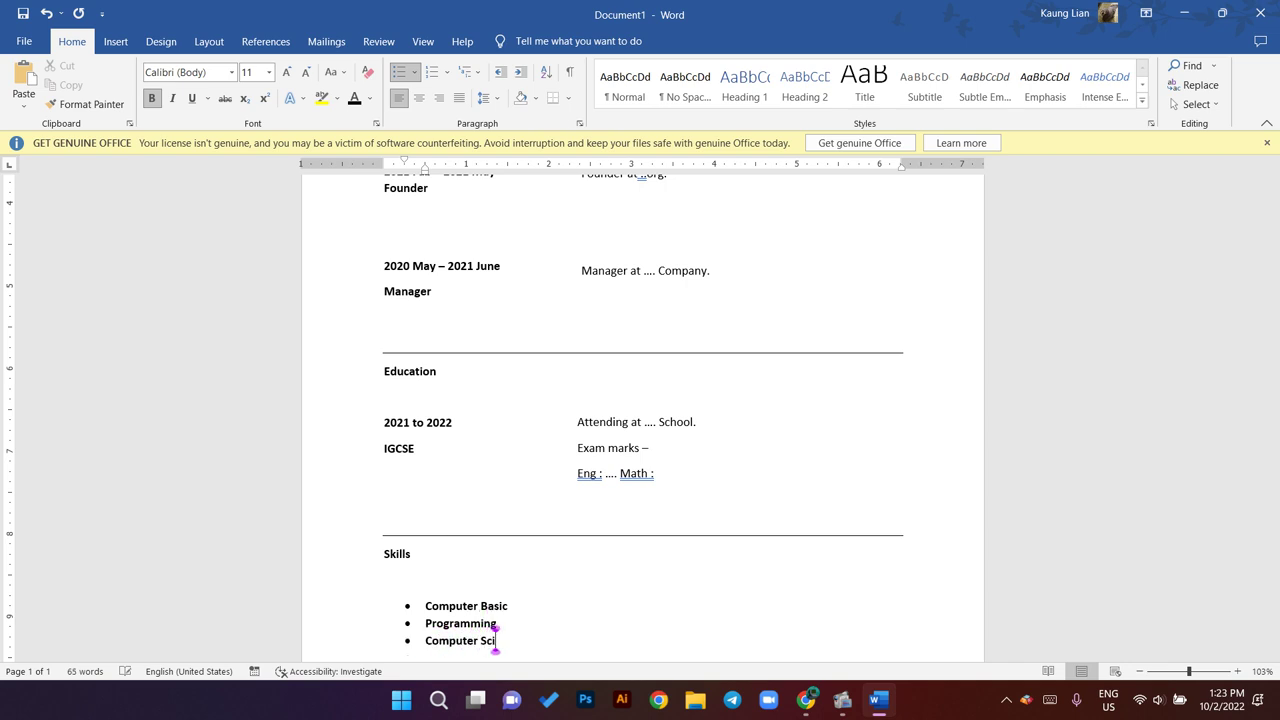
pyautogui.write('en')
pyautogui.write('ce')
pyautogui.press('Return')
# Add AI and Robotic bullets, then leave the following empty line without a bullet
pyautogui.write('AI')
pyautogui.press('Return')
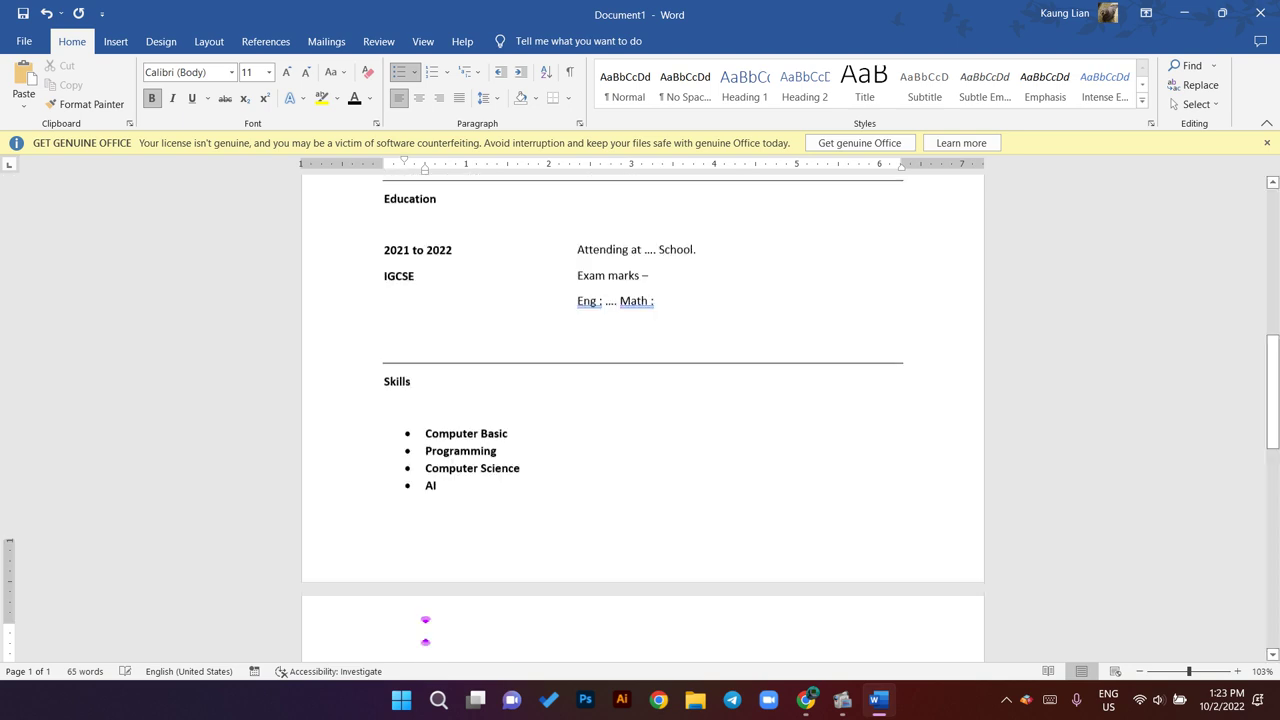
pyautogui.write('Robot')
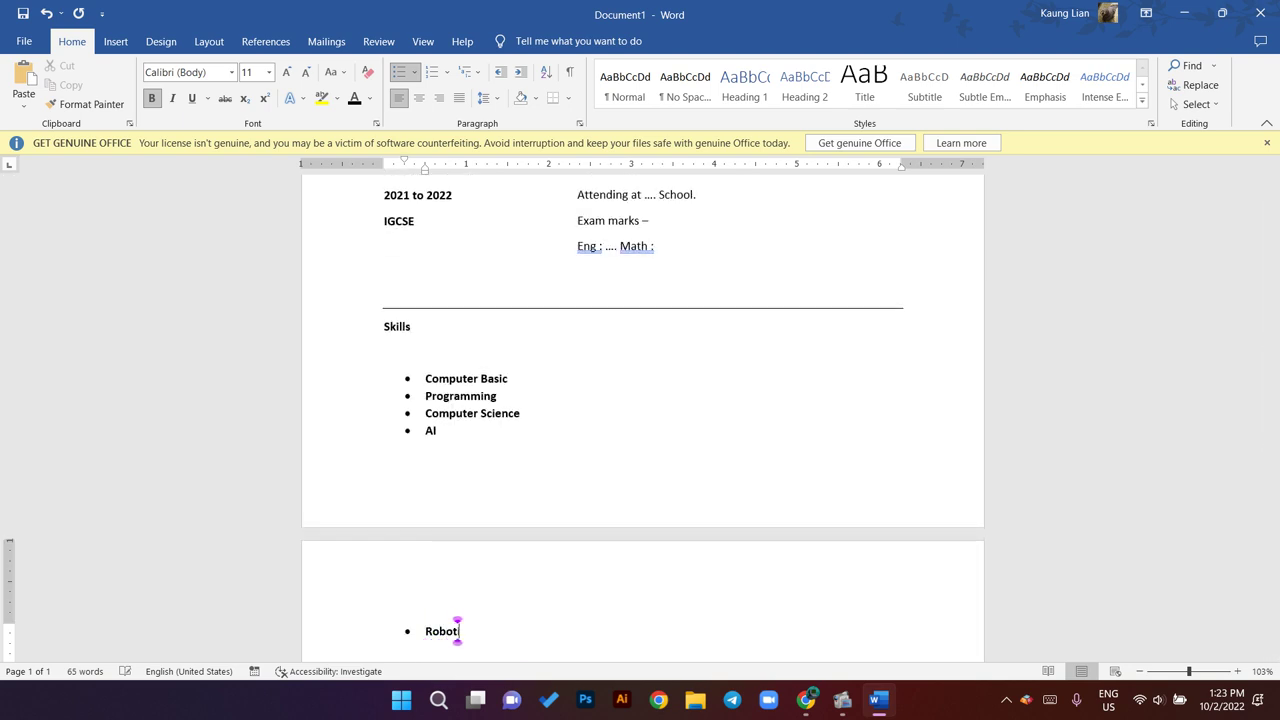
pyautogui.write('ic')
pyautogui.scroll(-2, 440, 375)
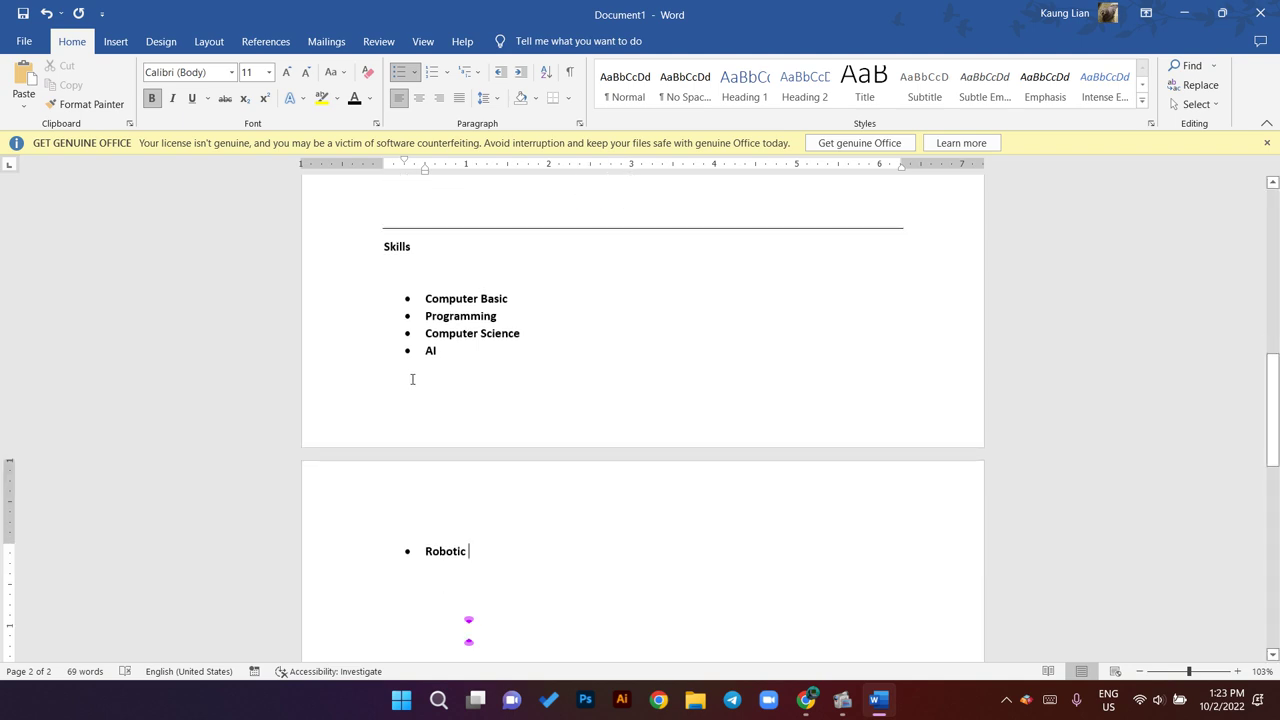
pyautogui.press('Return')
pyautogui.click(403, 76)
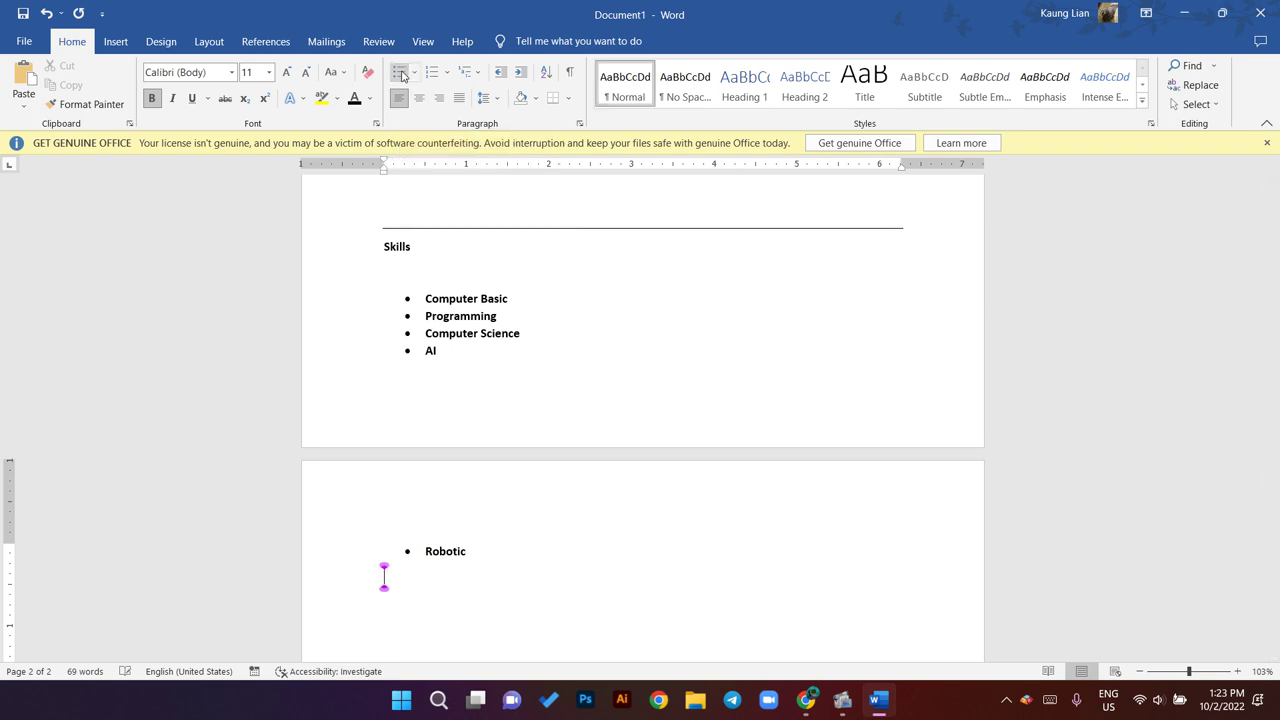
pyautogui.click(403, 75)
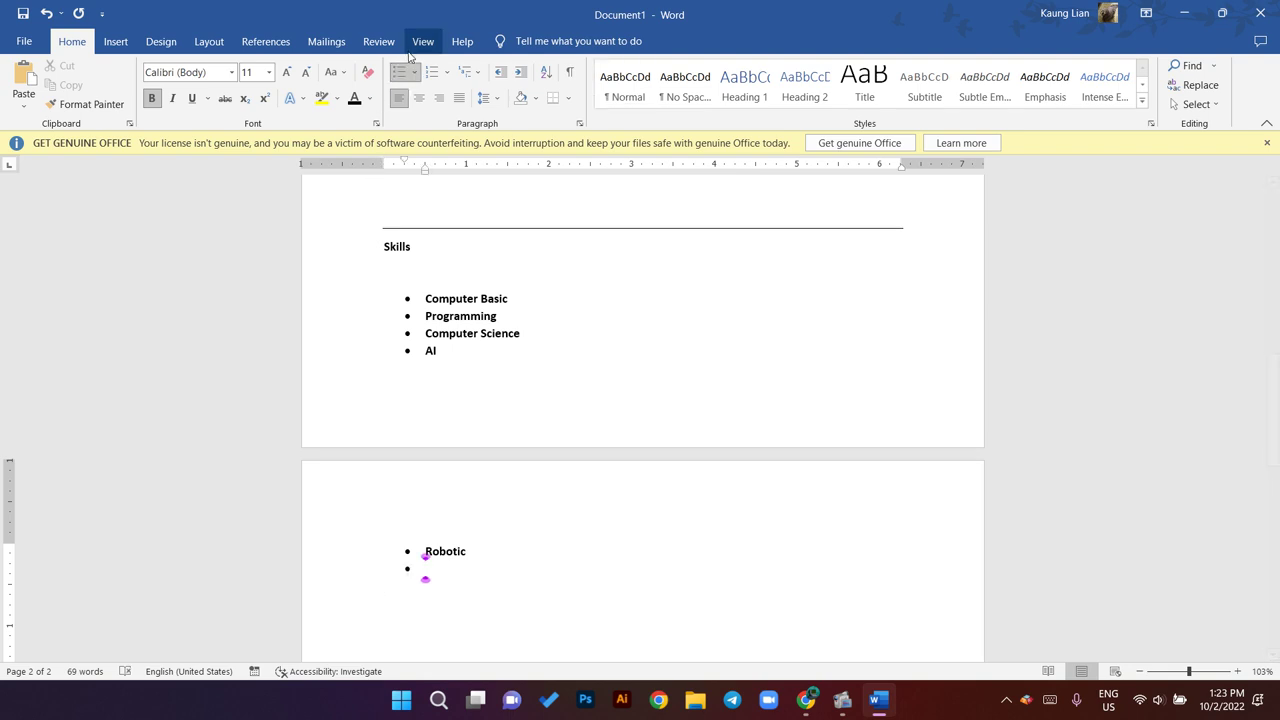
pyautogui.click(405, 74)
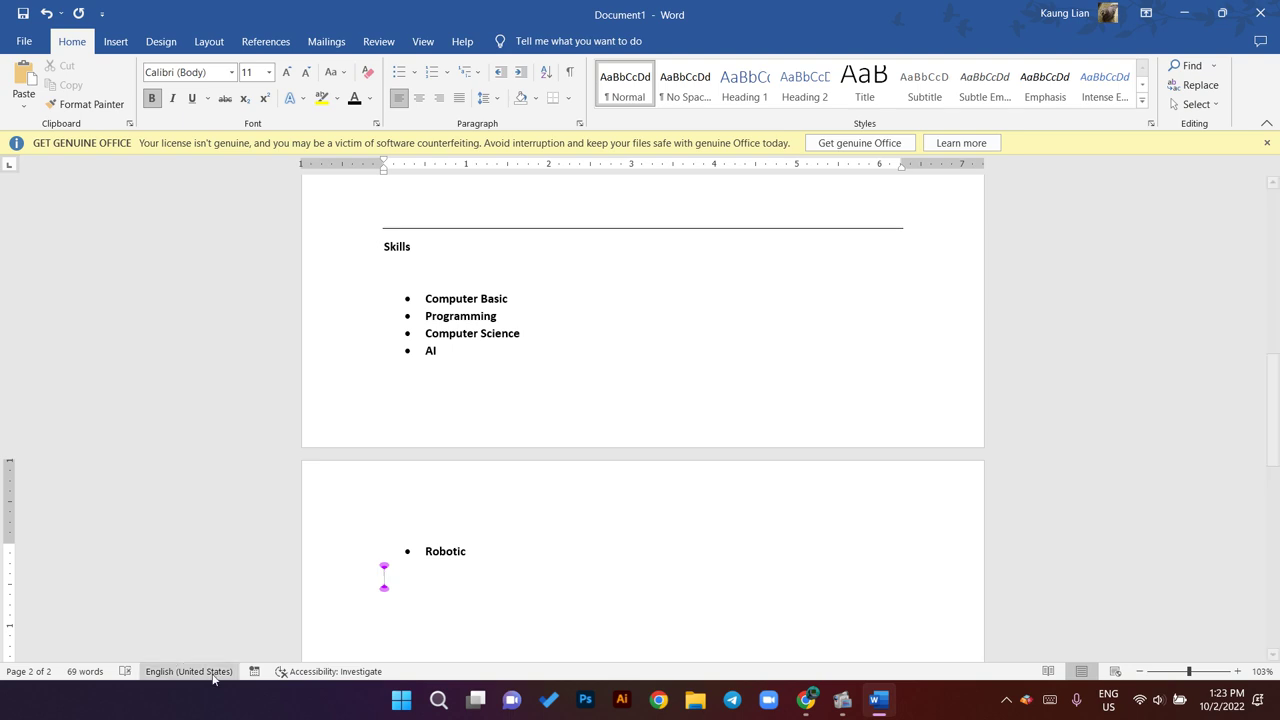
pyautogui.click(805, 700)
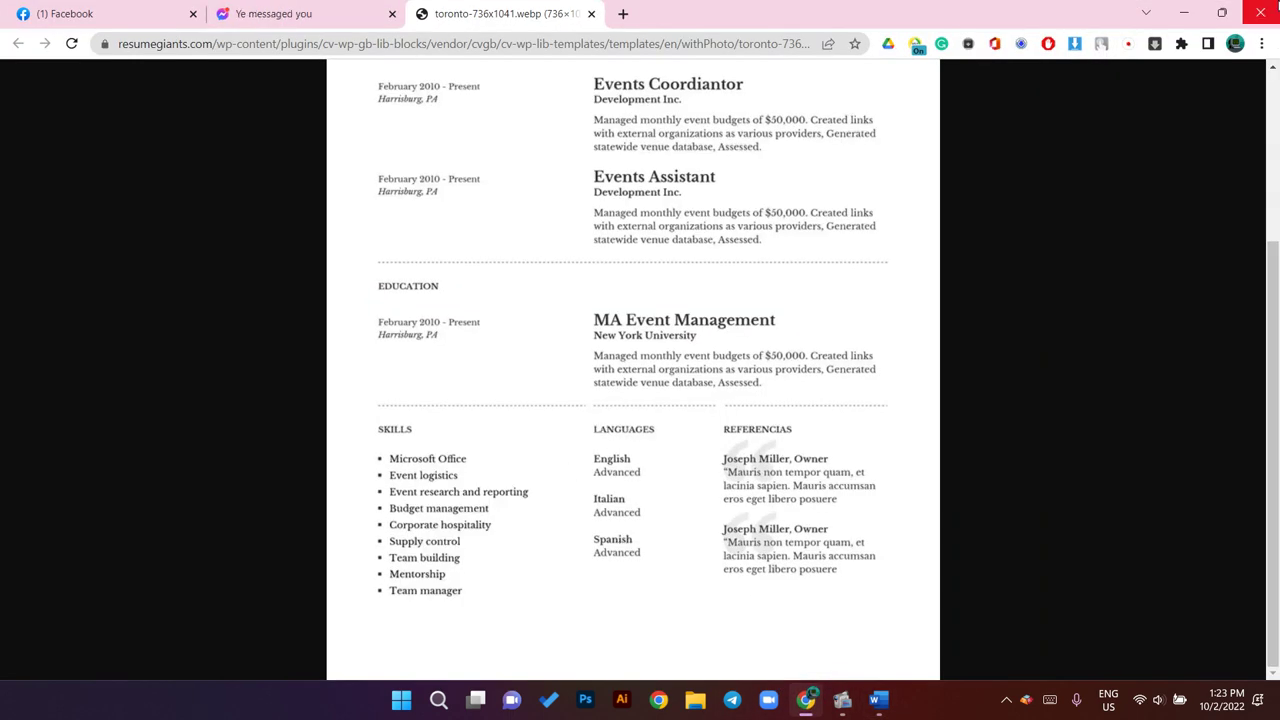
# Draw a text box to the right of the Skills list and type 'Languages' in it
pyautogui.click(1192, 7)
pyautogui.click(116, 41)
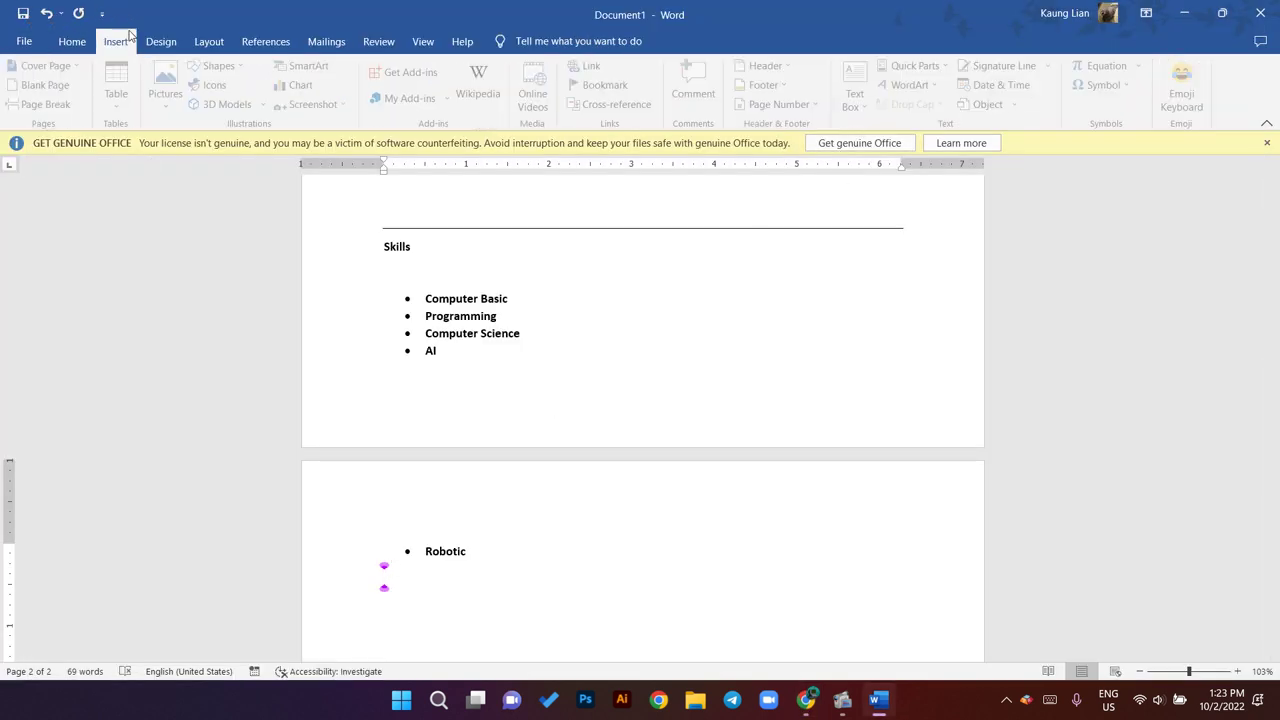
pyautogui.click(212, 66)
pyautogui.click(206, 105)
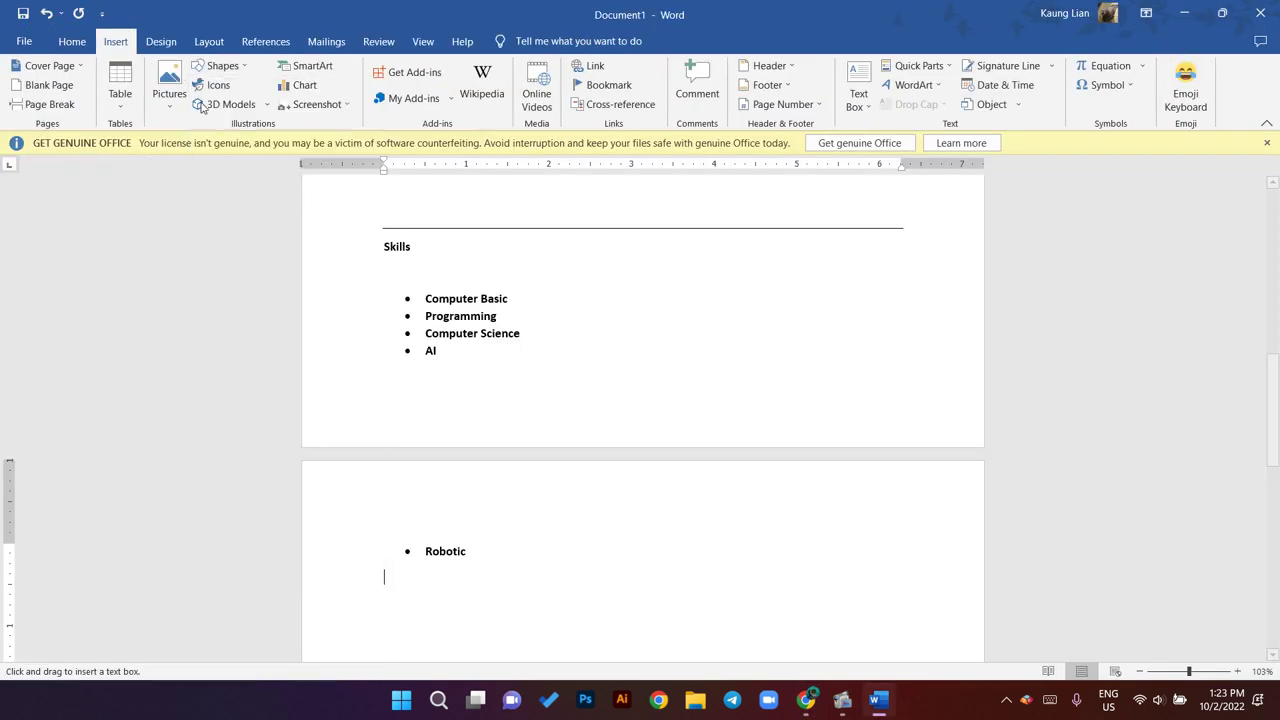
pyautogui.moveTo(592, 242); pyautogui.dragTo(766, 395)
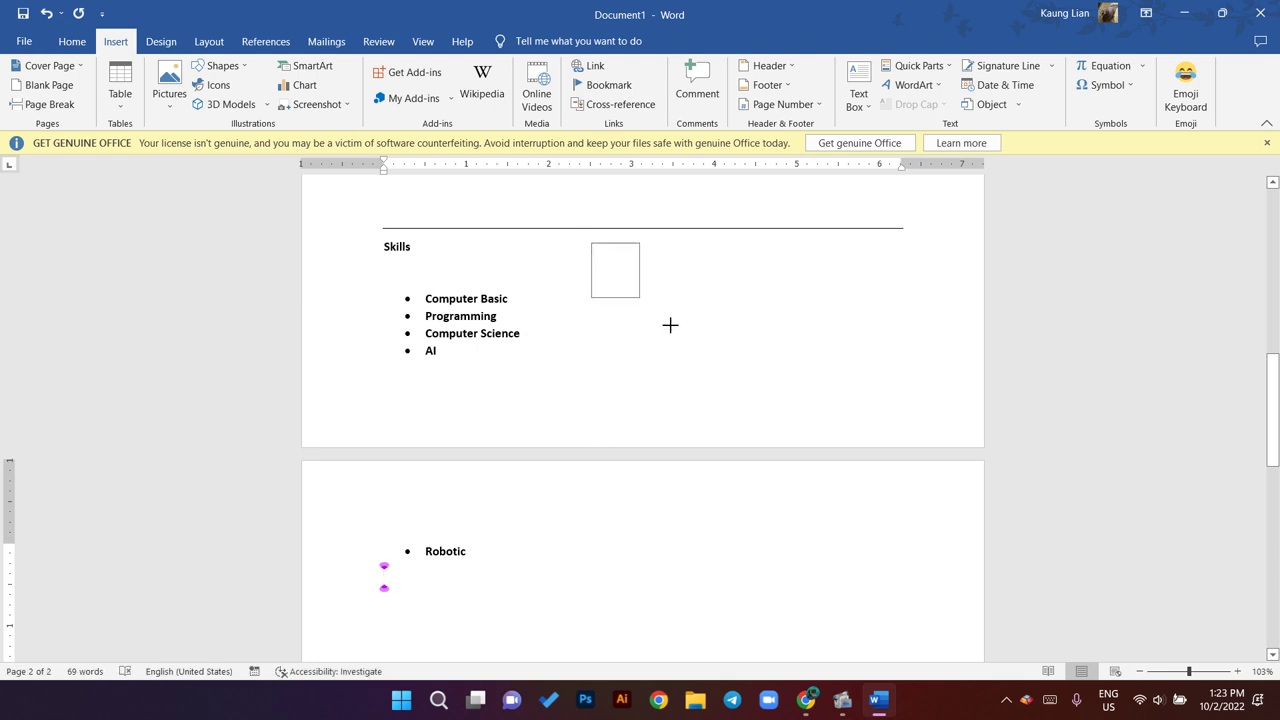
pyautogui.click(72, 41)
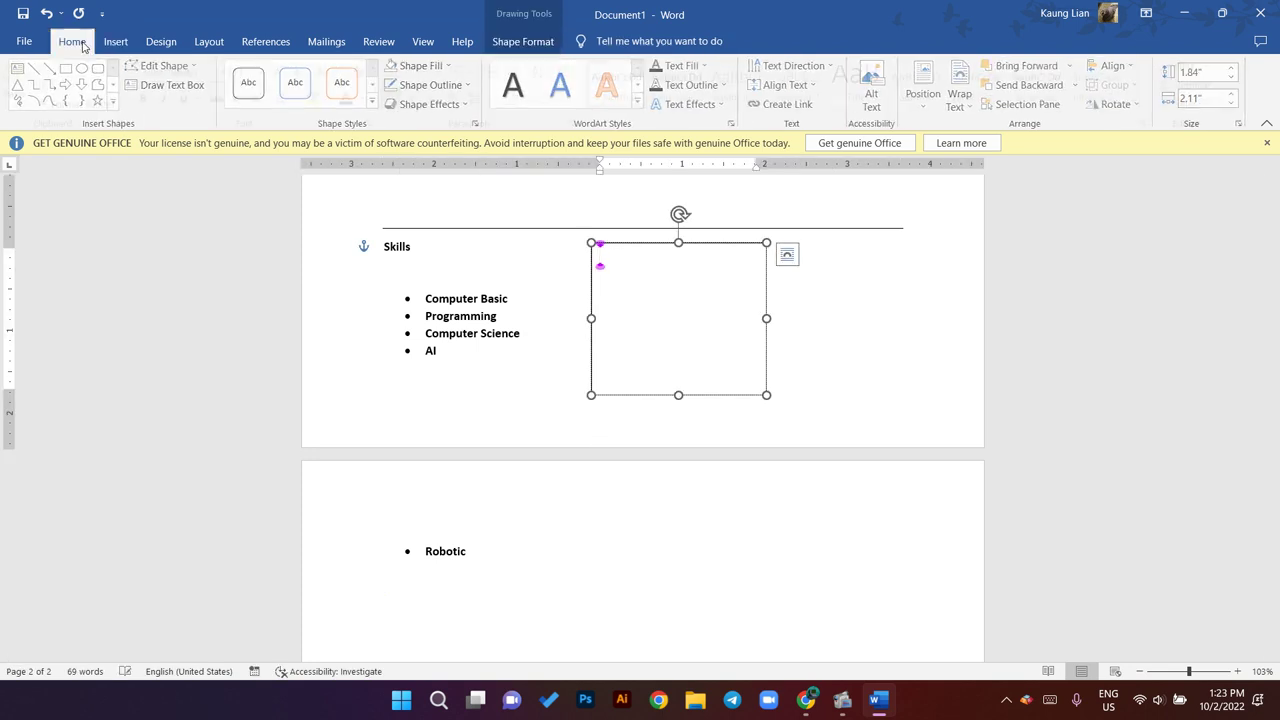
pyautogui.write('L')
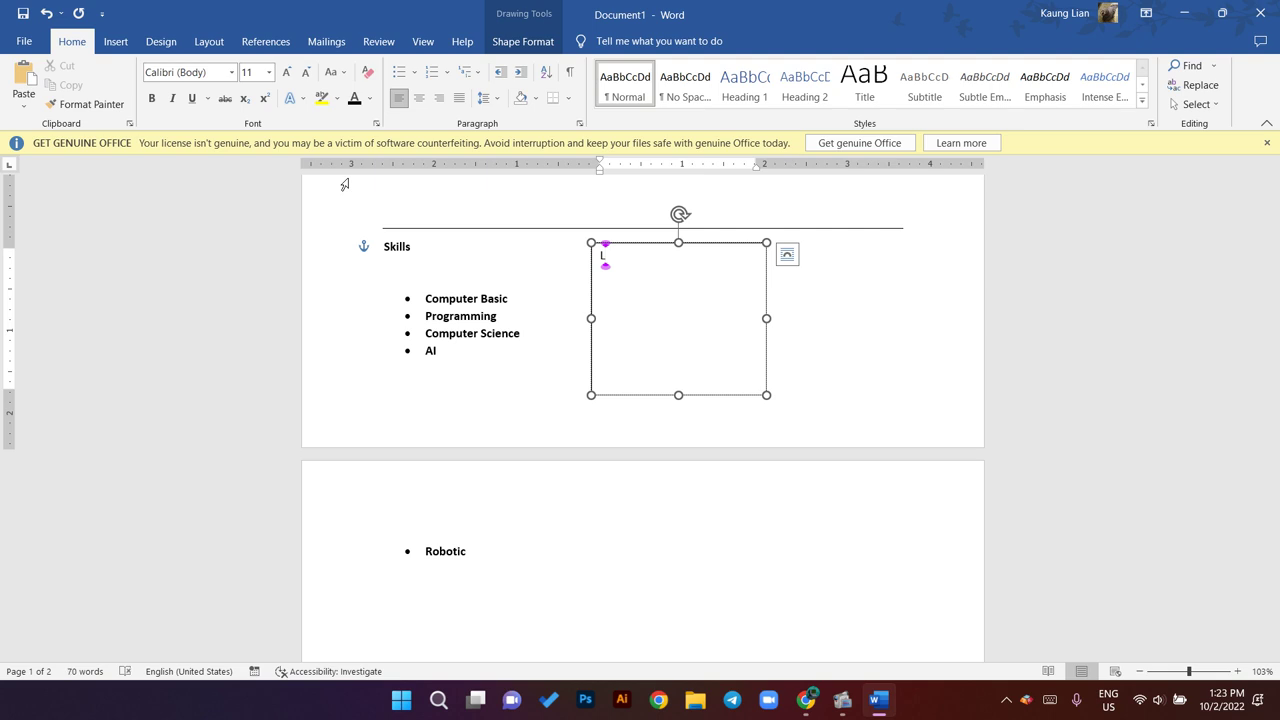
pyautogui.write('anguages')
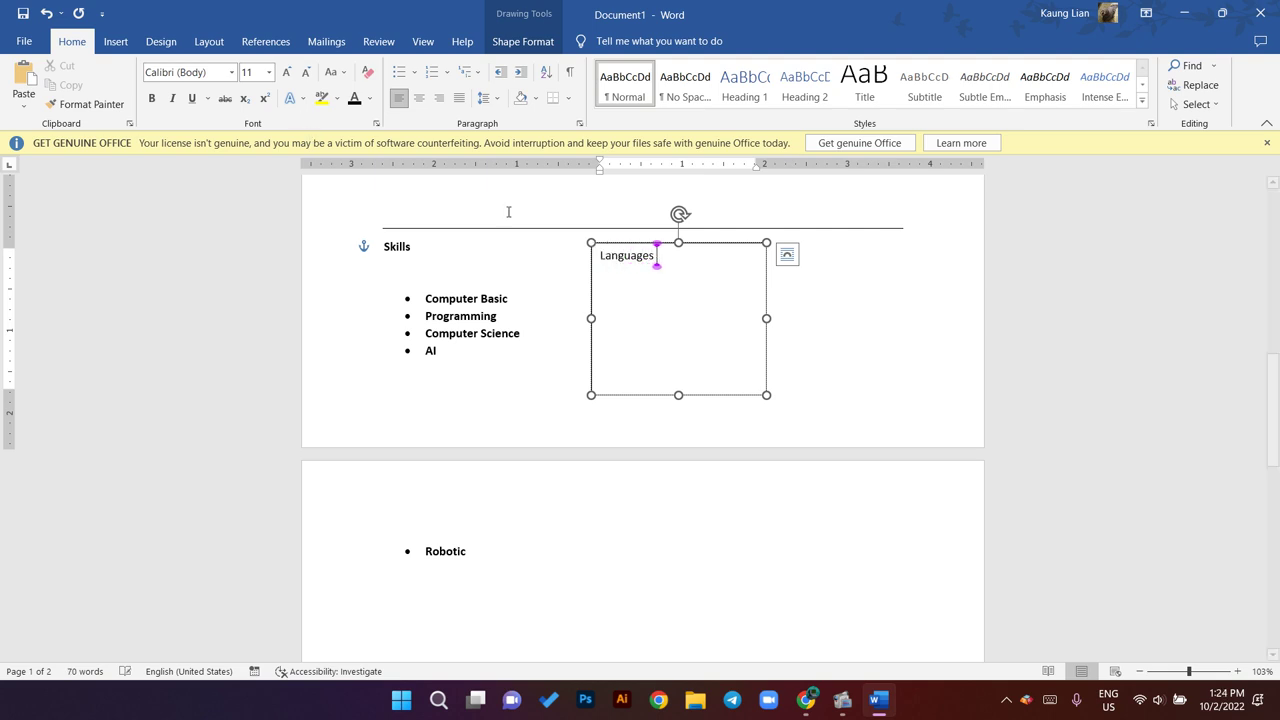
pyautogui.moveTo(700, 398); pyautogui.dragTo(693, 398)
# List English, German and Japanese as bullets under the Languages heading
pyautogui.click(648, 255)
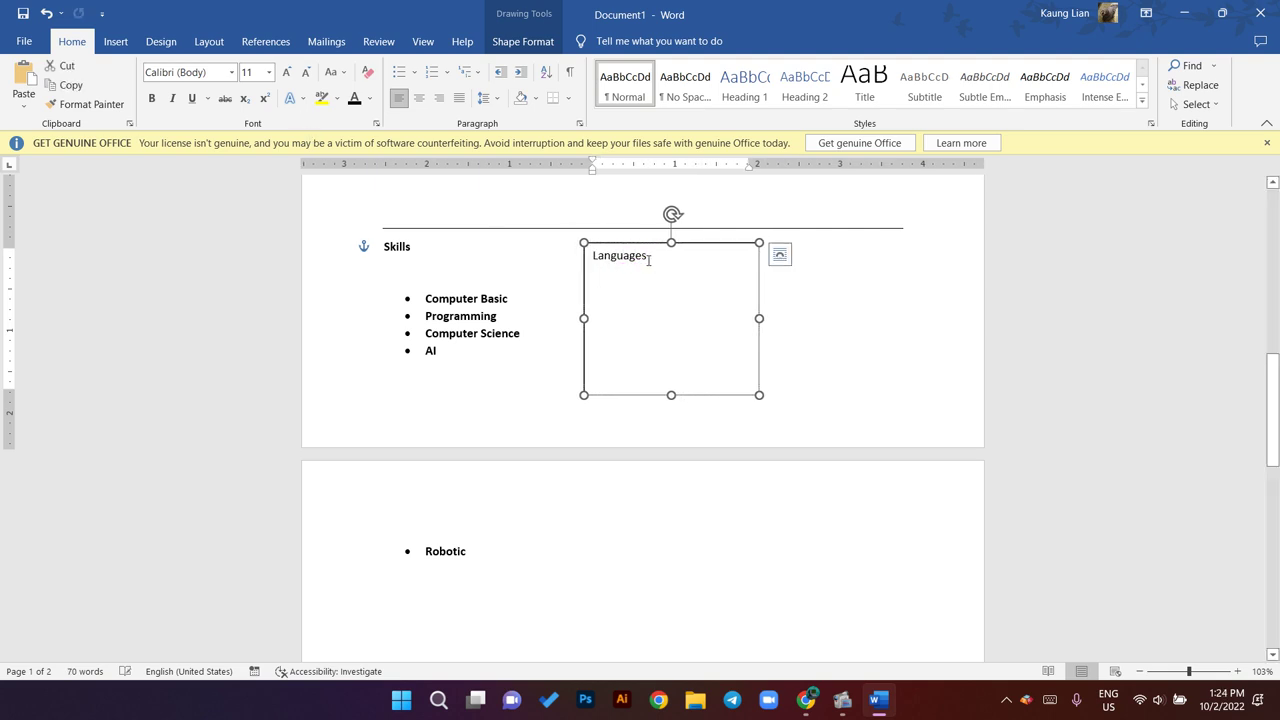
pyautogui.press('Return')
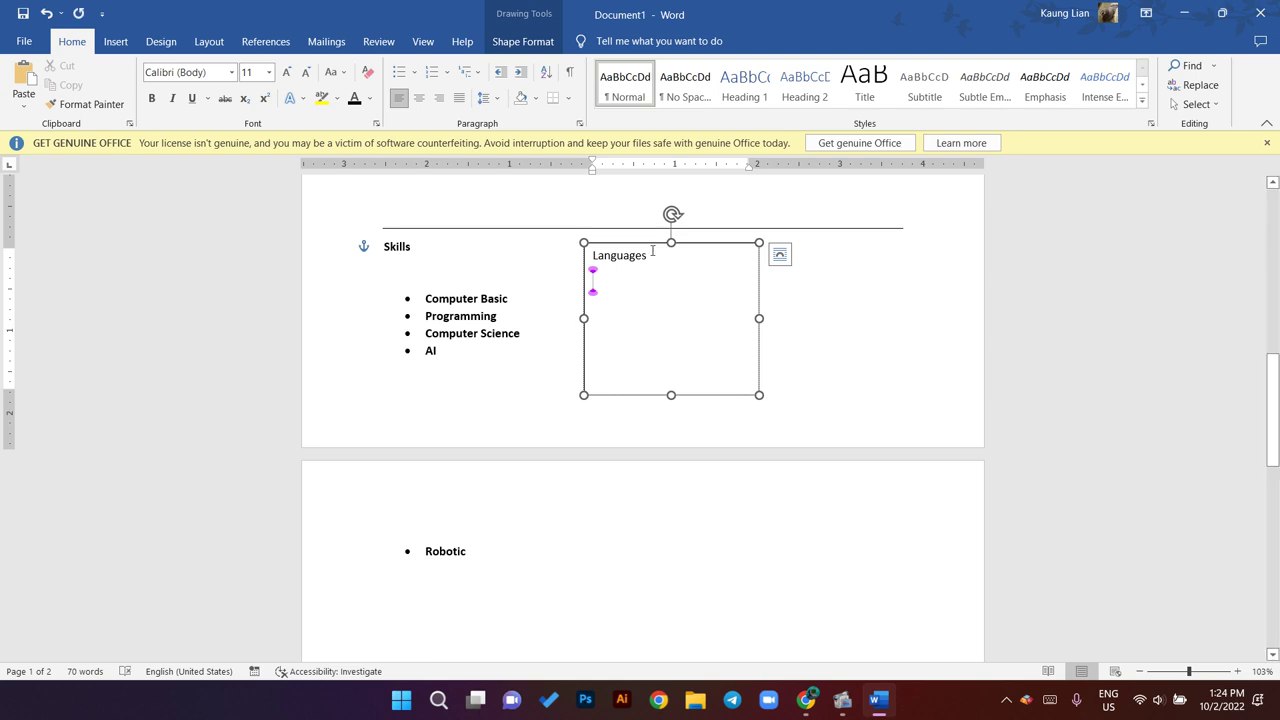
pyautogui.press('Return')
pyautogui.click(399, 72)
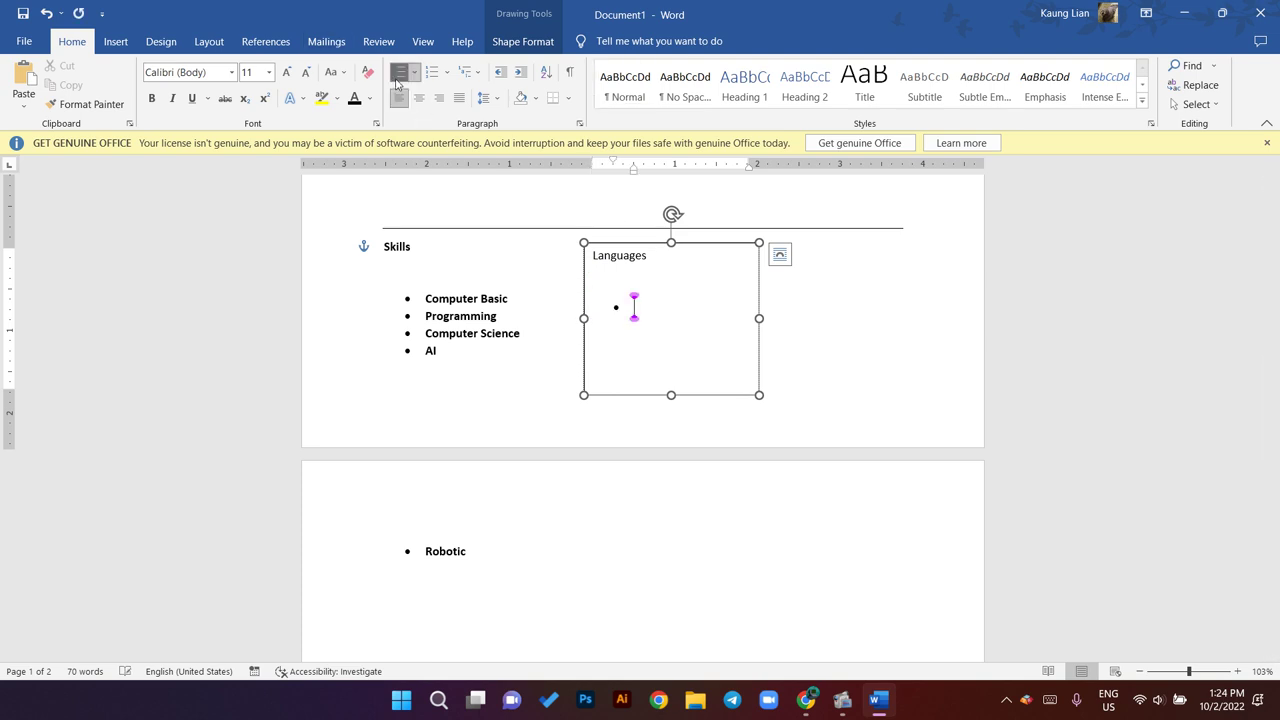
pyautogui.write('English')
pyautogui.press('Return')
pyautogui.write('Ger')
pyautogui.write('man')
pyautogui.press('Return')
pyautogui.write('Ja')
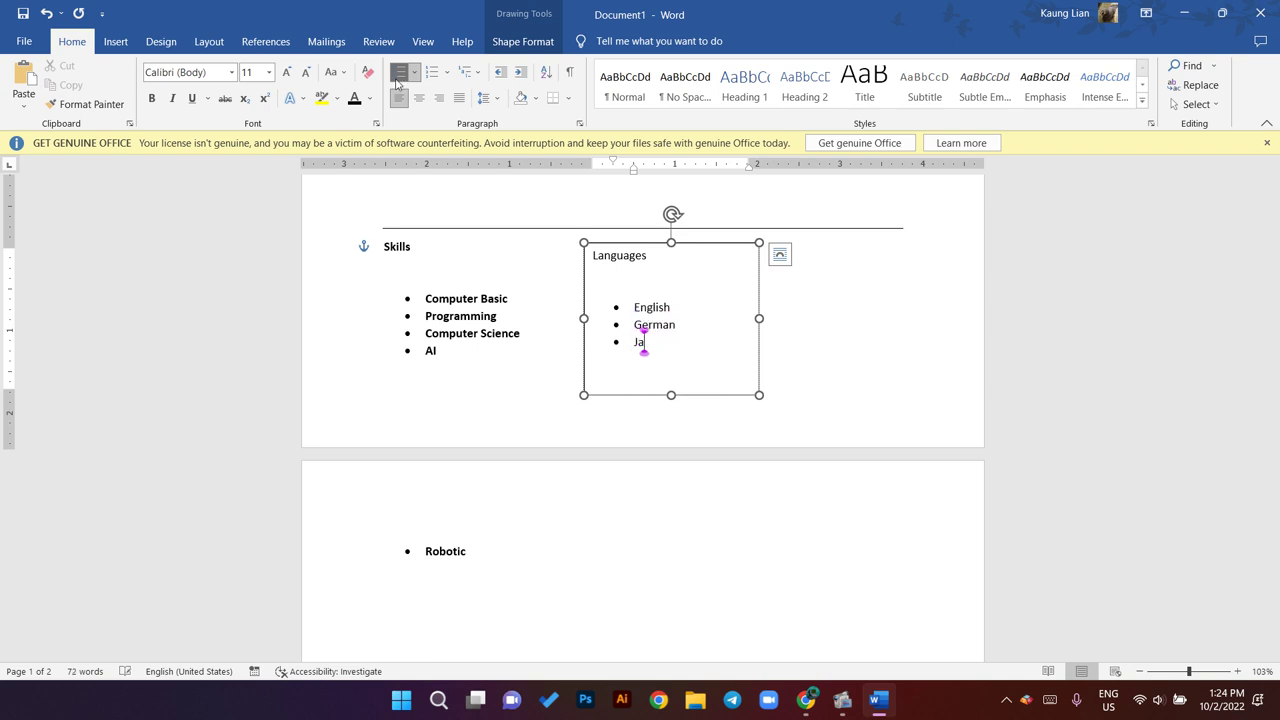
pyautogui.write('pan')
pyautogui.write('ese')
pyautogui.click(815, 311)
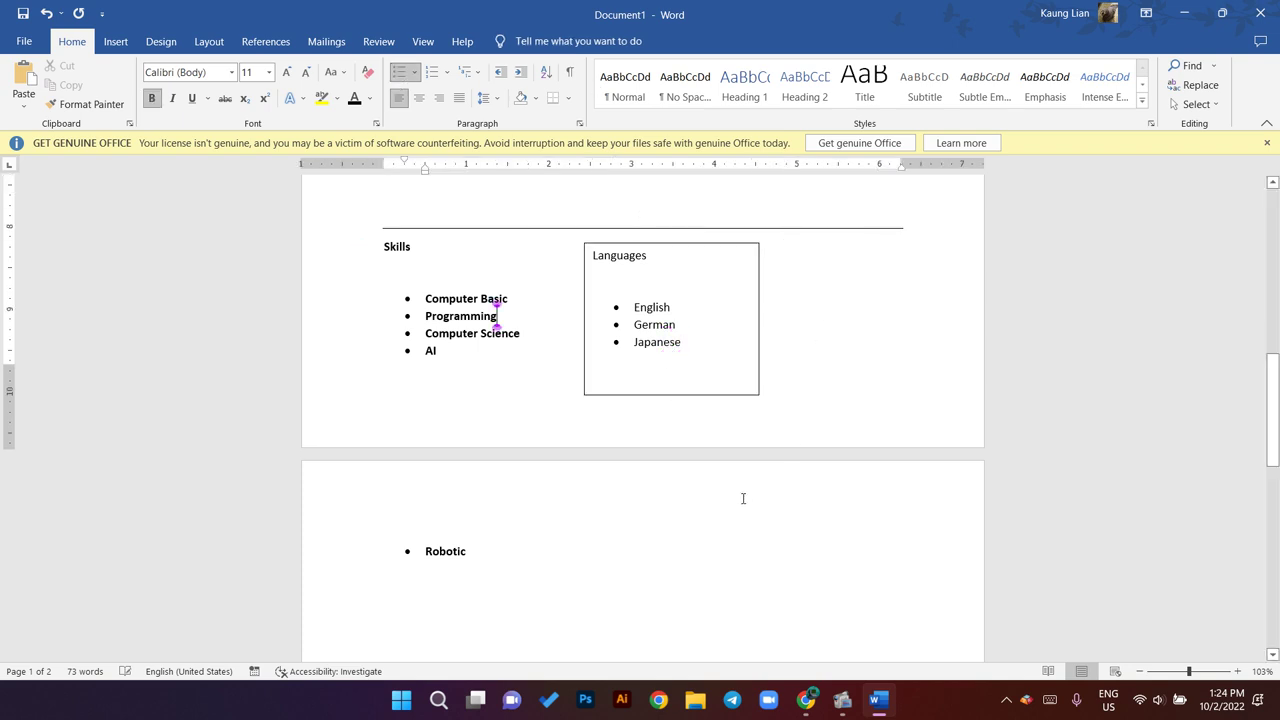
# Set the Languages box to No Outline, shift it slightly left, and view the template in Chrome
pyautogui.moveTo(677, 393); pyautogui.dragTo(674, 389)
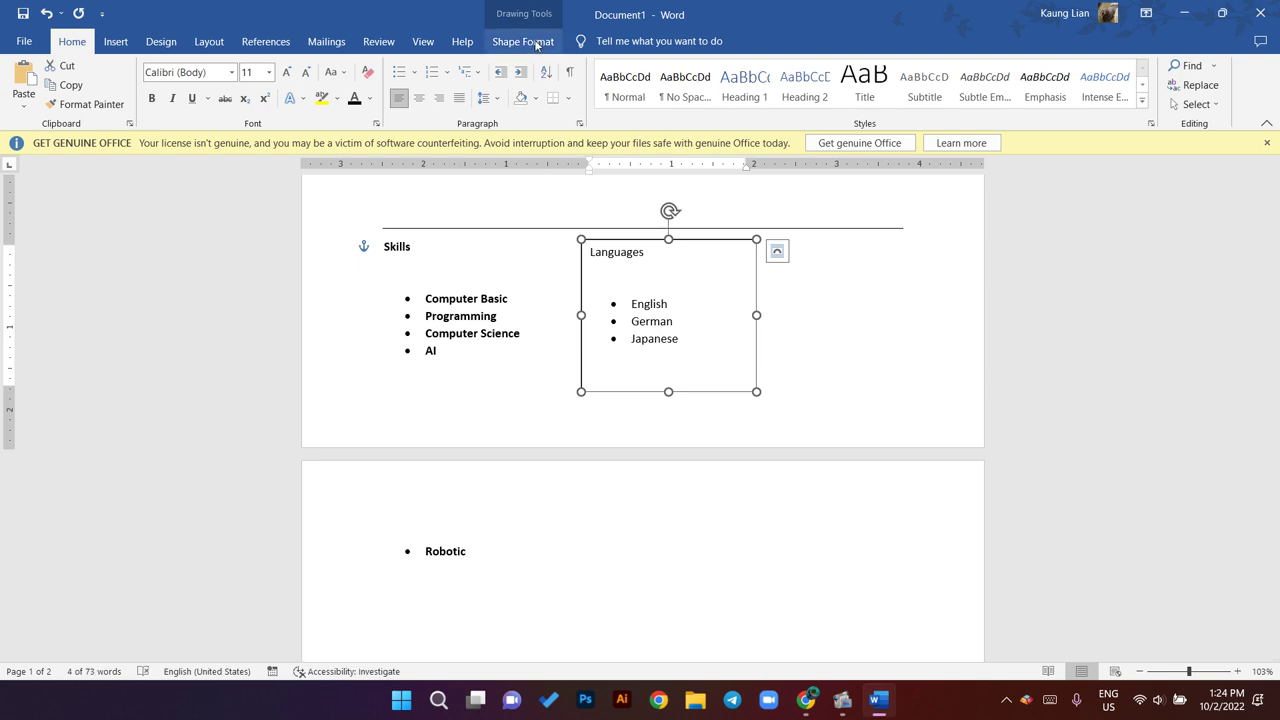
pyautogui.click(537, 45)
pyautogui.click(430, 85)
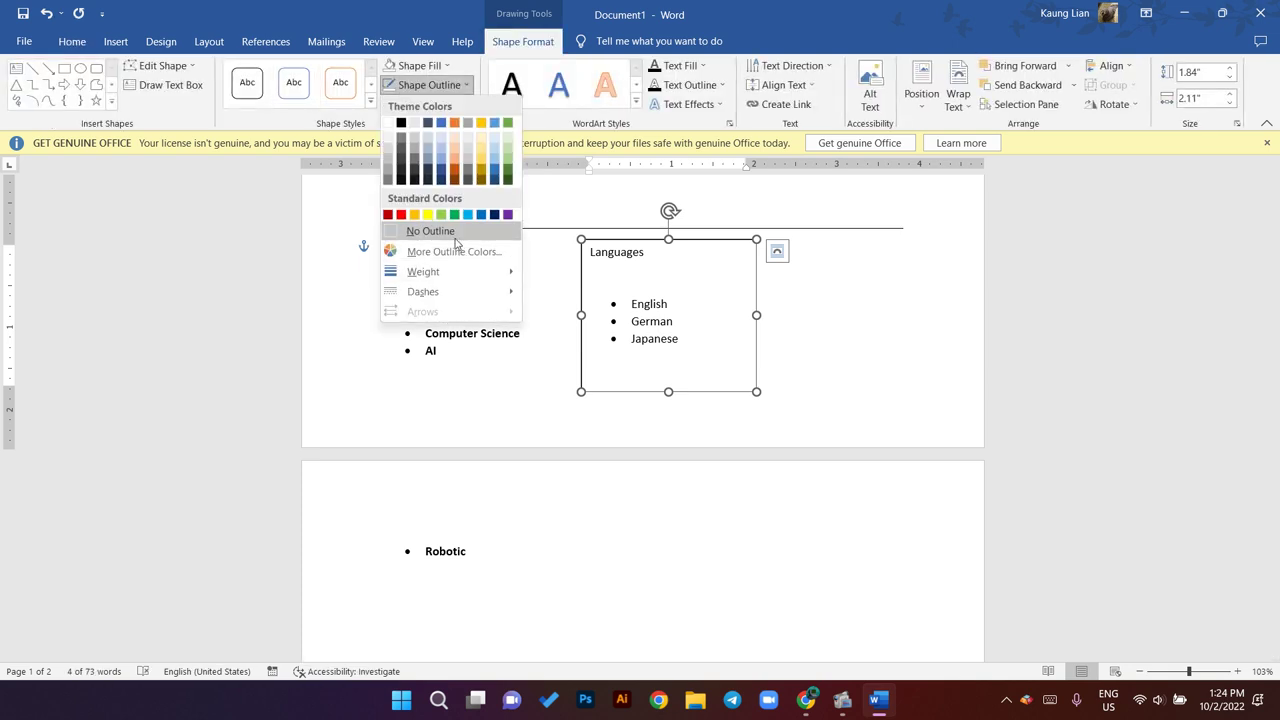
pyautogui.click(455, 243)
pyautogui.click(843, 491)
pyautogui.click(669, 363)
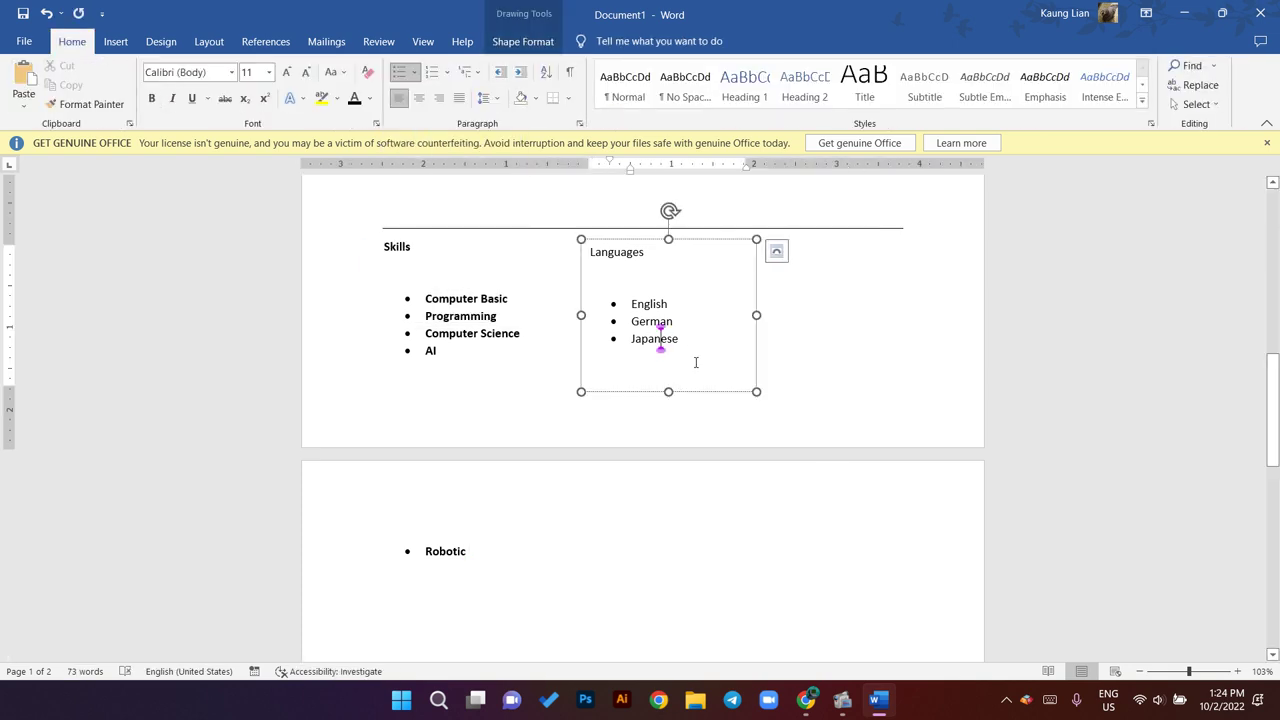
pyautogui.moveTo(708, 393); pyautogui.dragTo(689, 392)
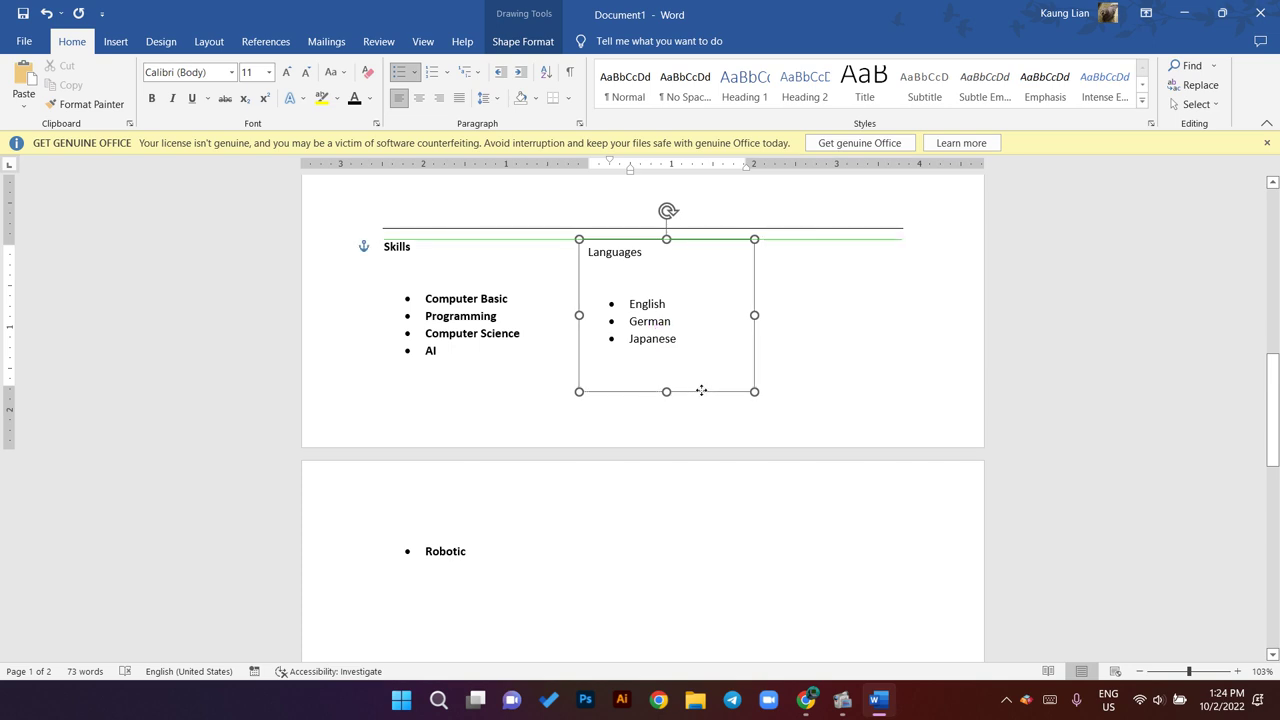
pyautogui.click(806, 702)
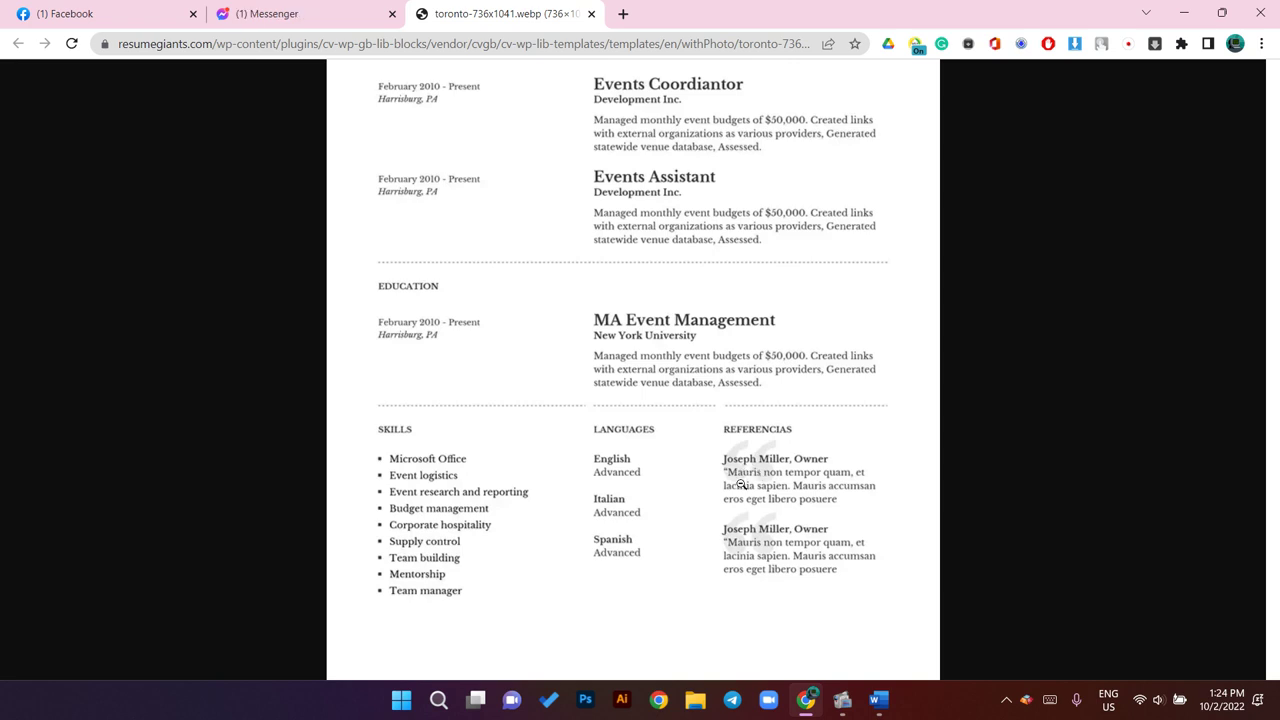
# Return to Word and open and close the Icons library without inserting anything
pyautogui.click(1192, 7)
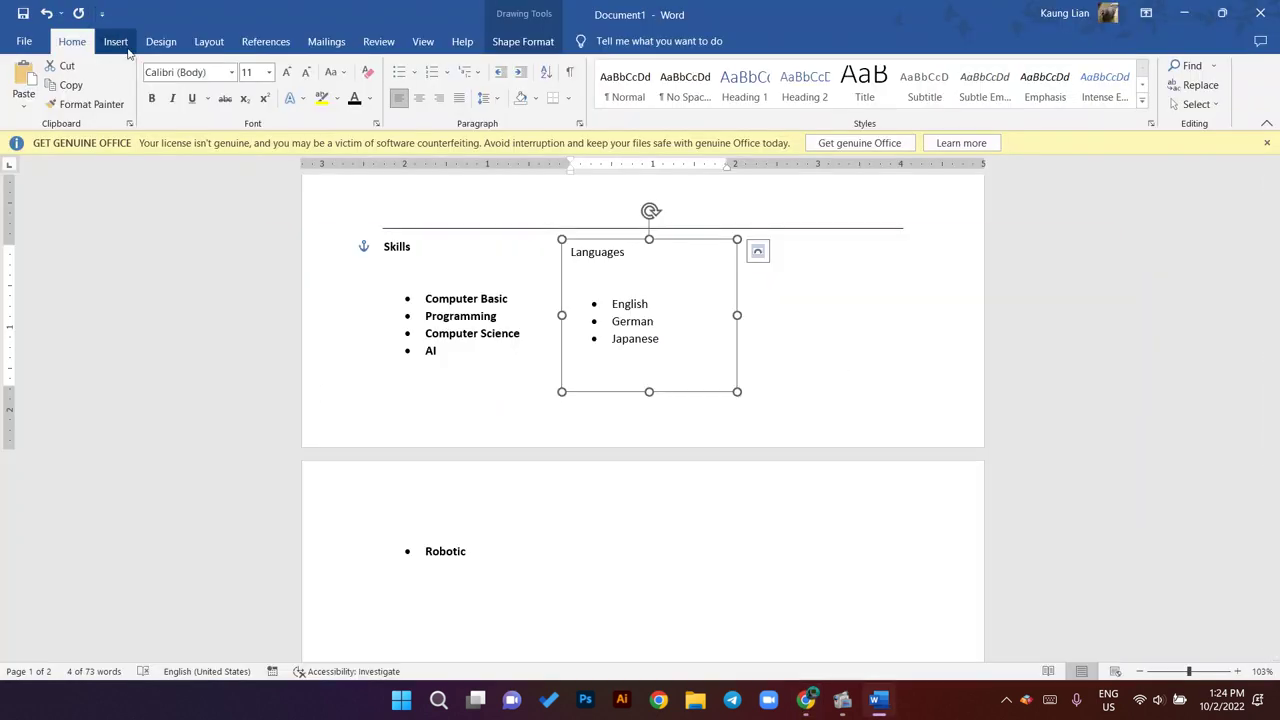
pyautogui.click(117, 42)
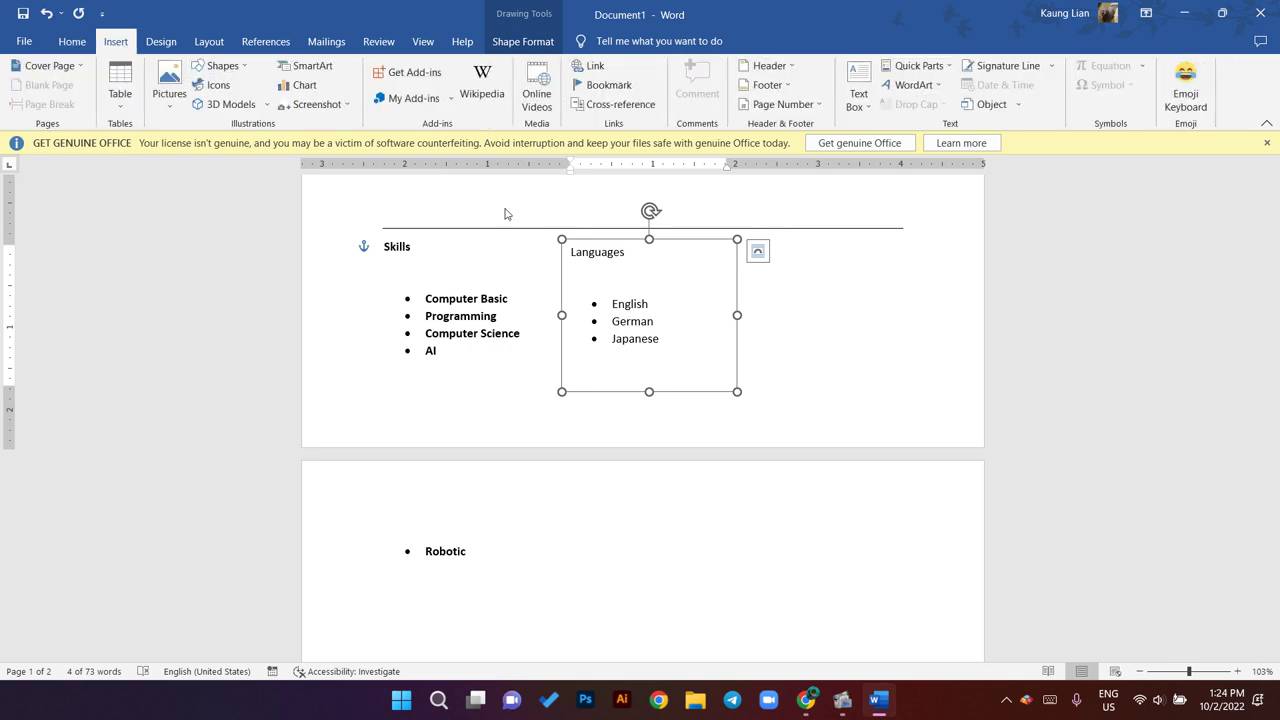
pyautogui.click(215, 86)
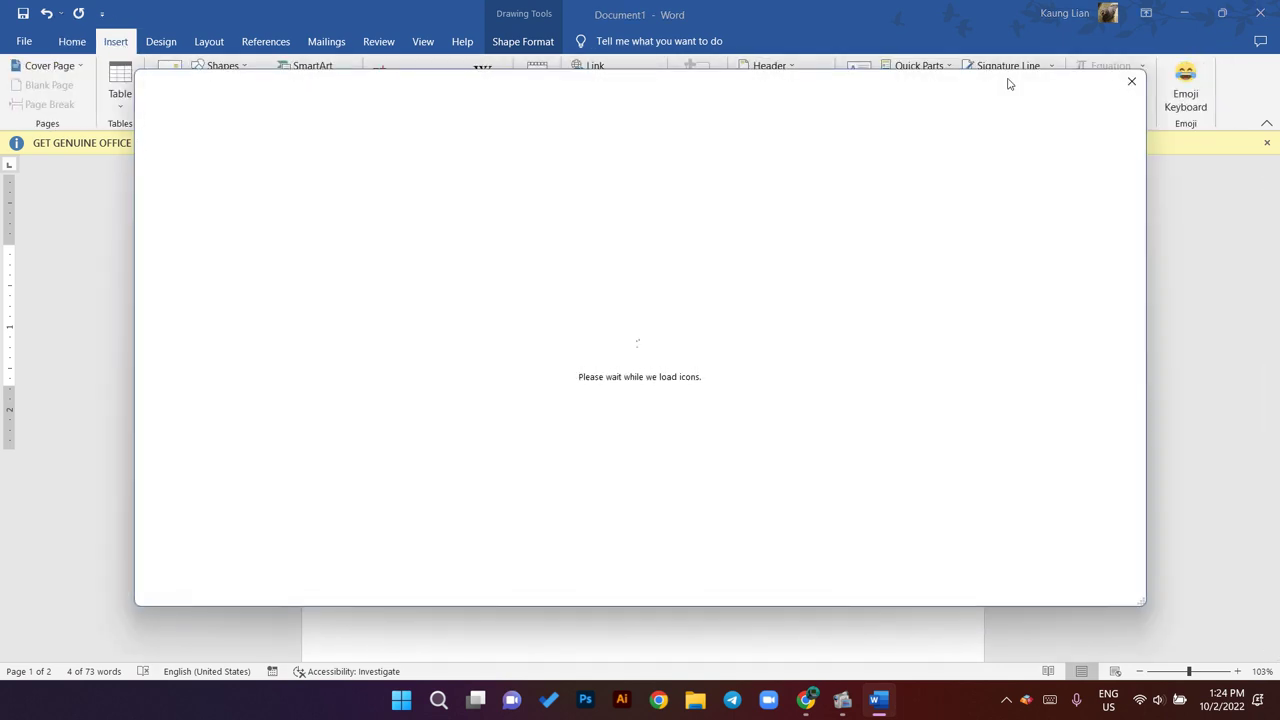
pyautogui.click(1127, 83)
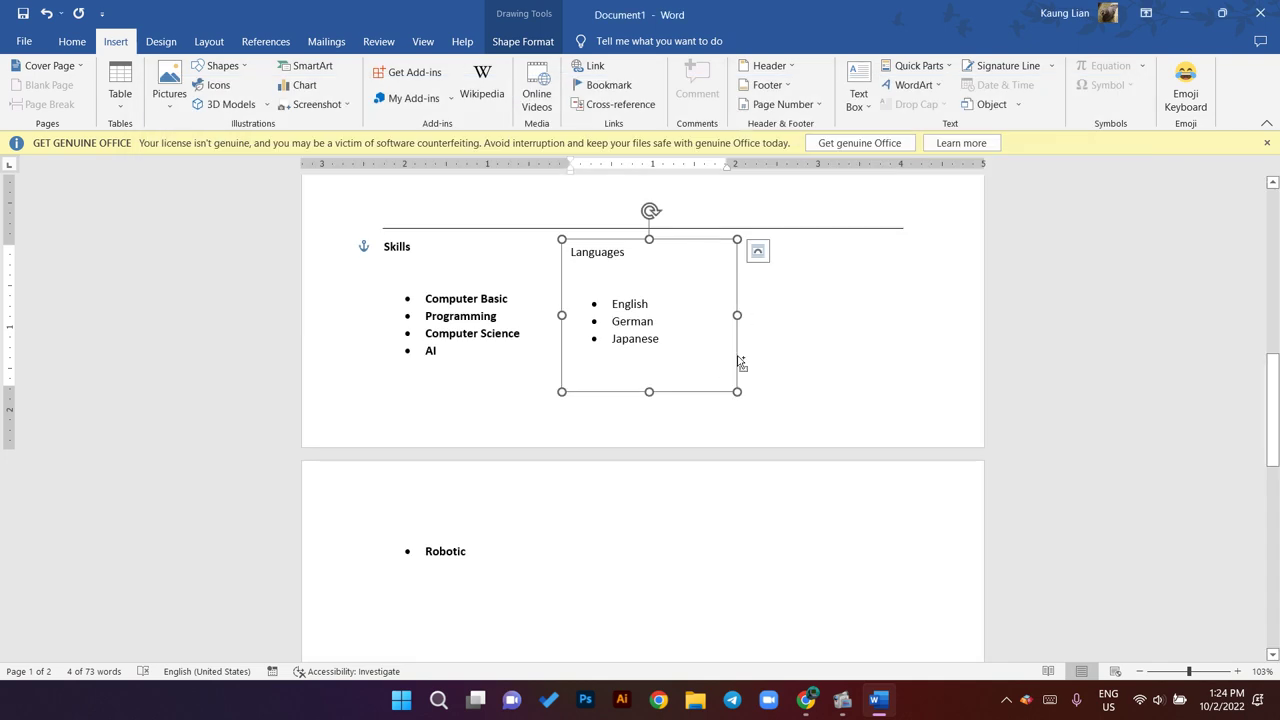
# Paste a copy of the Languages box and place it right of the original, level with its top
pyautogui.hotkey('ctrl', 'v')
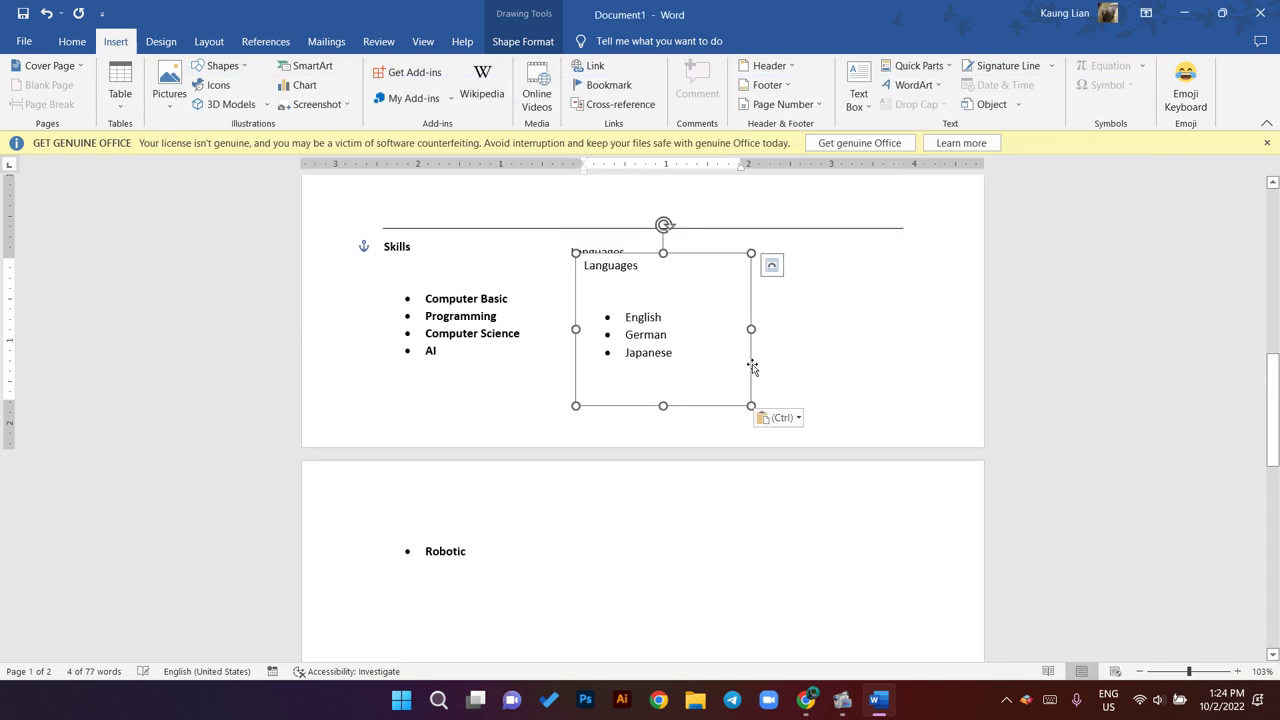
pyautogui.moveTo(752, 367)
pyautogui.mouseDown()
pyautogui.moveTo(891, 345)
pyautogui.moveTo(851, 351)
pyautogui.moveTo(869, 347)
pyautogui.mouseUp()
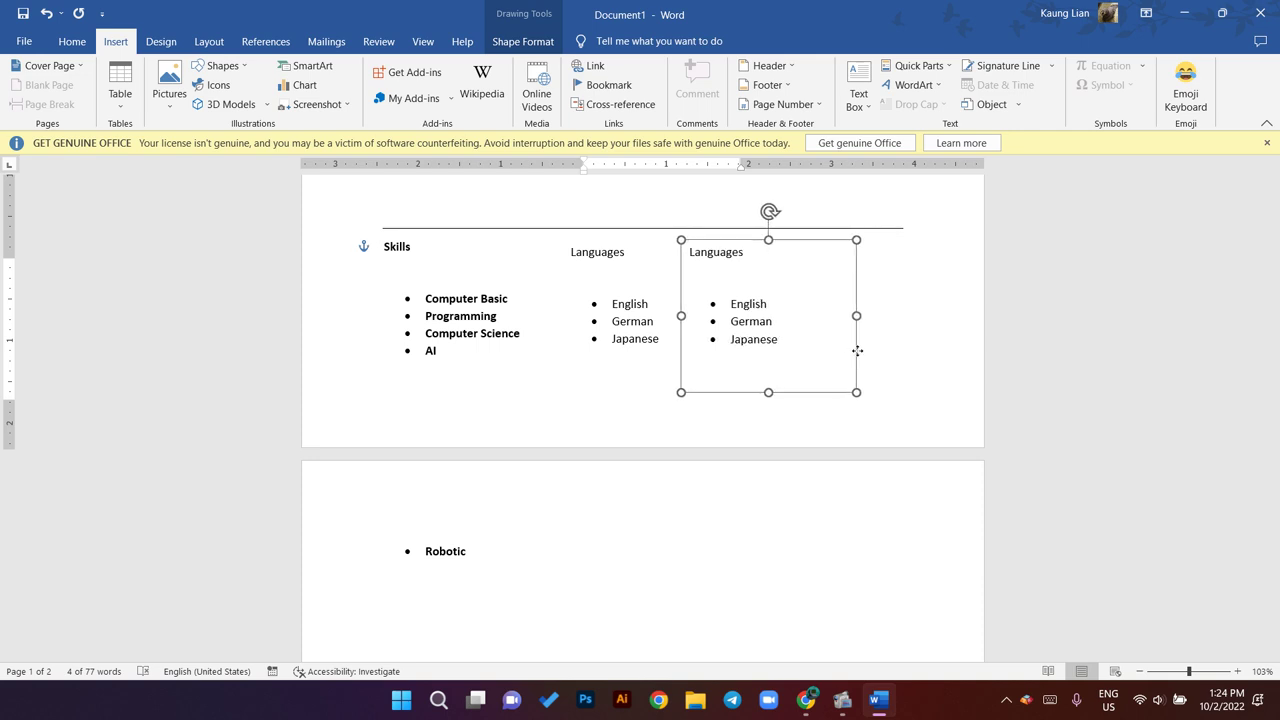
pyautogui.moveTo(869, 347); pyautogui.dragTo(861, 348)
pyautogui.moveTo(812, 396); pyautogui.dragTo(808, 388)
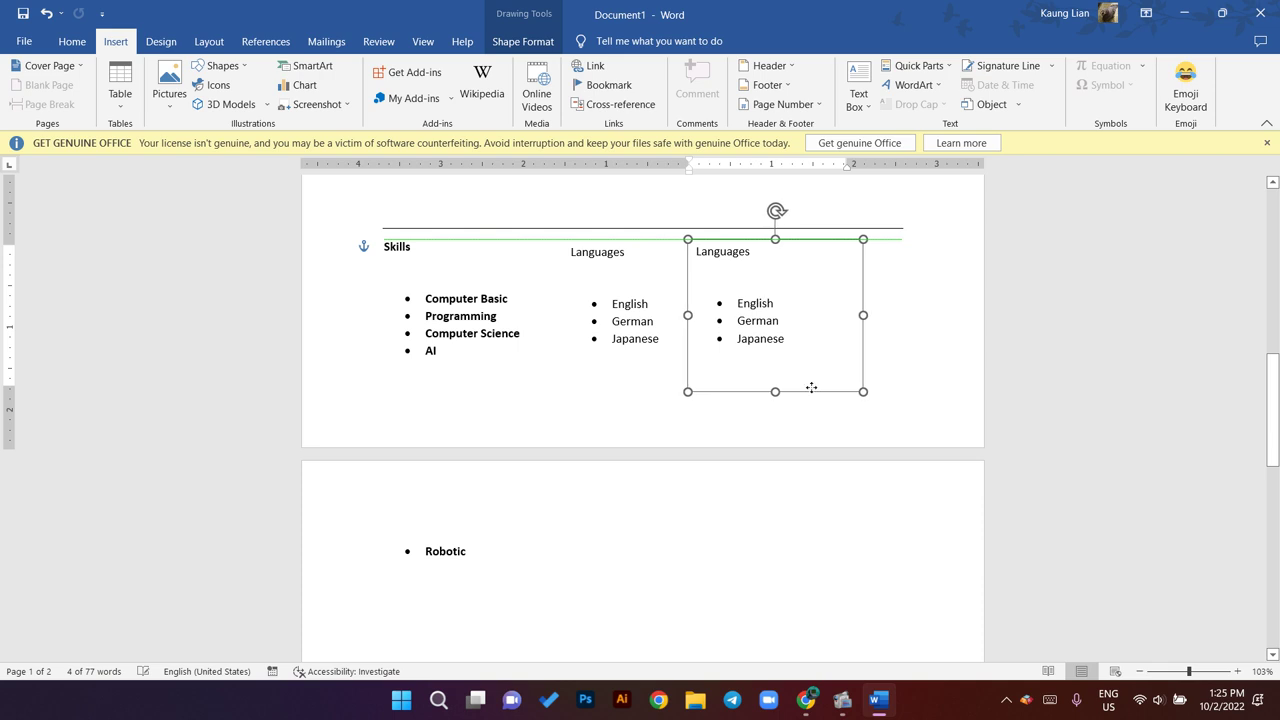
pyautogui.moveTo(808, 388); pyautogui.dragTo(831, 388)
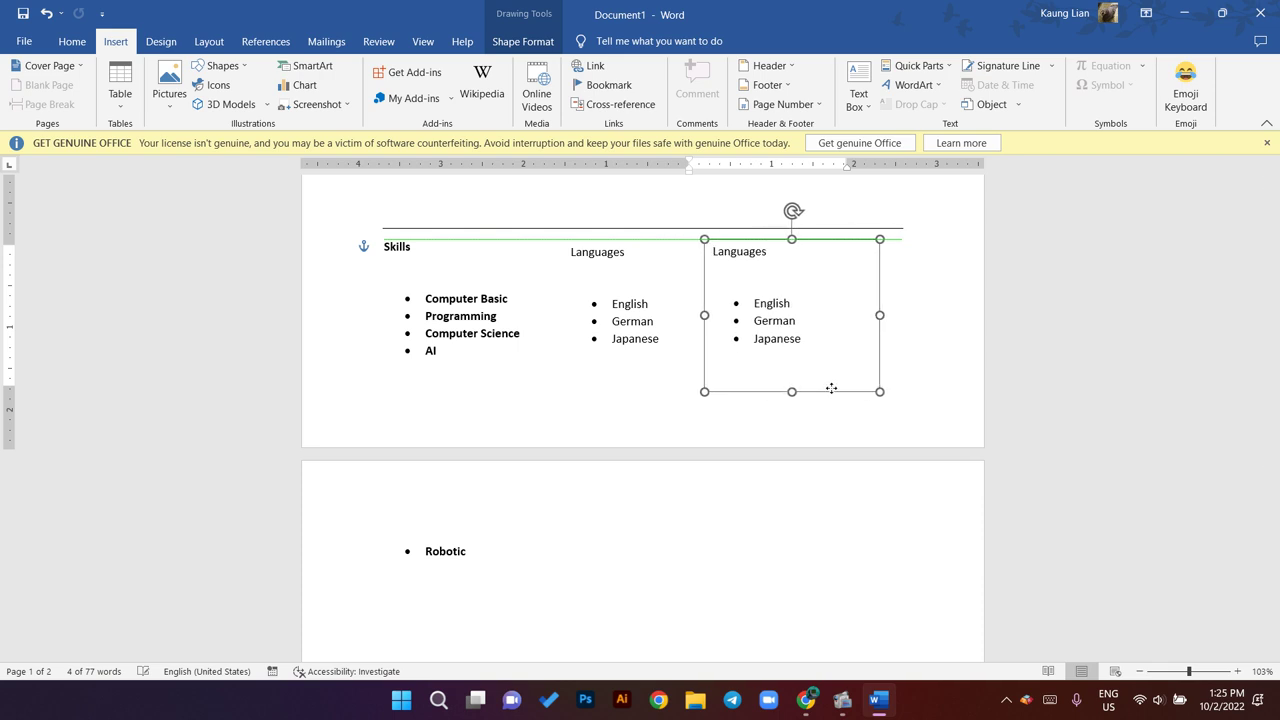
# Clear all the language text from the copied box
pyautogui.click(776, 298)
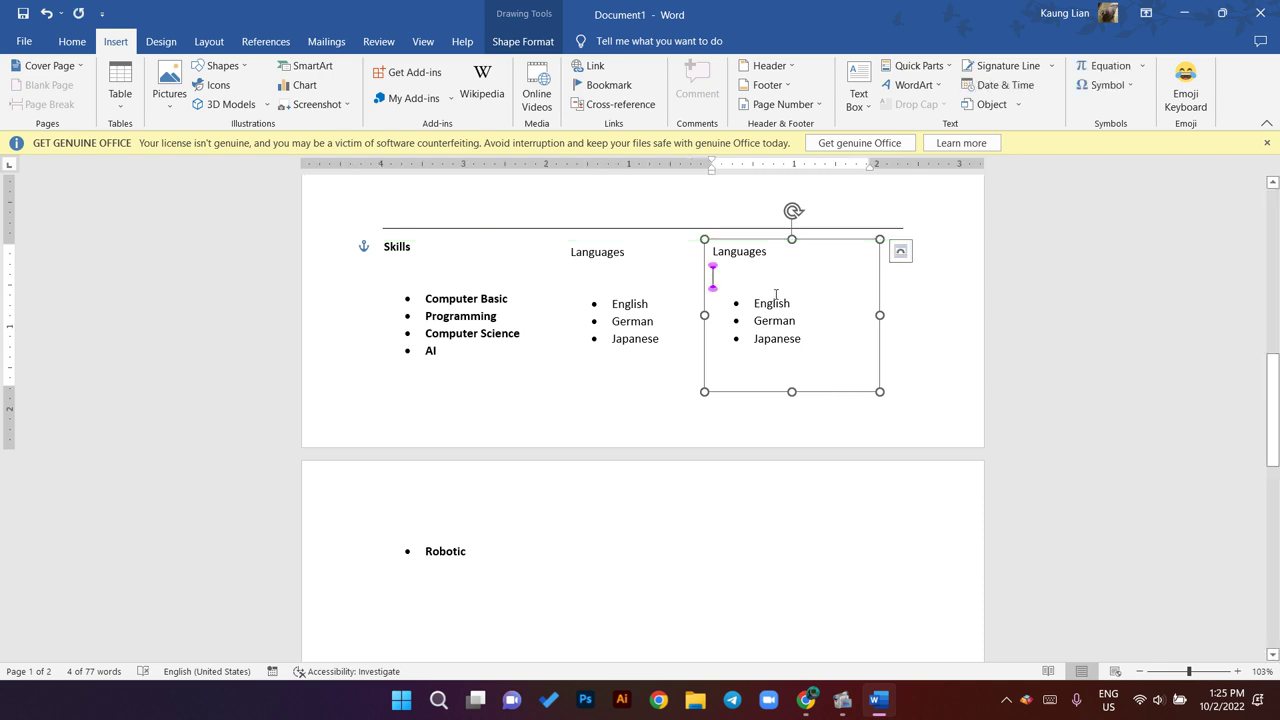
pyautogui.hotkey('ctrl', 'a')
pyautogui.press('Delete')
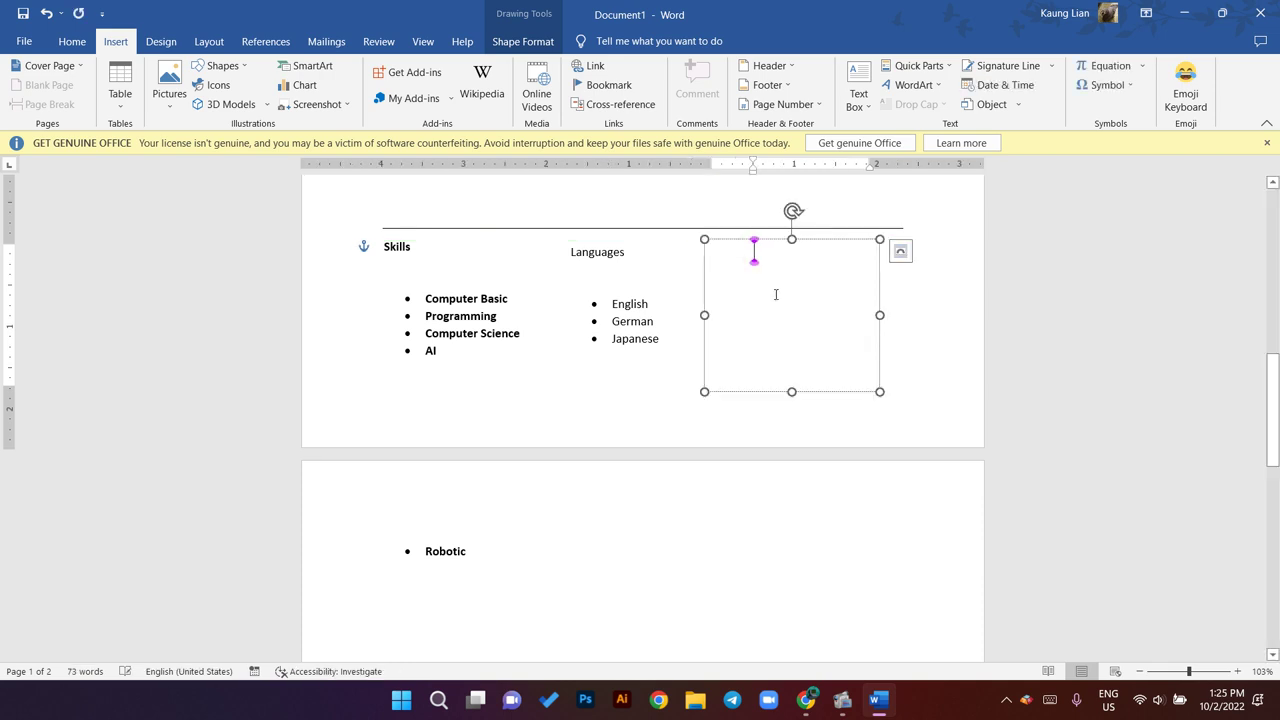
pyautogui.click(74, 41)
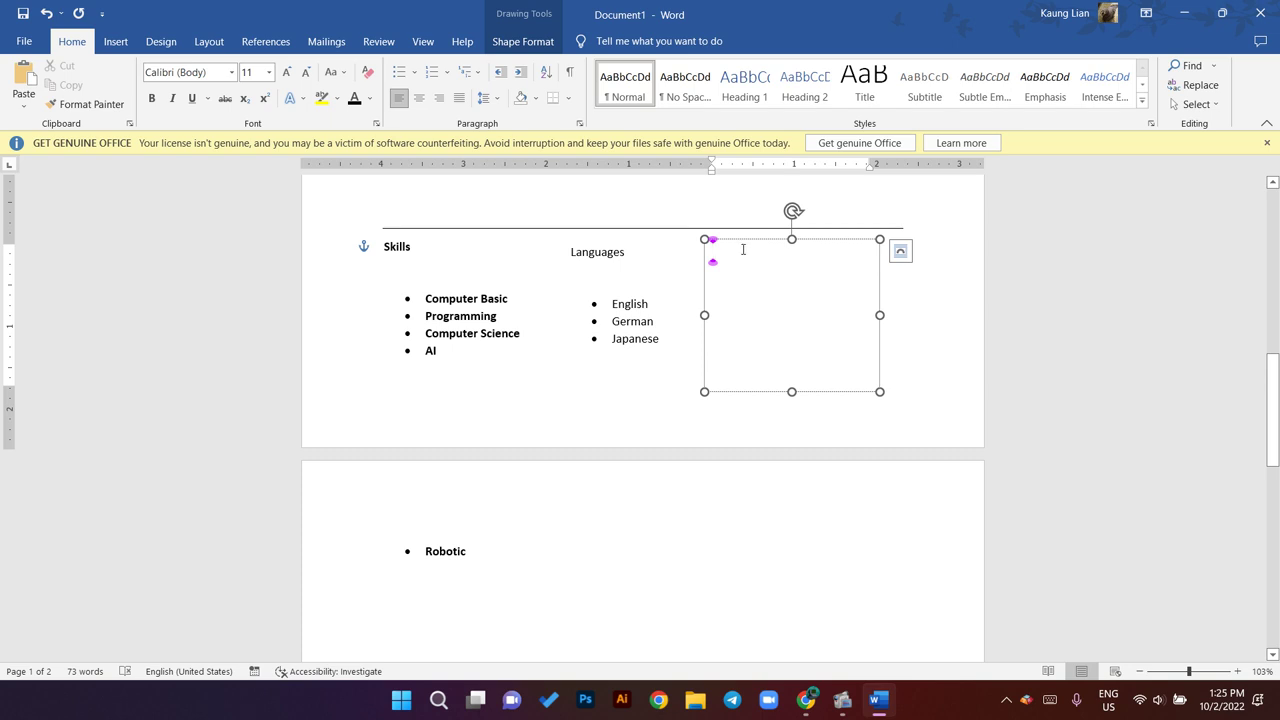
# Check the sample CV, then type the heading 'Refrencias' in the copied box
pyautogui.click(806, 700)
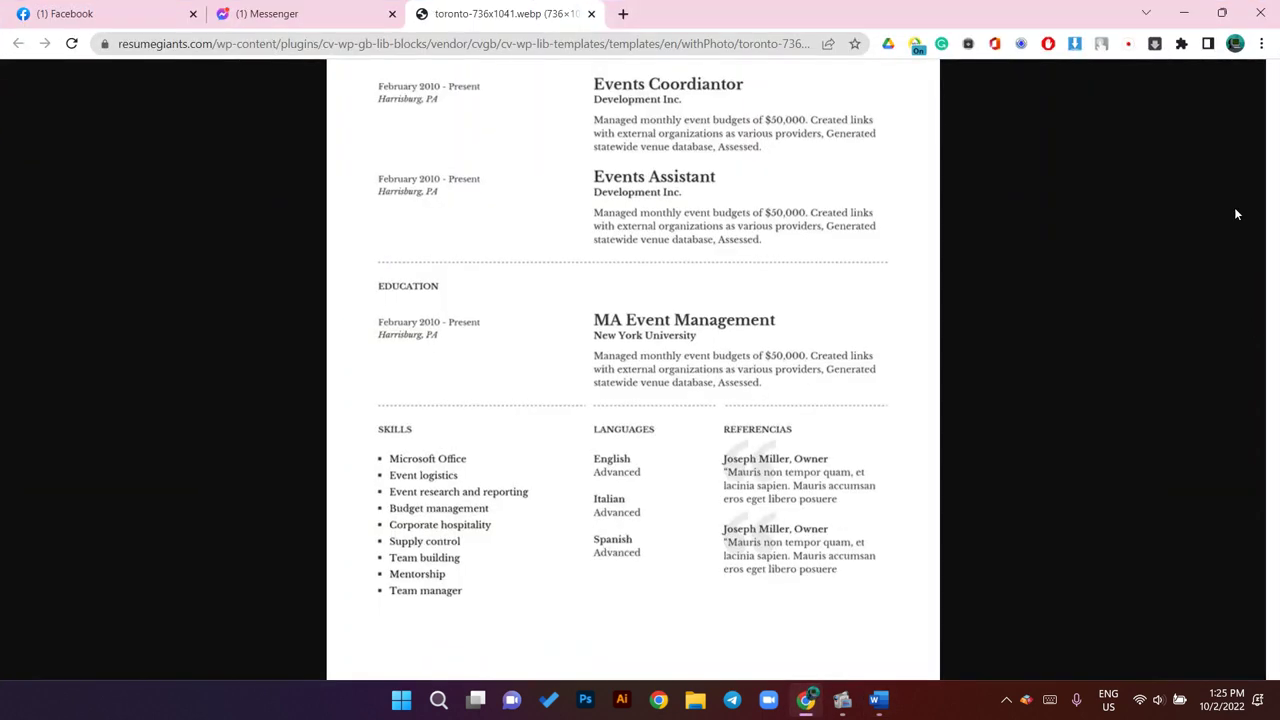
pyautogui.click(1182, 44)
pyautogui.click(1184, 13)
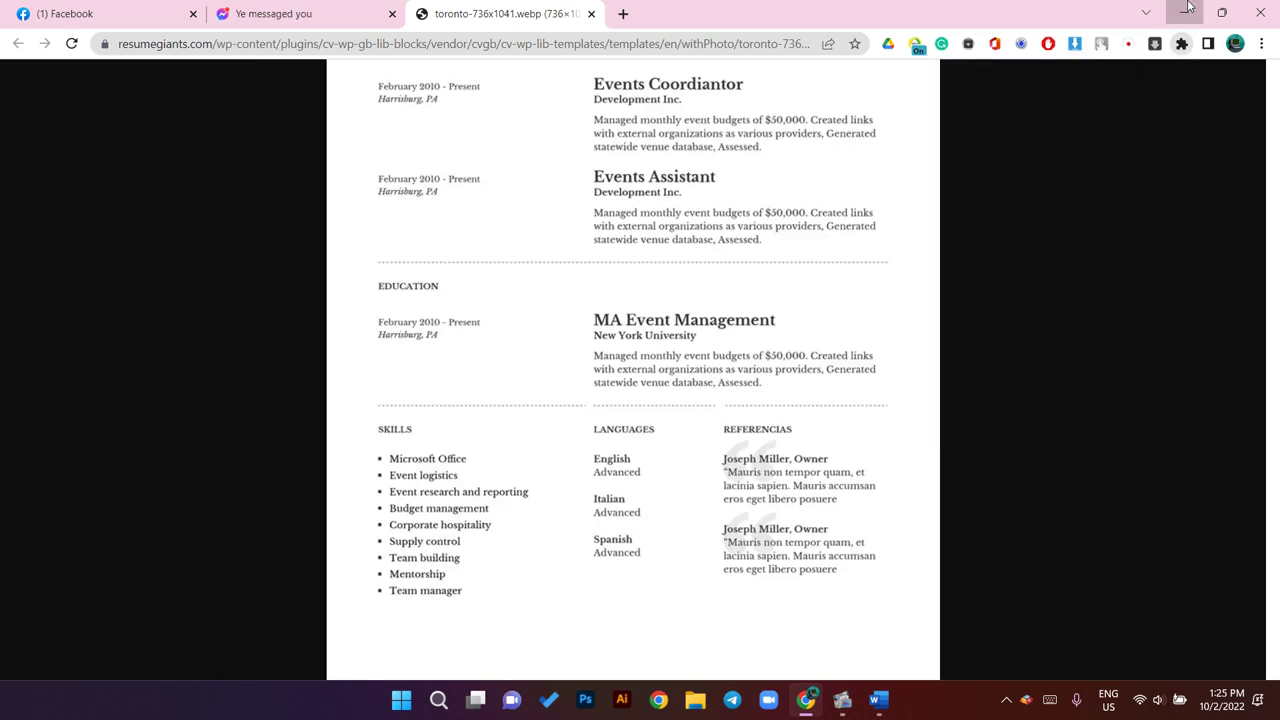
pyautogui.write('Refrenc')
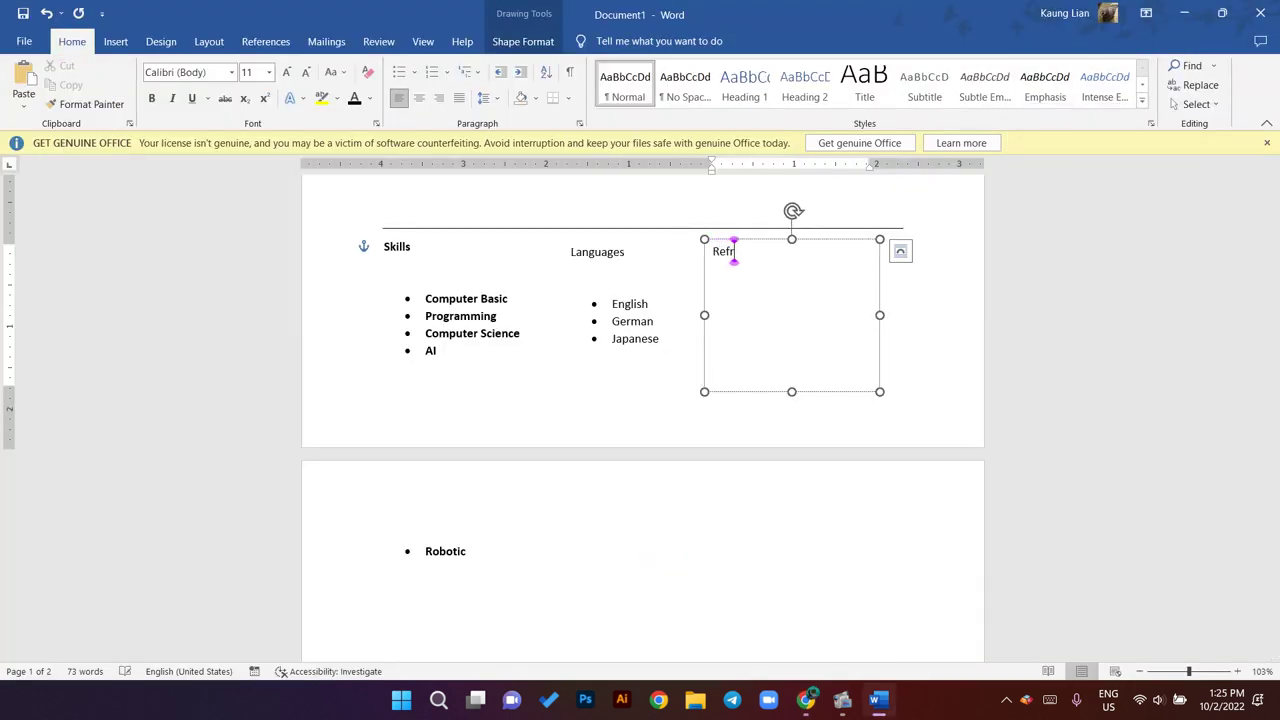
pyautogui.write('ias')
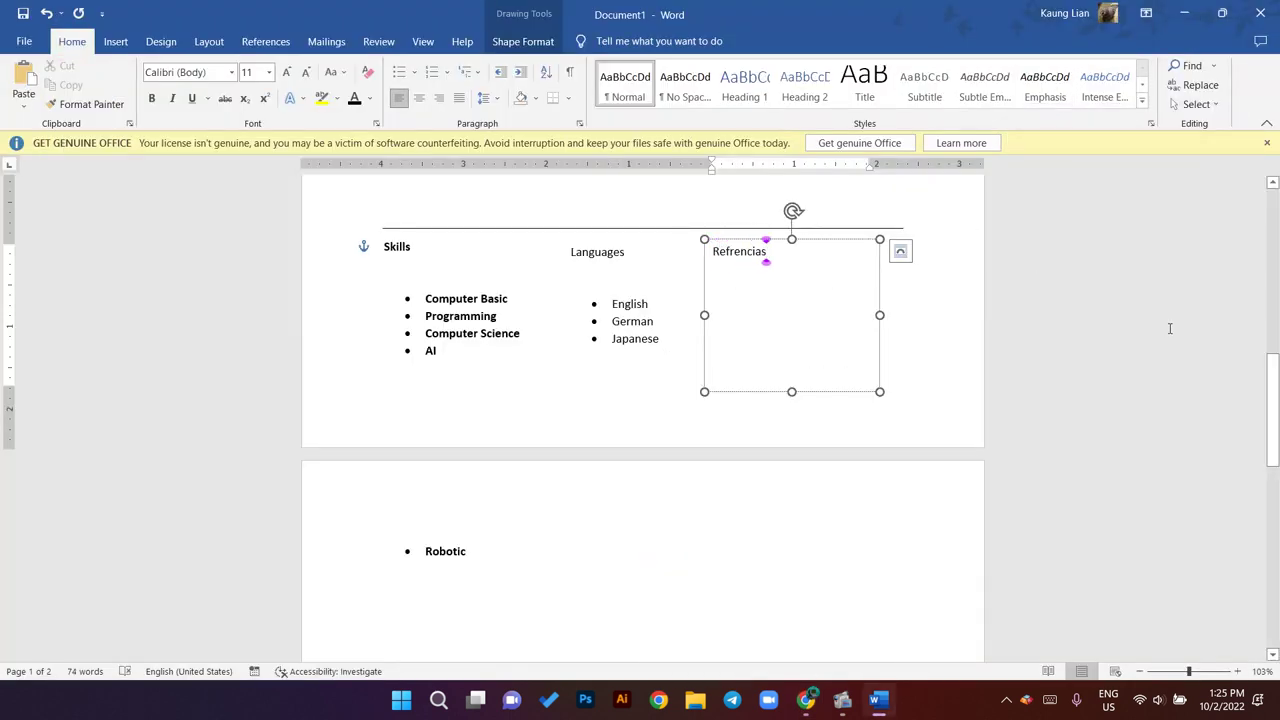
# Select the misspelled heading word and look it up online
pyautogui.click(768, 281)
pyautogui.moveTo(768, 281); pyautogui.dragTo(765, 258)
pyautogui.rightClick(765, 262)
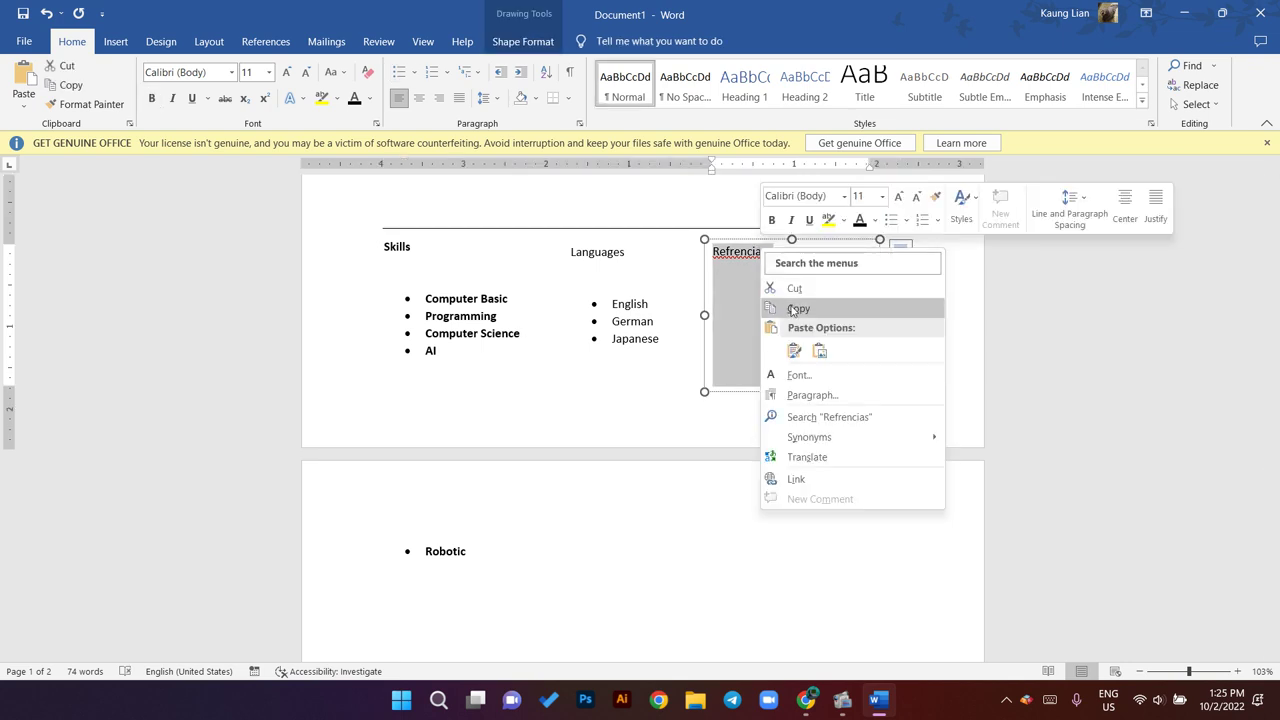
pyautogui.click(774, 416)
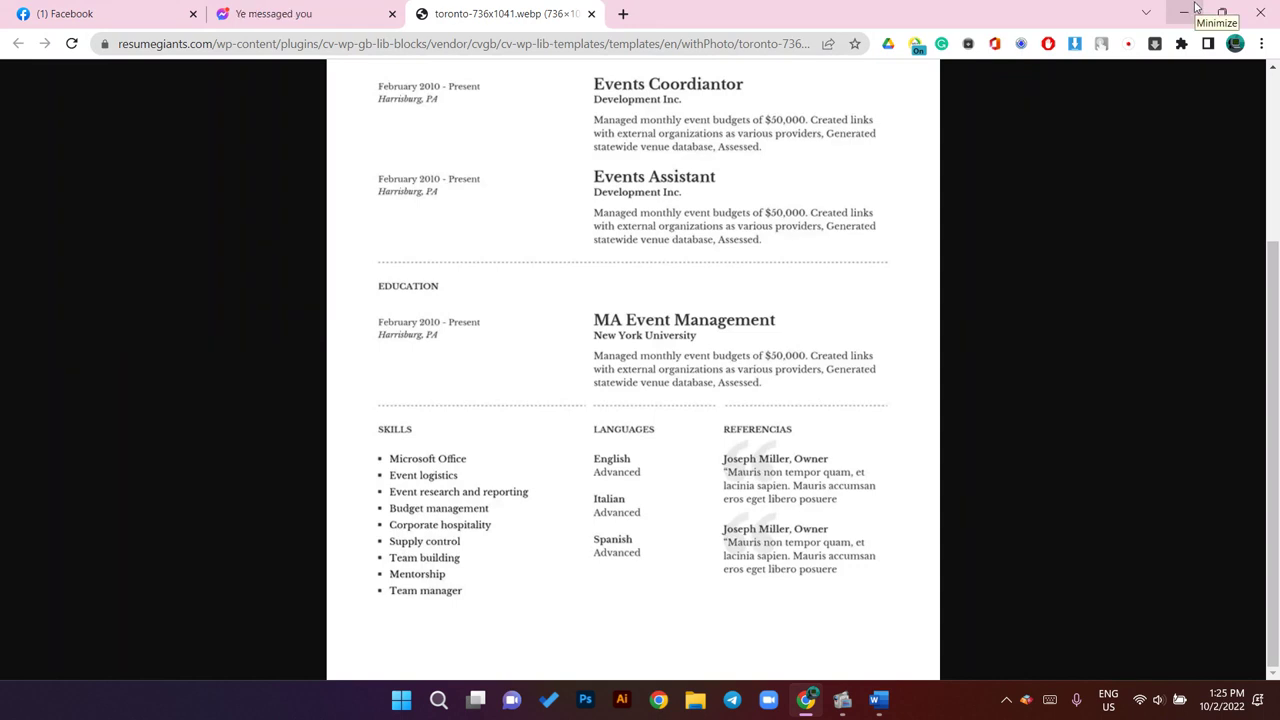
# Remove the extra 'r' from the heading, then check spelling suggestions for 'Refencias'
pyautogui.click(1195, 8)
pyautogui.click(728, 253)
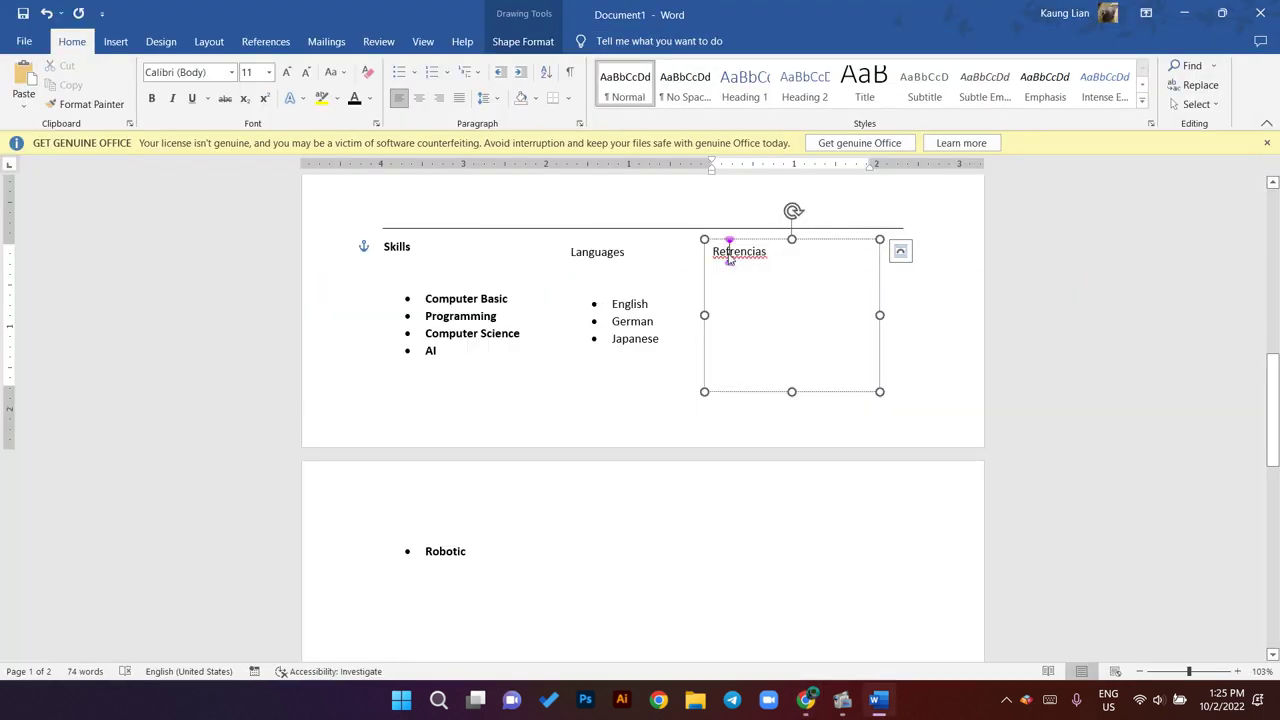
pyautogui.click(737, 252)
pyautogui.press('BackSpace')
pyautogui.click(437, 354)
pyautogui.doubleClick(716, 252)
pyautogui.rightClick(716, 255)
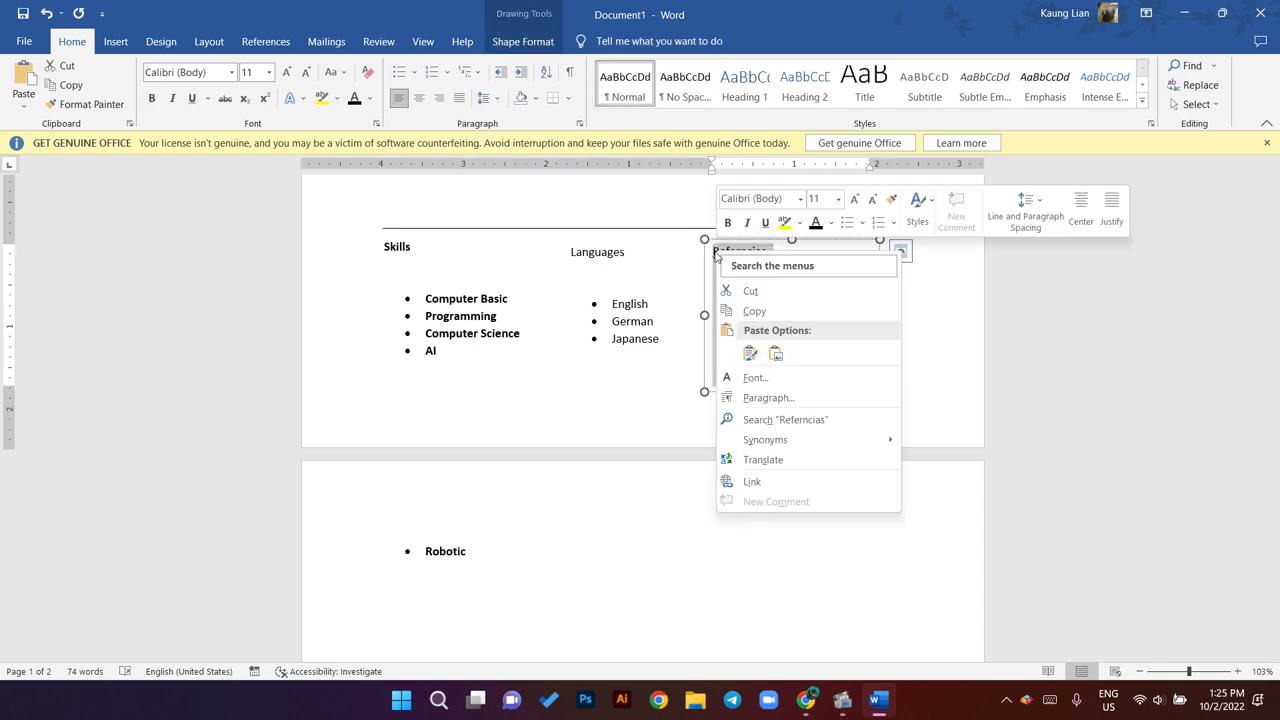
pyautogui.press('Escape')
# Compare with the sample CV and insert the missing 'e' to spell 'Referencias'
pyautogui.click(818, 708)
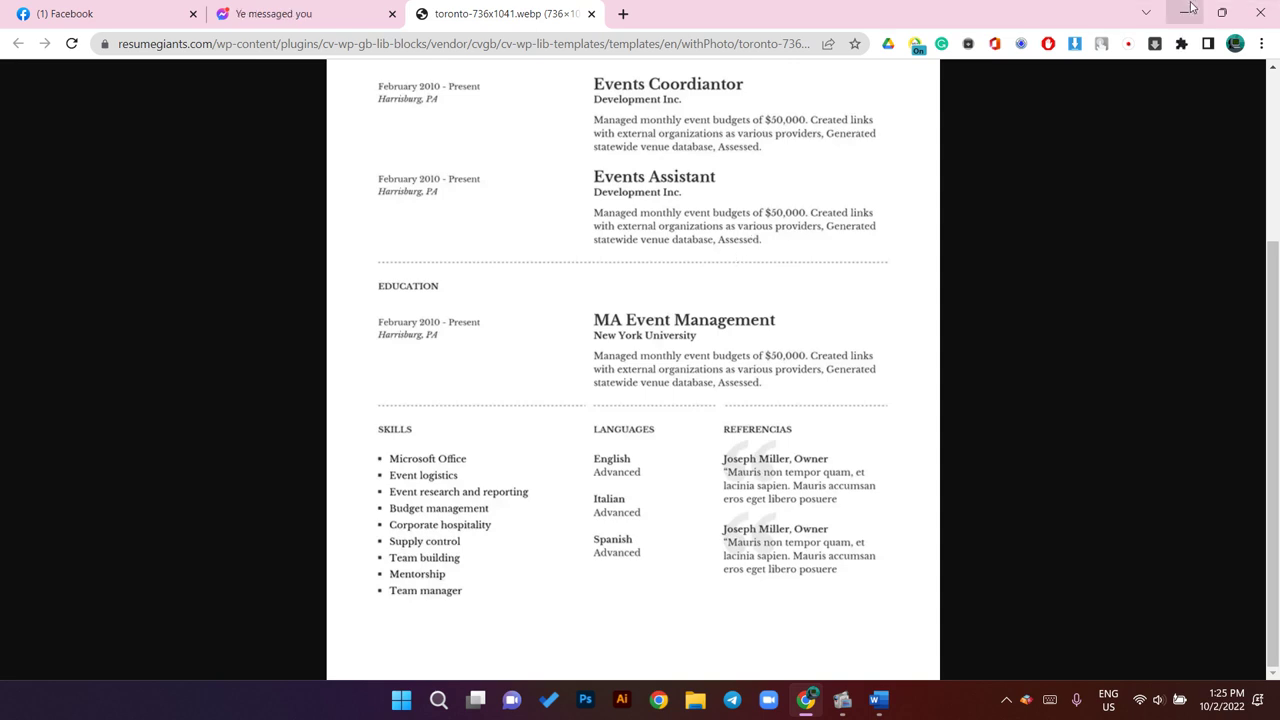
pyautogui.hotkey('alt', 'Tab')
pyautogui.click(747, 258)
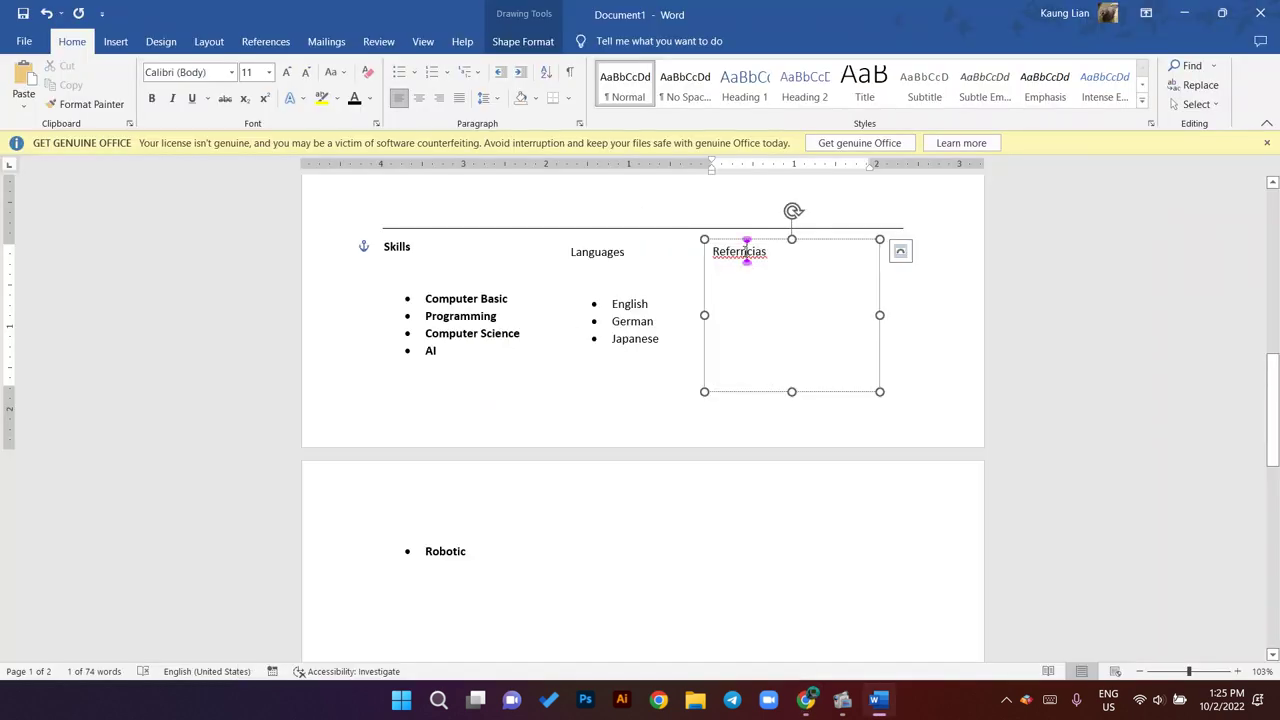
pyautogui.write('e')
pyautogui.click(786, 258)
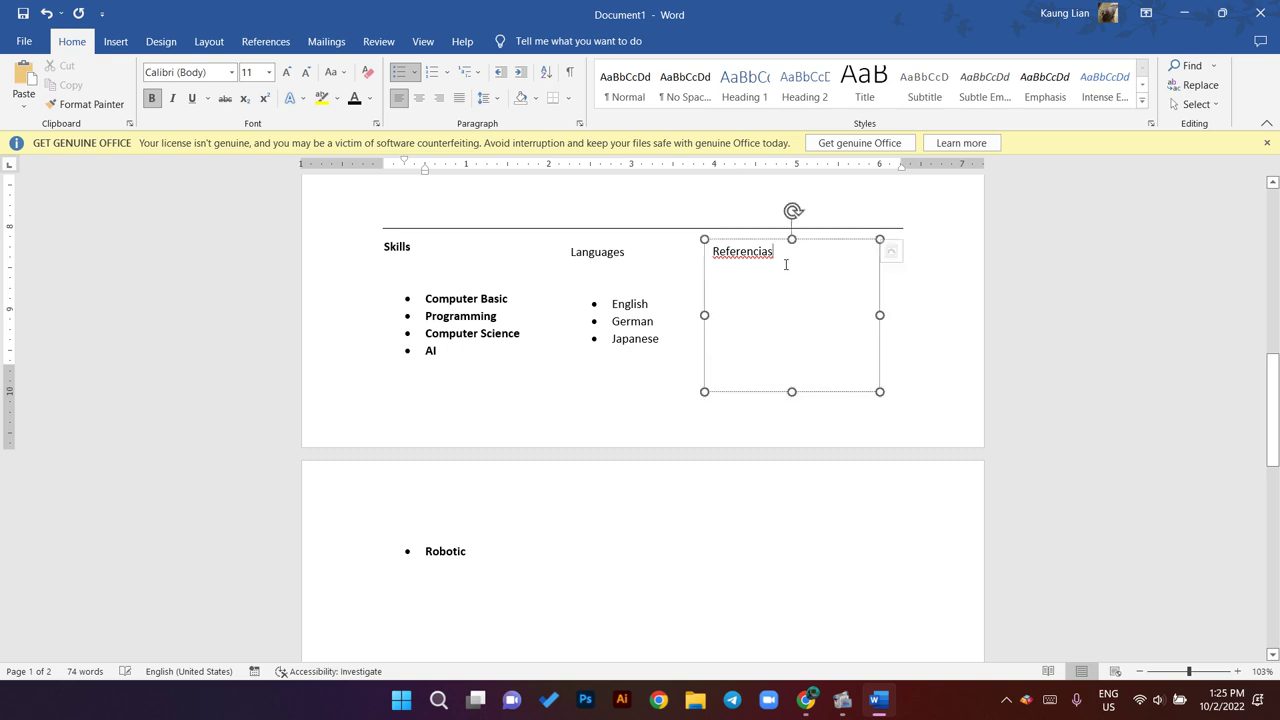
pyautogui.click(805, 700)
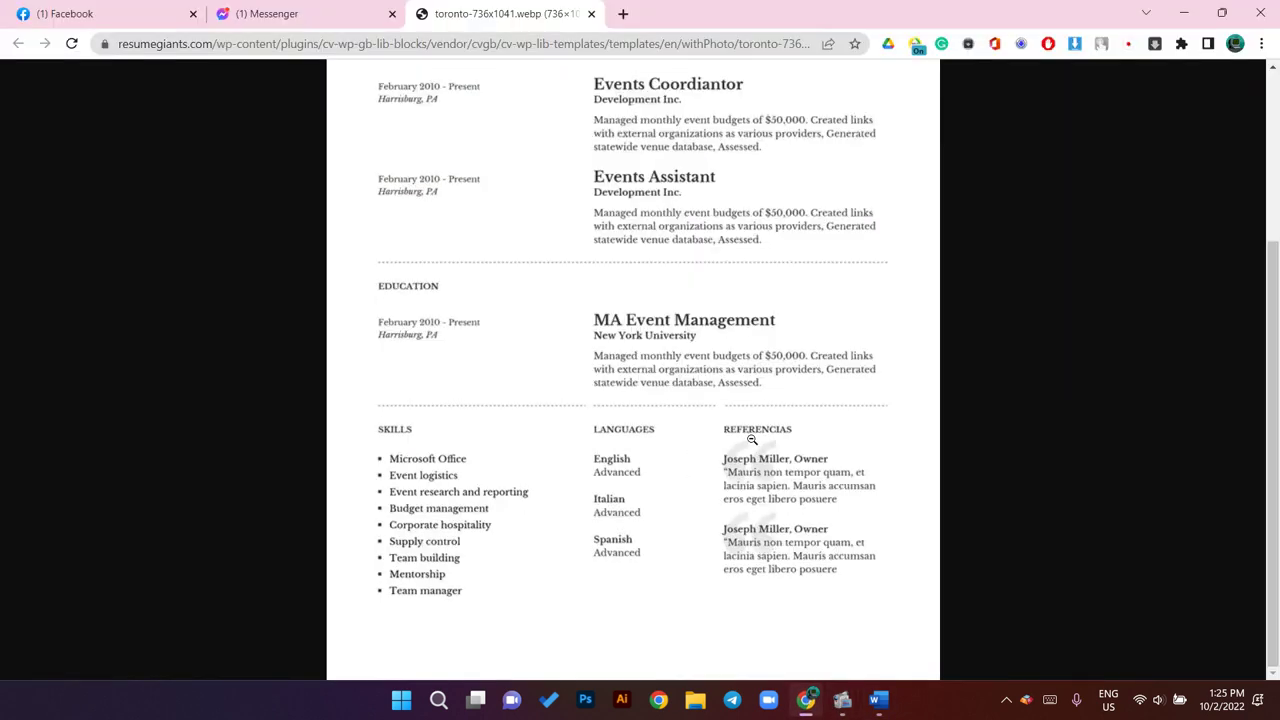
pyautogui.scroll(1, 750, 438)
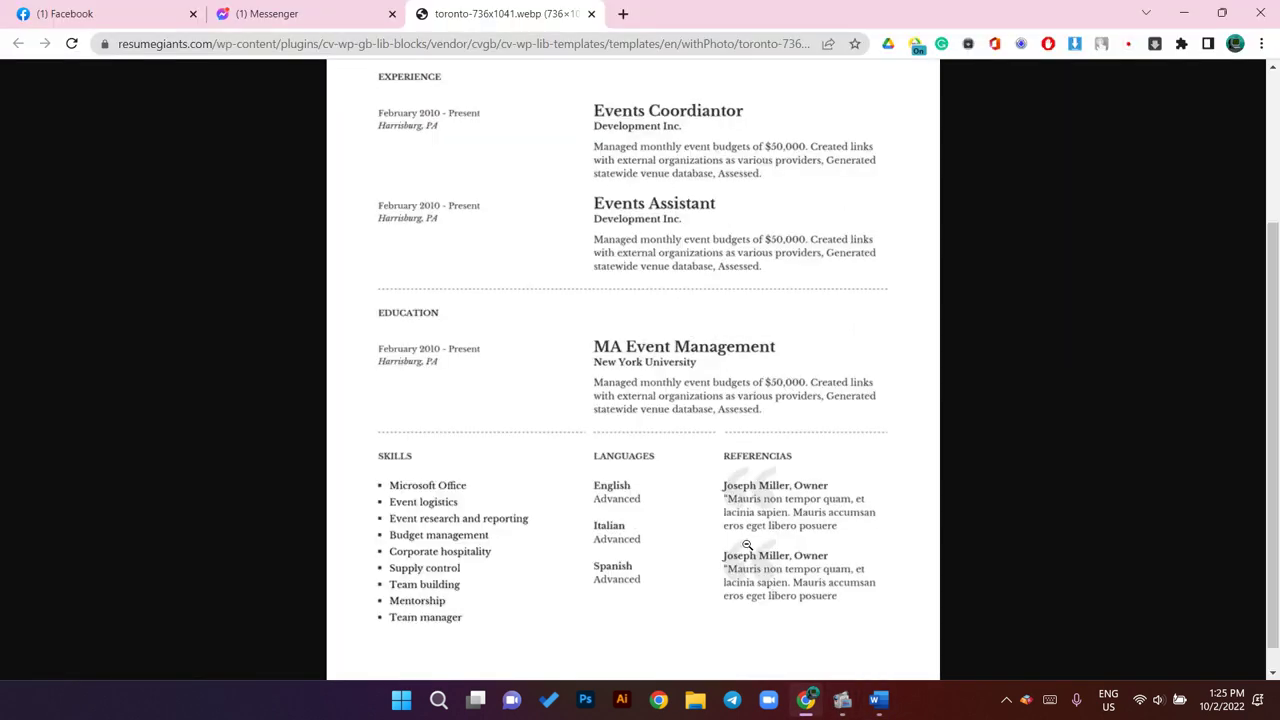
pyautogui.click(1195, 7)
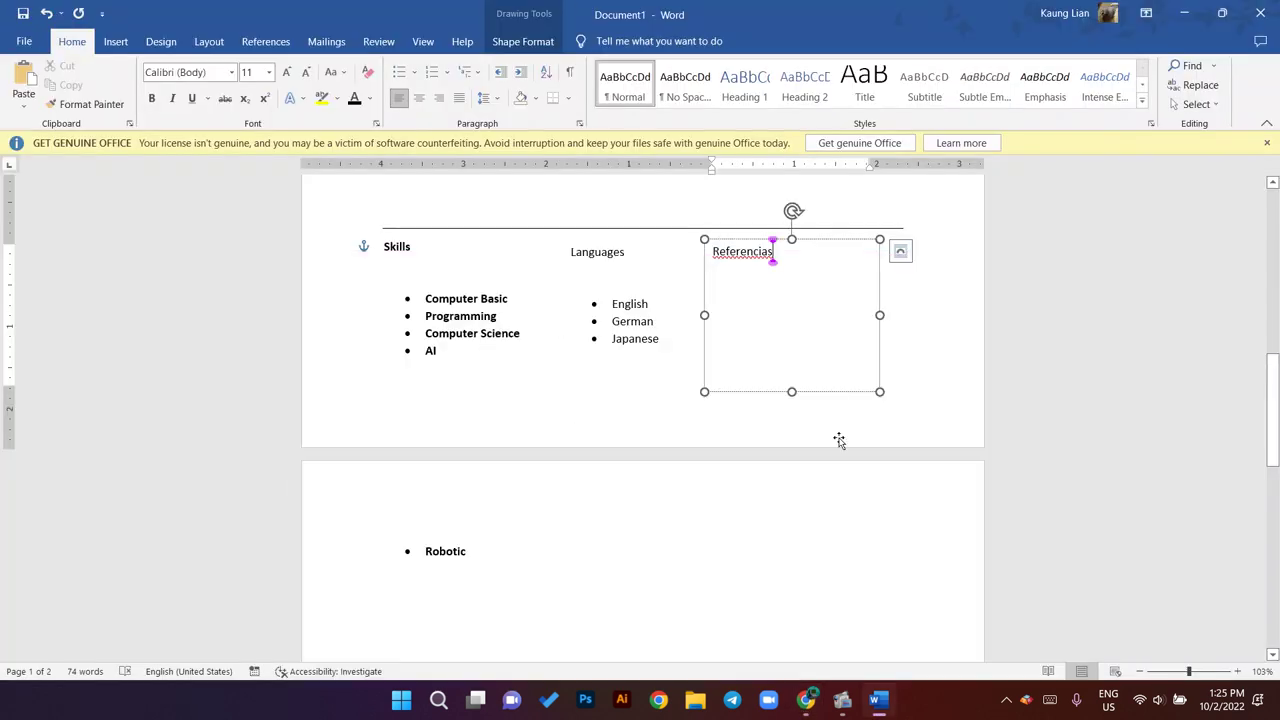
# Add a new line under the Referencias heading and select the box's contents
pyautogui.click(811, 291)
pyautogui.press('Return')
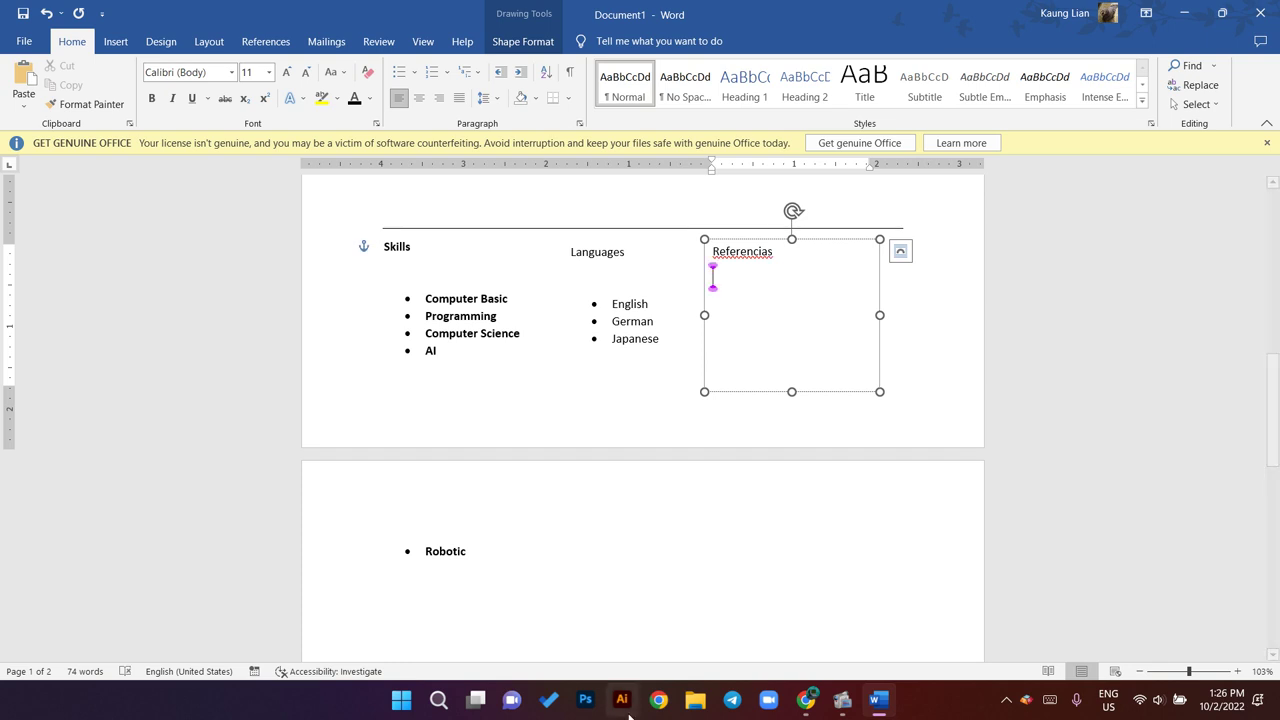
pyautogui.click(806, 700)
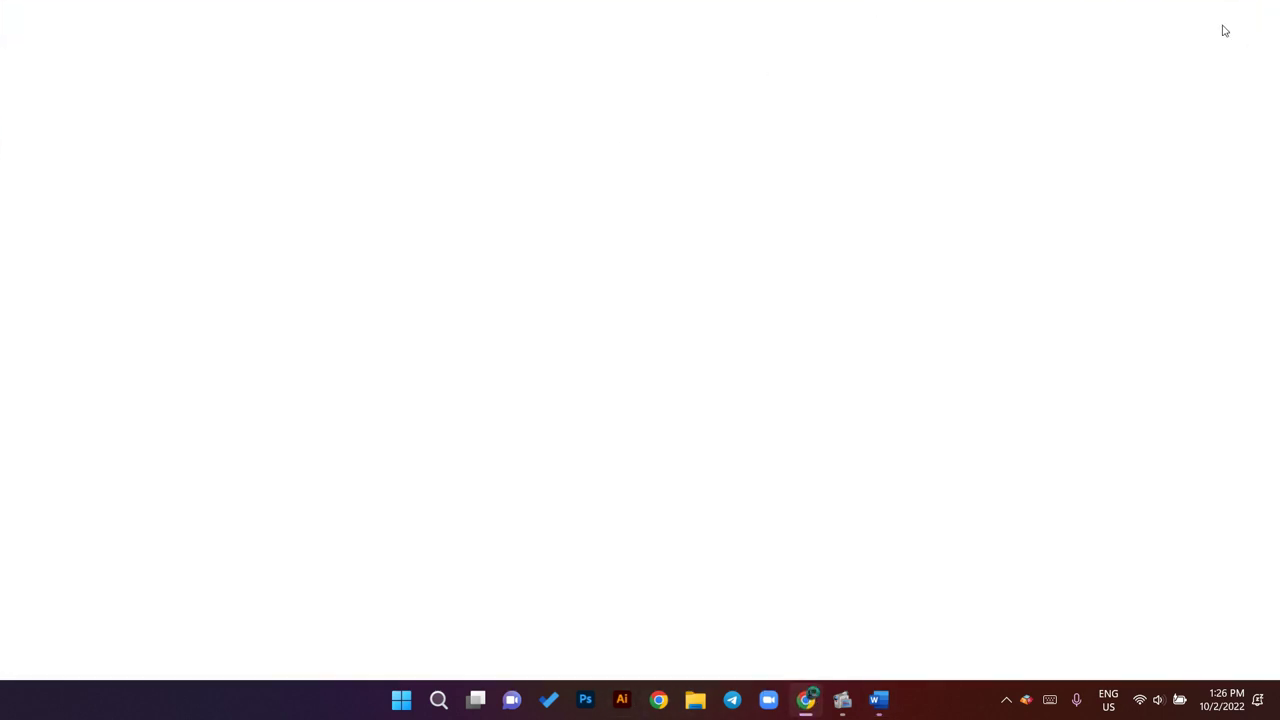
pyautogui.click(1188, 8)
pyautogui.hotkey('ctrl', 'a')
pyautogui.hotkey('ctrl', 'c')
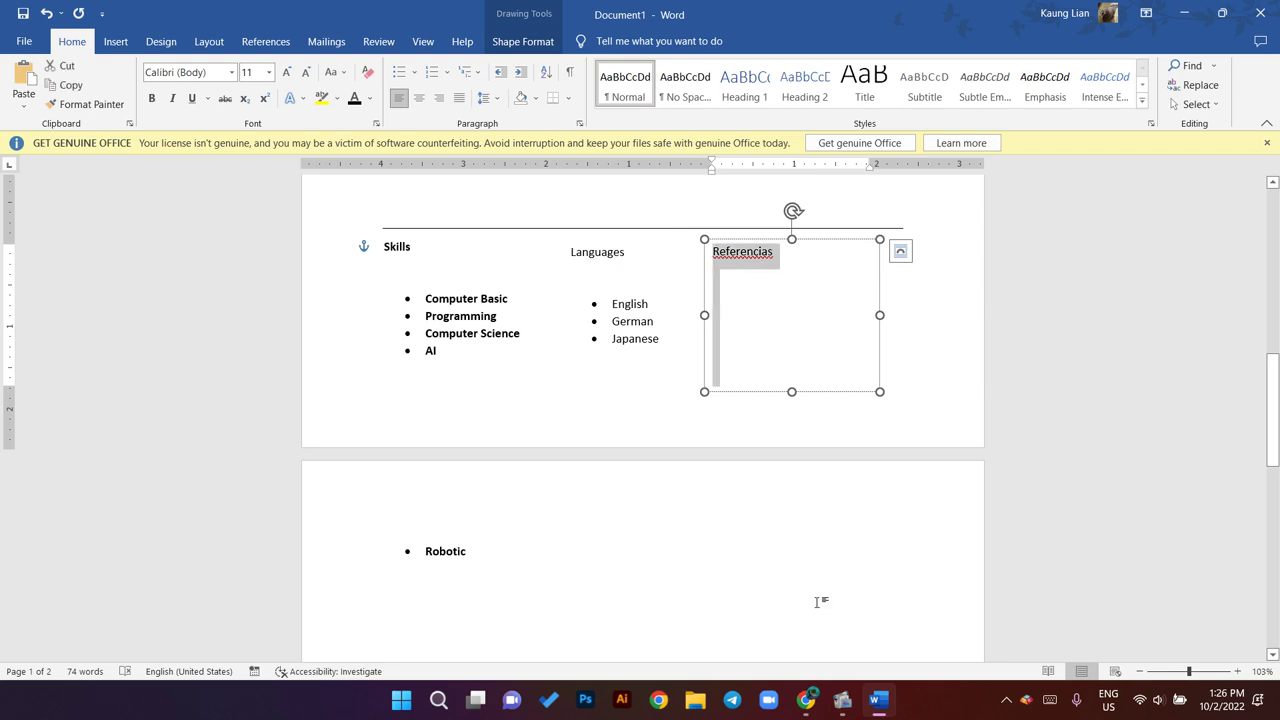
pyautogui.click(806, 700)
# Run a Google image search for 'referencias', view the sample resume tab, then restore the browser to reveal Word
pyautogui.click(623, 14)
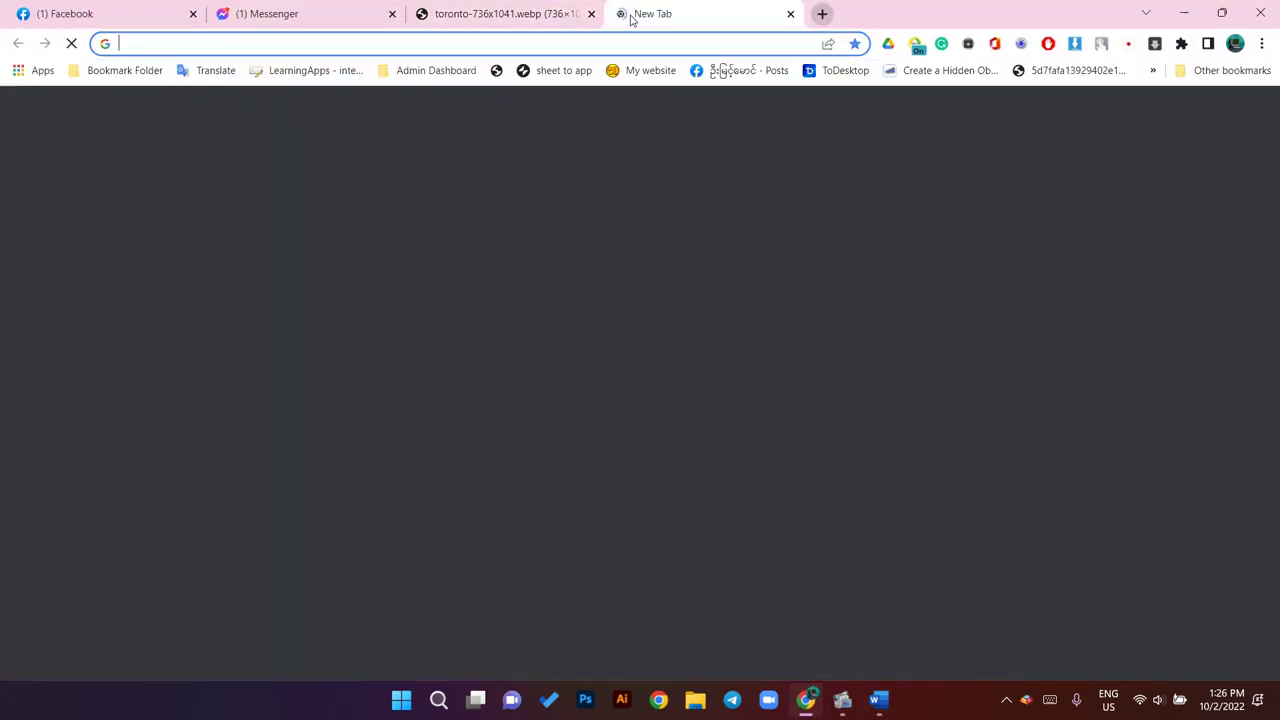
pyautogui.hotkey('ctrl', 'v')
pyautogui.press('Return')
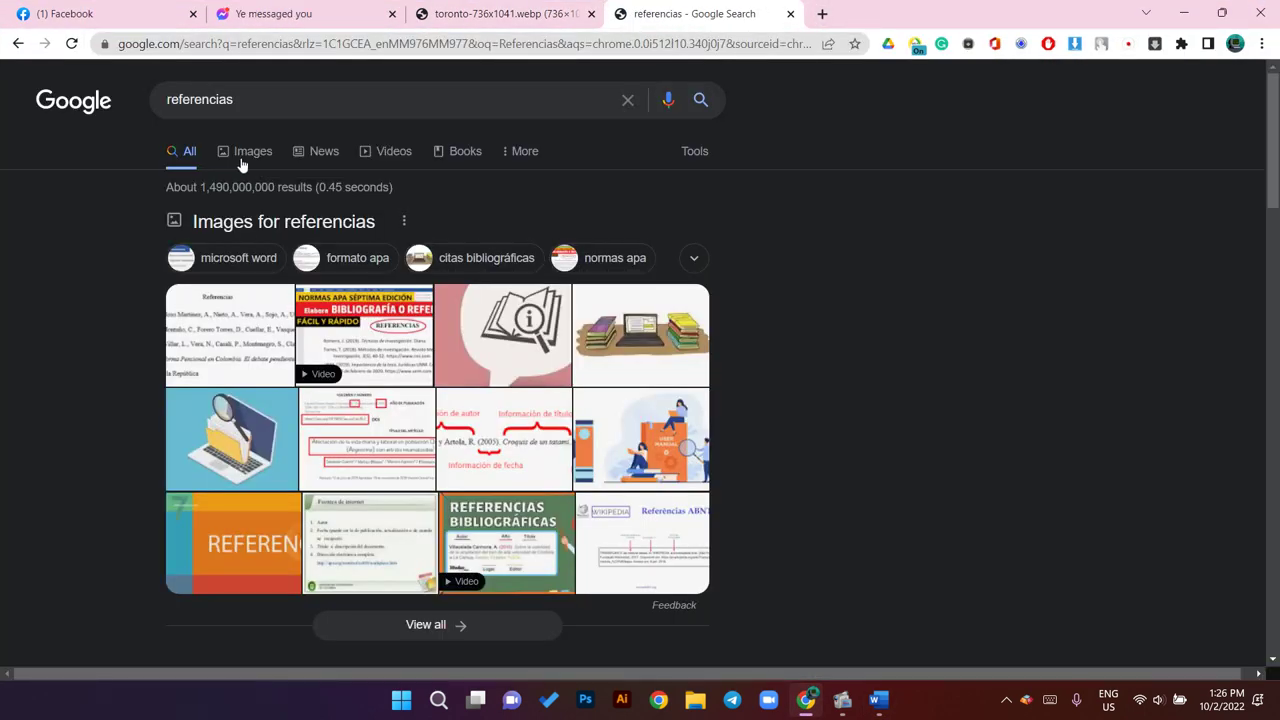
pyautogui.click(242, 158)
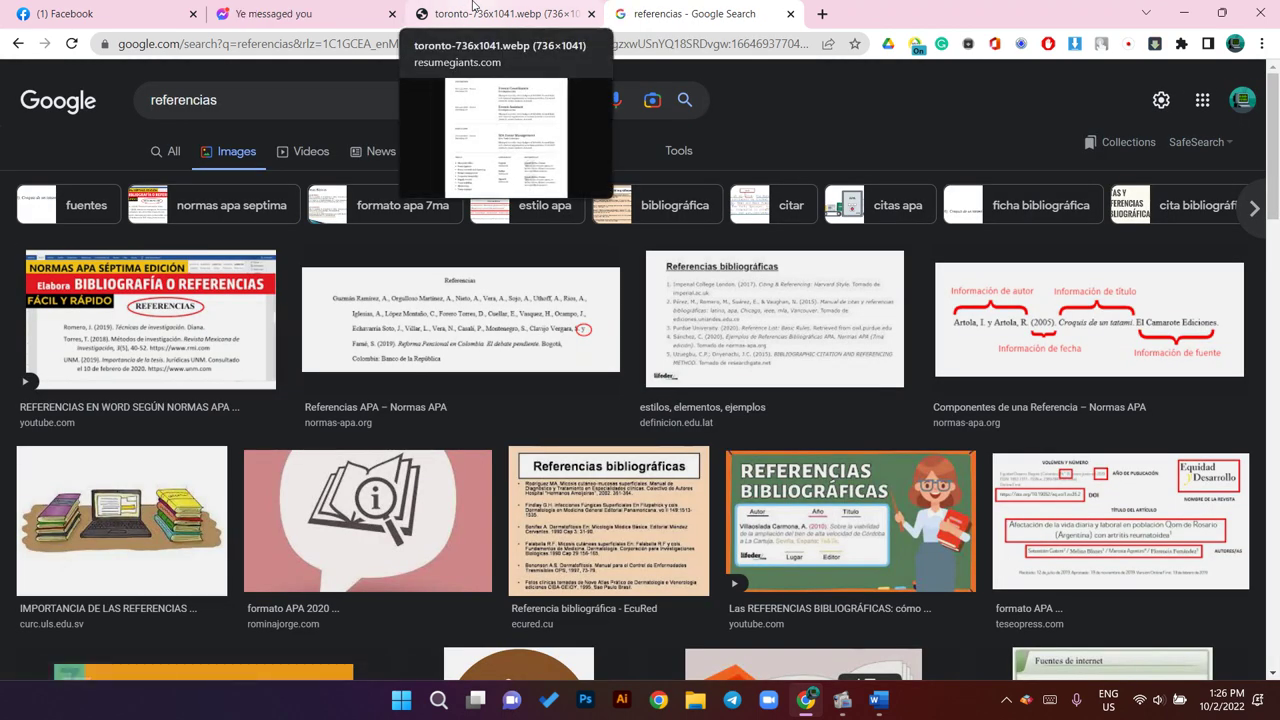
pyautogui.click(475, 8)
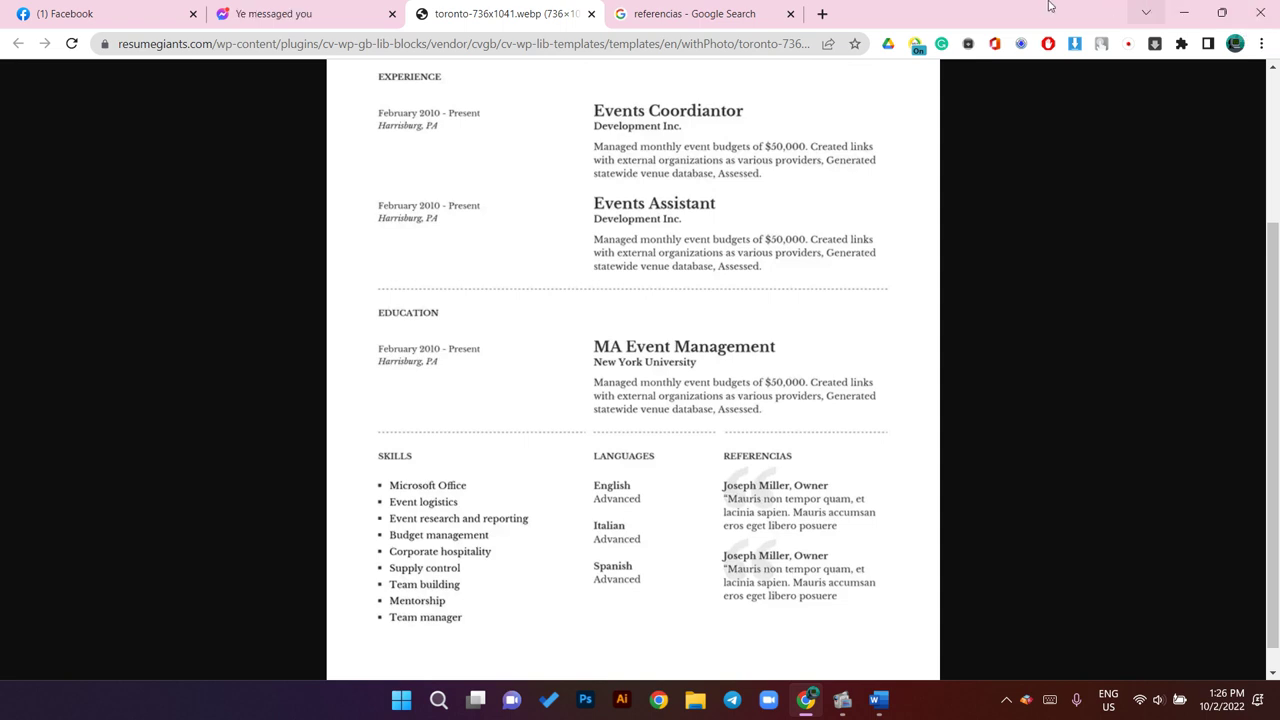
pyautogui.click(1222, 13)
# Place the insertion point on the empty second line of the Referencias box
pyautogui.click(866, 307)
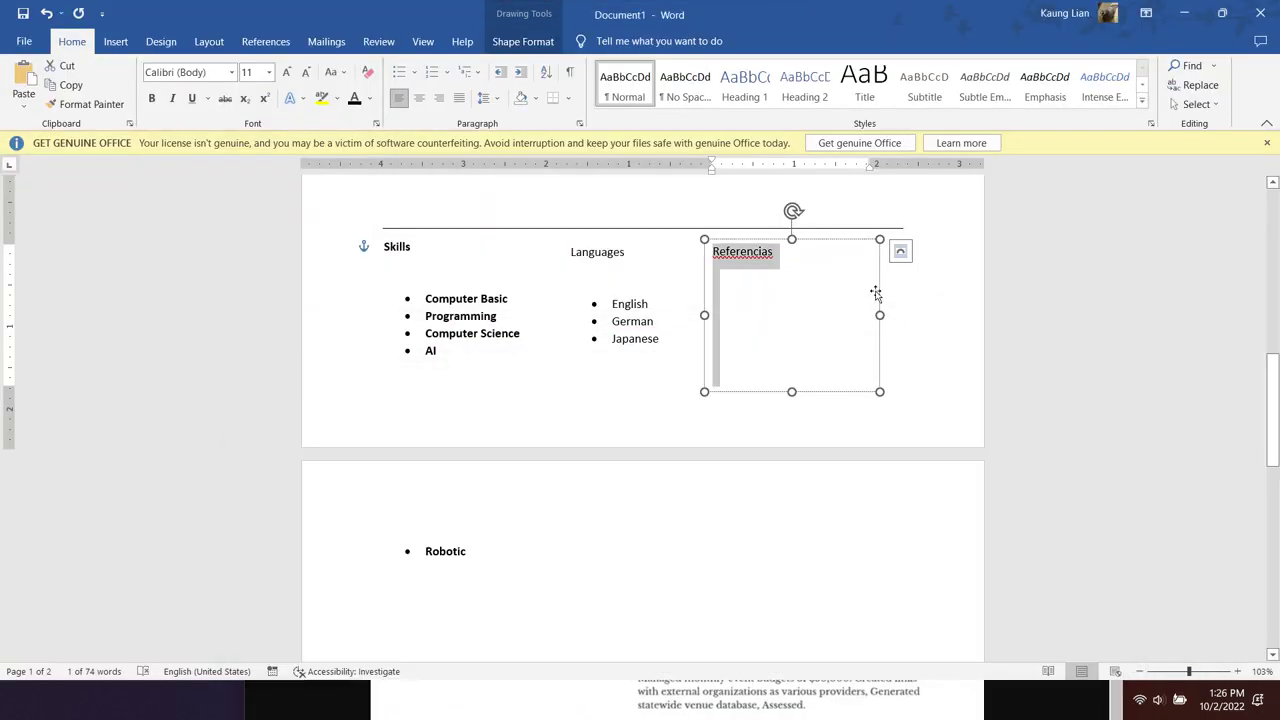
pyautogui.click(724, 298)
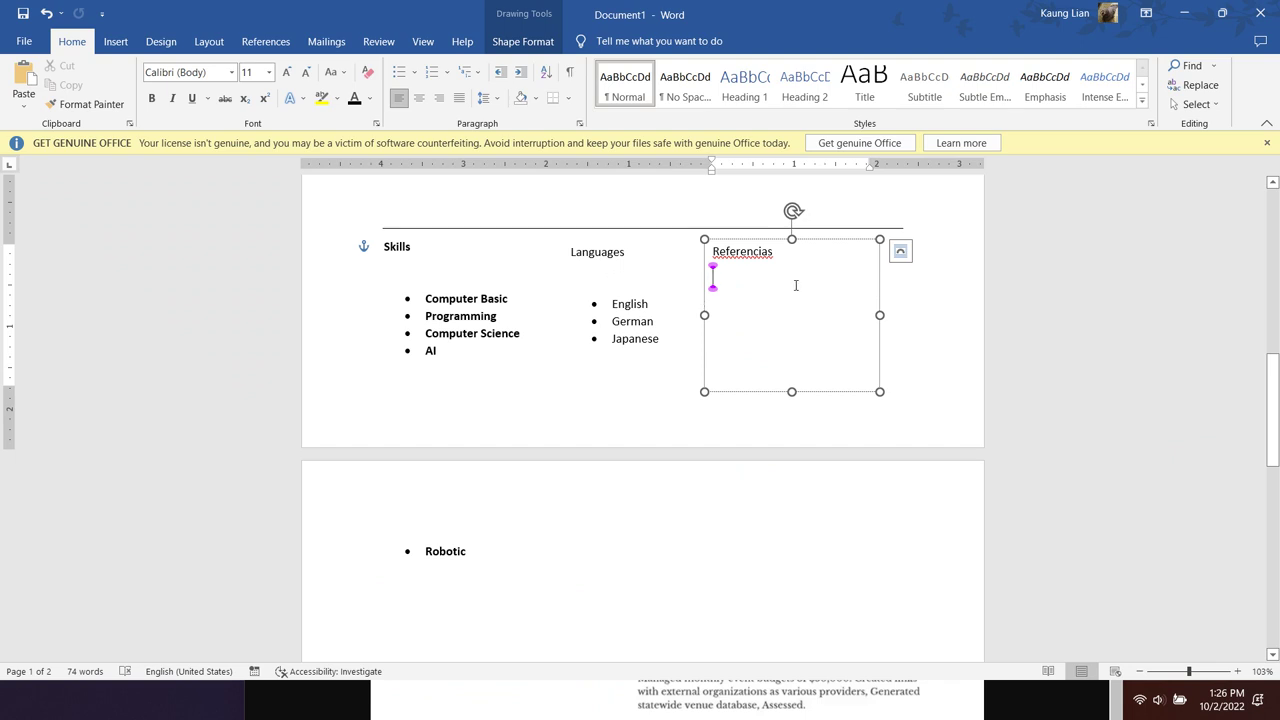
pyautogui.click(585, 259)
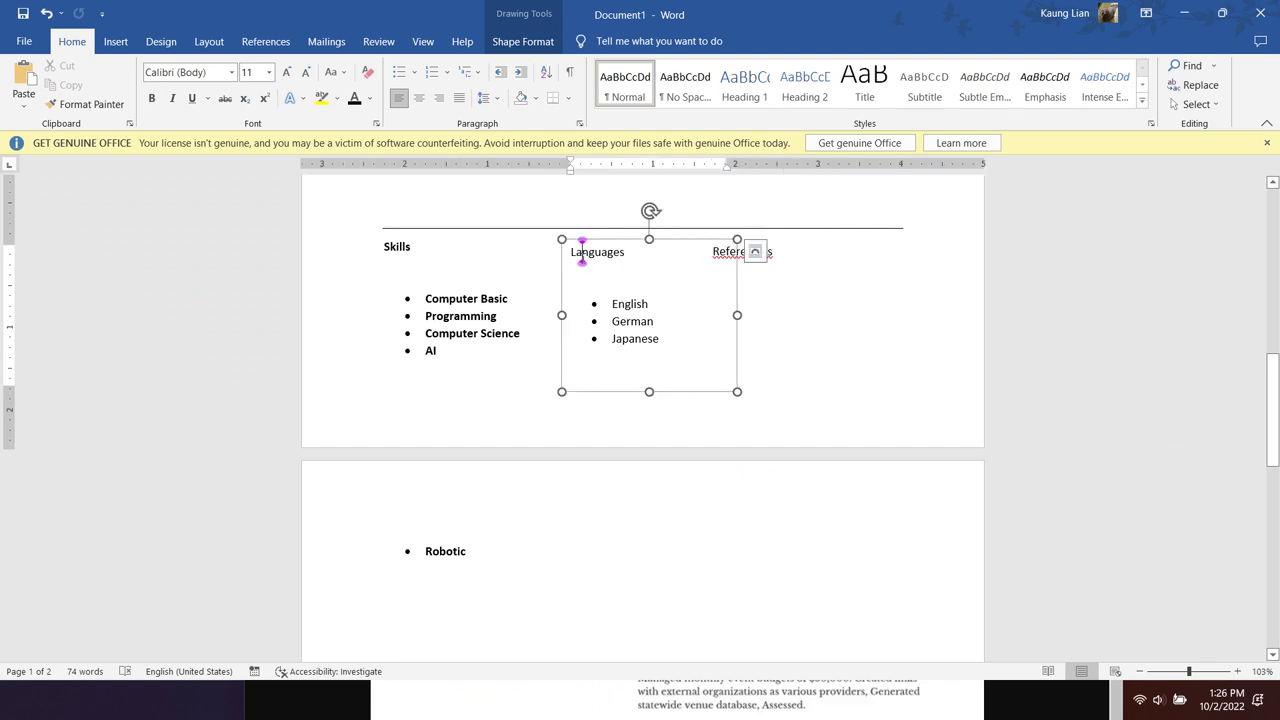
pyautogui.hotkey('ctrl', 'a')
pyautogui.click(839, 298)
pyautogui.click(742, 271)
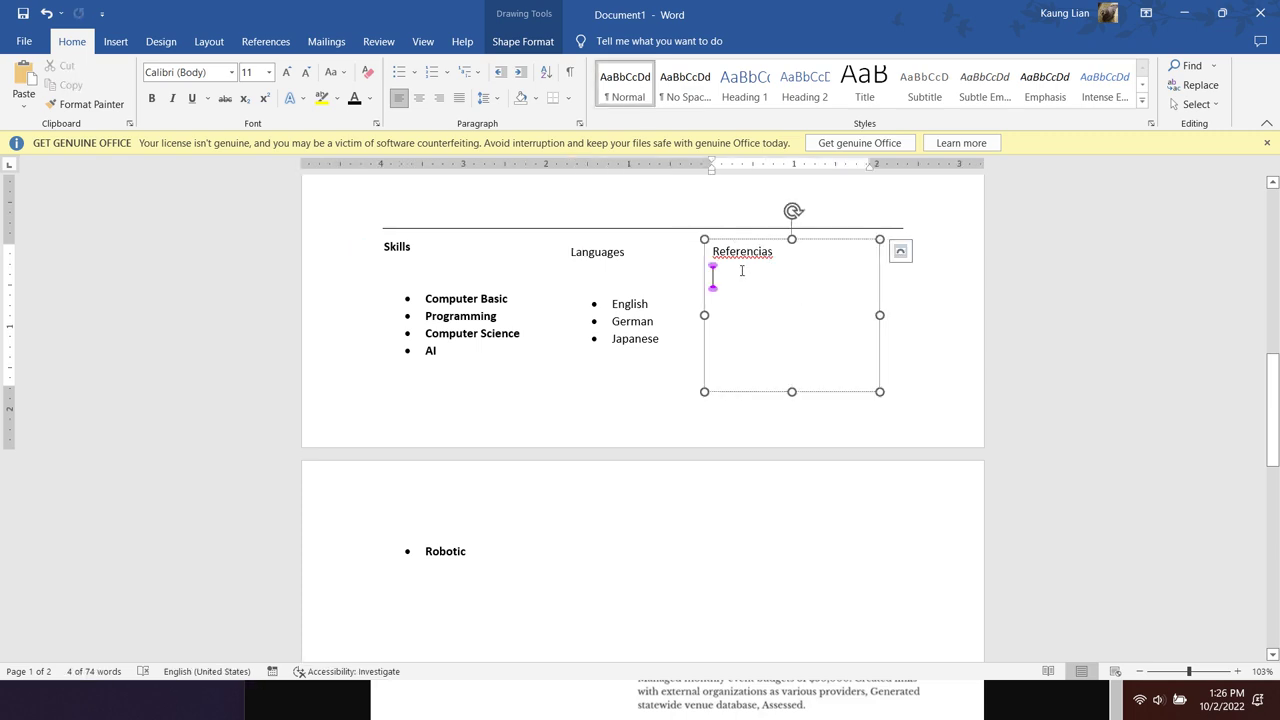
pyautogui.click(748, 270)
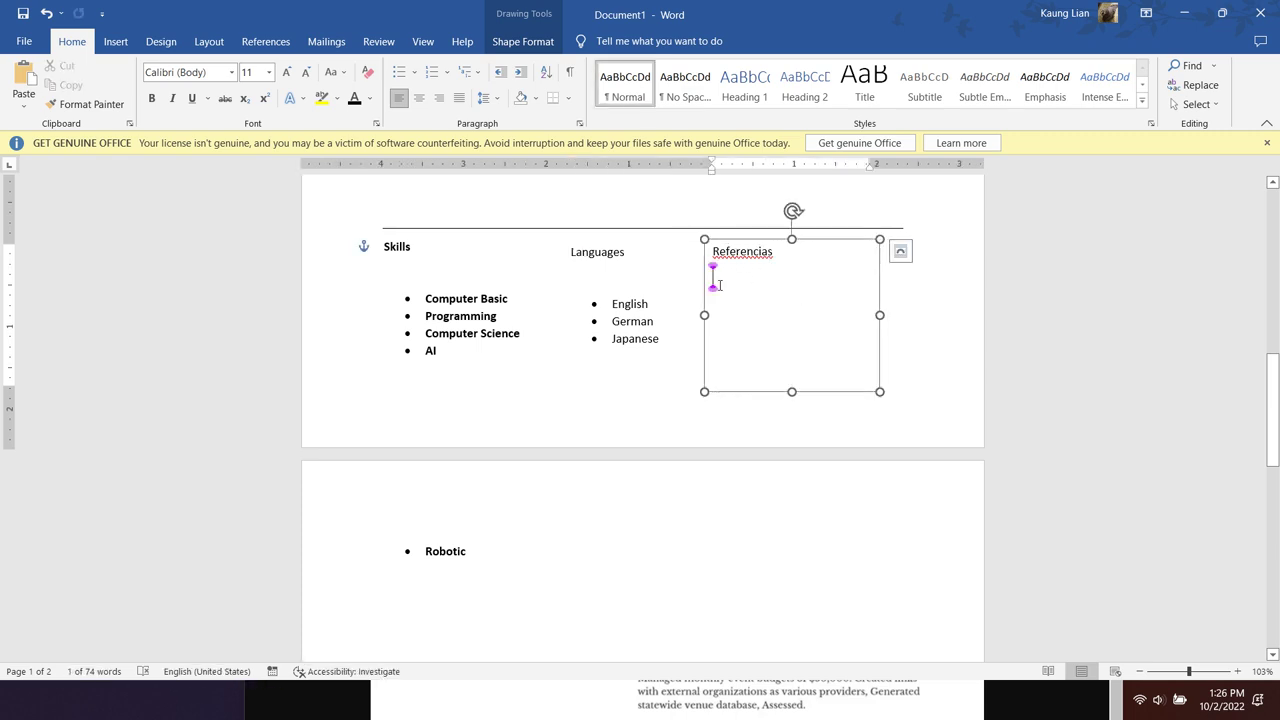
pyautogui.press('Return')
pyautogui.press('BackSpace')
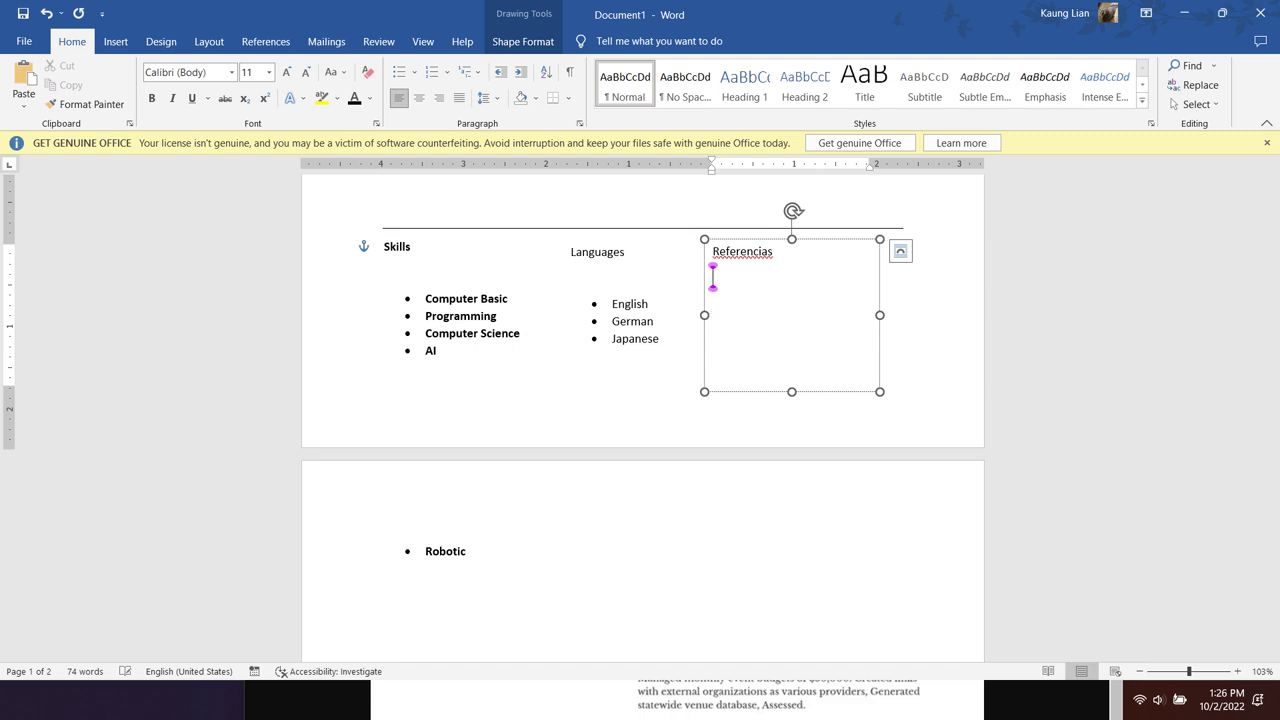
# Type the first quoted placeholder testimonial and its referee's name with role 'Founder @ ...'
pyautogui.write('“rf')
pyautogui.write('rhrgg ujufgju')
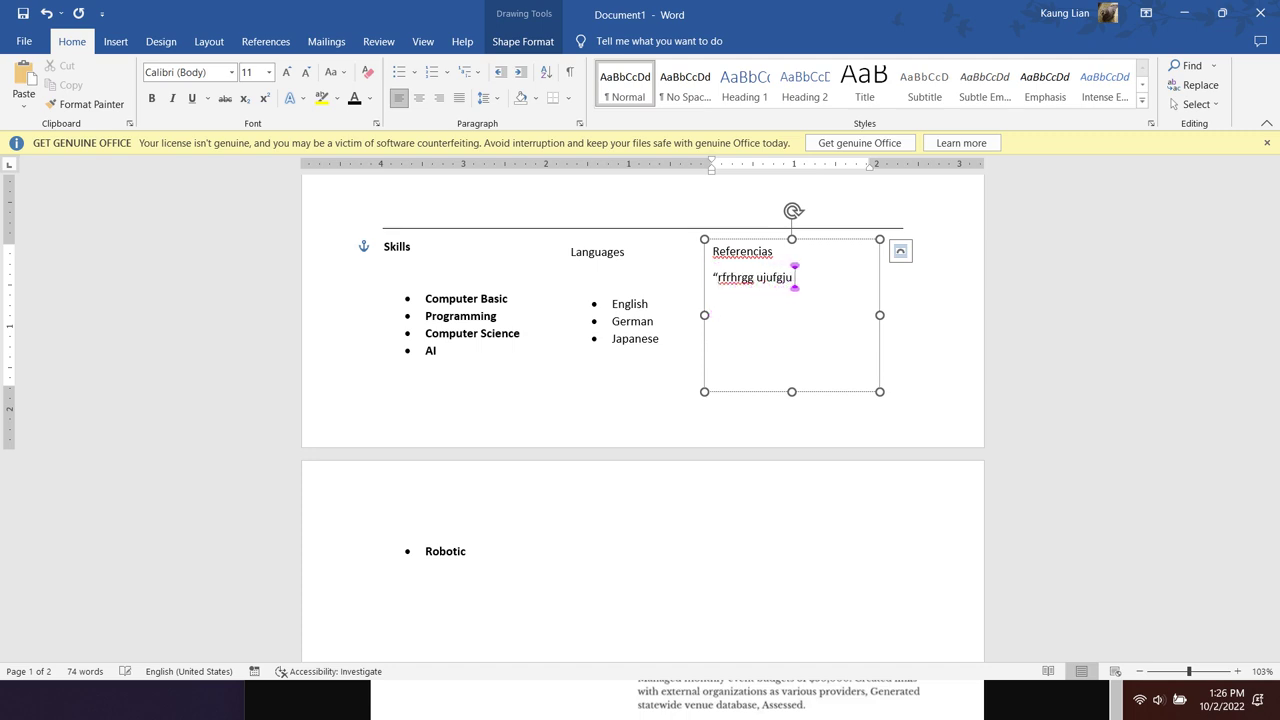
pyautogui.write(' ejfurgu "')
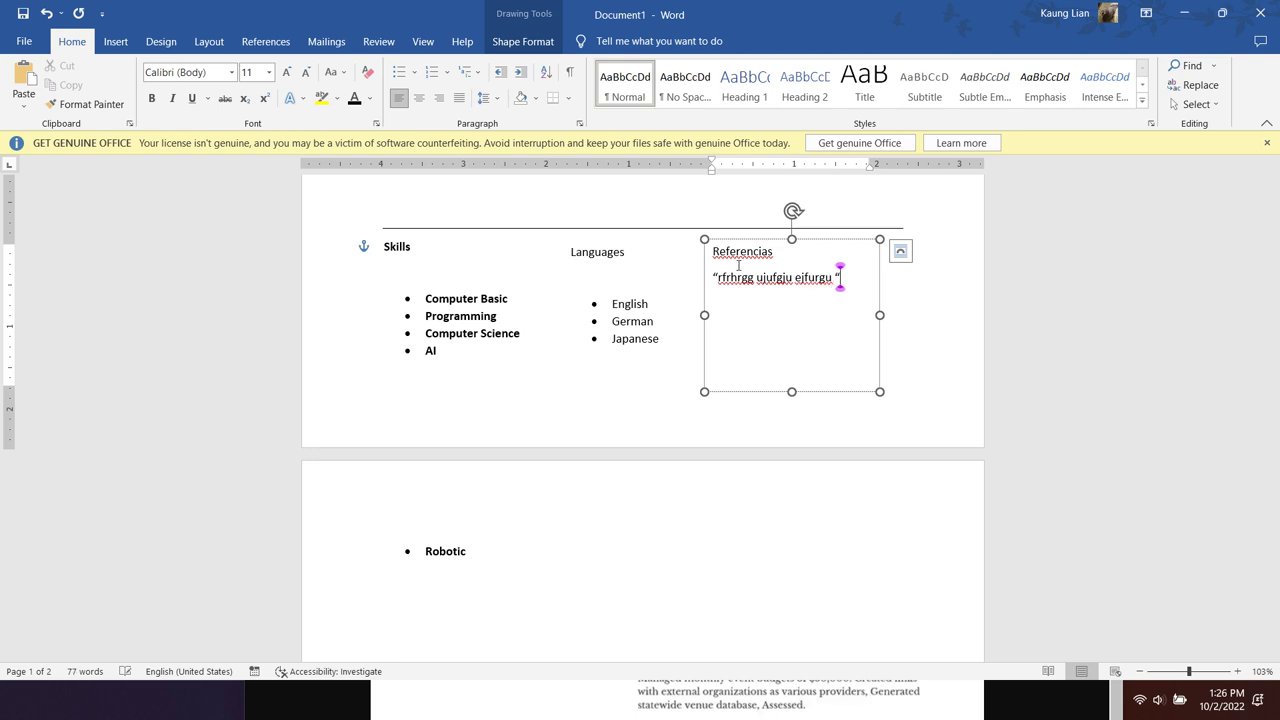
pyautogui.press('BackSpace')
pyautogui.press('BackSpace')
pyautogui.write('"')
pyautogui.press('Return')
pyautogui.write('Mr M')
pyautogui.write('arting')
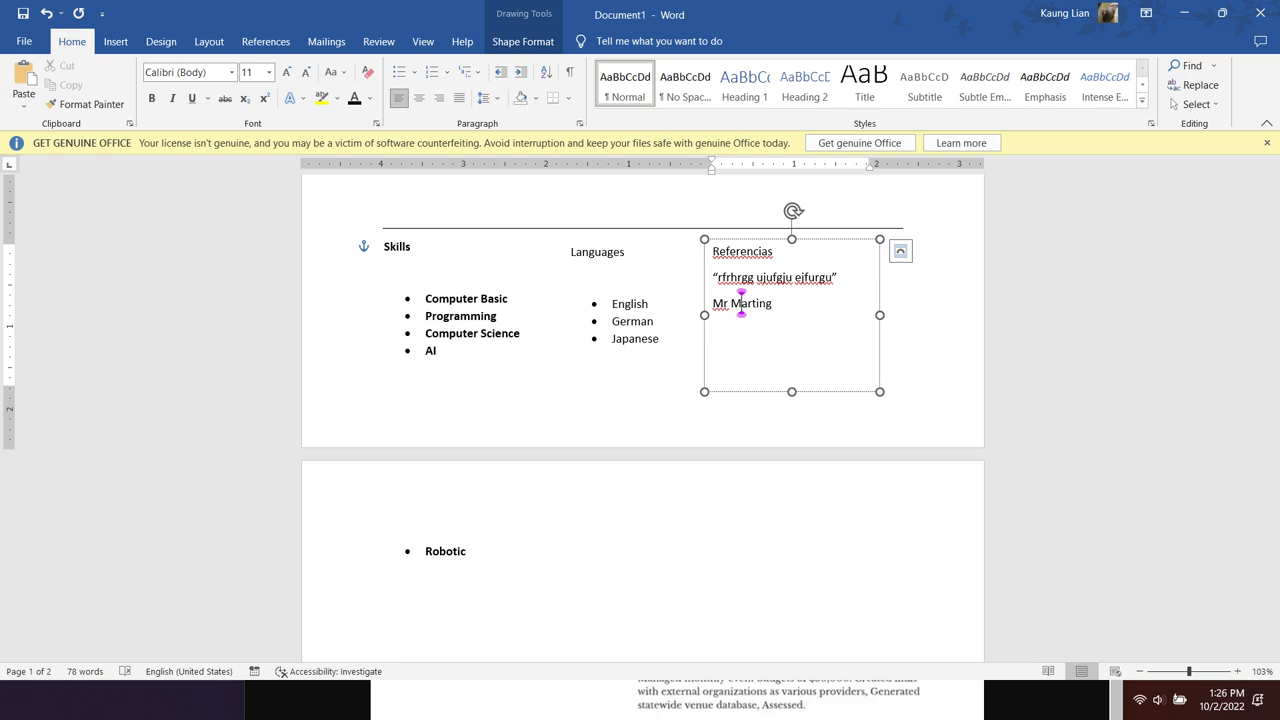
pyautogui.click(728, 303)
pyautogui.press('Delete')
pyautogui.write('.')
pyautogui.click(772, 303)
pyautogui.write(', Foun')
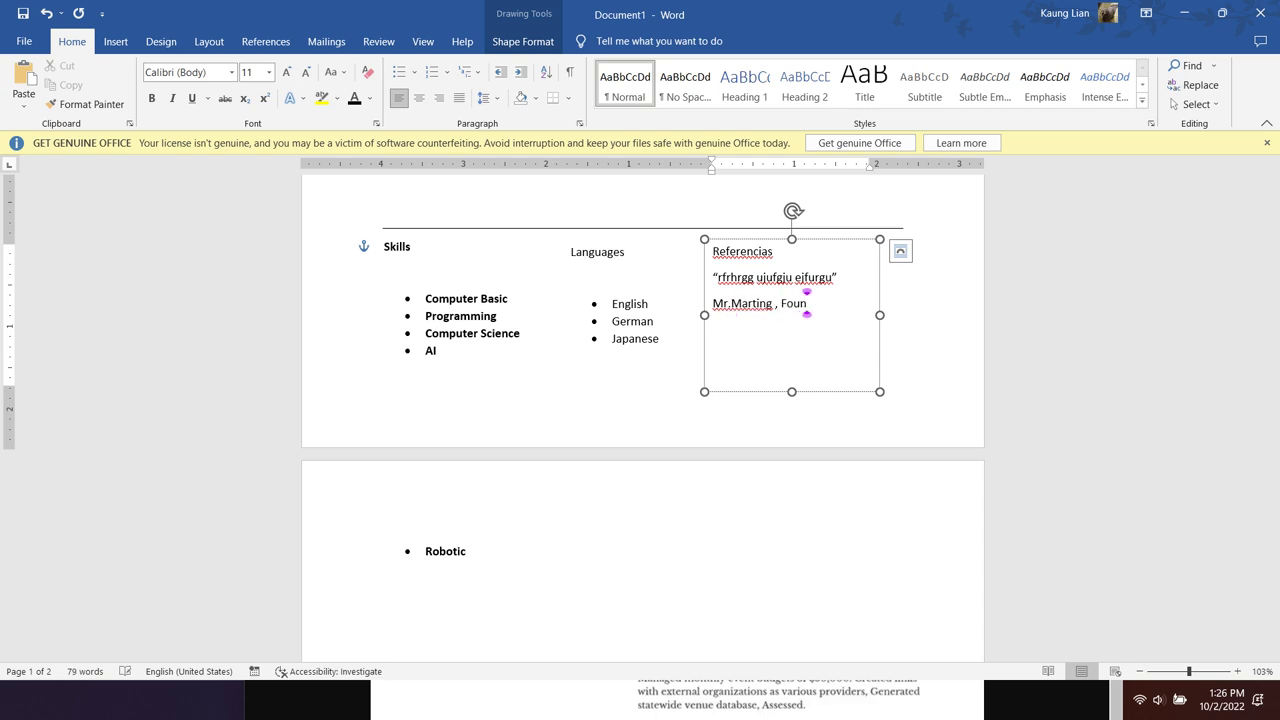
pyautogui.write('der @')
pyautogui.write(' ...')
# Add the second quoted testimonial and a referee line ending 'Owner @'
pyautogui.press('Return')
pyautogui.write('“bfyr')
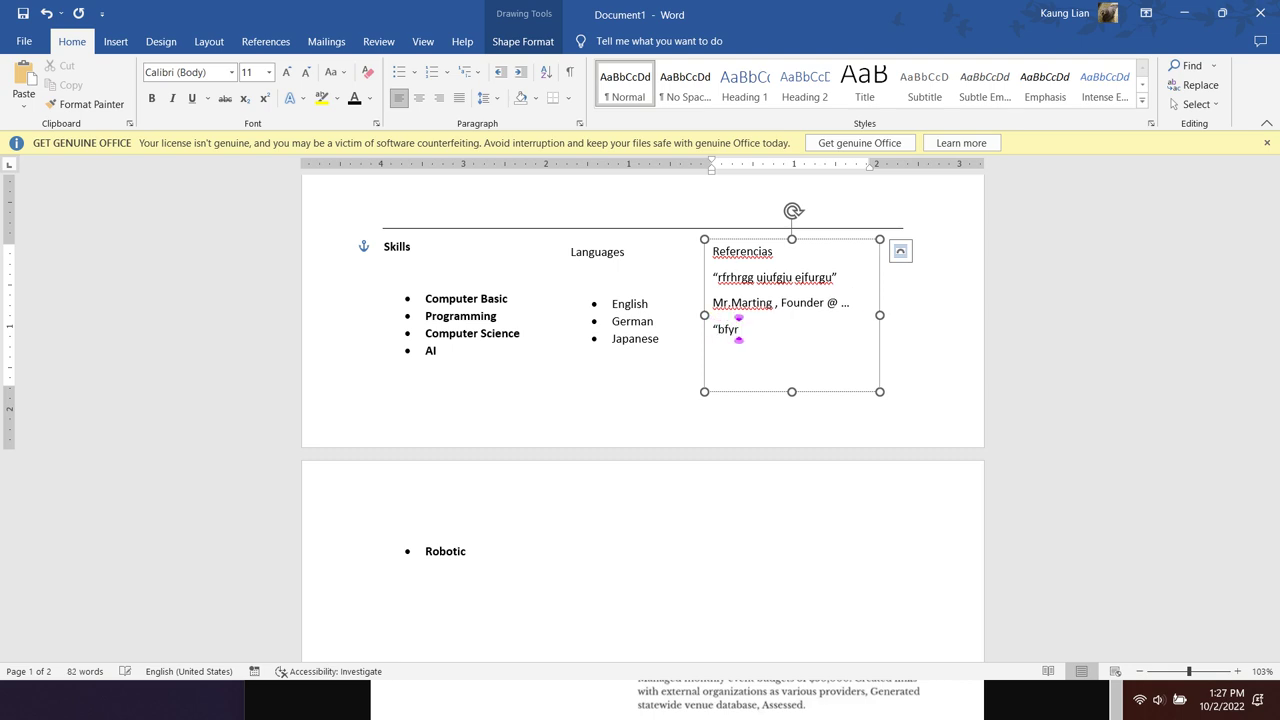
pyautogui.write('rgf hefyrhf wdu')
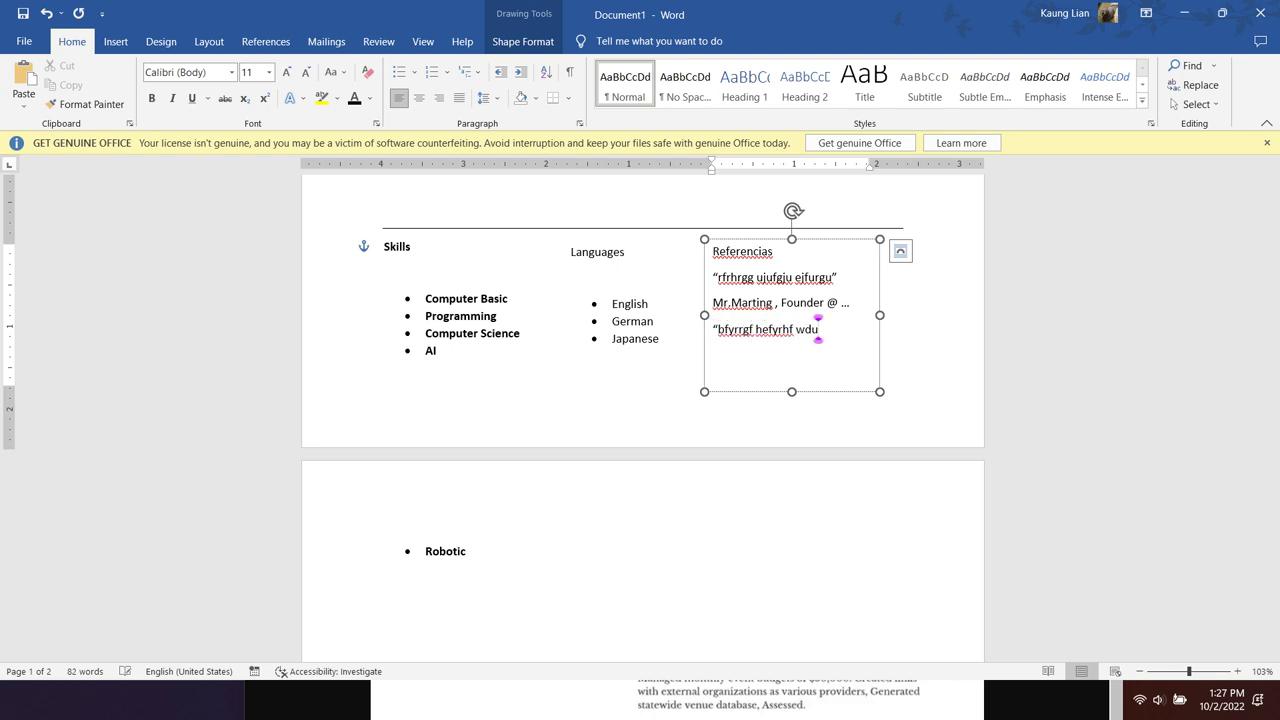
pyautogui.write('jf”')
pyautogui.press('Return')
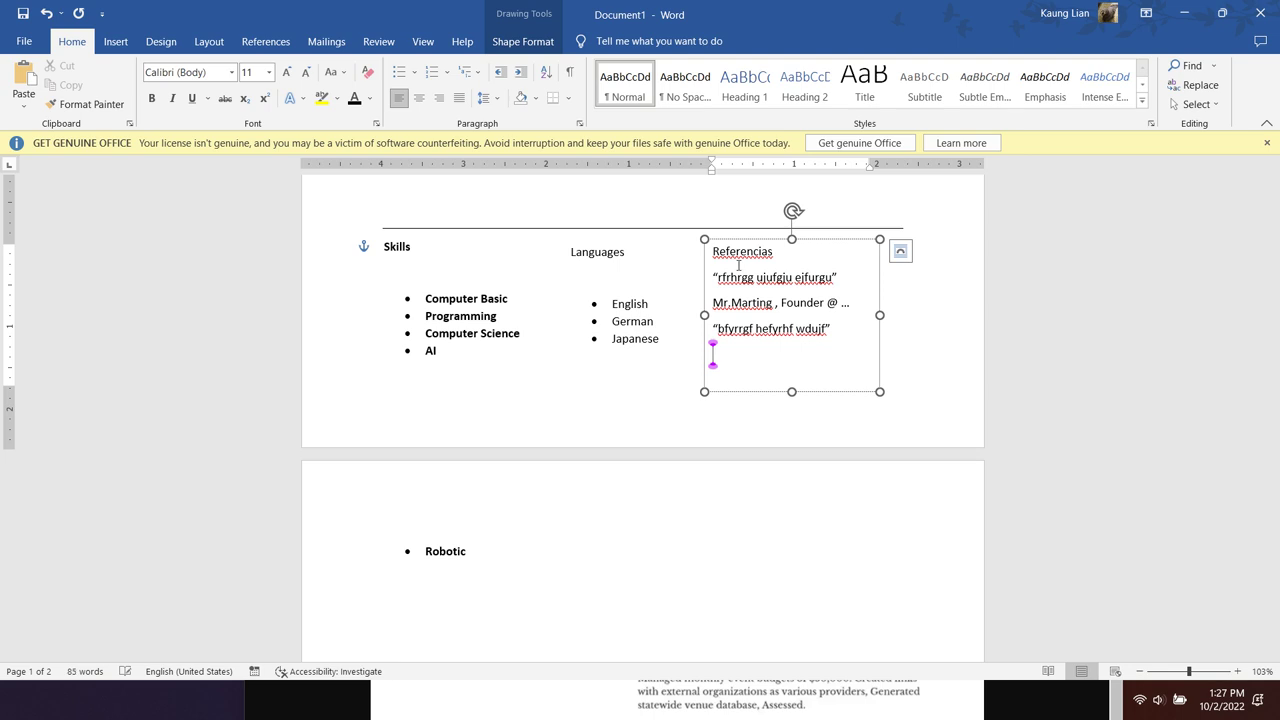
pyautogui.write('Dr. ef')
pyautogui.press('BackSpace')
pyautogui.press('BackSpace')
pyautogui.write('Luke, ')
pyautogui.write('O')
pyautogui.write('wner @')
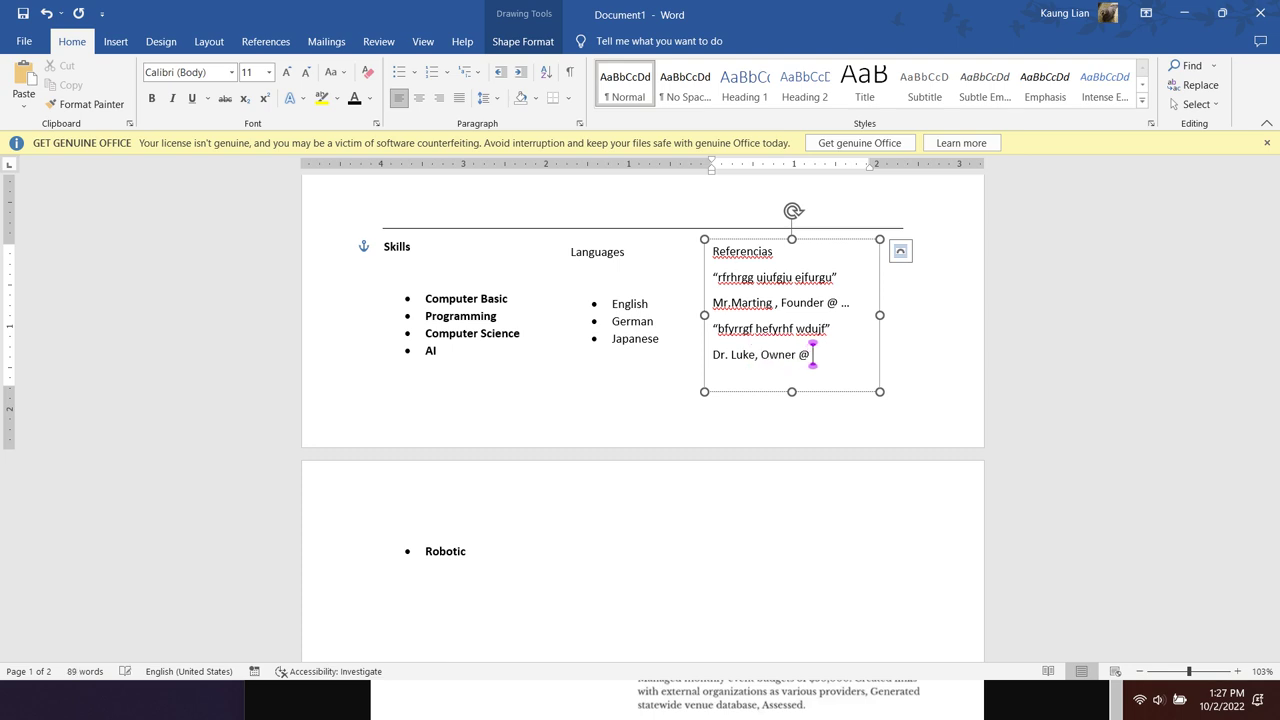
# Enlarge the Education heading with Grow Font
pyautogui.click(437, 350)
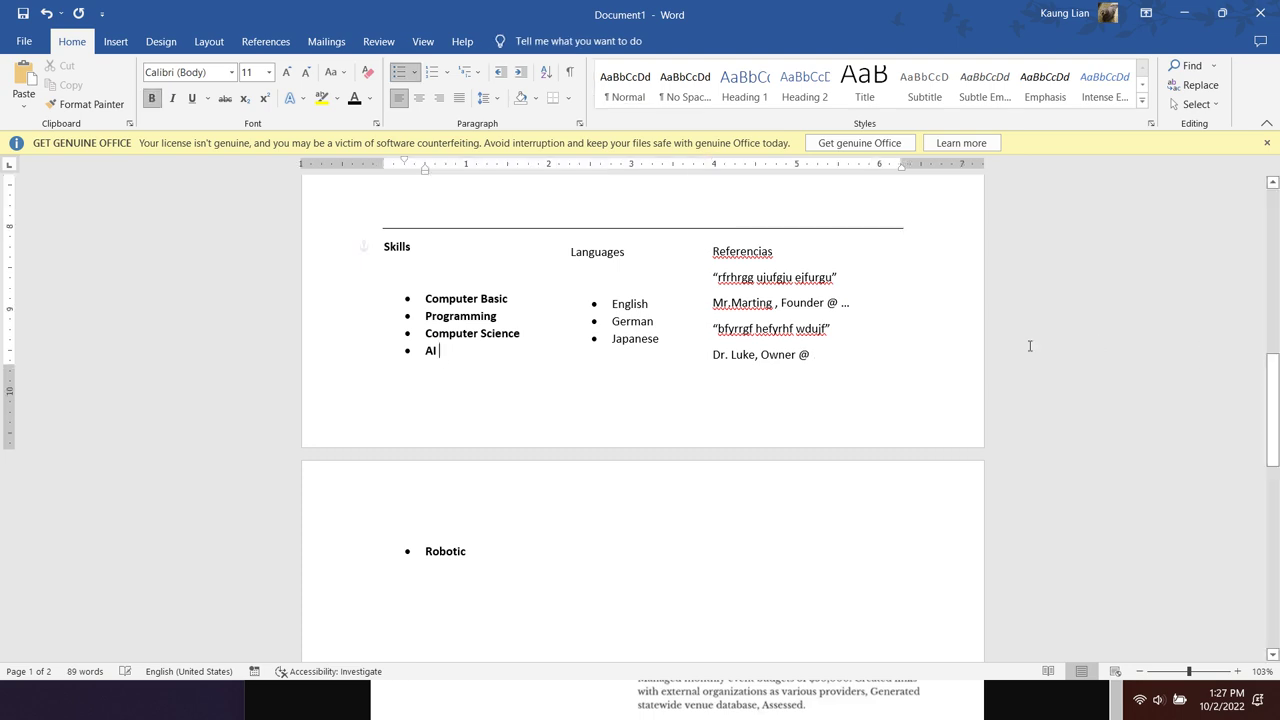
pyautogui.scroll(3, 1010, 478)
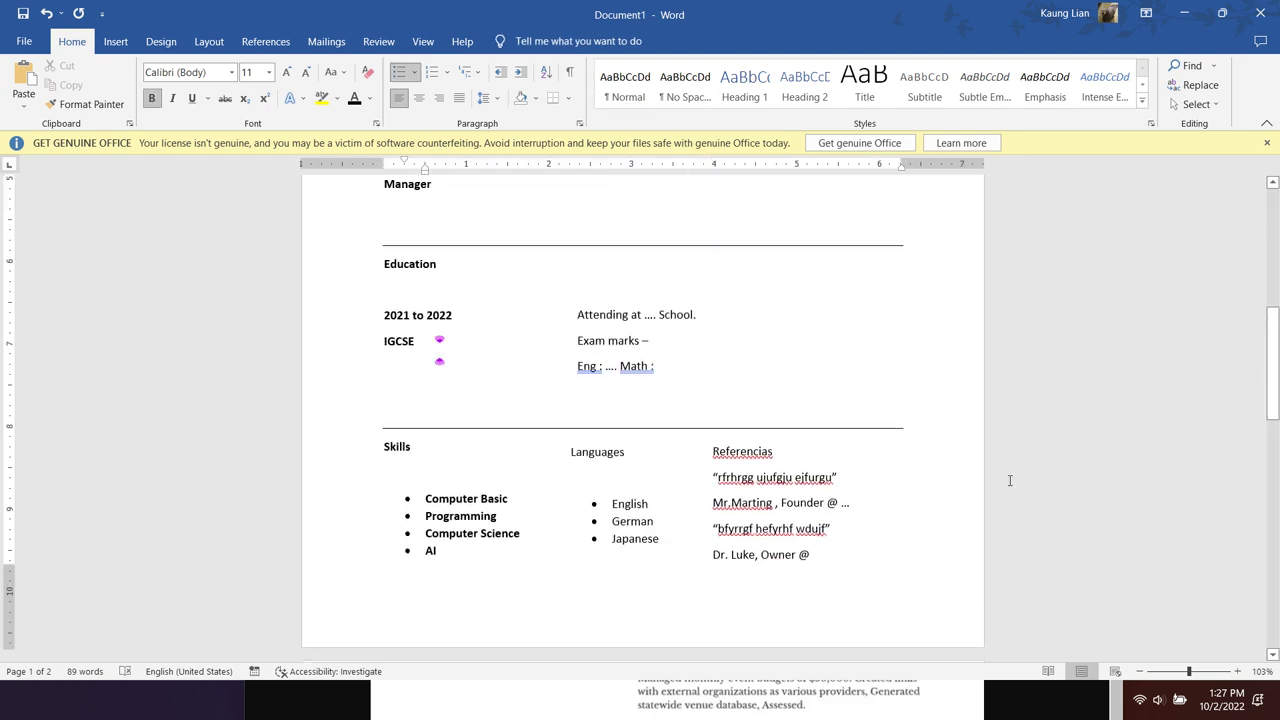
pyautogui.scroll(7, 1010, 478)
pyautogui.scroll(5, 1010, 478)
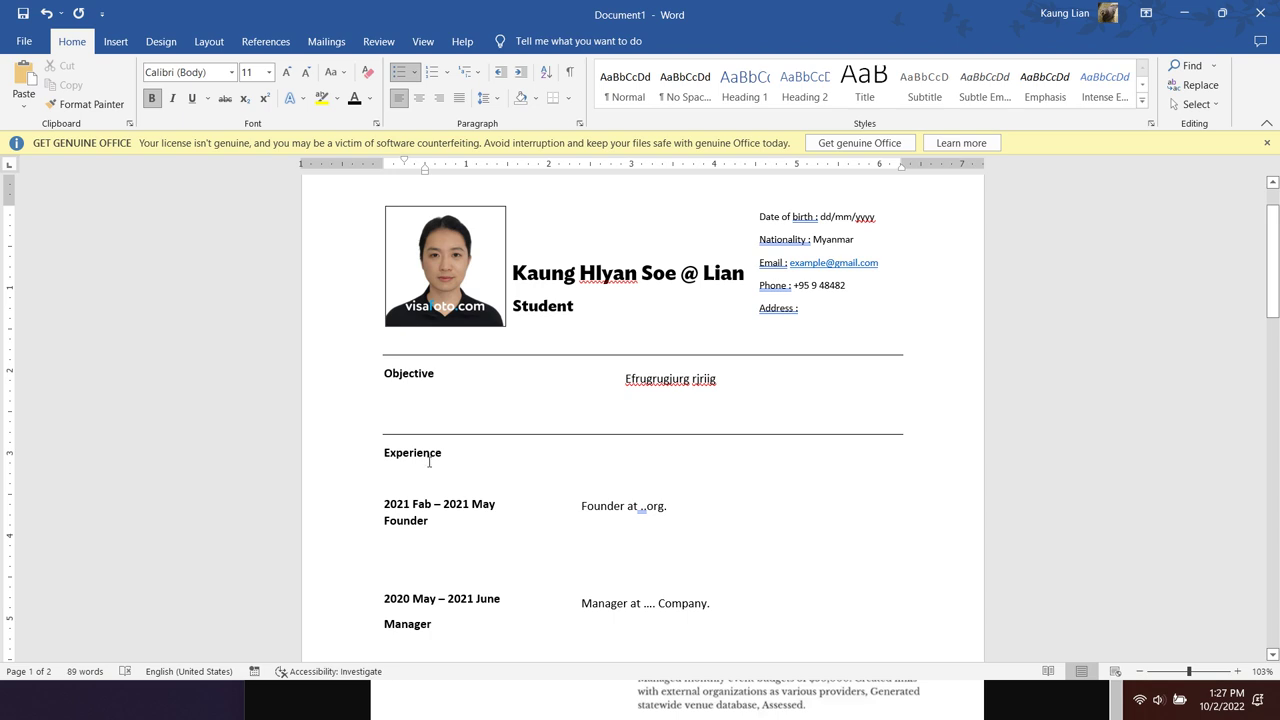
pyautogui.scroll(-5, 428, 455)
pyautogui.scroll(-2, 428, 455)
pyautogui.scroll(-2, 428, 455)
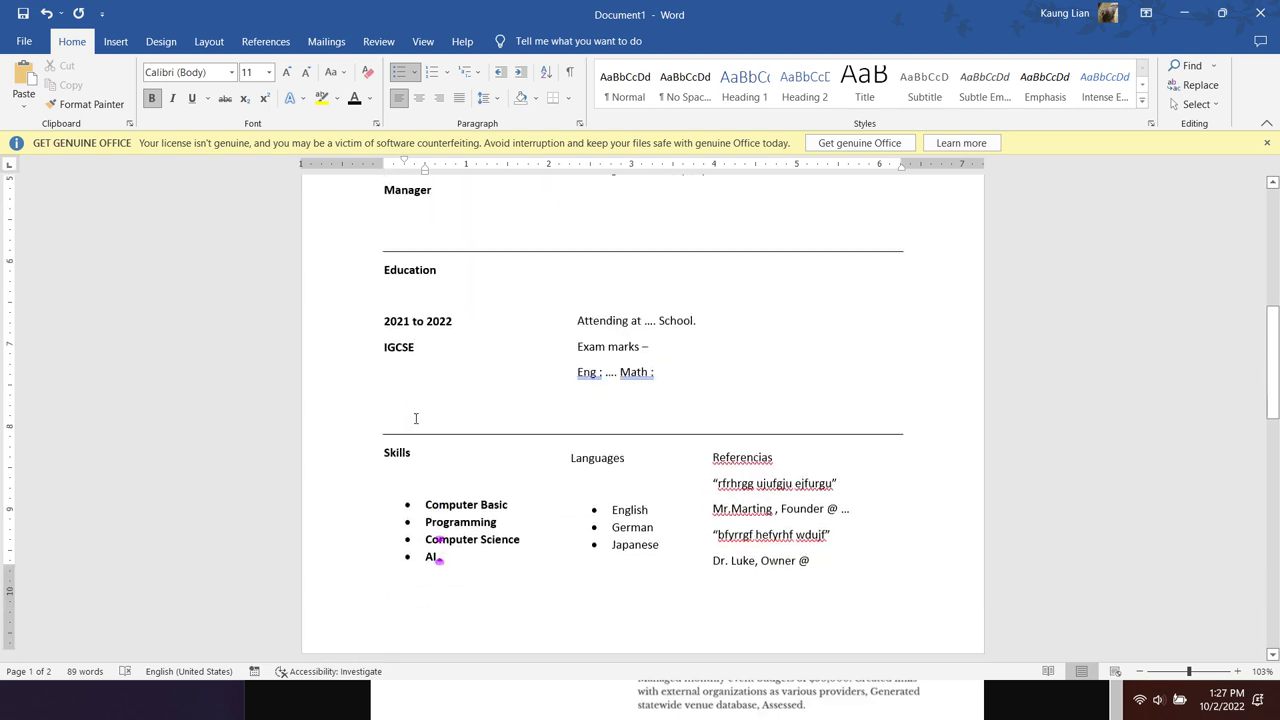
pyautogui.scroll(2, 447, 322)
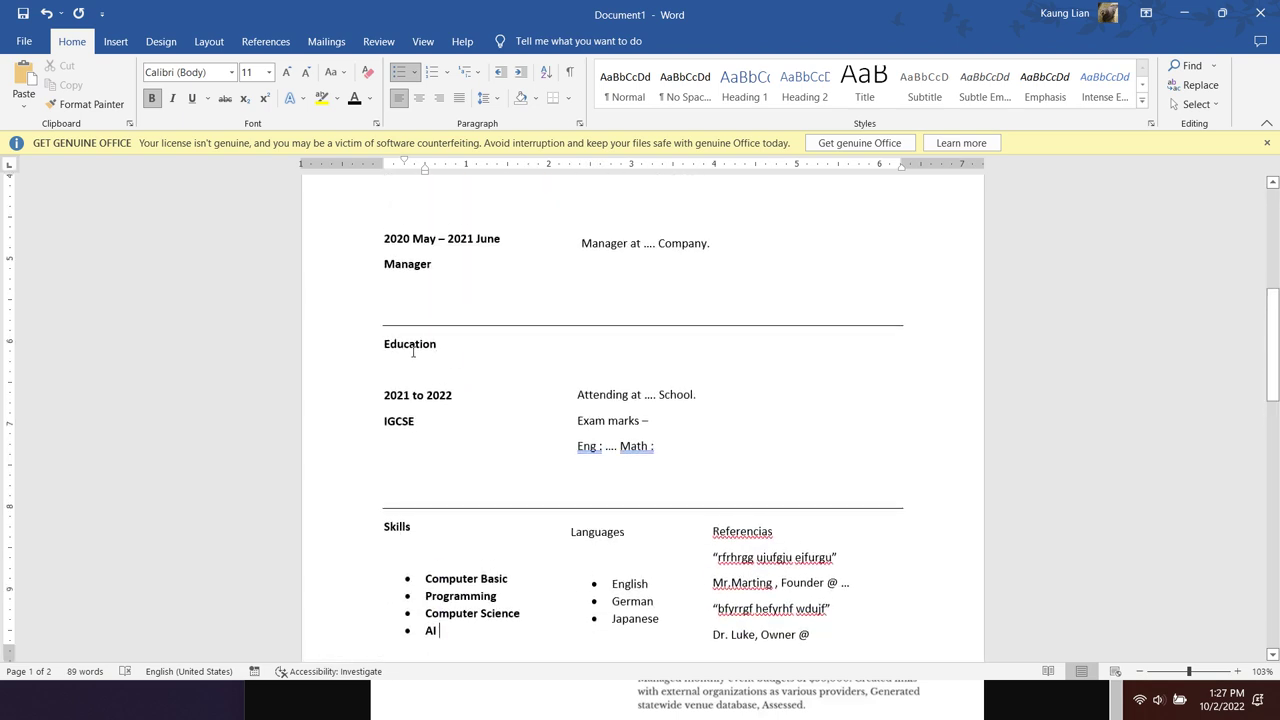
pyautogui.click(397, 343)
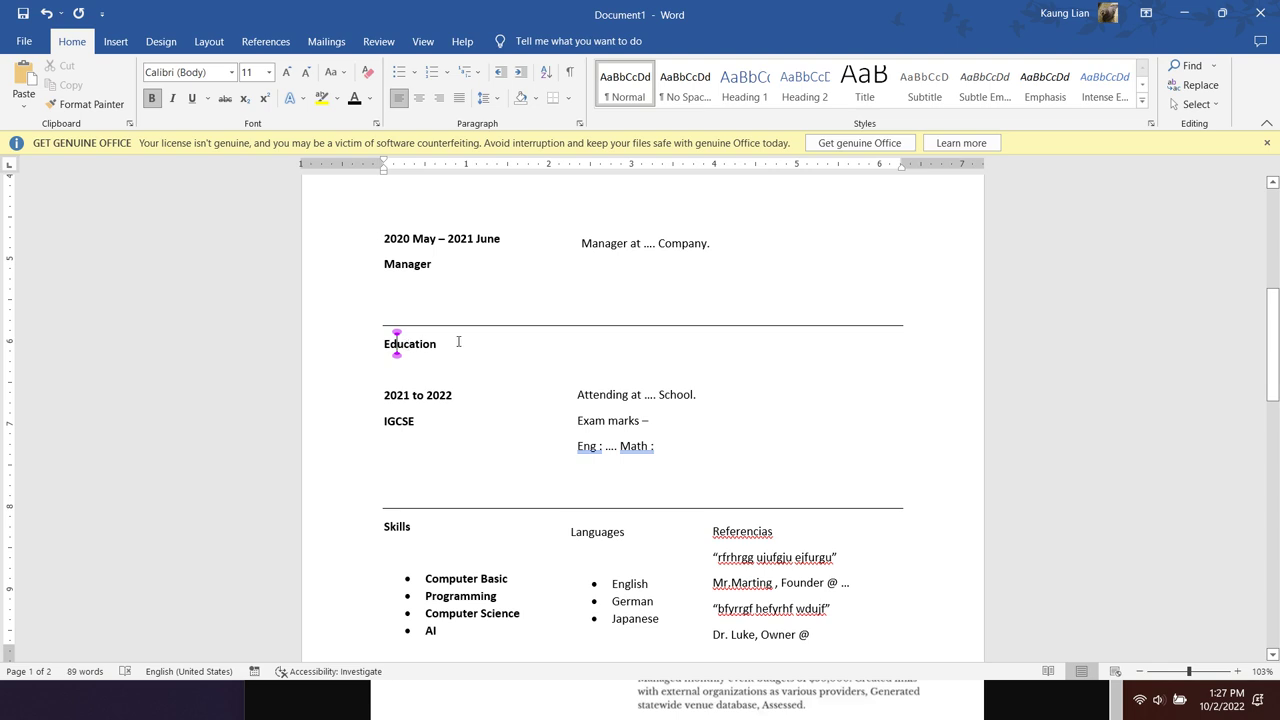
pyautogui.scroll(3, 449, 342)
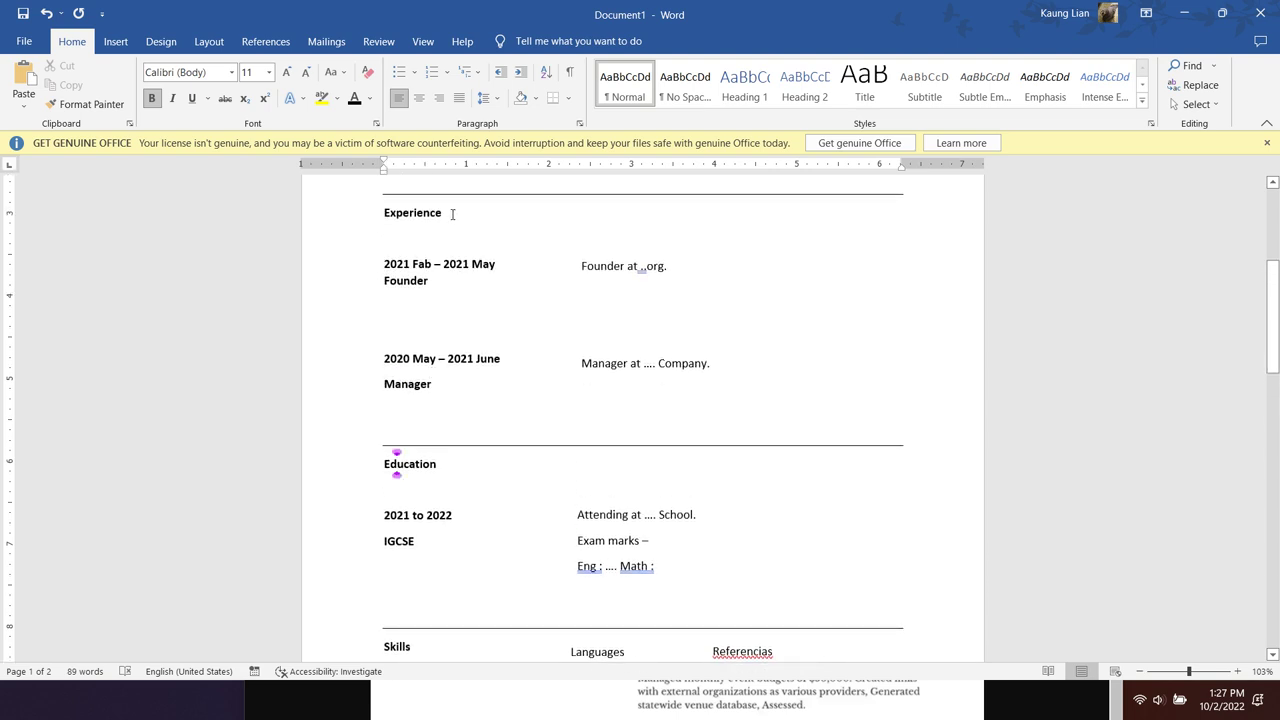
pyautogui.click(370, 460)
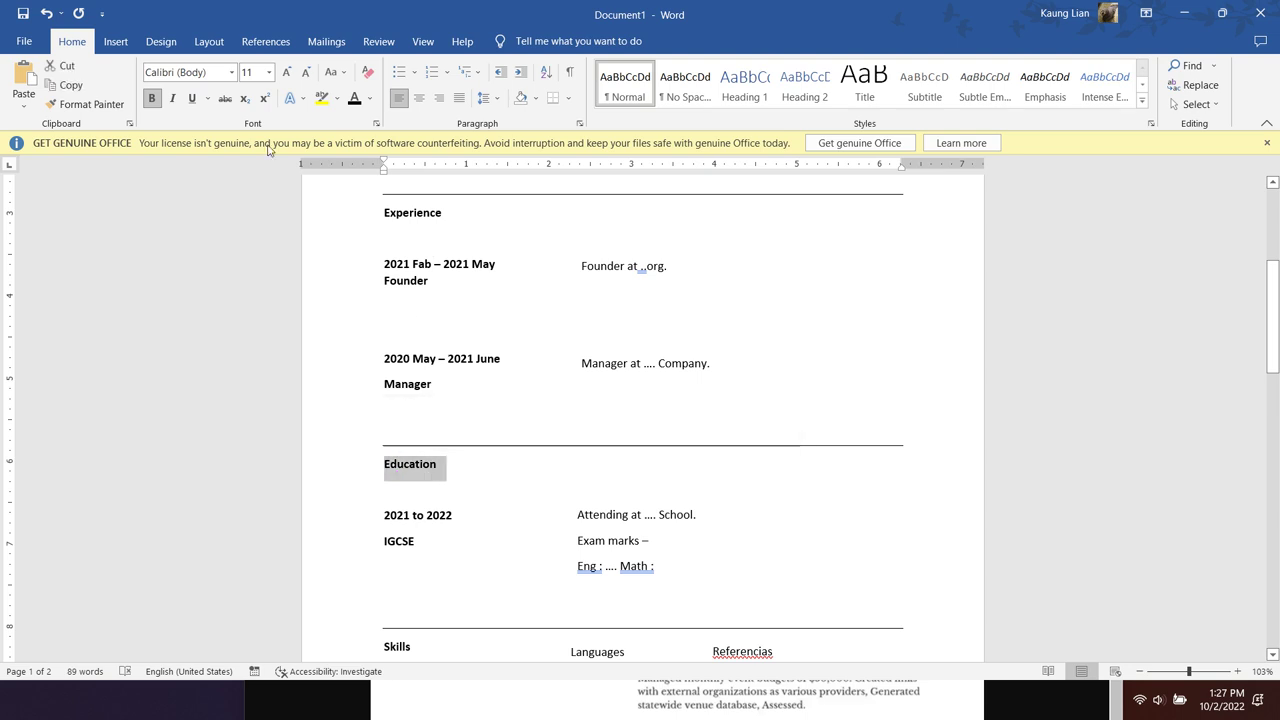
pyautogui.click(286, 78)
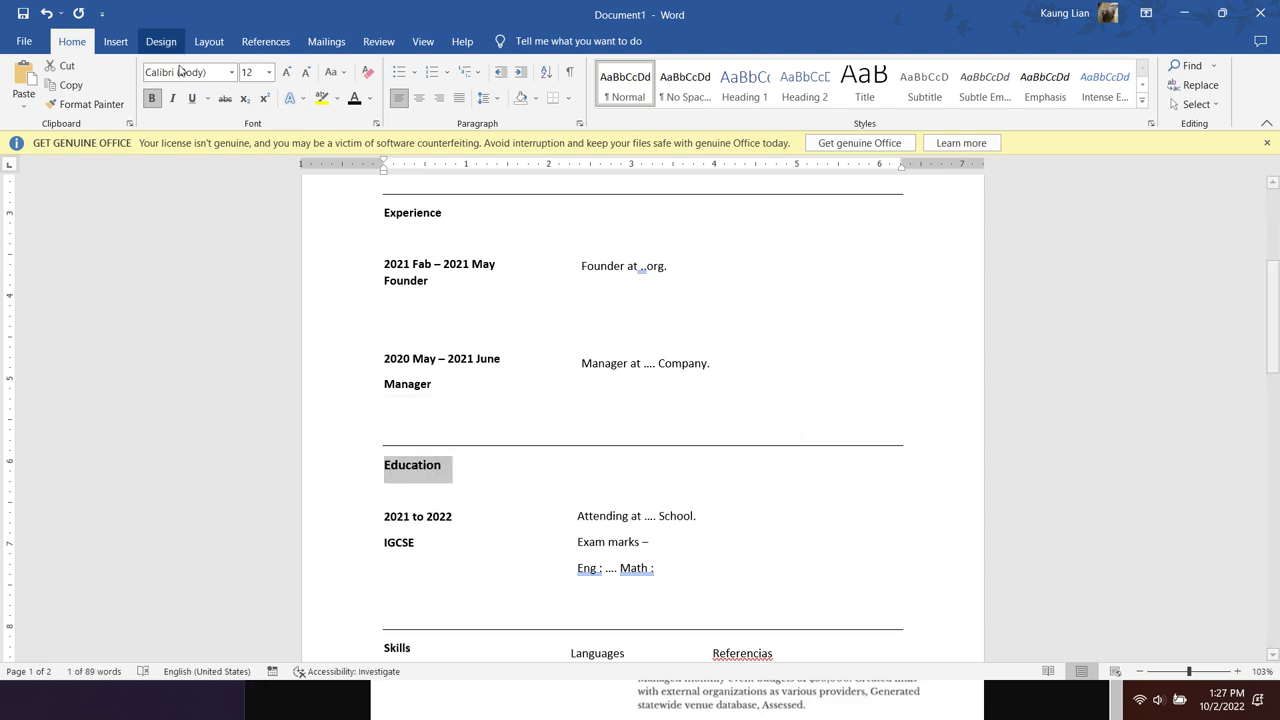
pyautogui.click(396, 465)
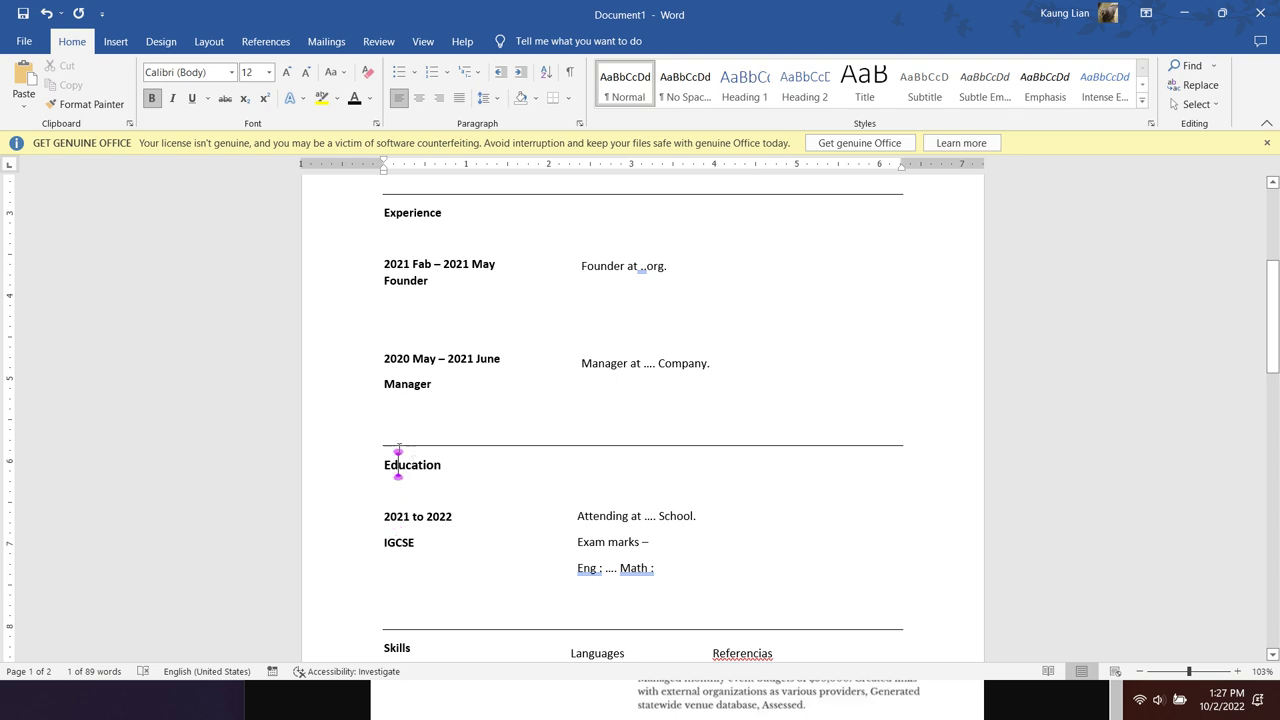
# Enlarge the Experience and Objective headings with Grow Font
pyautogui.scroll(2, 420, 300)
pyautogui.moveTo(445, 293); pyautogui.dragTo(380, 283)
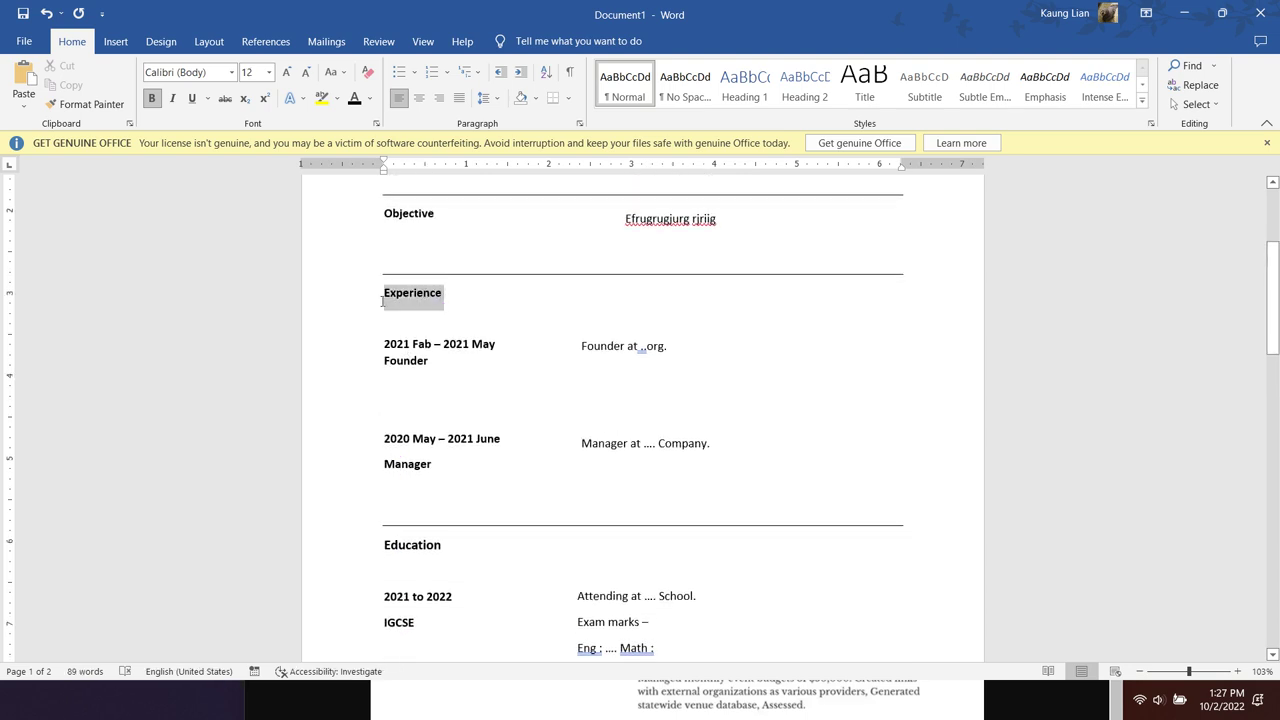
pyautogui.click(286, 78)
pyautogui.scroll(3, 500, 400)
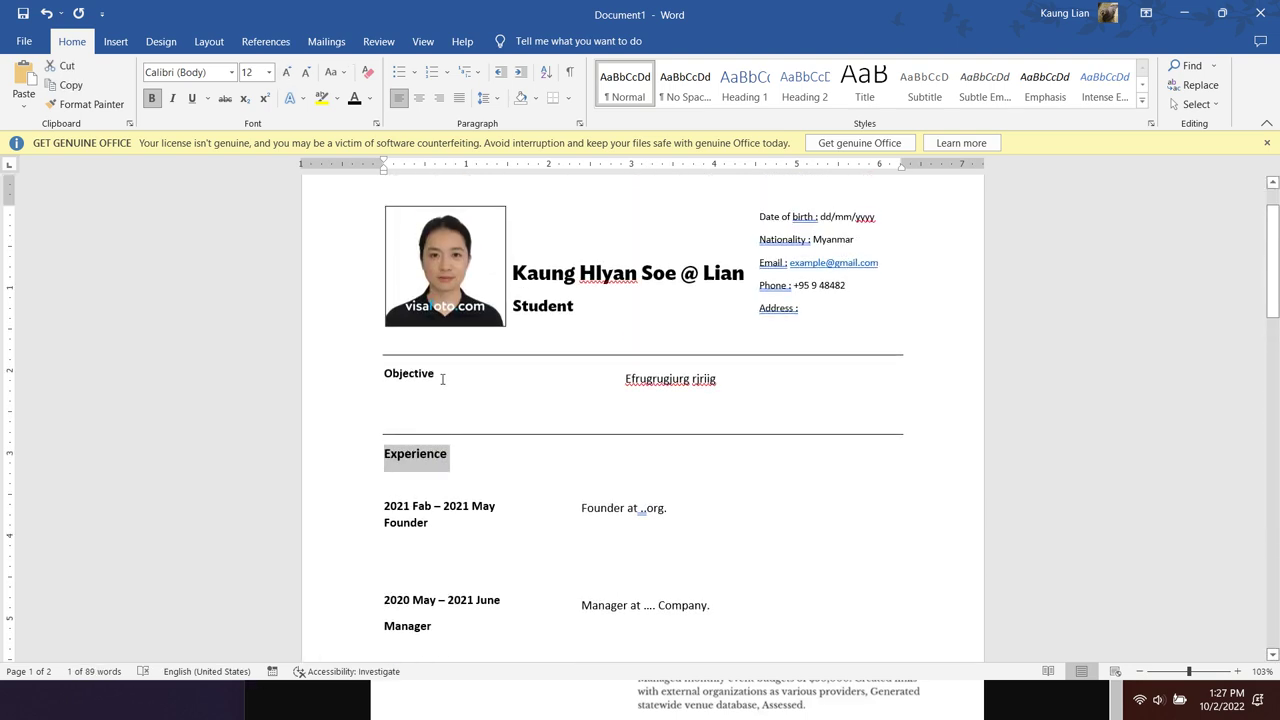
pyautogui.click(399, 389)
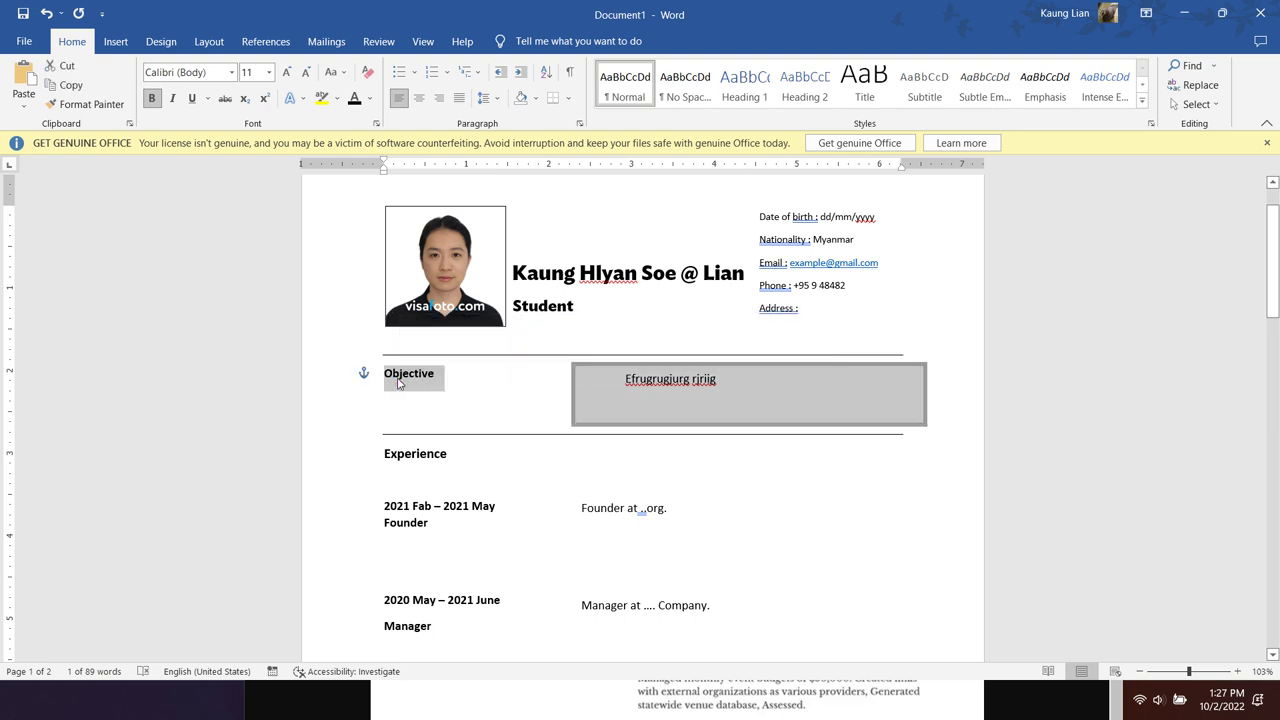
pyautogui.click(438, 375)
pyautogui.click(360, 372)
pyautogui.click(380, 368)
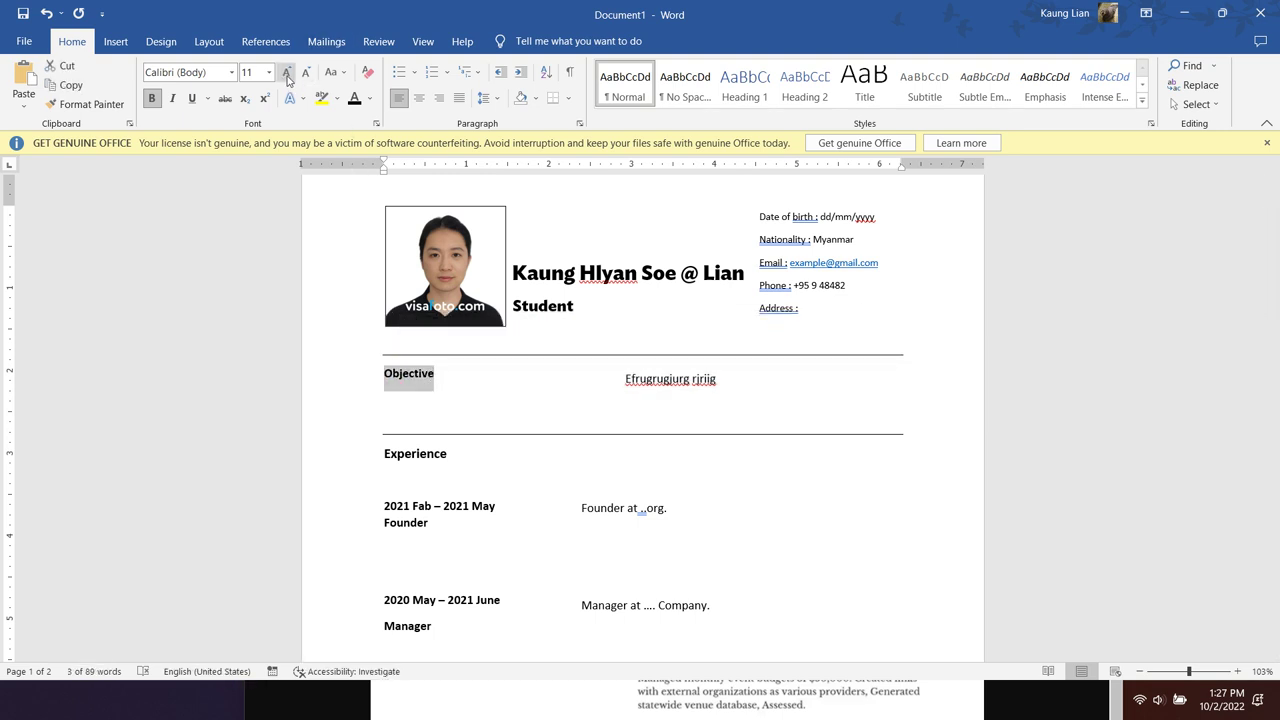
pyautogui.click(491, 334)
pyautogui.scroll(-4, 760, 460)
pyautogui.scroll(-2, 308, 471)
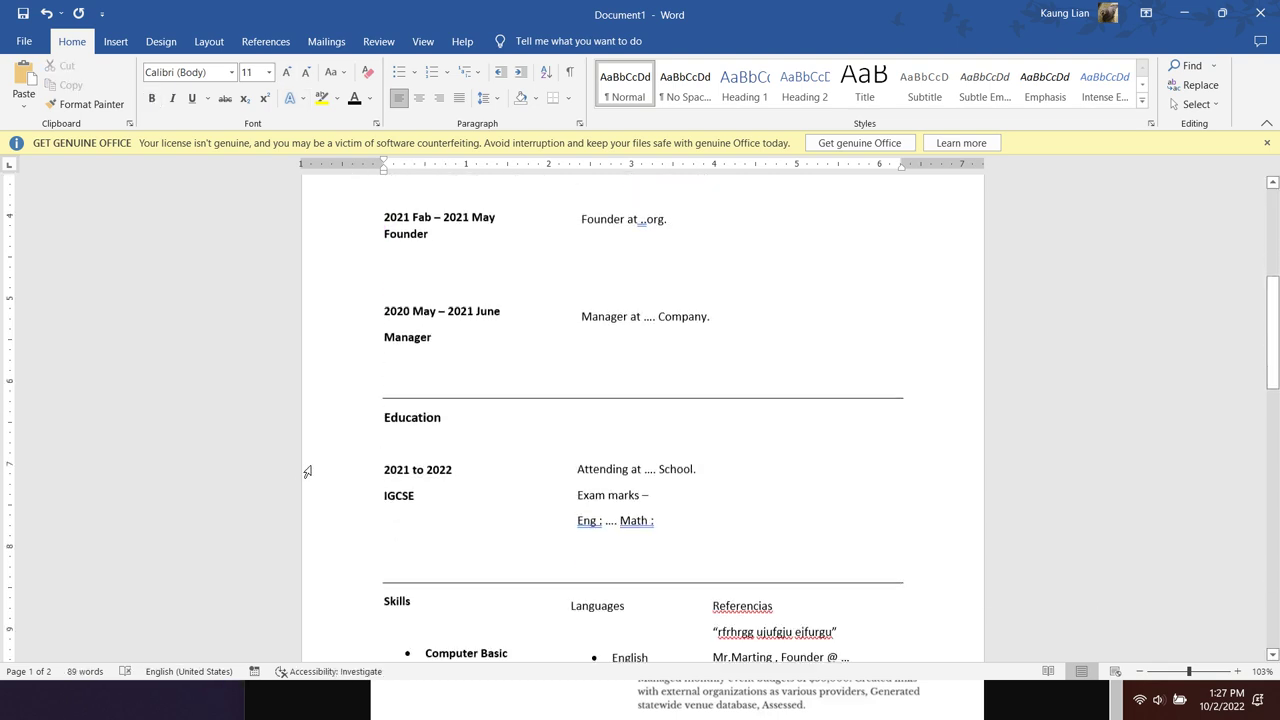
pyautogui.scroll(-3, 465, 457)
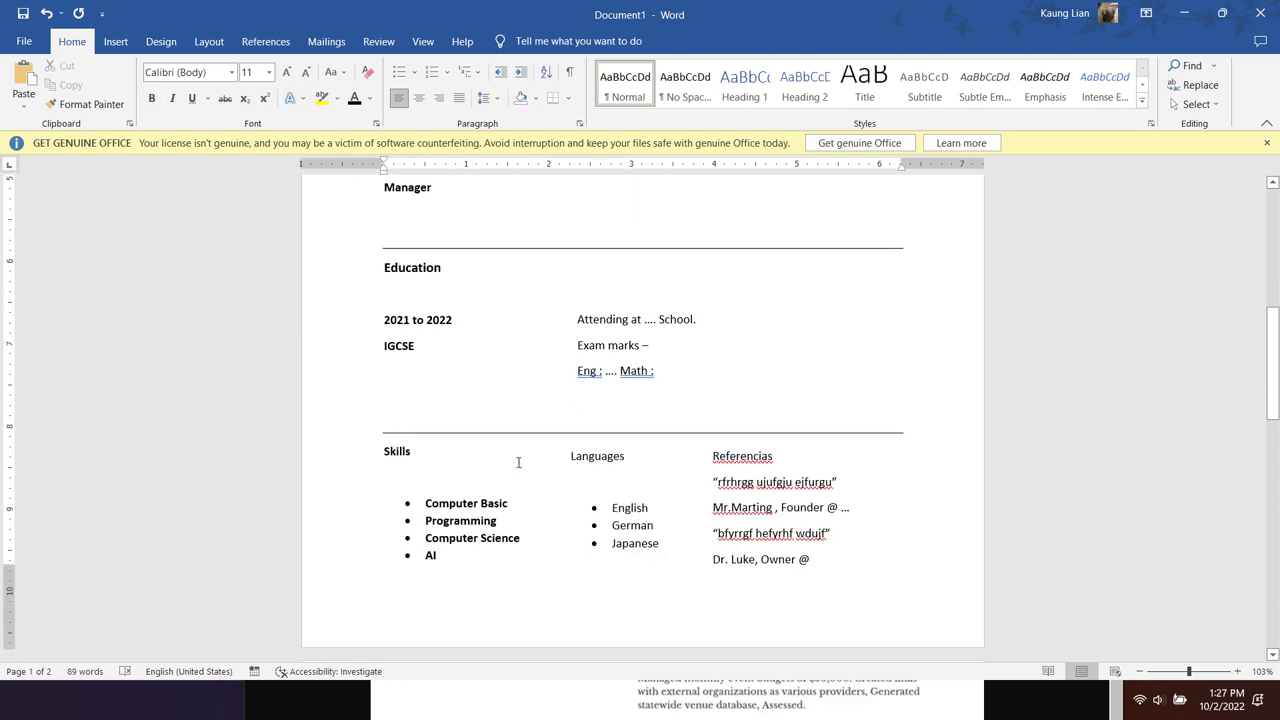
# Make the Languages heading bold with Ctrl+B
pyautogui.click(613, 462)
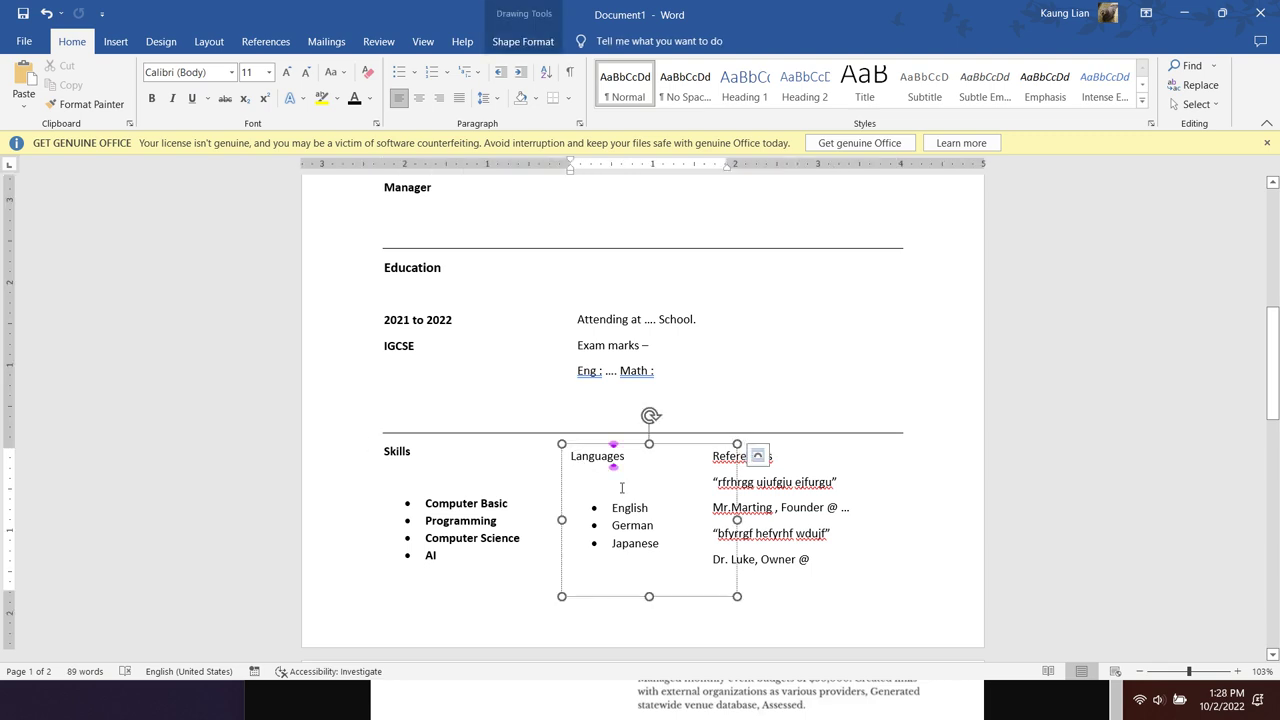
pyautogui.click(379, 462)
pyautogui.click(601, 456)
pyautogui.moveTo(640, 456); pyautogui.dragTo(518, 447)
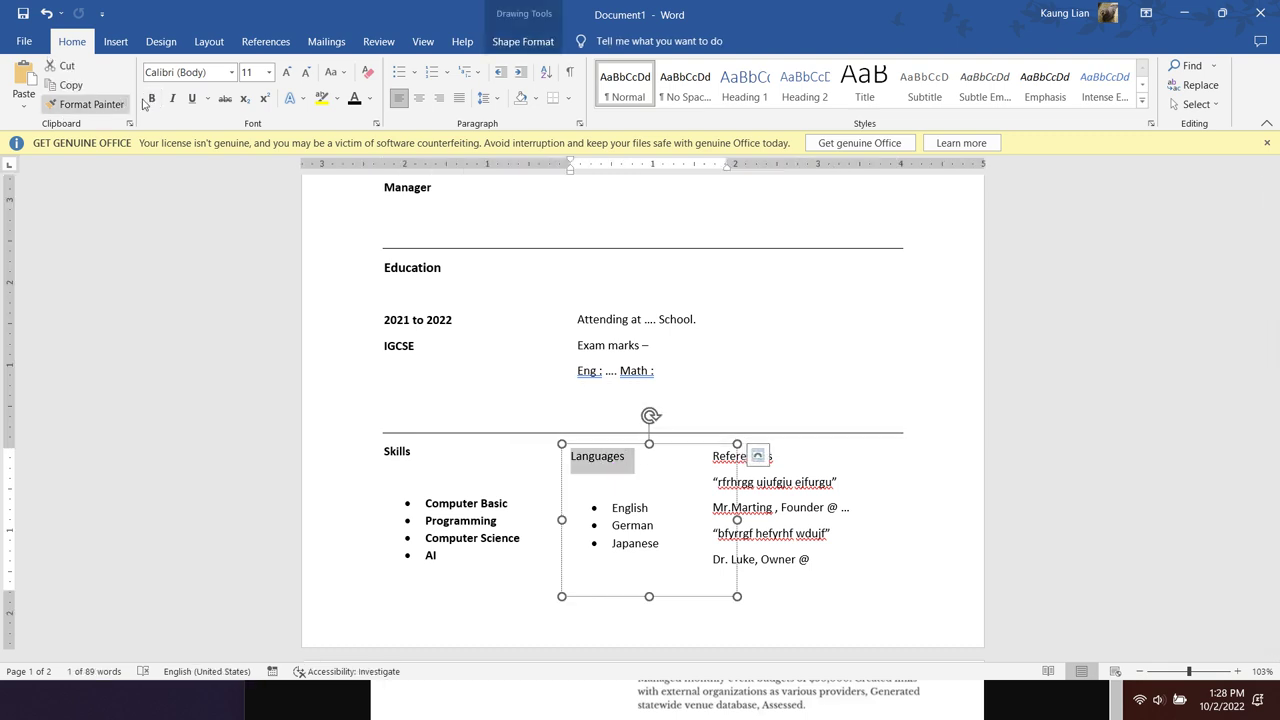
pyautogui.hotkey('ctrl', 'b')
# Bold the Referencias heading and zoom out to view both pages side by side
pyautogui.click(784, 456)
pyautogui.moveTo(784, 456); pyautogui.dragTo(694, 456)
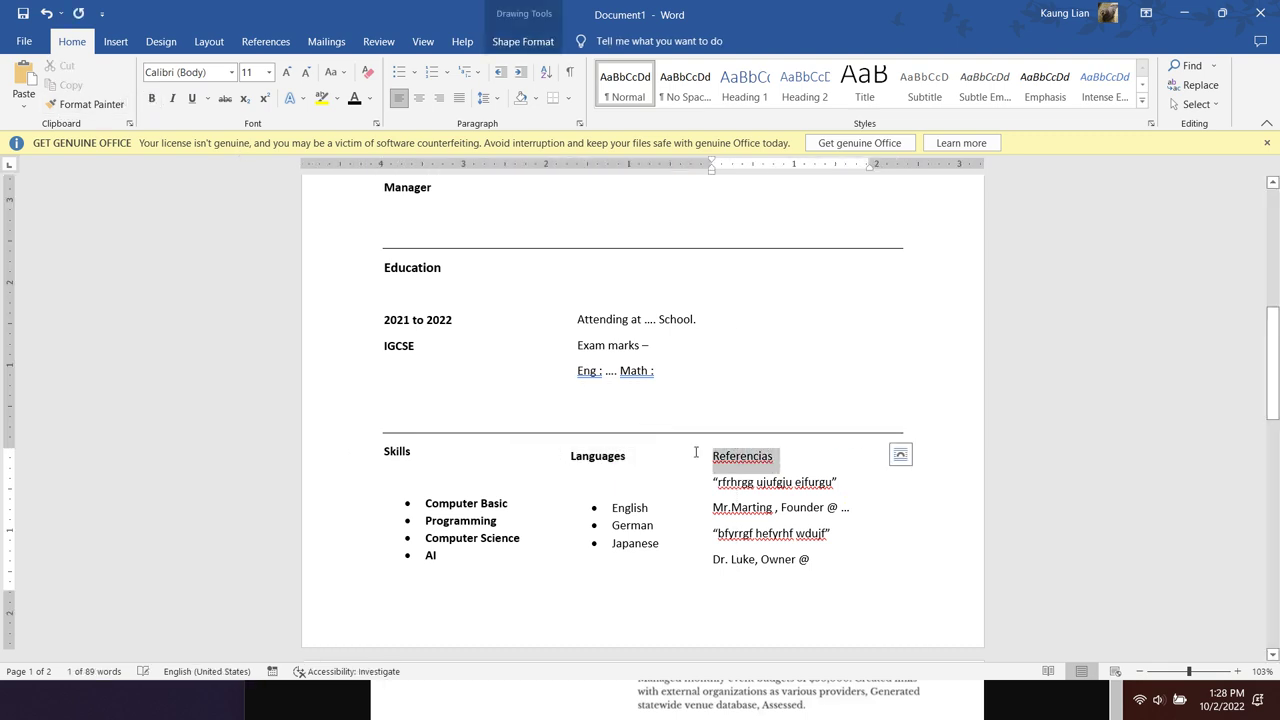
pyautogui.click(152, 98)
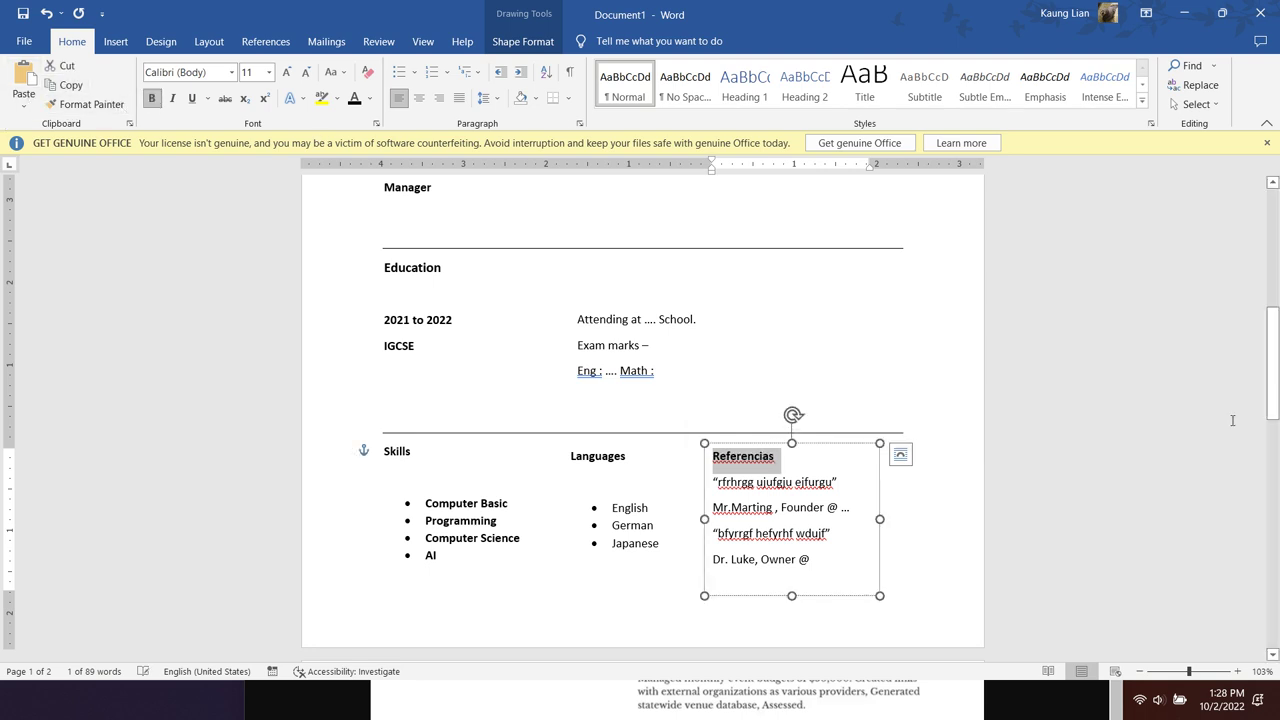
pyautogui.click(962, 447)
pyautogui.scroll(-3, 914, 443)
pyautogui.scroll(-3, 914, 443)
pyautogui.scroll(4, 914, 443)
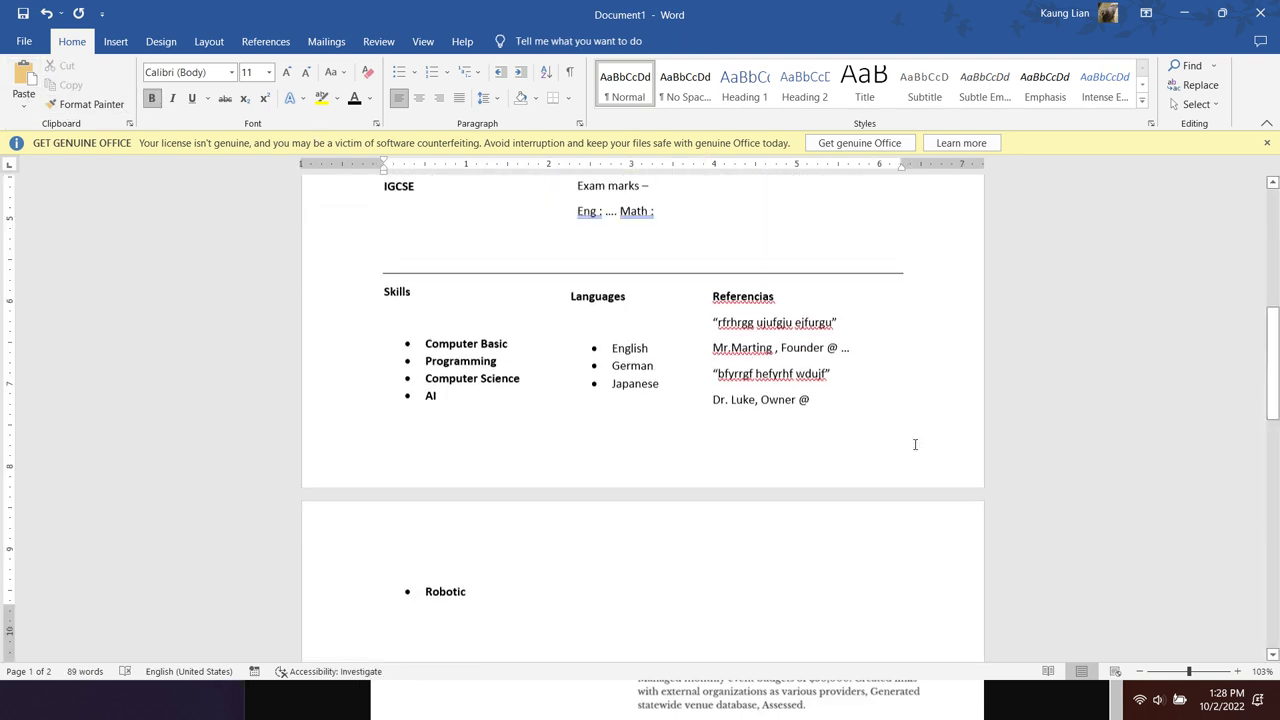
pyautogui.scroll(3, 914, 443)
pyautogui.moveTo(1189, 671); pyautogui.dragTo(1166, 671)
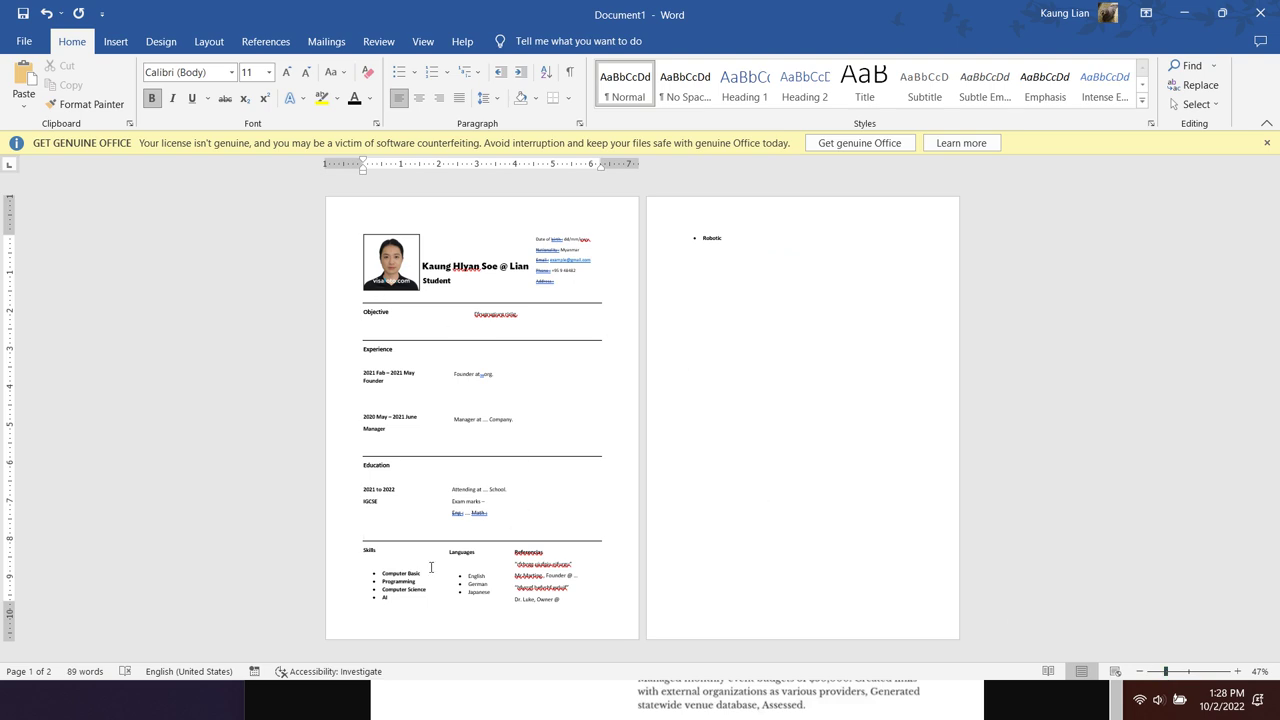
# Delete the empty line under Skills and the blank second page so Robotic rejoins the Skills list
pyautogui.click(372, 578)
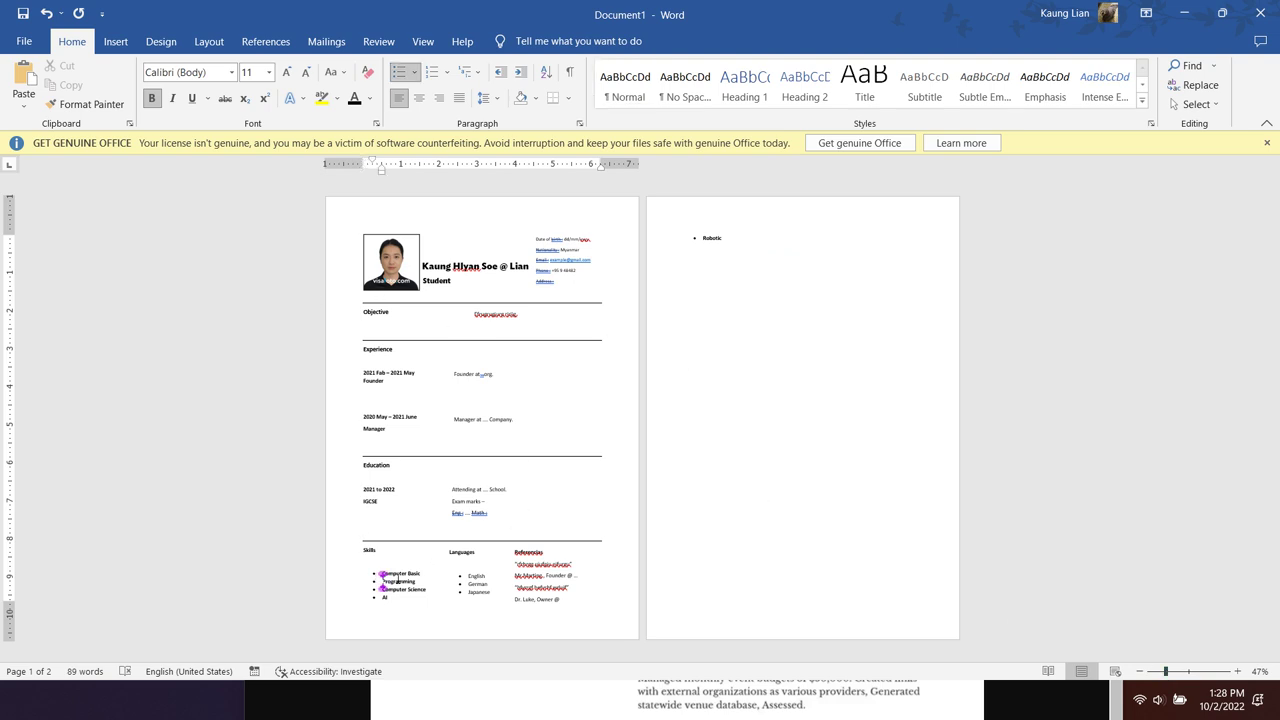
pyautogui.click(722, 238)
pyautogui.click(372, 578)
pyautogui.click(383, 562)
pyautogui.press('BackSpace')
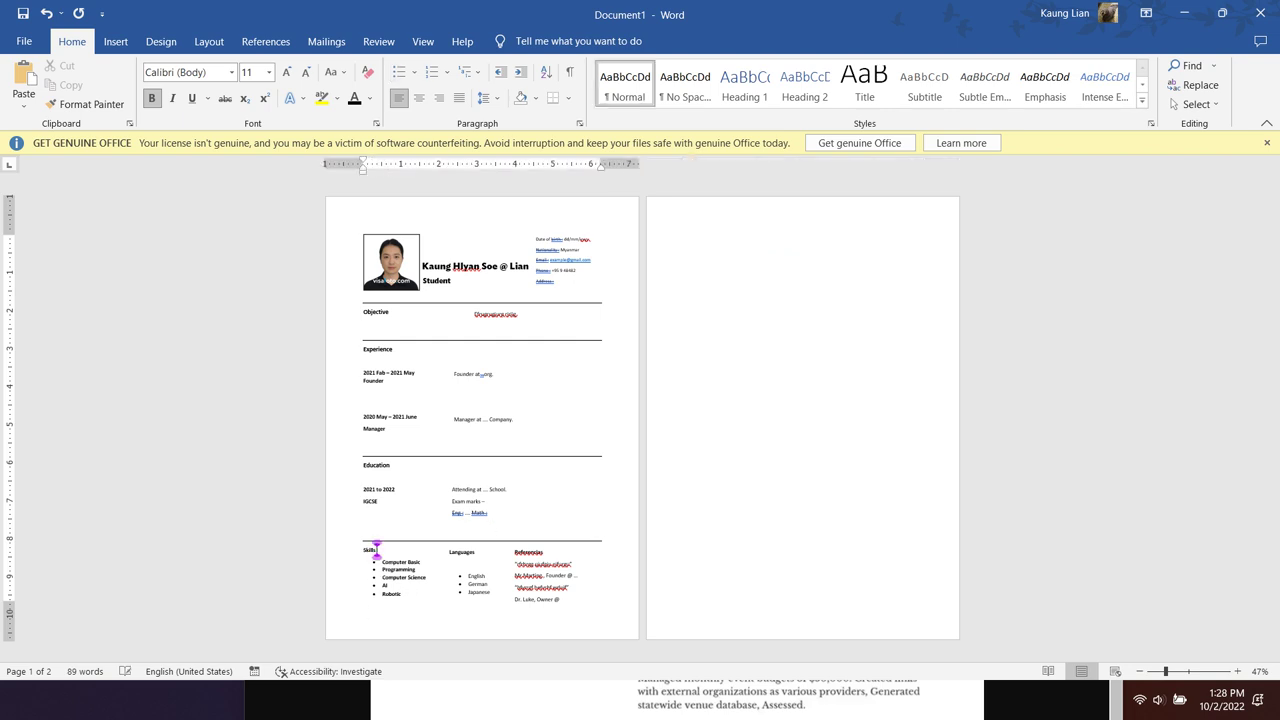
pyautogui.press('Return')
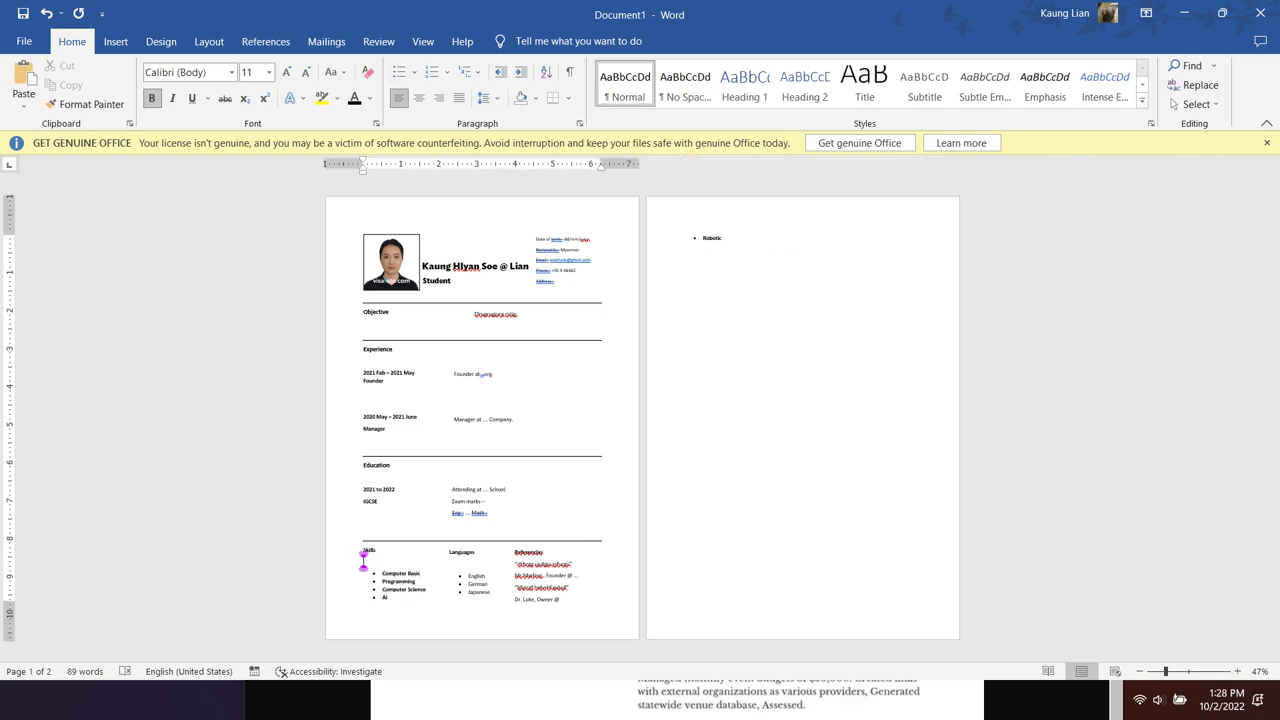
pyautogui.press('BackSpace')
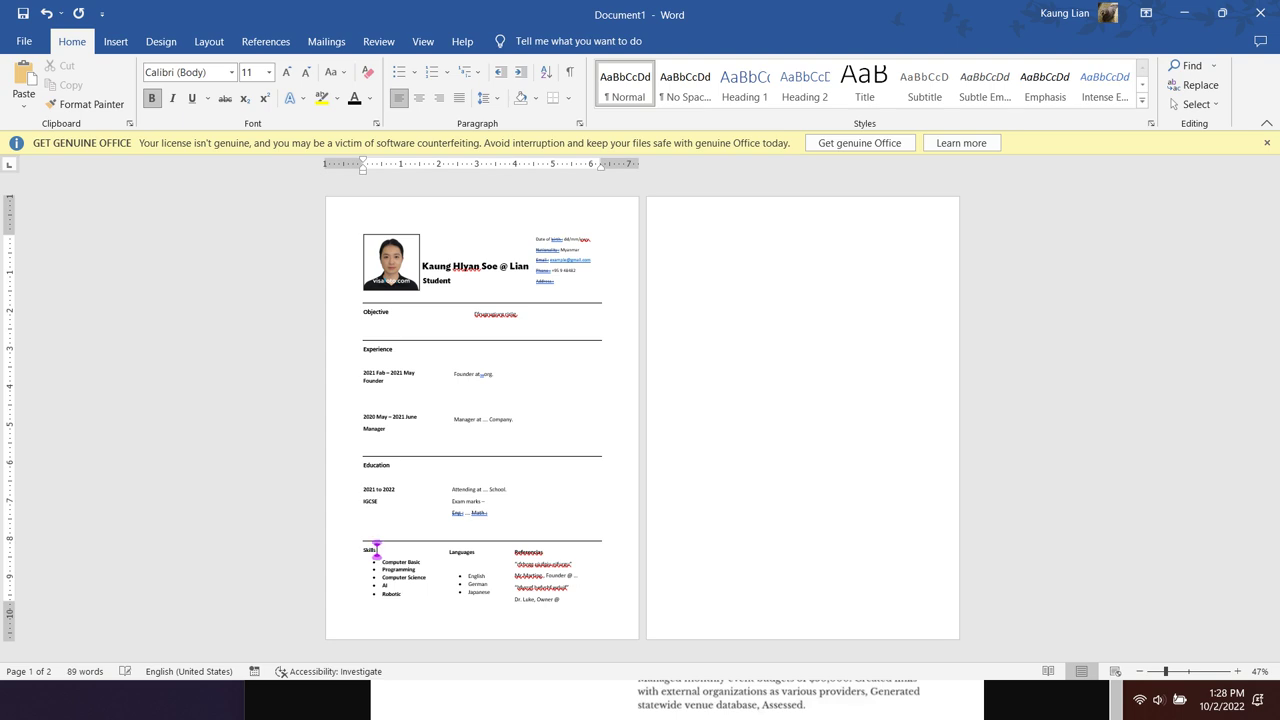
pyautogui.click(771, 486)
pyautogui.press('BackSpace')
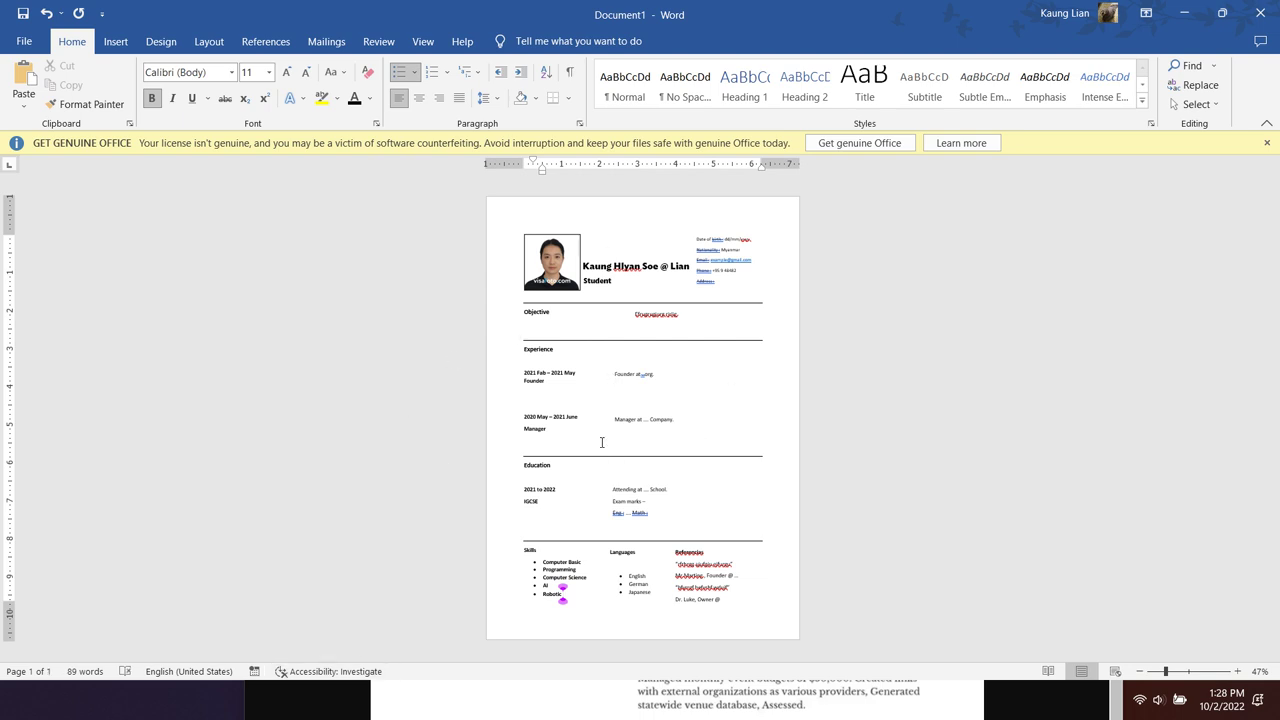
pyautogui.click(39, 47)
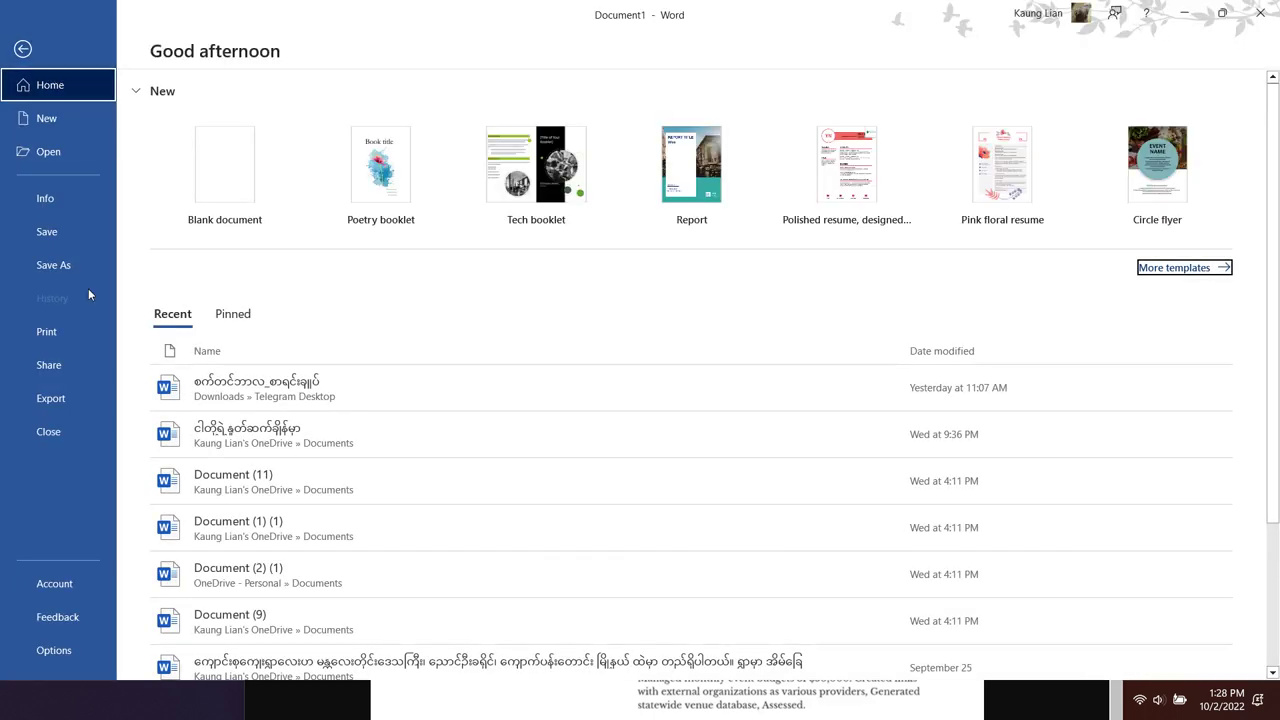
pyautogui.click(78, 400)
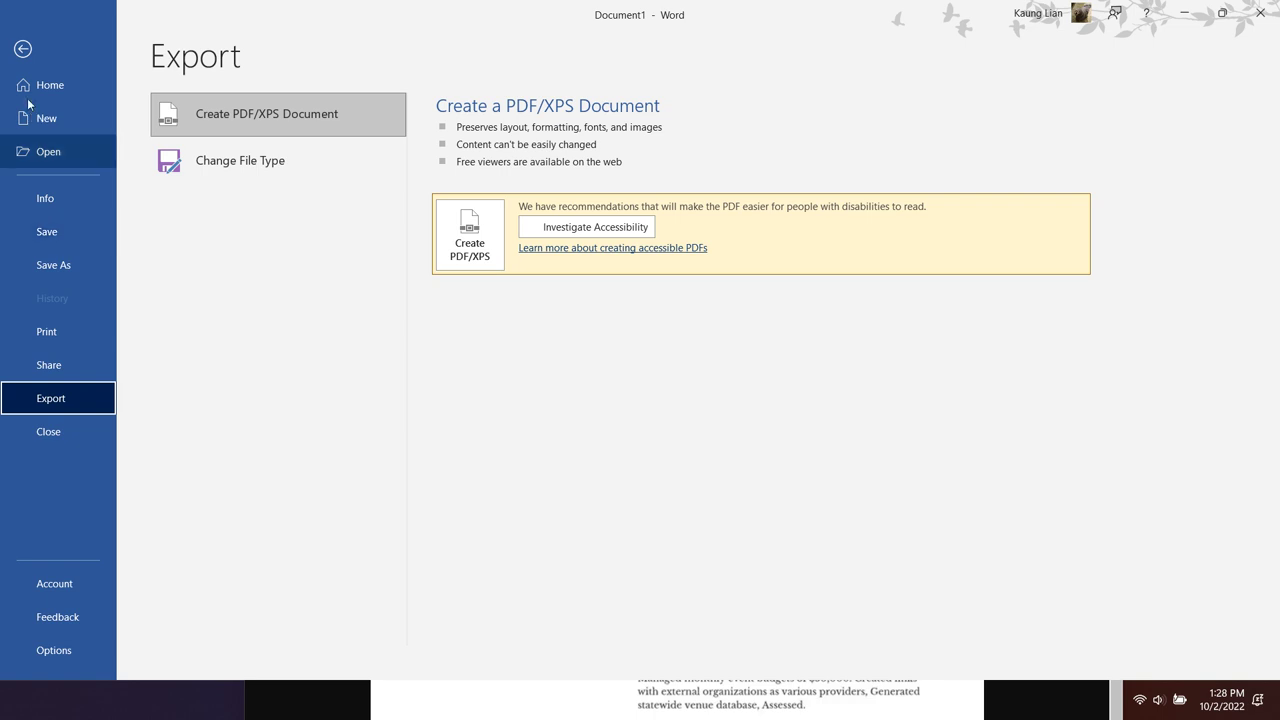
pyautogui.click(23, 48)
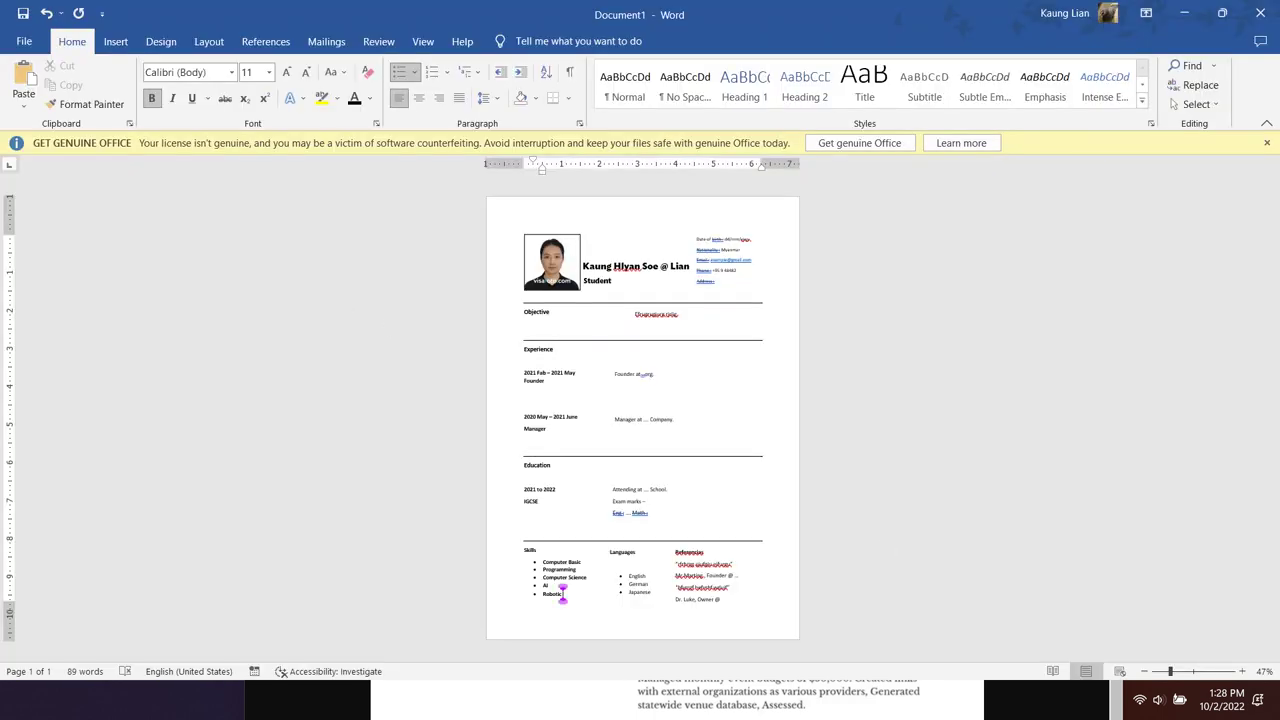